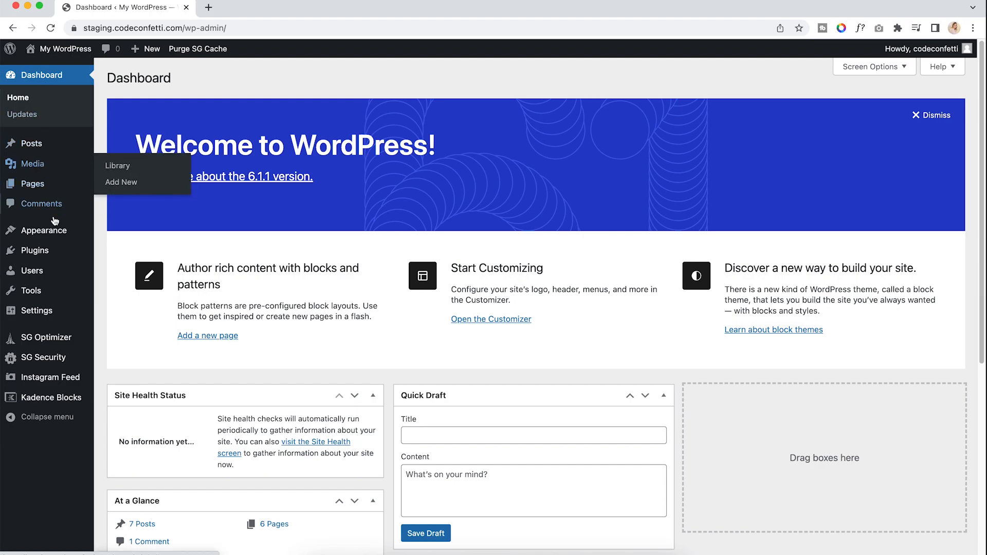
Open the permalink settings and save them with the Post name structure
{"action": "mouse_move", "coordinate": [55, 226]}
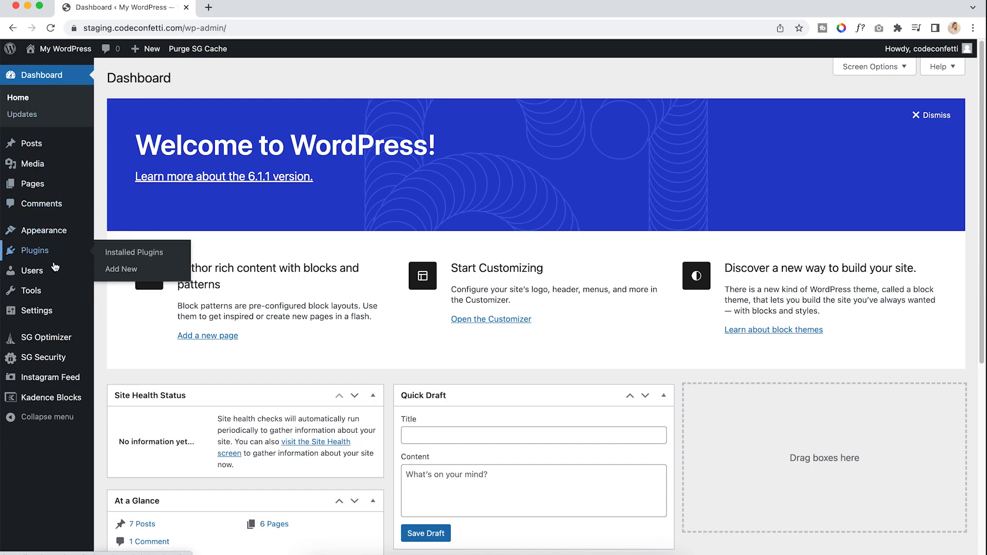
{"action": "mouse_move", "coordinate": [54, 310]}
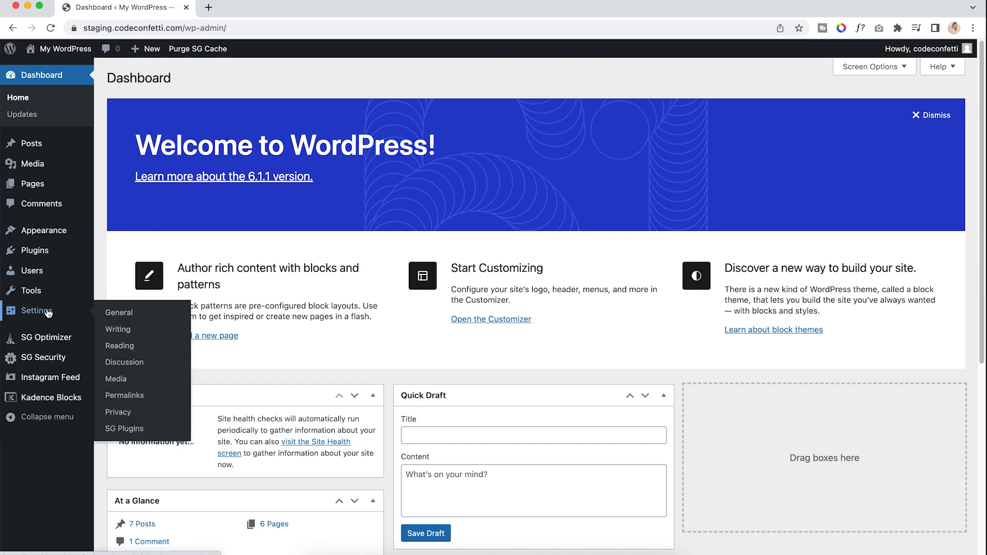
{"action": "left_click", "coordinate": [124, 395]}
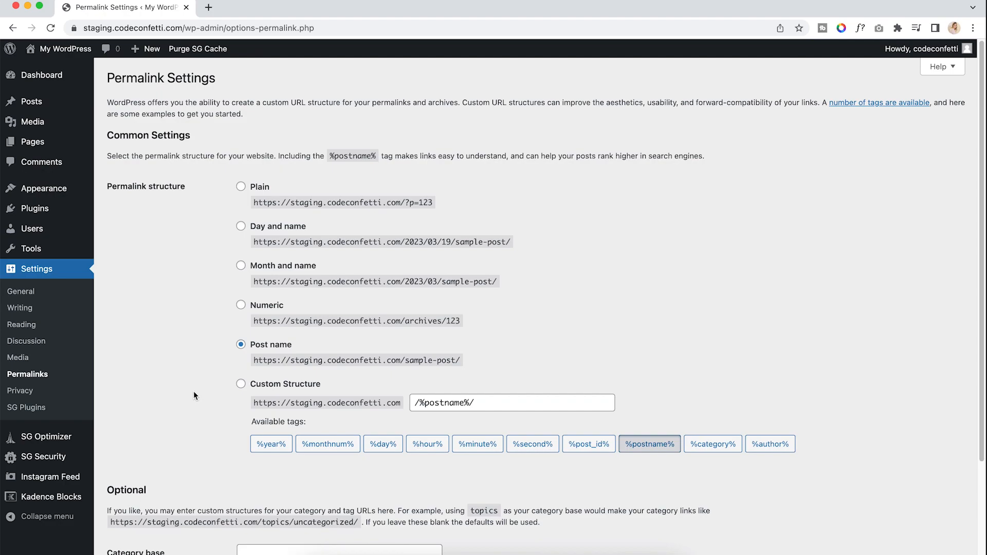
{"action": "scroll", "coordinate": [379, 369], "scroll_direction": "down", "scroll_amount": 3}
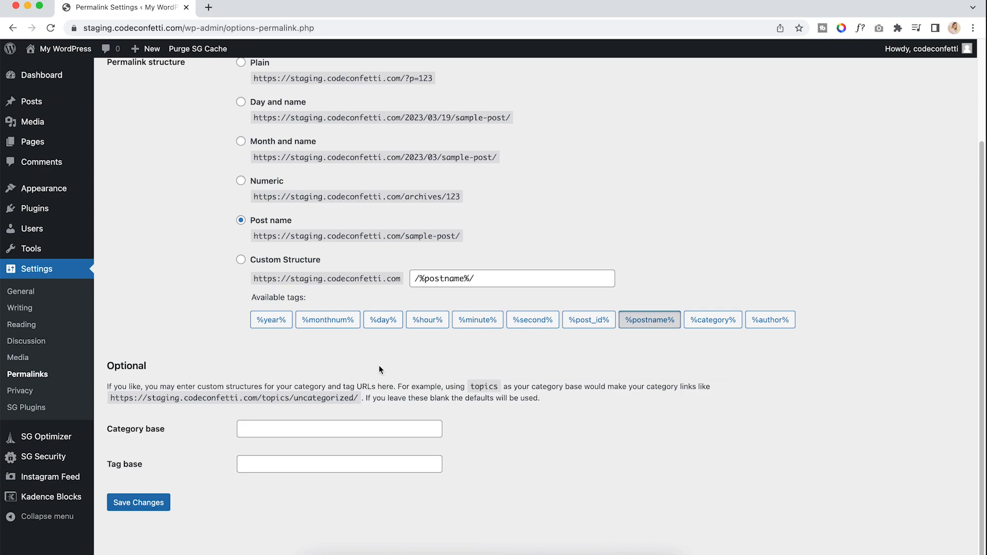
{"action": "left_click", "coordinate": [139, 502]}
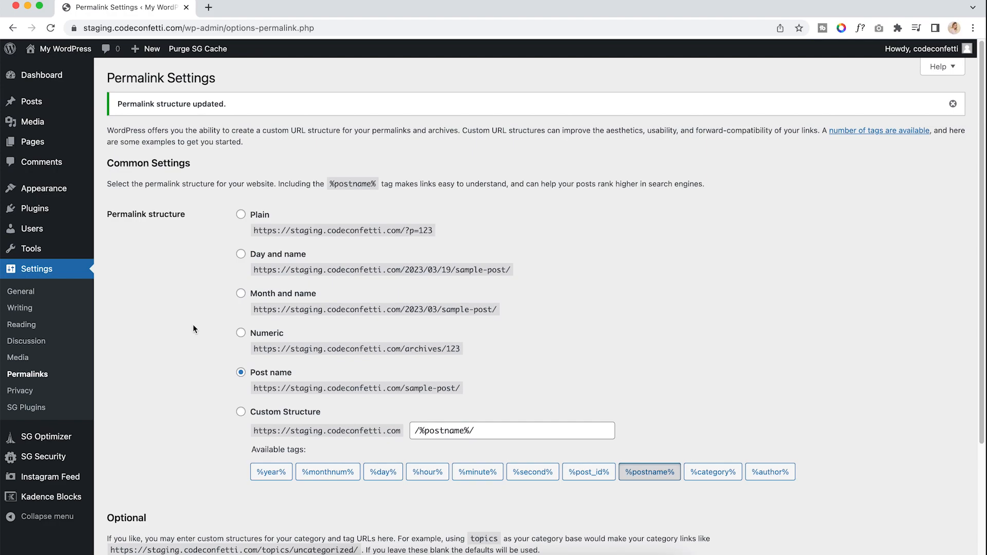
Open the theme customizer, dismiss the autosave notice and look over the whole homepage preview
{"action": "mouse_move", "coordinate": [52, 194]}
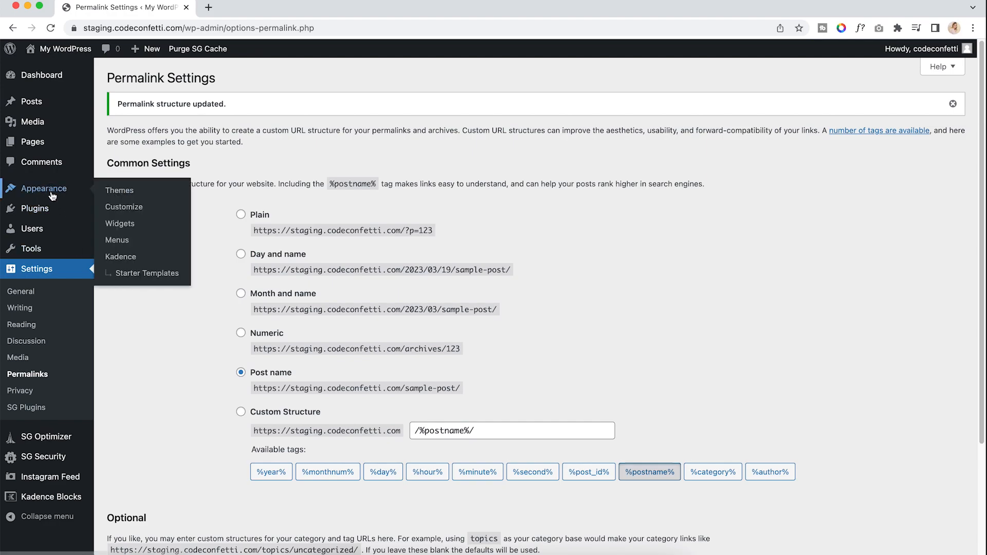
{"action": "left_click", "coordinate": [135, 213]}
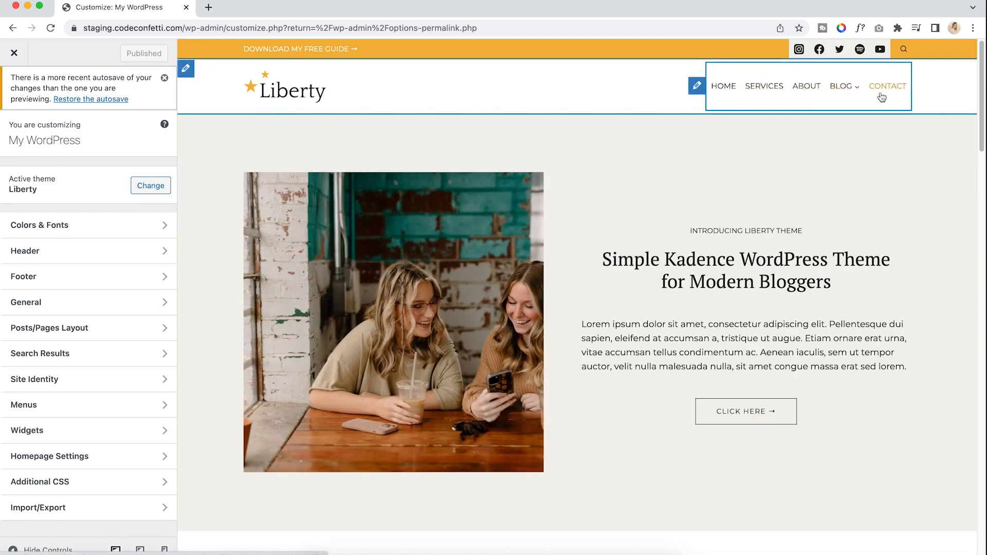
{"action": "left_click", "coordinate": [164, 78]}
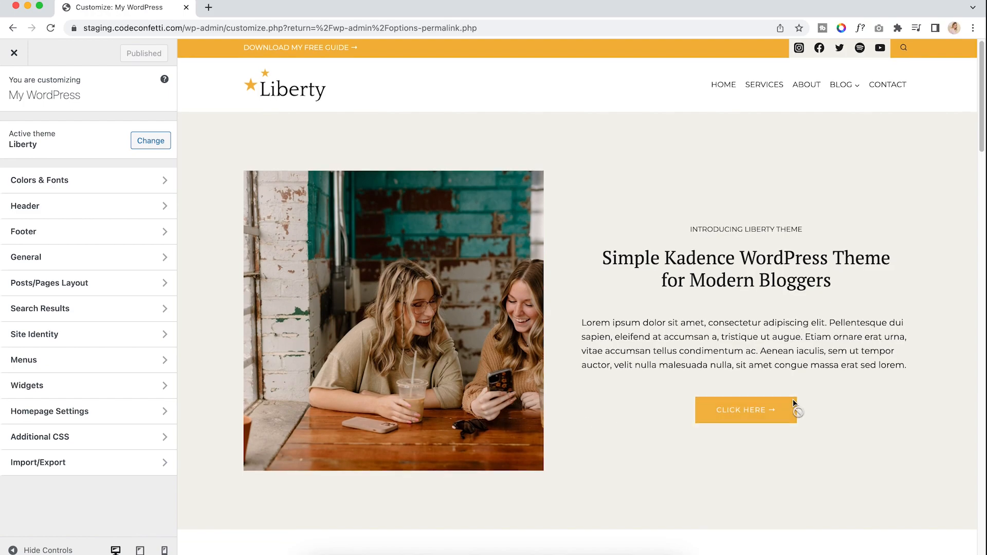
{"action": "scroll", "coordinate": [668, 417], "scroll_direction": "down", "scroll_amount": 6}
{"action": "scroll", "coordinate": [571, 406], "scroll_direction": "down", "scroll_amount": 20}
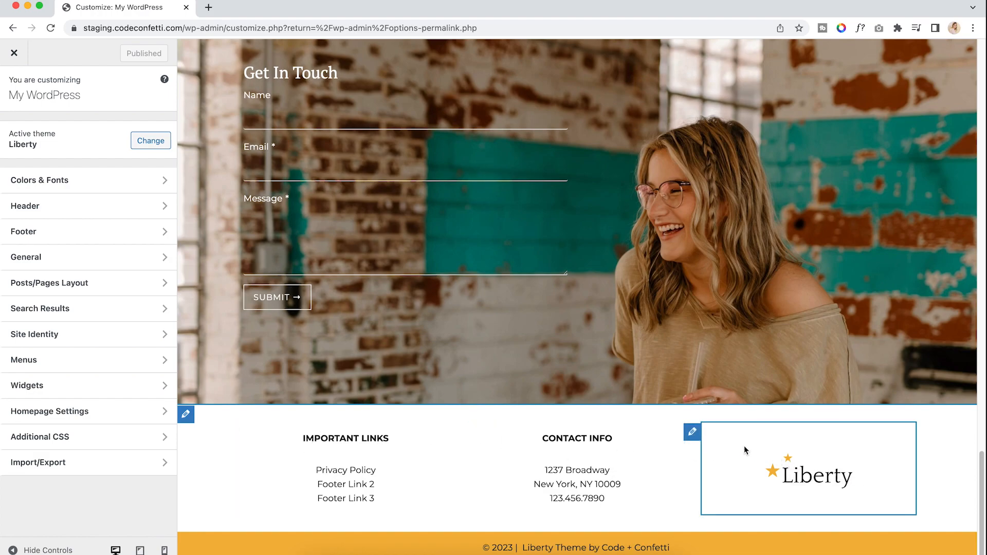
{"action": "scroll", "coordinate": [649, 360], "scroll_direction": "up", "scroll_amount": 20}
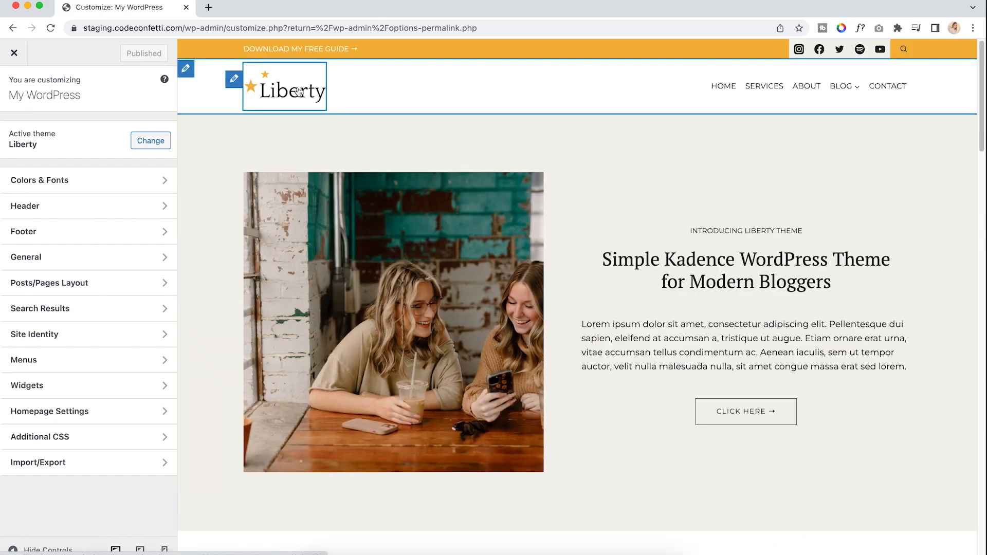
Open the header's logo settings and inspect liberty-logo.png in the media library without replacing the logo
{"action": "left_click", "coordinate": [103, 211]}
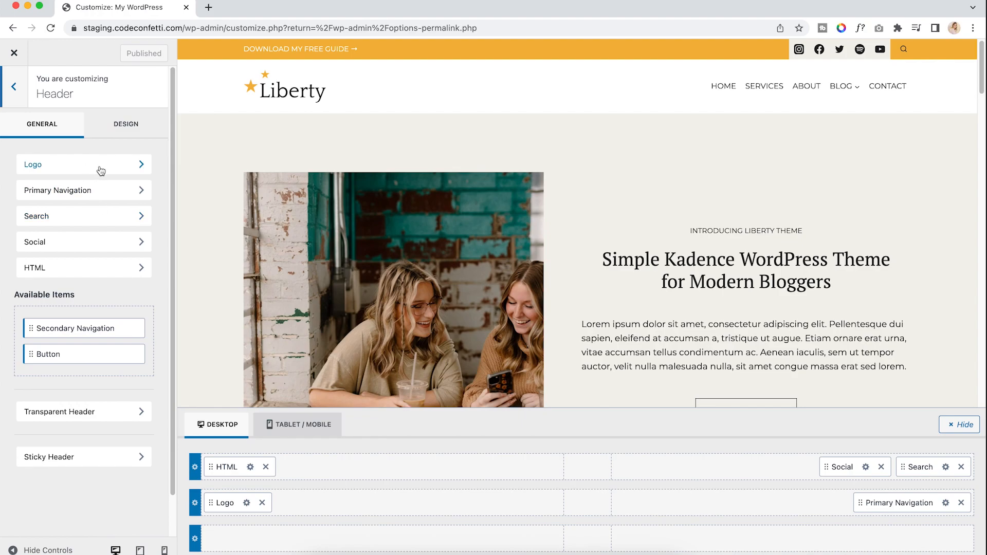
{"action": "left_click", "coordinate": [101, 170]}
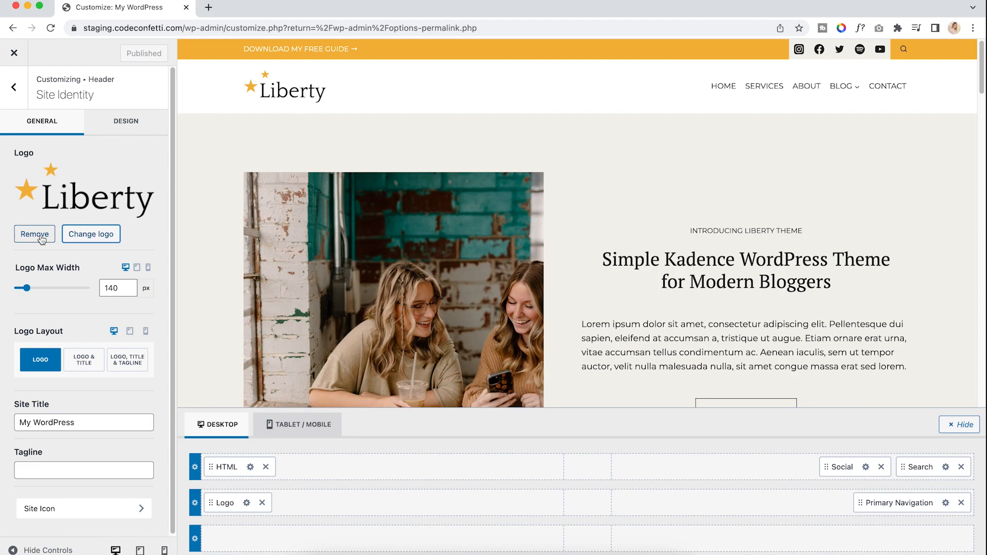
{"action": "left_click", "coordinate": [93, 235]}
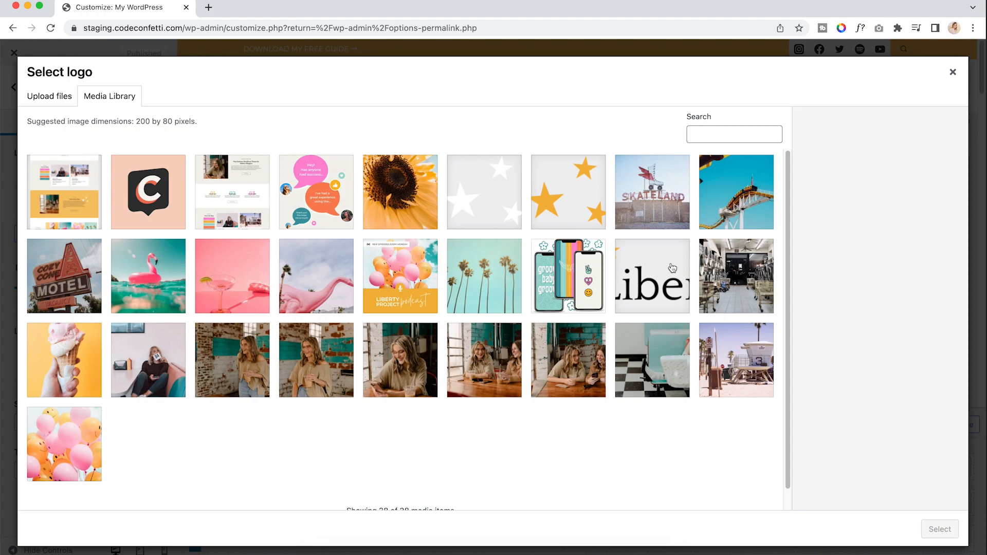
{"action": "left_click", "coordinate": [660, 271]}
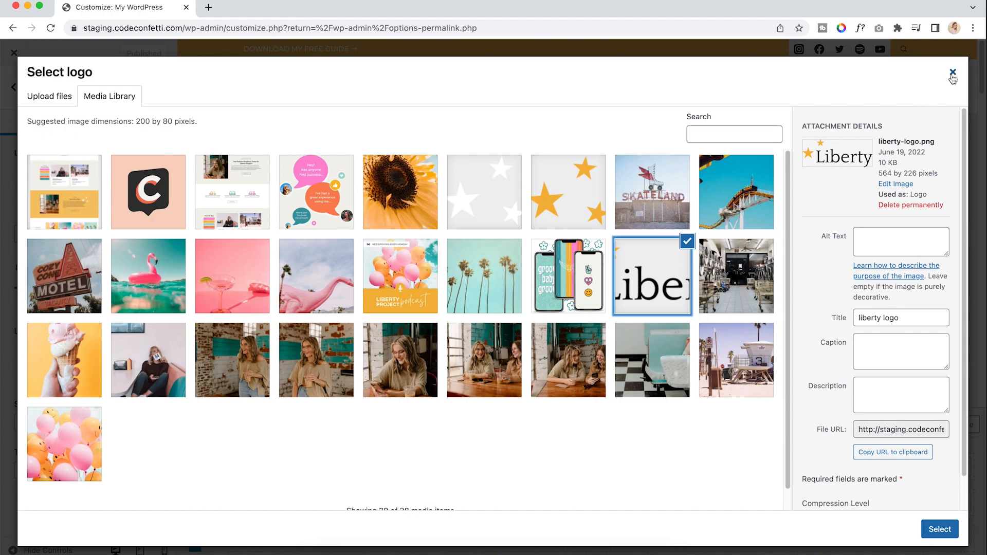
{"action": "left_click", "coordinate": [953, 74]}
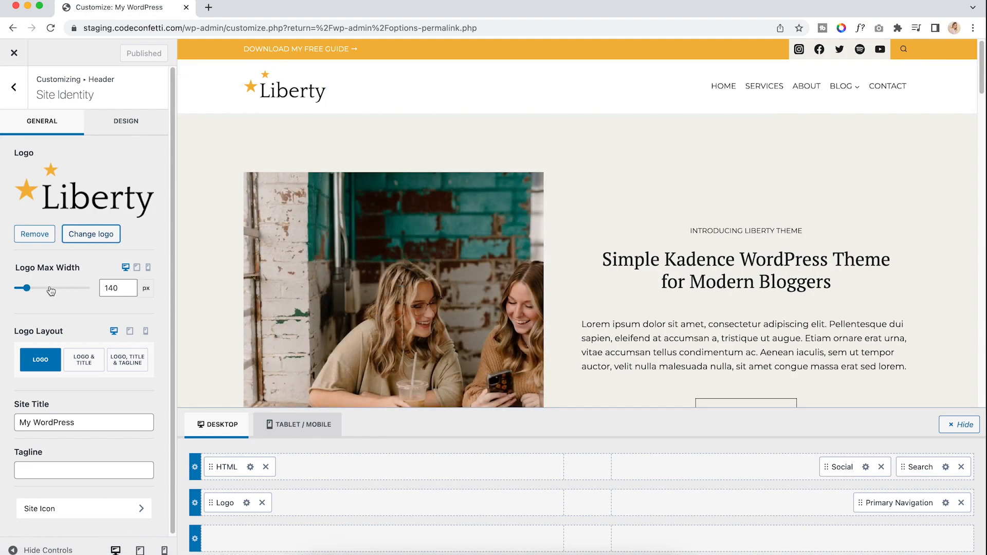
Try out the logo max width for desktop, tablet and mobile, and clear the tablet and mobile values
{"action": "left_click_drag", "start_coordinate": [26, 288], "coordinate": [30, 292]}
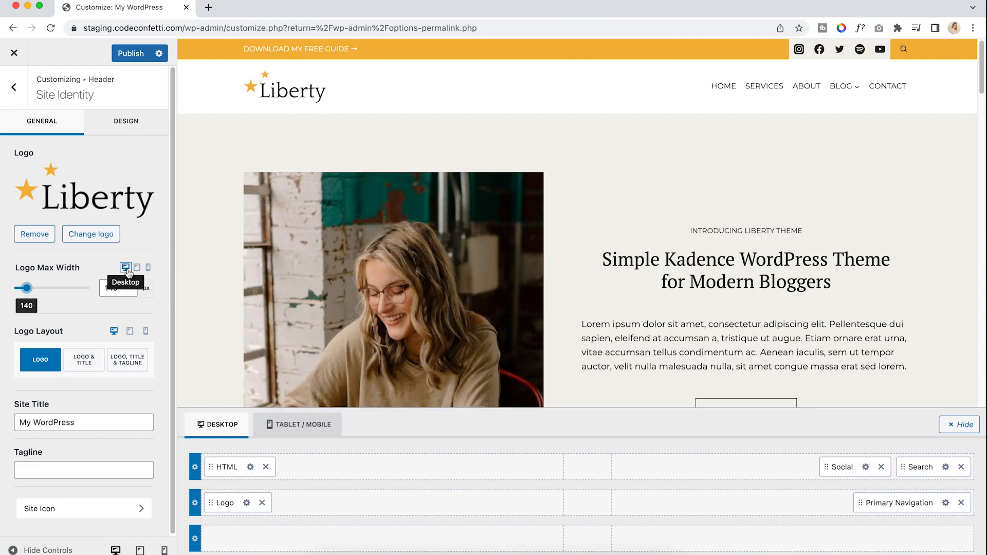
{"action": "left_click", "coordinate": [137, 268]}
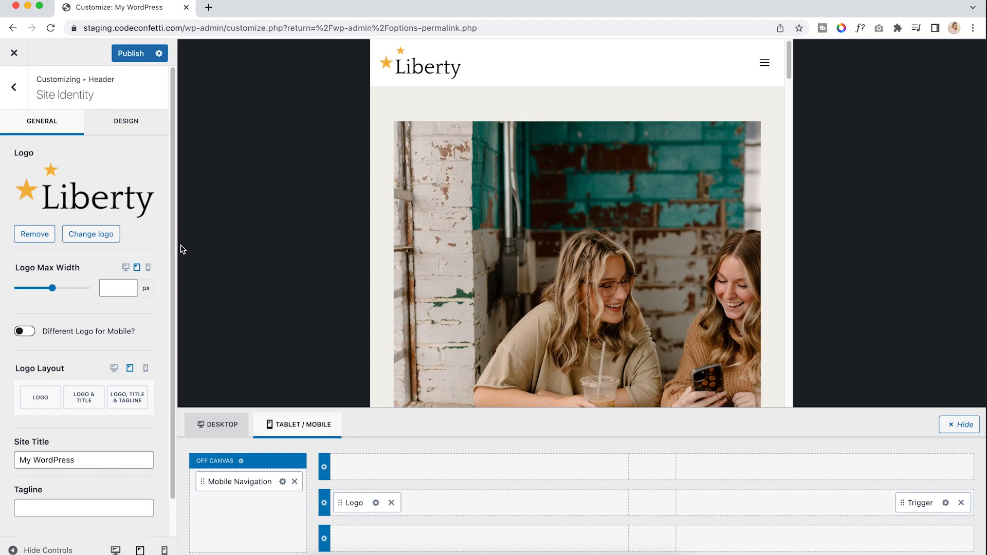
{"action": "left_click_drag", "start_coordinate": [51, 288], "coordinate": [25, 287]}
{"action": "left_click", "coordinate": [148, 267]}
{"action": "left_click_drag", "start_coordinate": [117, 291], "coordinate": [88, 290]}
{"action": "key", "text": "BackSpace"}
{"action": "left_click", "coordinate": [136, 268]}
{"action": "key", "text": "BackSpace"}
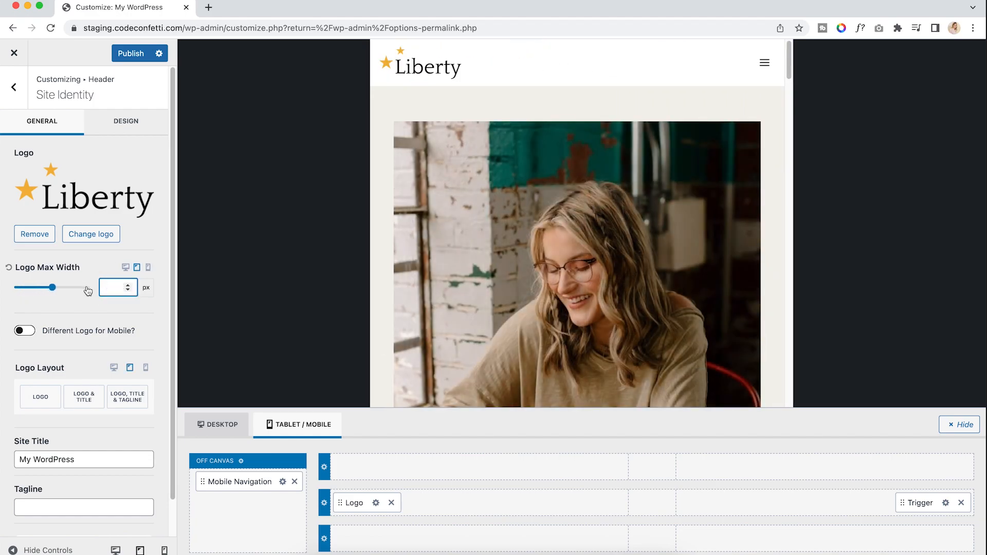
Open the live staging site in a new browser tab to check its title
{"action": "scroll", "coordinate": [74, 317], "scroll_direction": "down", "scroll_amount": 2}
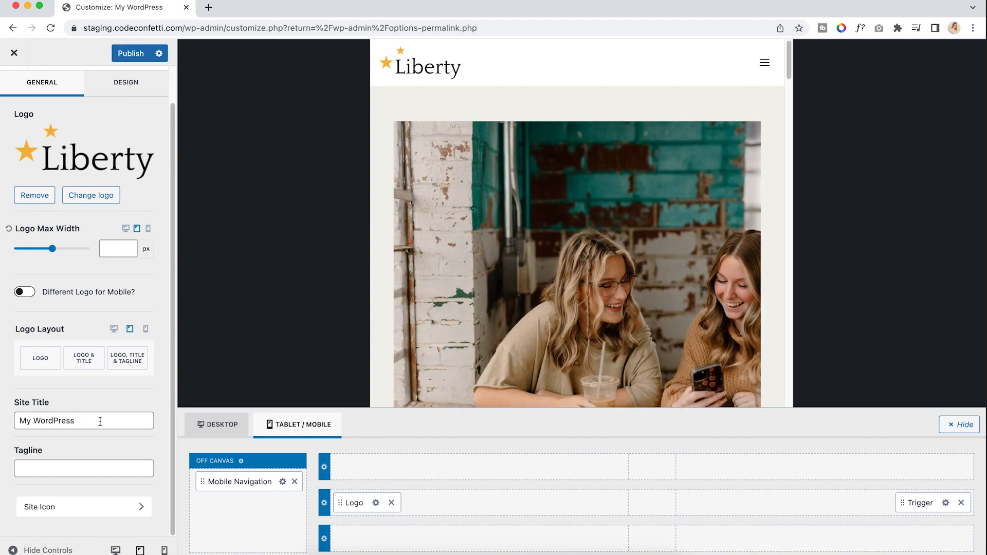
{"action": "left_click", "coordinate": [208, 7]}
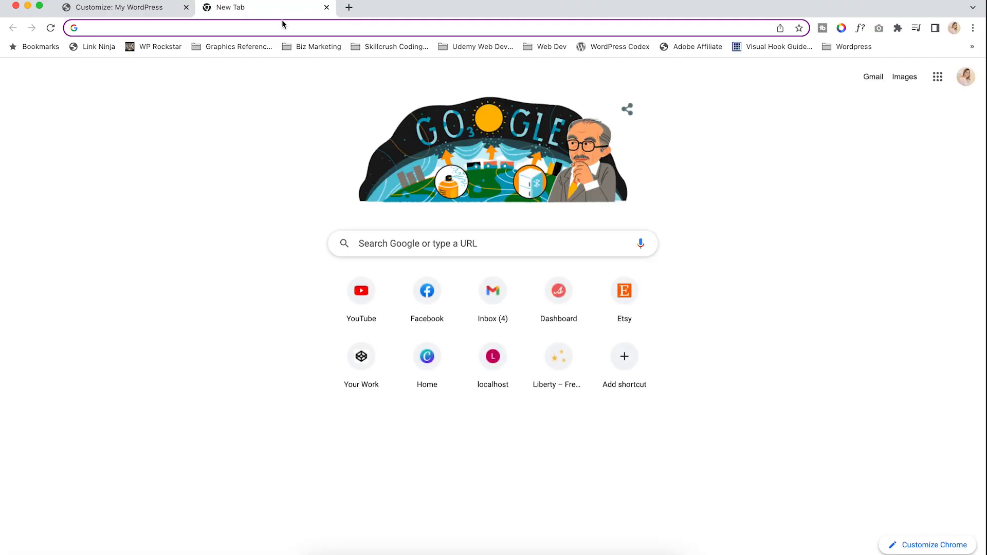
{"action": "type", "text": "sta"}
{"action": "key", "text": "Return"}
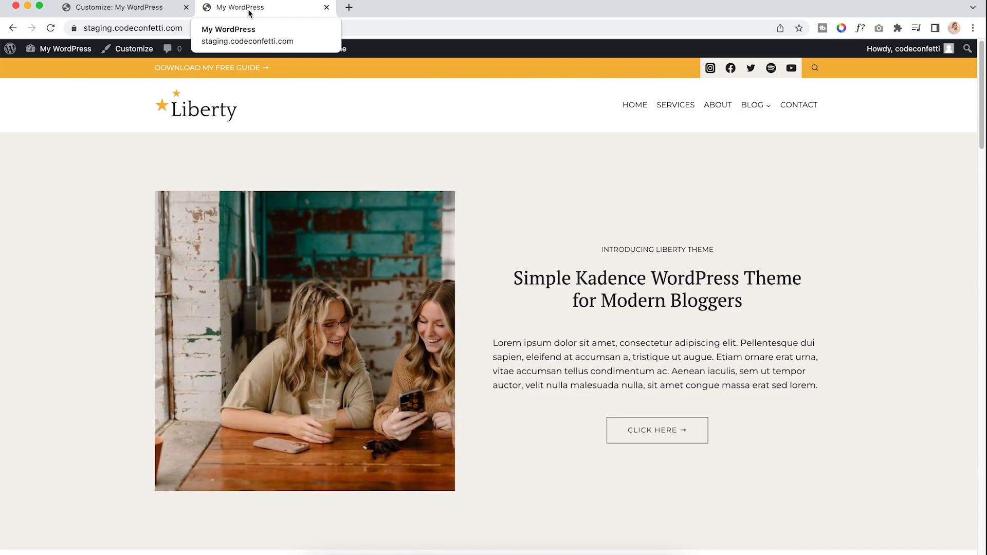
Return to the customizer and set the site title to "Liberty"
{"action": "left_click", "coordinate": [118, 7]}
{"action": "left_click_drag", "start_coordinate": [80, 420], "coordinate": [8, 424]}
{"action": "type", "text": "Liberty"}
{"action": "key", "text": "BackSpace"}
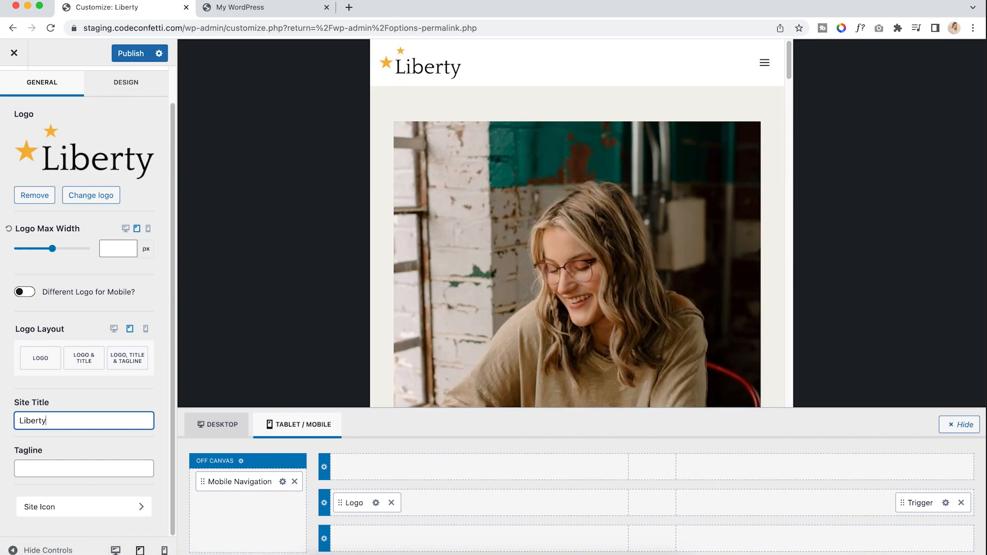
Set the tagline to "A feminine Wordpress Theme" and publish the changes
{"action": "left_click", "coordinate": [38, 462]}
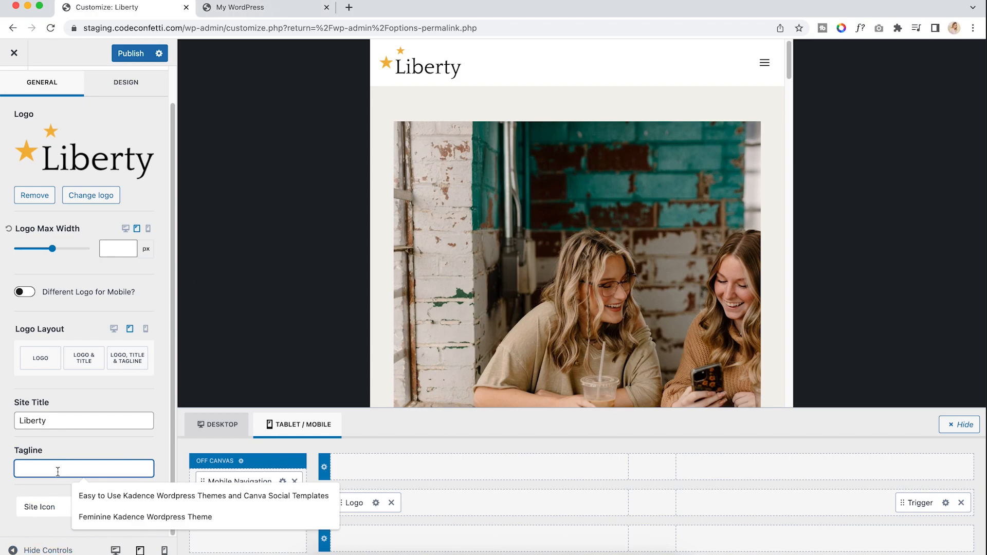
{"action": "type", "text": "A feminin"}
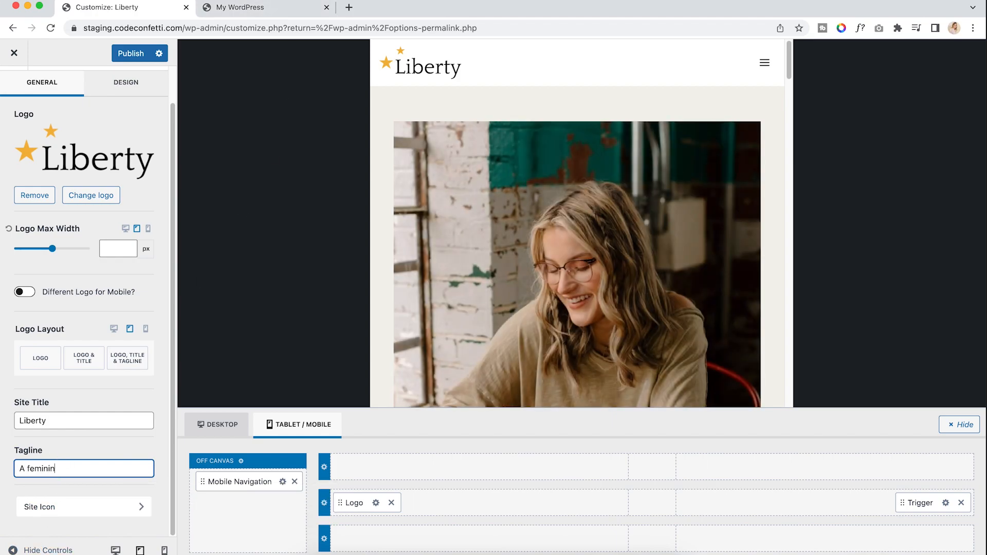
{"action": "type", "text": "e Wodprr"}
{"action": "type", "text": "ress Theme"}
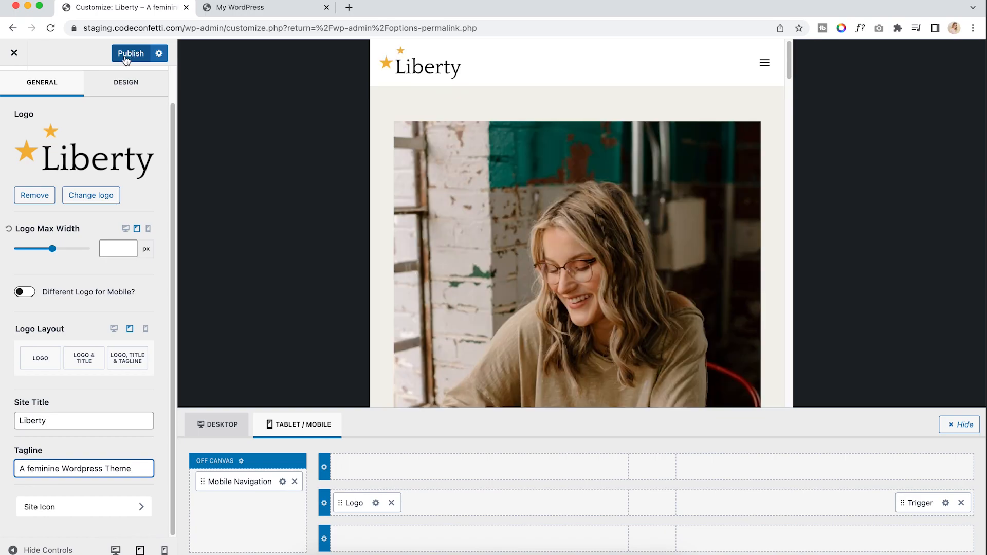
{"action": "left_click", "coordinate": [136, 54]}
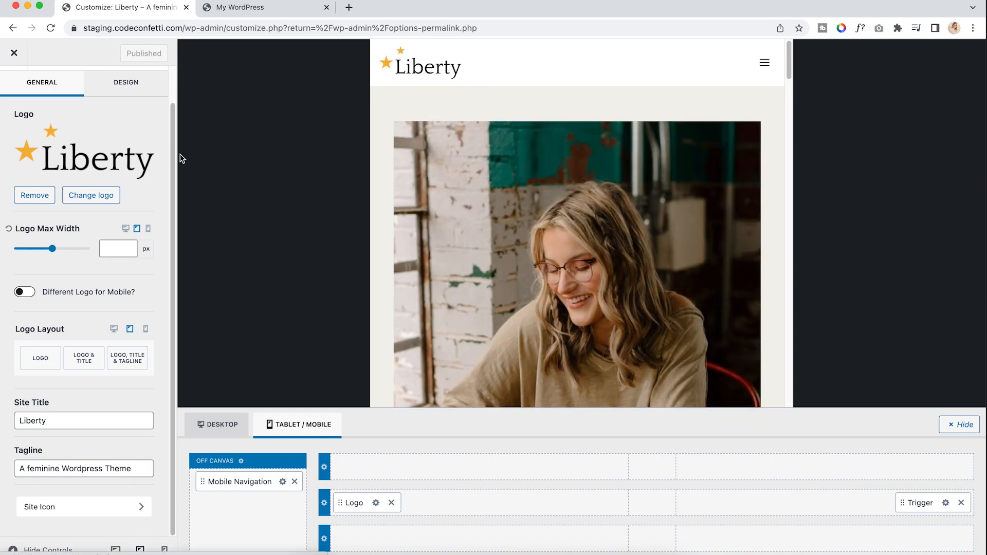
Reload the live site to check its browser tab title, and return to the customizer
{"action": "left_click", "coordinate": [239, 11]}
{"action": "left_click", "coordinate": [51, 29]}
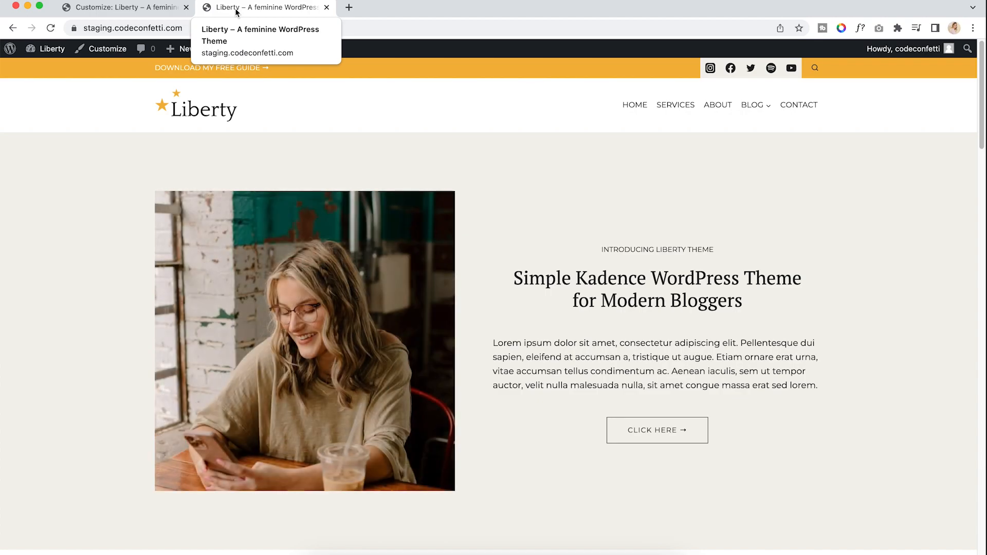
{"action": "left_click", "coordinate": [122, 7]}
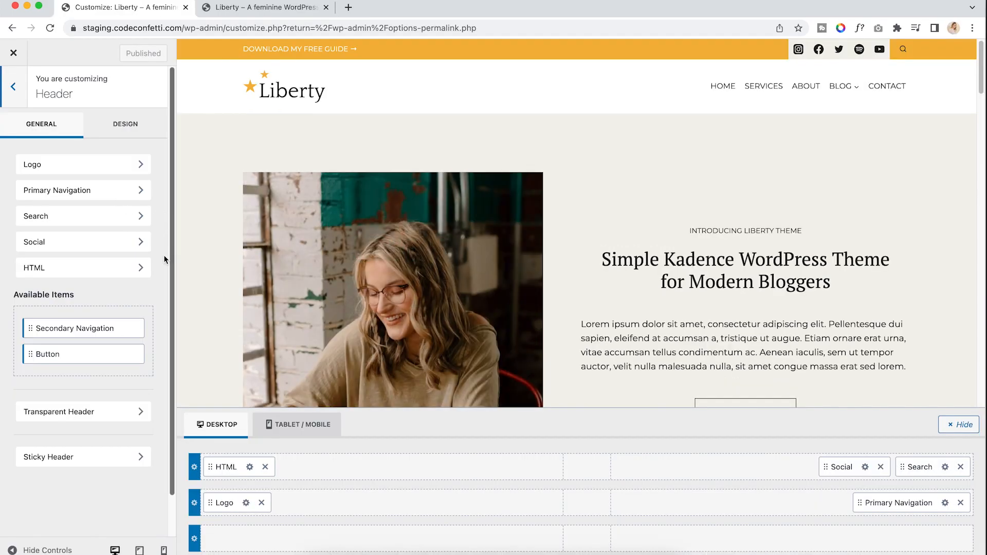
Set Stars.png from the media library as the site icon without cropping it, and publish the change
{"action": "left_click", "coordinate": [91, 167]}
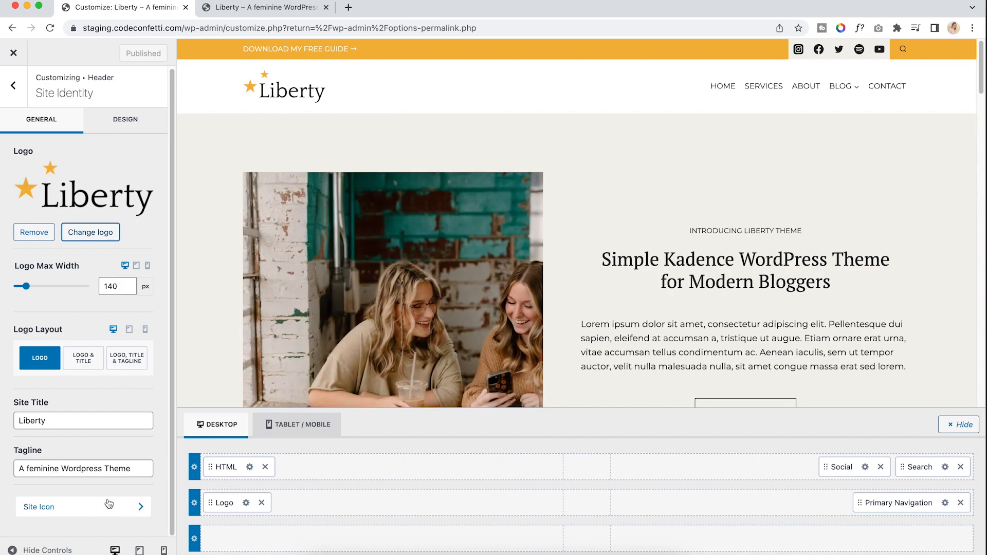
{"action": "left_click", "coordinate": [127, 512]}
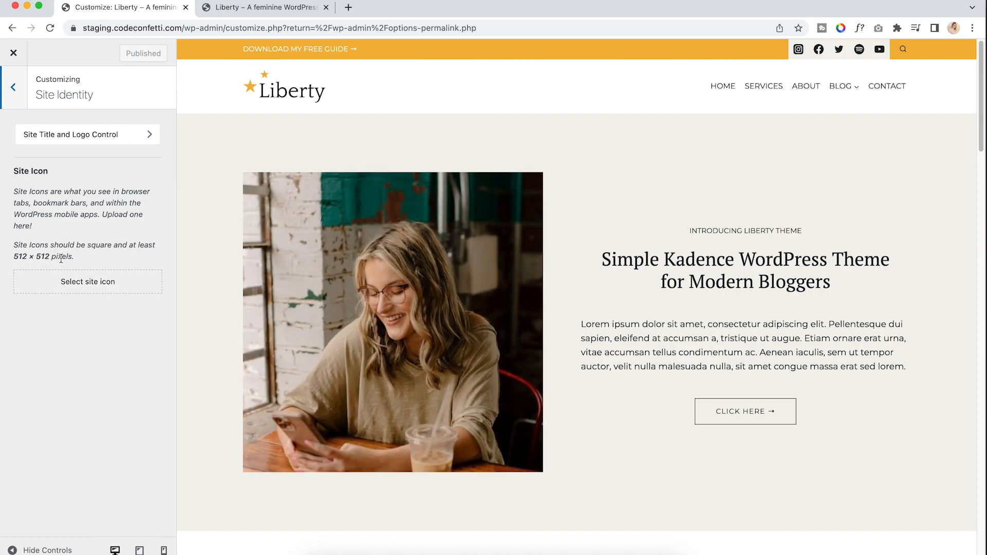
{"action": "left_click", "coordinate": [81, 284]}
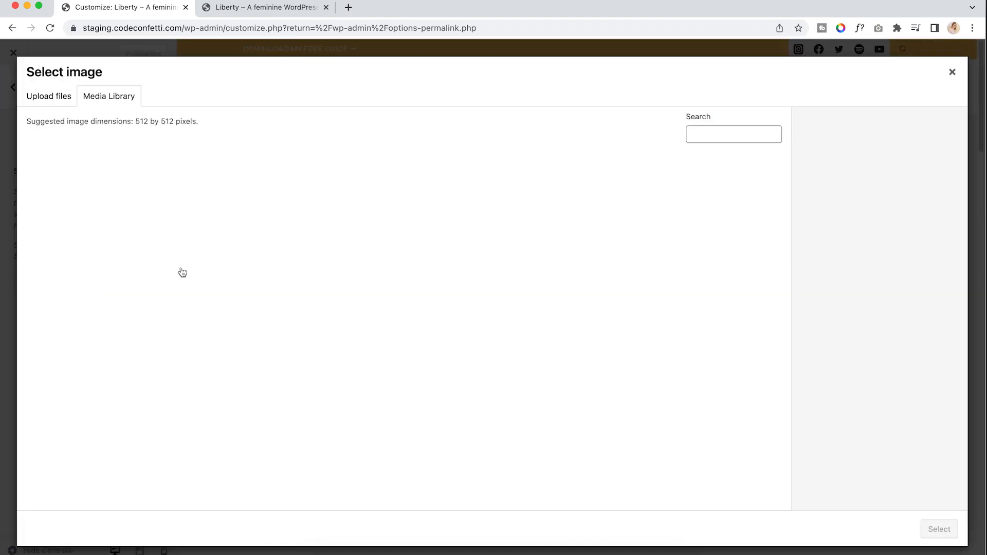
{"action": "left_click", "coordinate": [560, 205]}
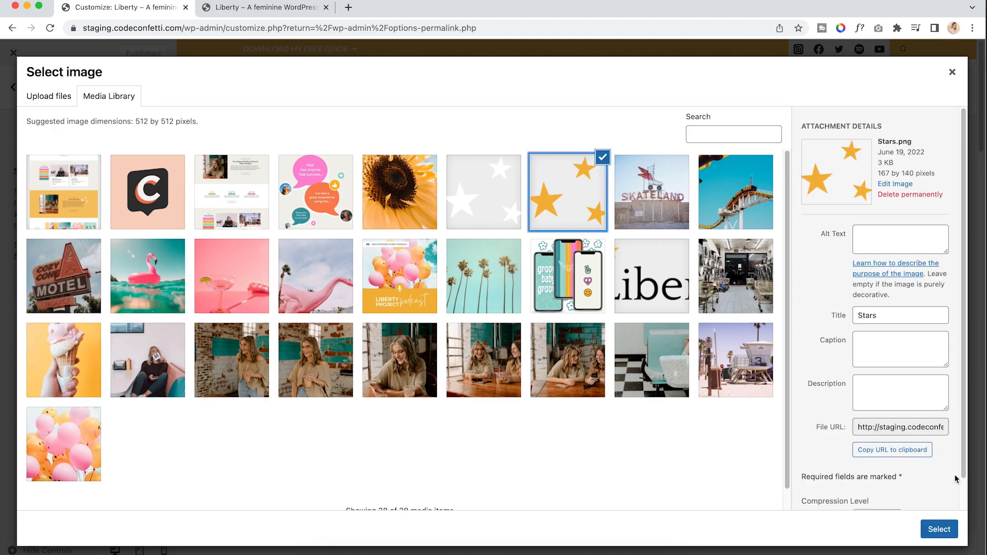
{"action": "left_click", "coordinate": [939, 529]}
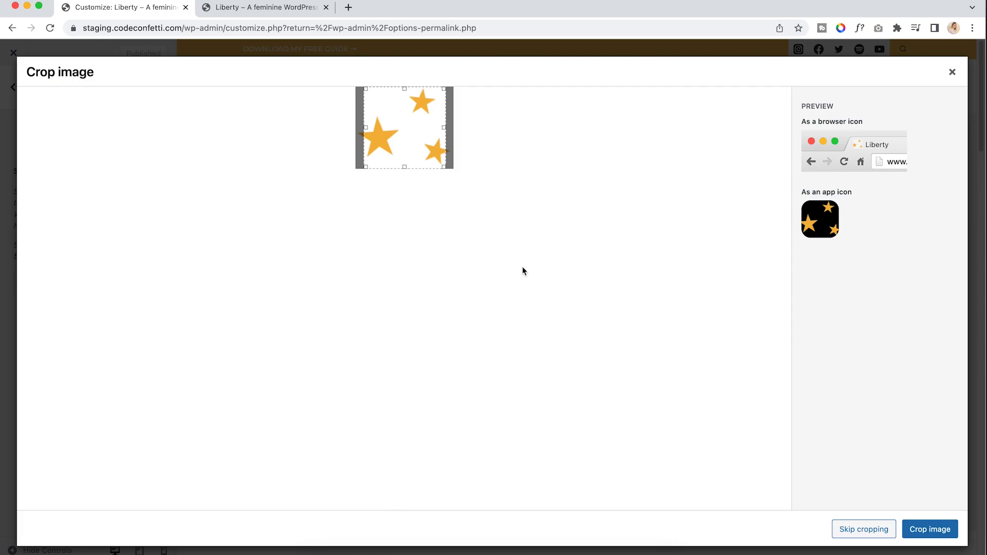
{"action": "left_click", "coordinate": [889, 535]}
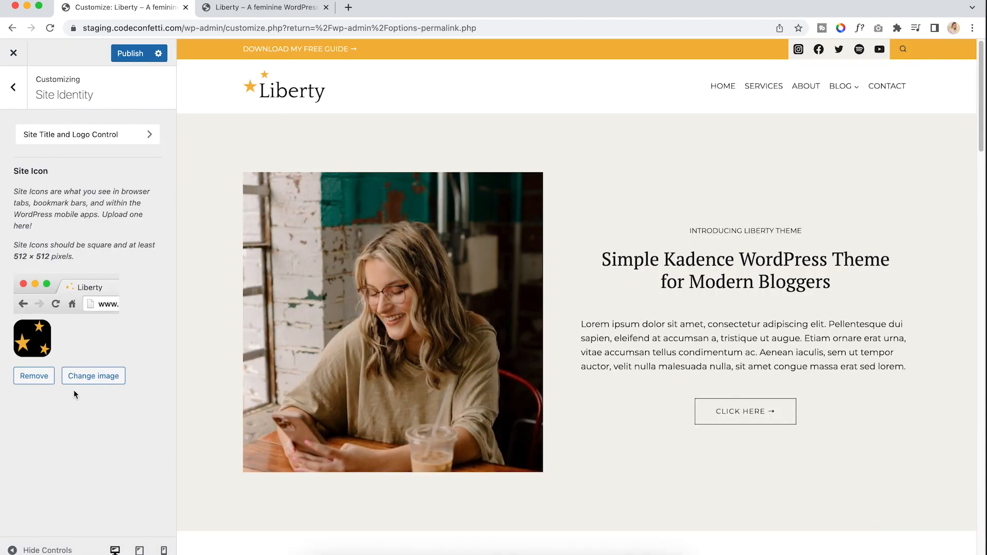
{"action": "left_click", "coordinate": [129, 53]}
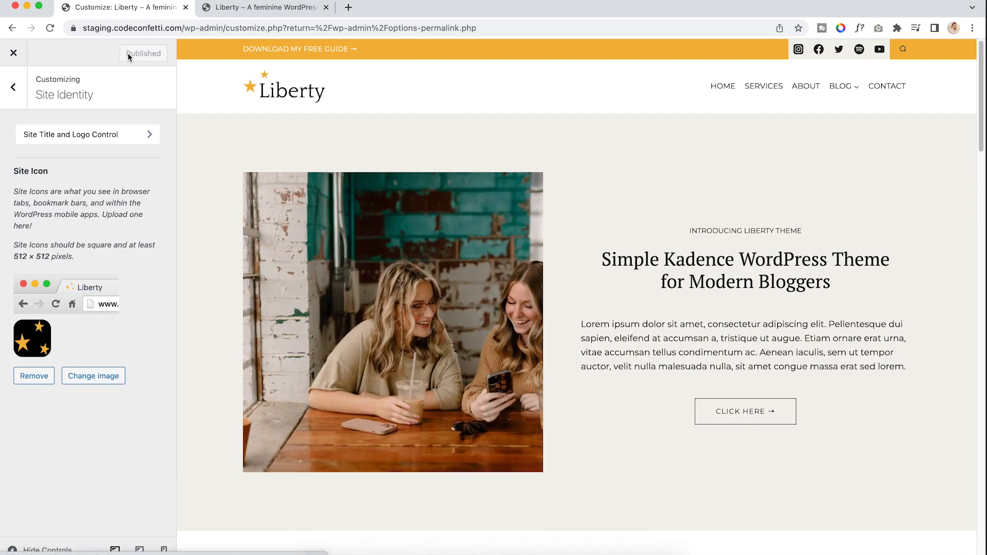
Reload the live site to check its browser tab icon, and leave the customizer's Site Identity settings
{"action": "left_click", "coordinate": [206, 9]}
{"action": "left_click", "coordinate": [51, 29]}
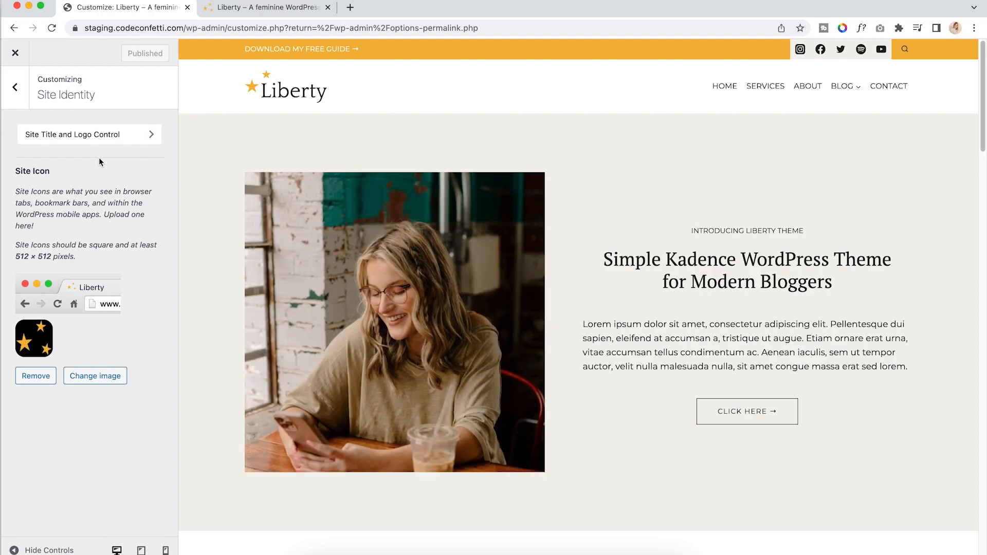
{"action": "left_click", "coordinate": [17, 86]}
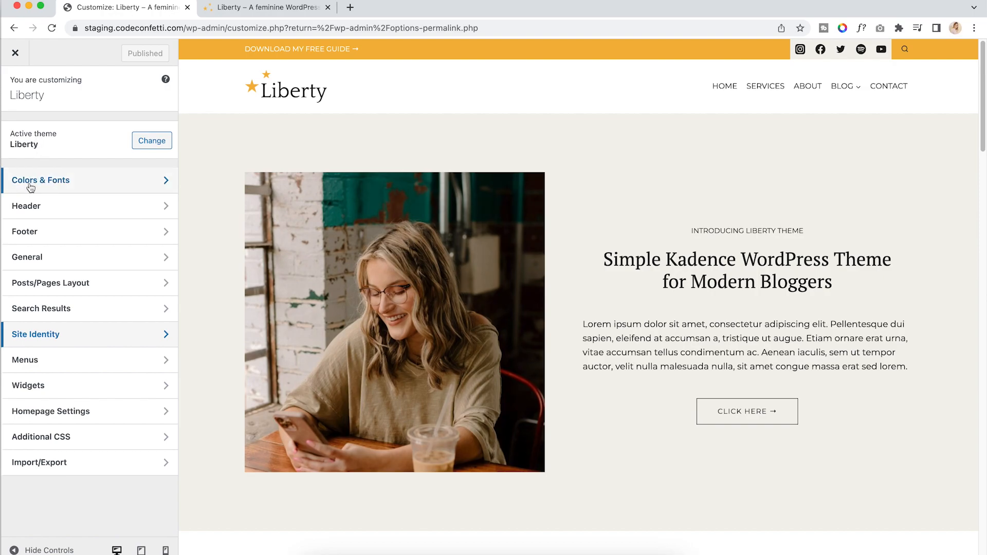
Open the theme's global Colors settings and review how the palette colors are used on the homepage
{"action": "left_click", "coordinate": [128, 185]}
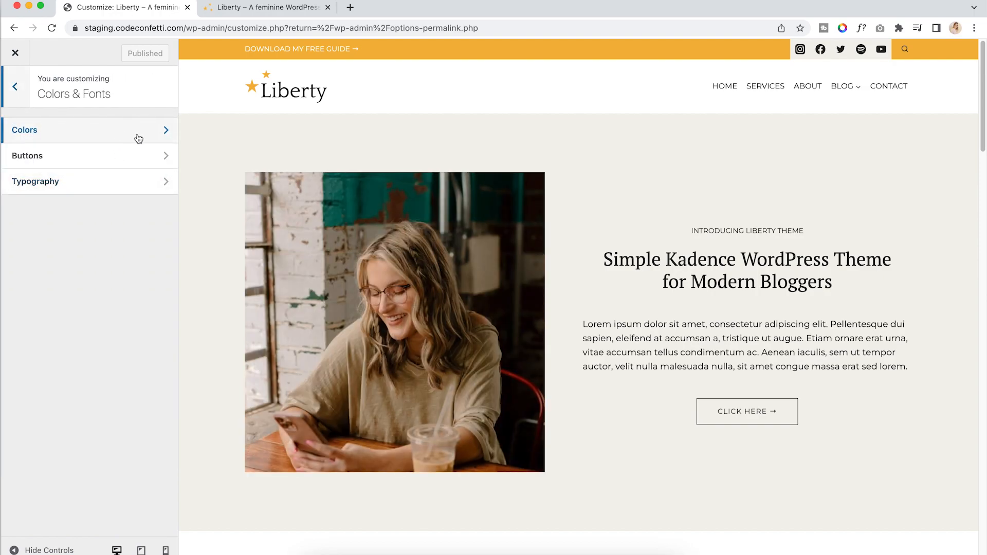
{"action": "left_click", "coordinate": [137, 137]}
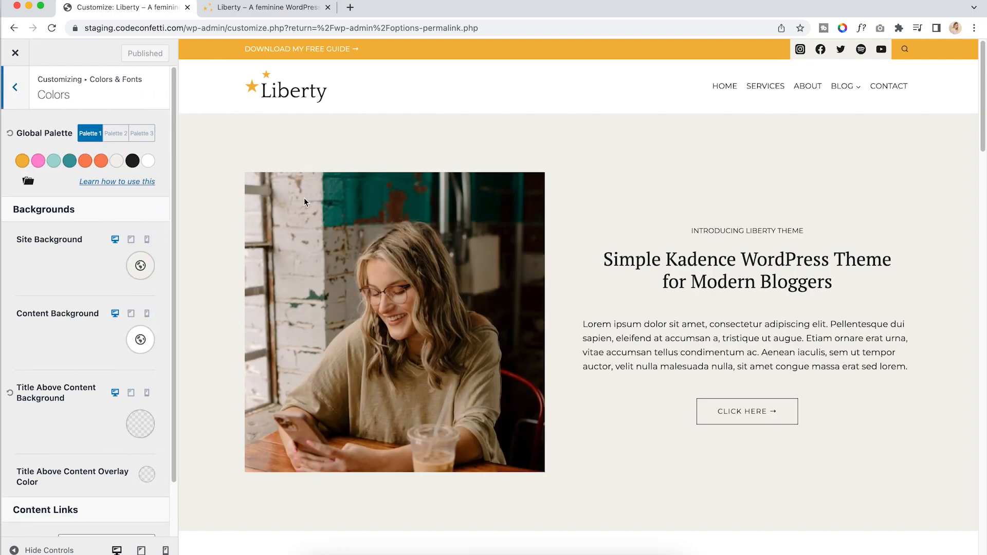
{"action": "scroll", "coordinate": [304, 198], "scroll_direction": "down", "scroll_amount": 5}
{"action": "scroll", "coordinate": [304, 202], "scroll_direction": "down", "scroll_amount": 7}
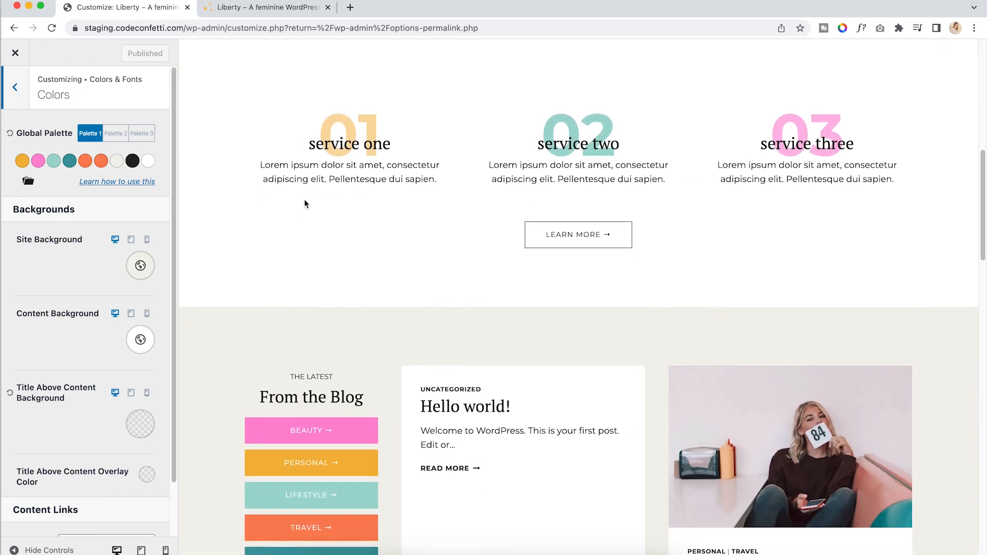
{"action": "scroll", "coordinate": [305, 204], "scroll_direction": "down", "scroll_amount": 2}
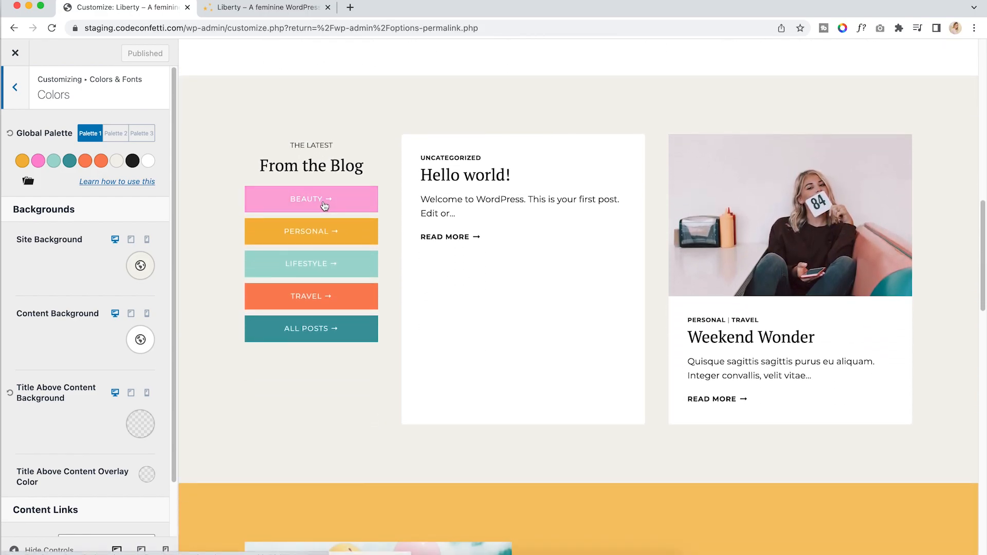
Copy the hex code of the first color in Palette 1 and change that color to purple, 633CF3
{"action": "left_click", "coordinate": [23, 162]}
{"action": "double_click", "coordinate": [38, 273]}
{"action": "key", "text": "super+c"}
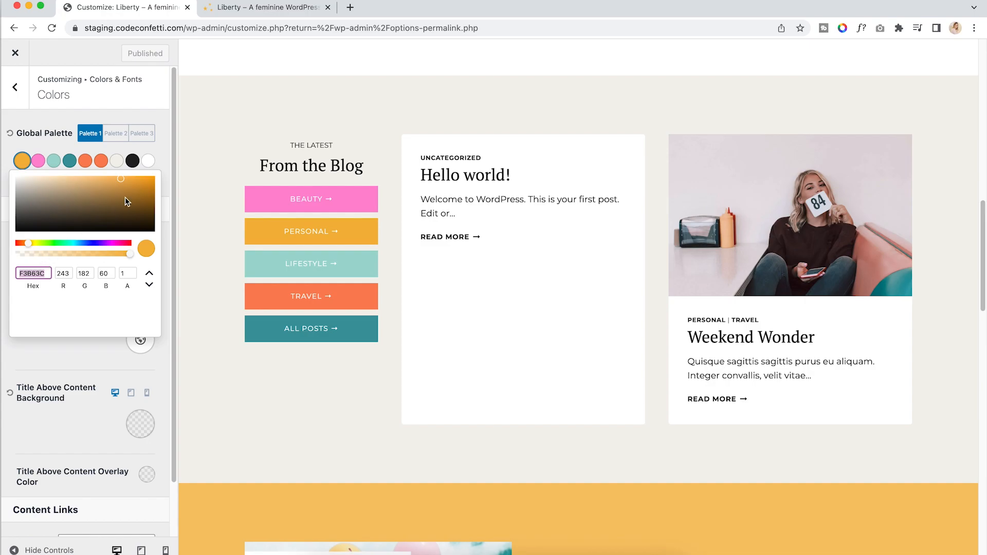
{"action": "left_click", "coordinate": [97, 244]}
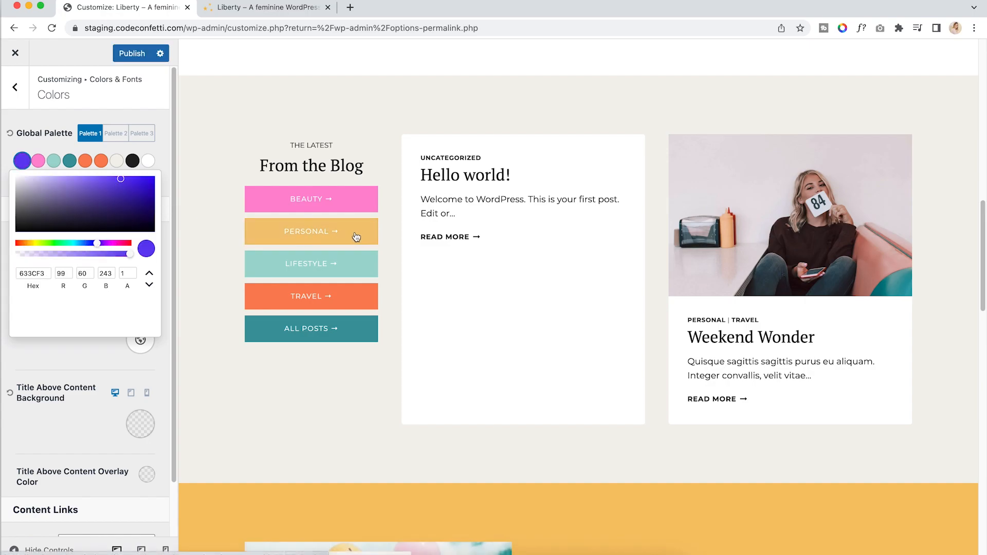
Examine the homepage preview from header to footer for elements that use the first palette color
{"action": "scroll", "coordinate": [198, 240], "scroll_direction": "up", "scroll_amount": 3}
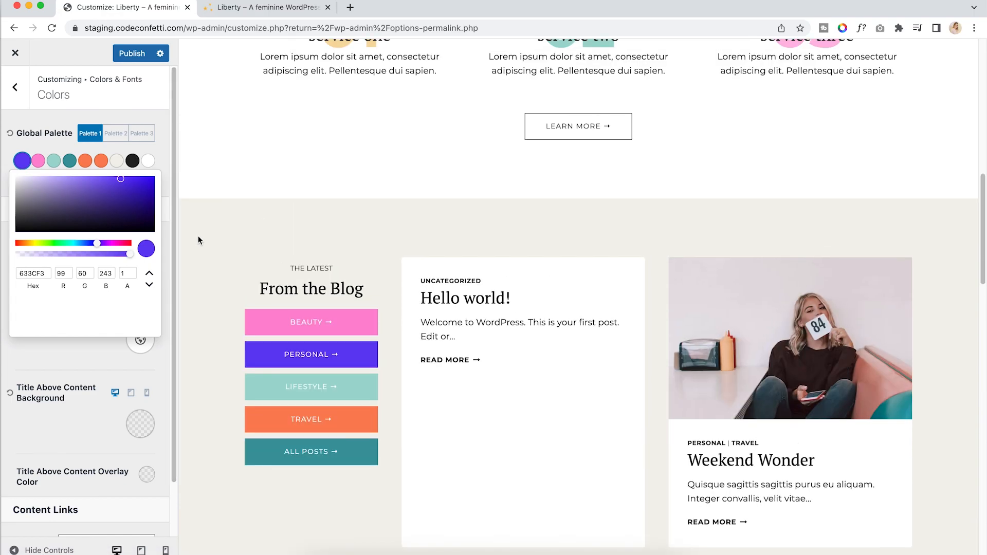
{"action": "scroll", "coordinate": [199, 235], "scroll_direction": "up", "scroll_amount": 10}
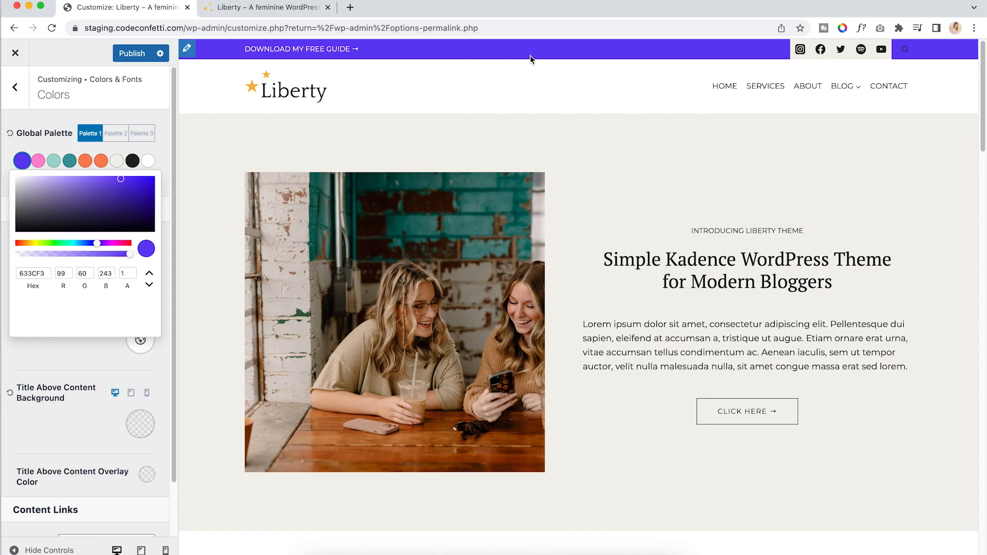
{"action": "scroll", "coordinate": [622, 207], "scroll_direction": "down", "scroll_amount": 8}
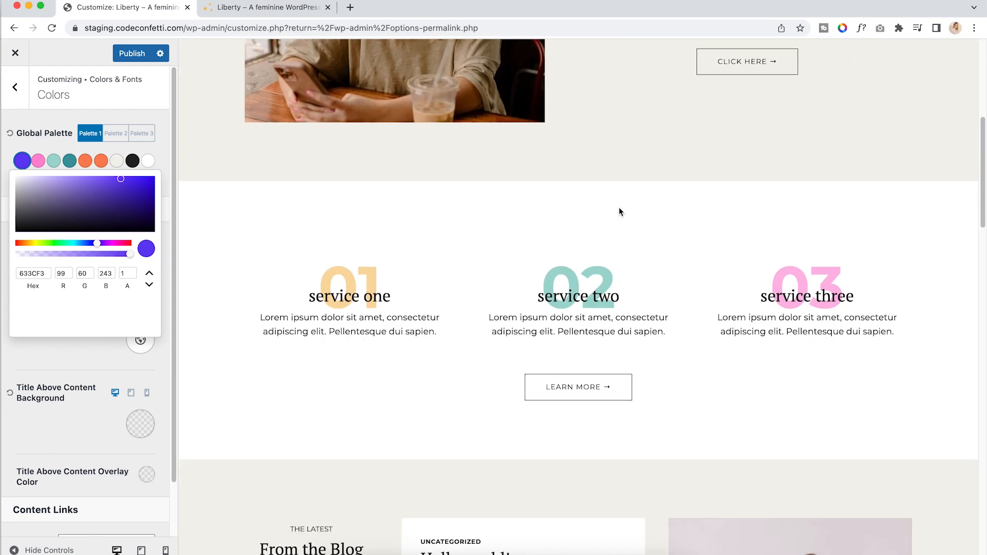
{"action": "scroll", "coordinate": [618, 212], "scroll_direction": "down", "scroll_amount": 7}
{"action": "scroll", "coordinate": [416, 320], "scroll_direction": "down", "scroll_amount": 9}
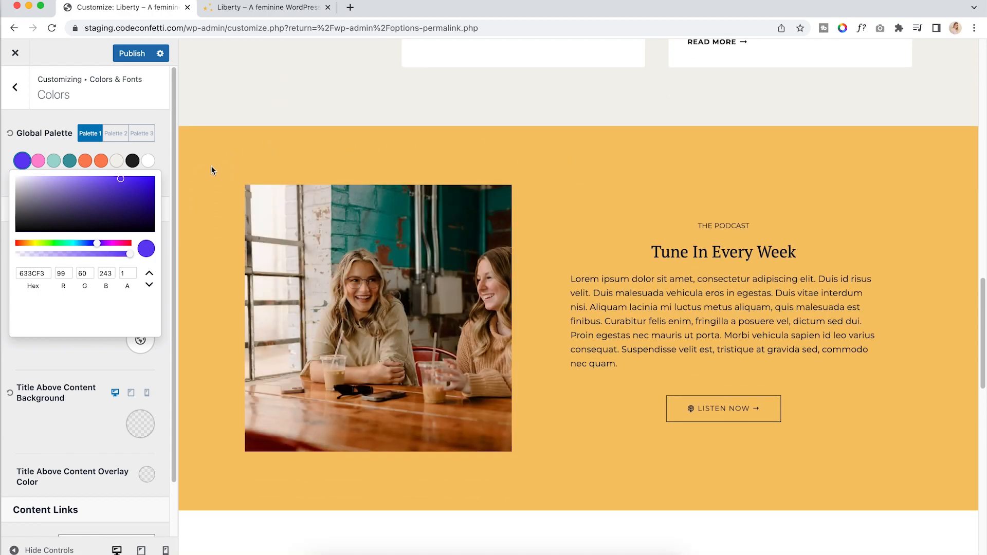
{"action": "scroll", "coordinate": [233, 235], "scroll_direction": "down", "scroll_amount": 5}
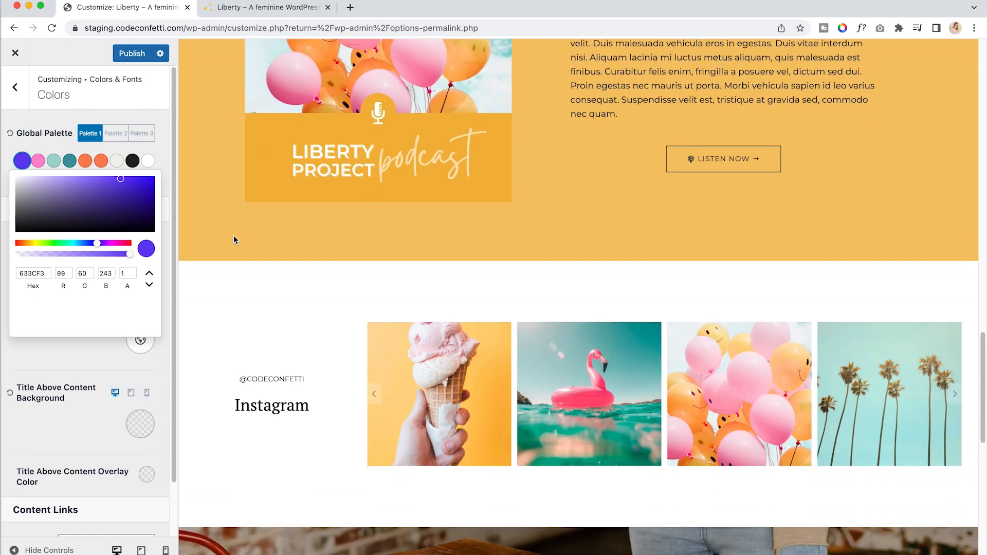
{"action": "scroll", "coordinate": [234, 235], "scroll_direction": "down", "scroll_amount": 10}
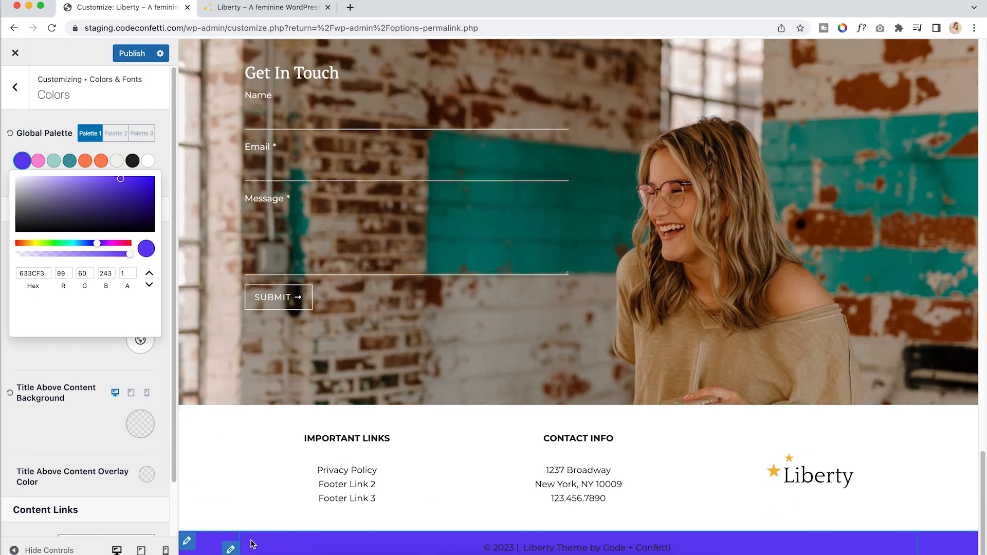
Restore the first palette color to the copied hex code F3B63C and close its color picker
{"action": "left_click", "coordinate": [50, 273]}
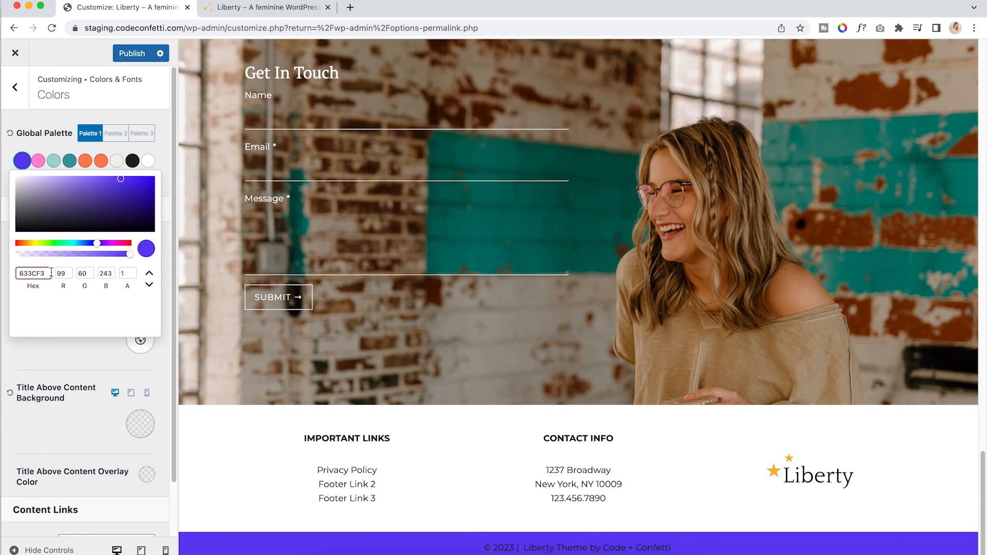
{"action": "double_click", "coordinate": [52, 273]}
{"action": "key", "text": "super+v"}
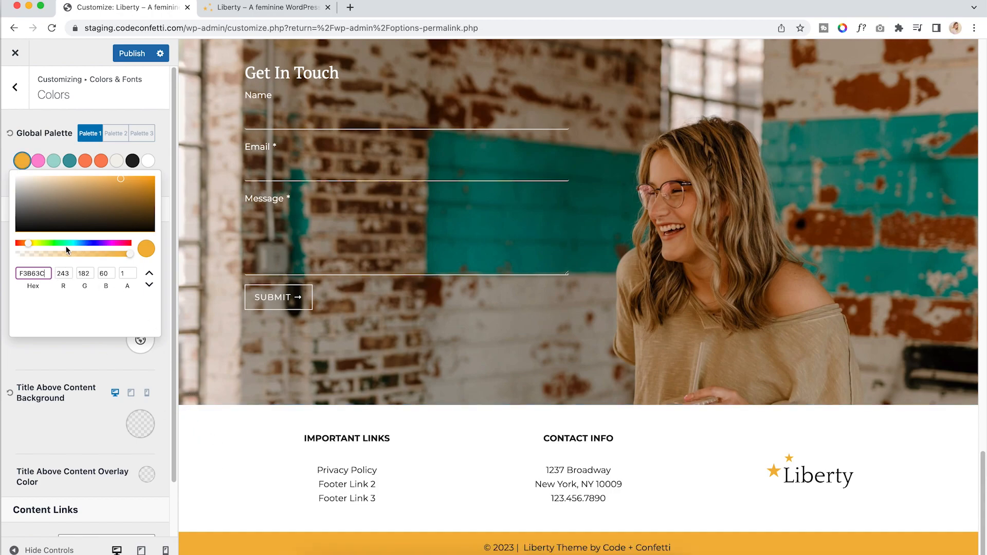
{"action": "left_click", "coordinate": [48, 147]}
Try red, DF0303, for the palette's dark text color and review the text on the homepage
{"action": "scroll", "coordinate": [363, 238], "scroll_direction": "up", "scroll_amount": 8}
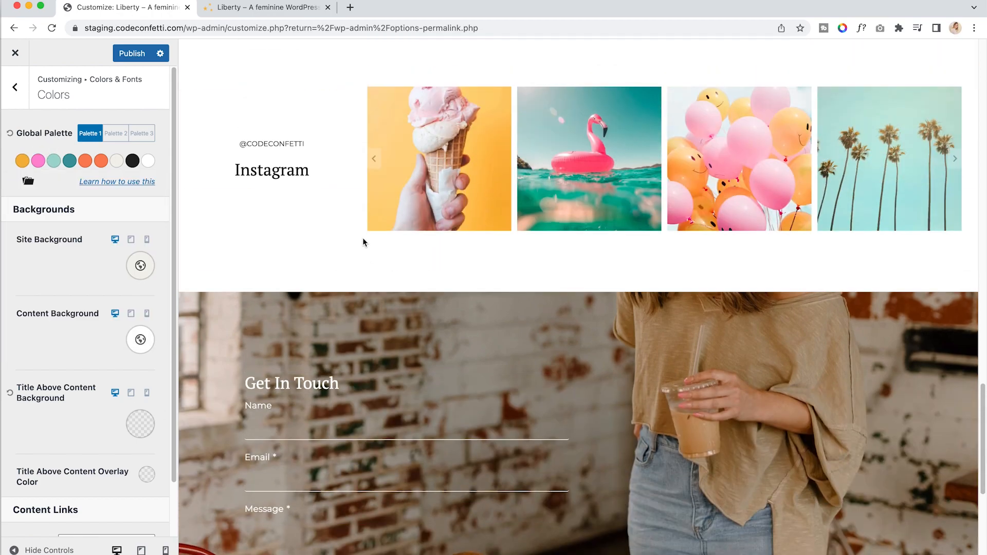
{"action": "scroll", "coordinate": [362, 237], "scroll_direction": "up", "scroll_amount": 12}
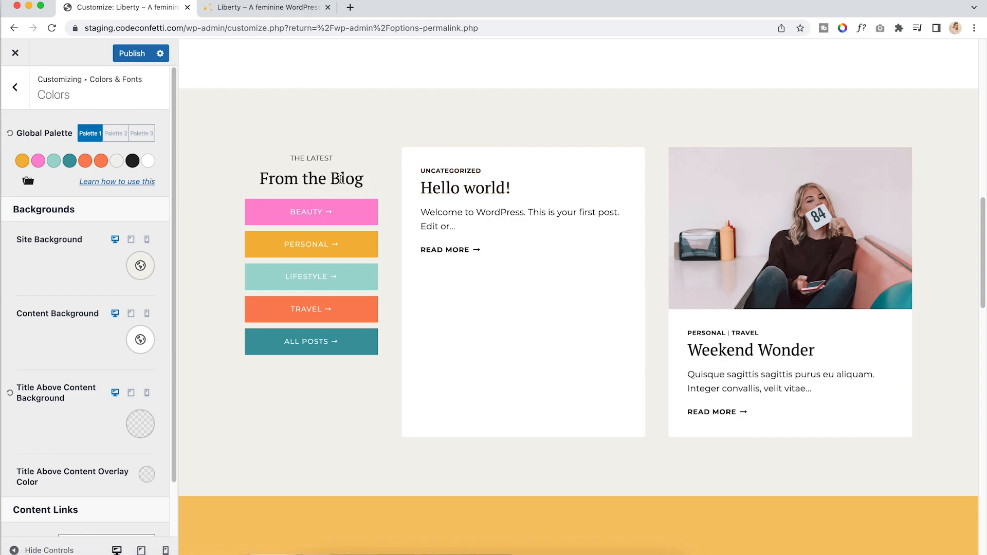
{"action": "left_click", "coordinate": [132, 161]}
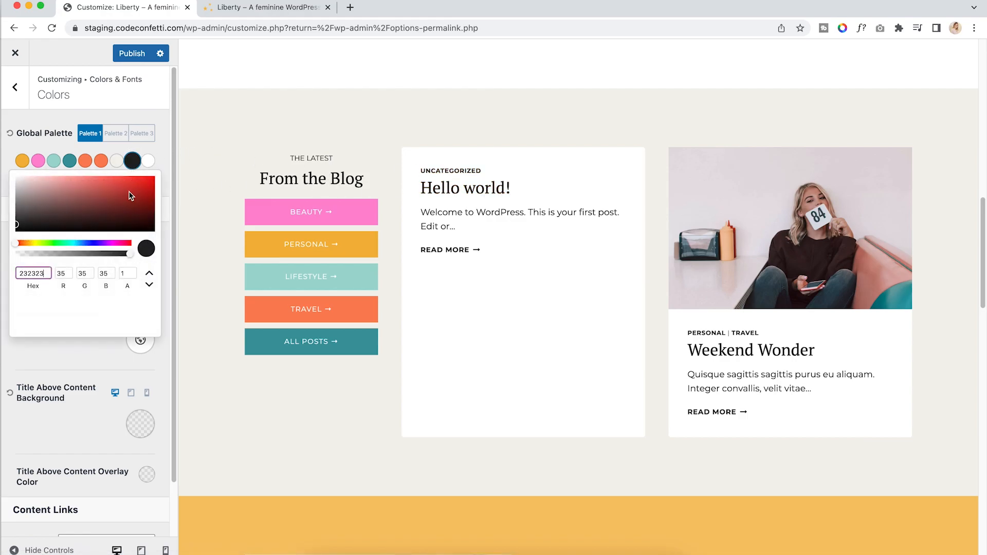
{"action": "left_click", "coordinate": [153, 184]}
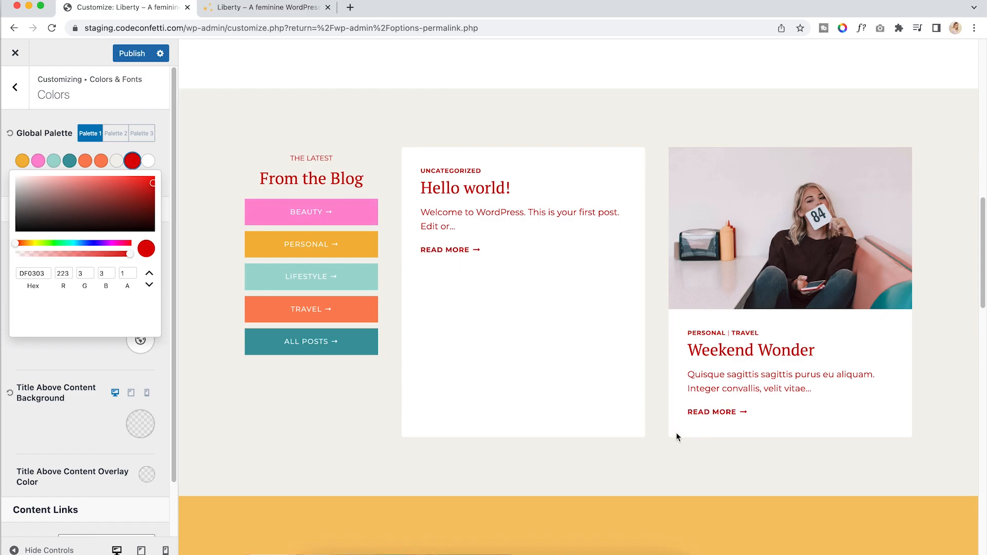
{"action": "scroll", "coordinate": [667, 401], "scroll_direction": "up", "scroll_amount": 7}
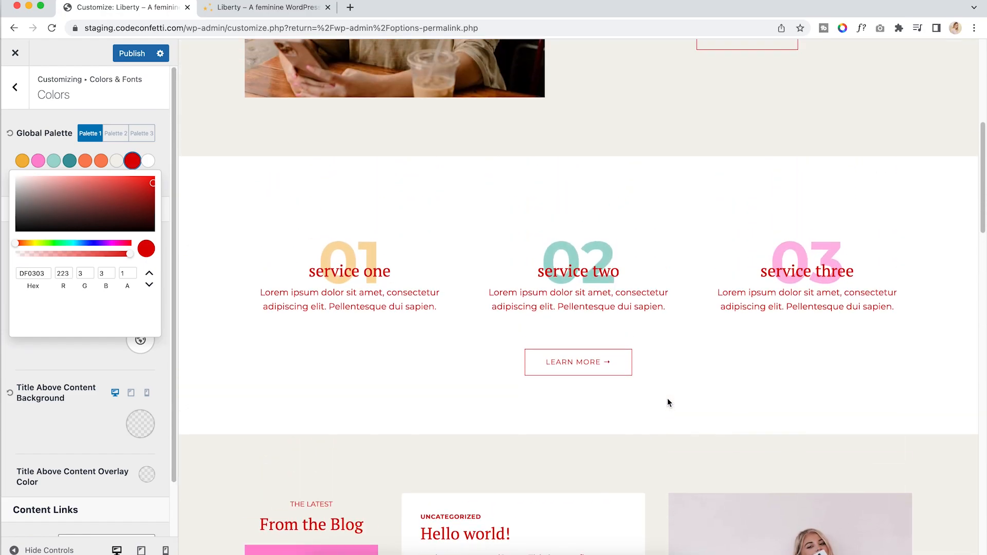
{"action": "scroll", "coordinate": [668, 402], "scroll_direction": "up", "scroll_amount": 5}
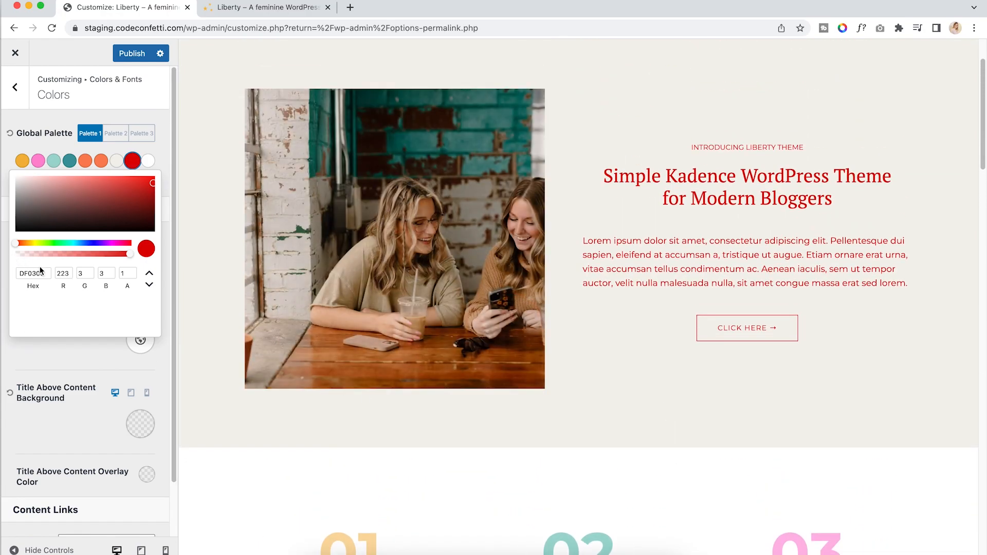
Set the palette's text color to hex 111 and close its color picker
{"action": "left_click_drag", "start_coordinate": [45, 274], "coordinate": [6, 274]}
{"action": "type", "text": "111"}
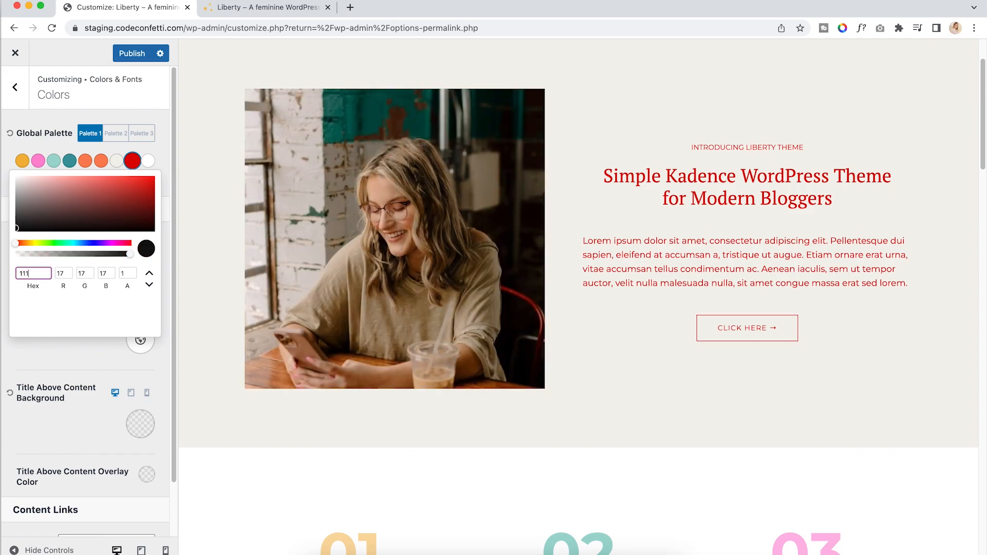
{"action": "left_click", "coordinate": [66, 115]}
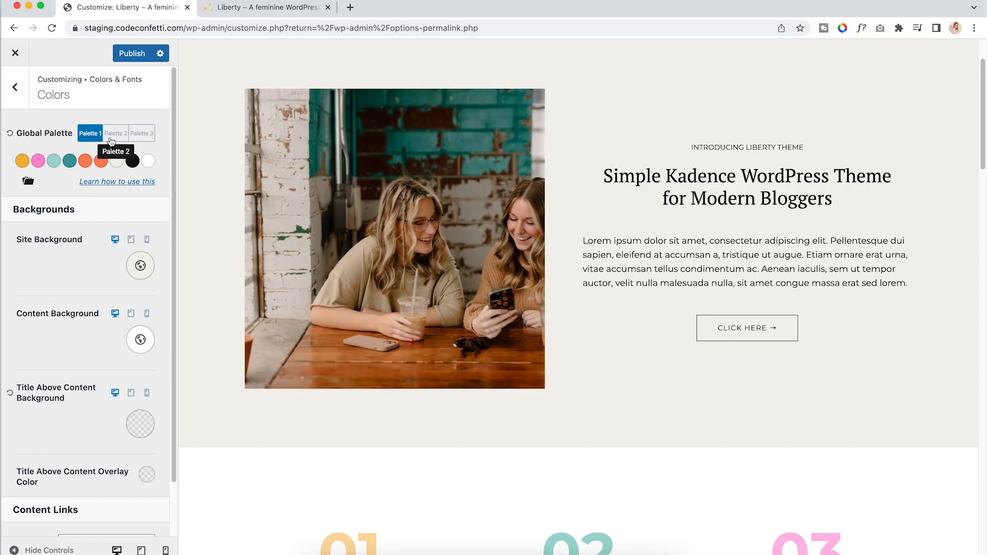
Preview Palette 2 and Palette 3 on the homepage, and switch back to Palette 1
{"action": "left_click", "coordinate": [111, 137]}
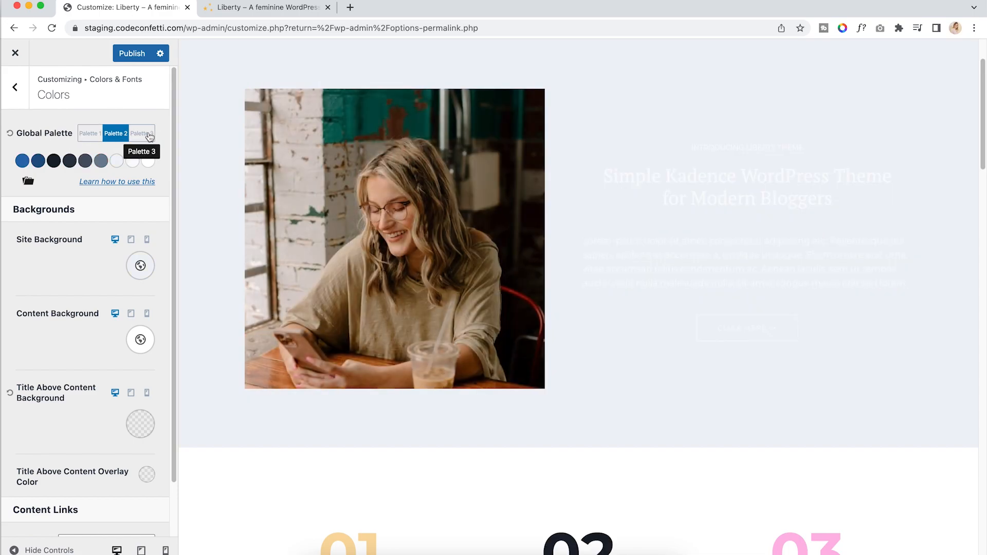
{"action": "left_click", "coordinate": [149, 135]}
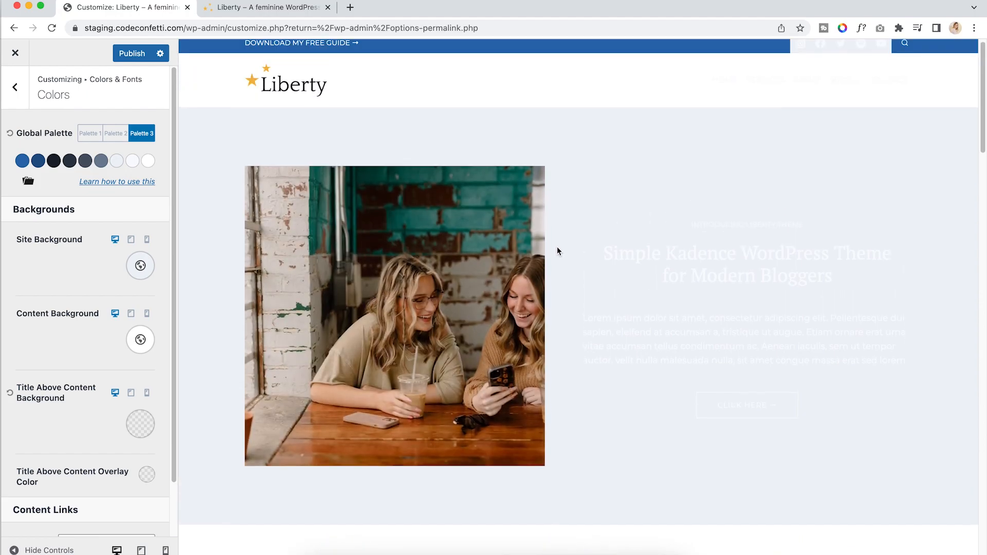
{"action": "scroll", "coordinate": [386, 235], "scroll_direction": "down", "scroll_amount": 10}
{"action": "left_click", "coordinate": [89, 133]}
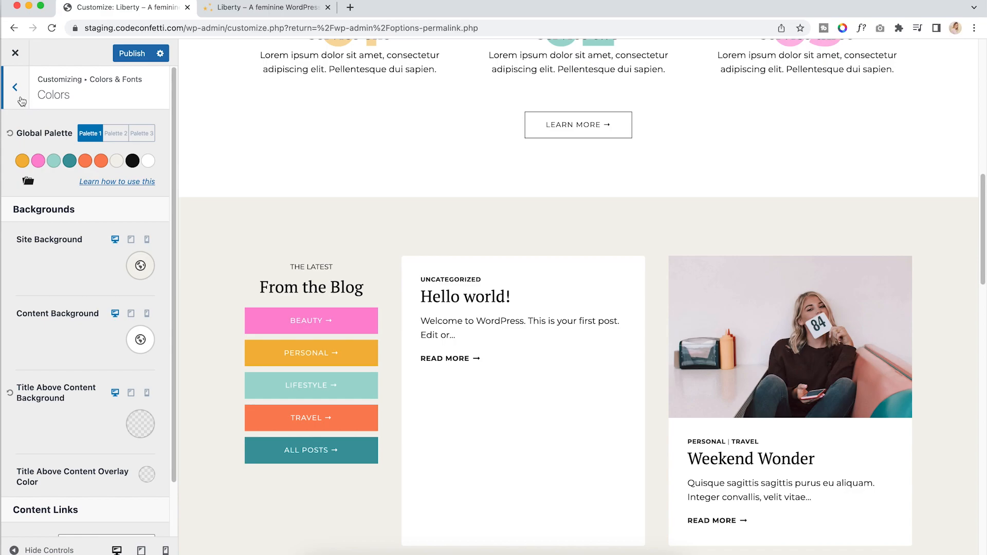
In the Buttons settings, set the buttons' normal text color to the palette's pink, FE8AD3
{"action": "left_click", "coordinate": [16, 90]}
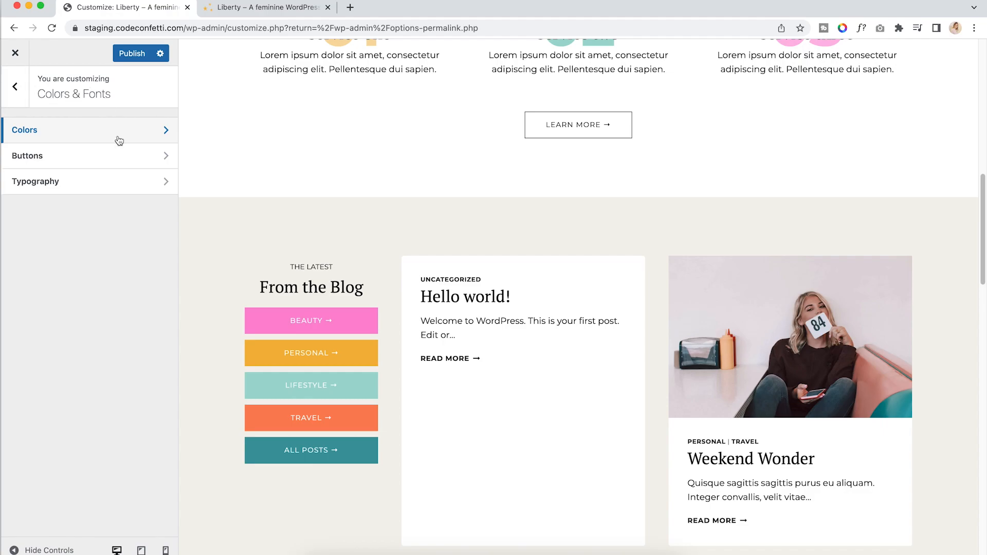
{"action": "left_click", "coordinate": [147, 161]}
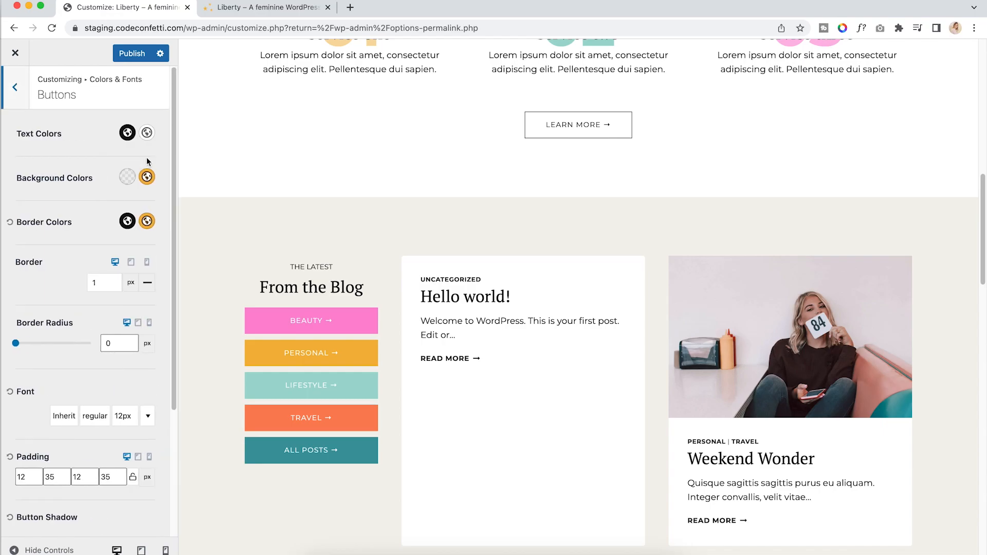
{"action": "scroll", "coordinate": [361, 257], "scroll_direction": "down", "scroll_amount": 2}
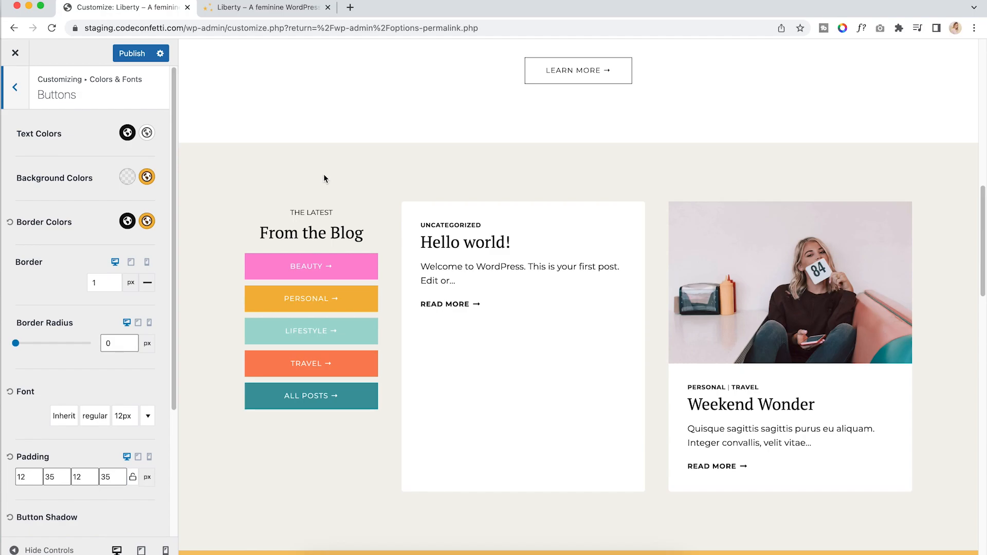
{"action": "scroll", "coordinate": [527, 165], "scroll_direction": "up", "scroll_amount": 3}
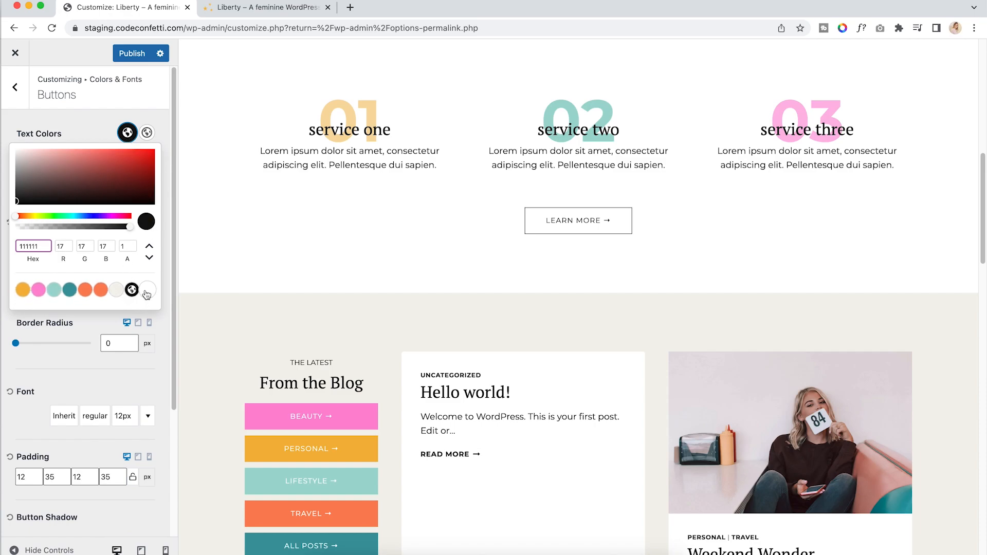
{"action": "left_click", "coordinate": [39, 290]}
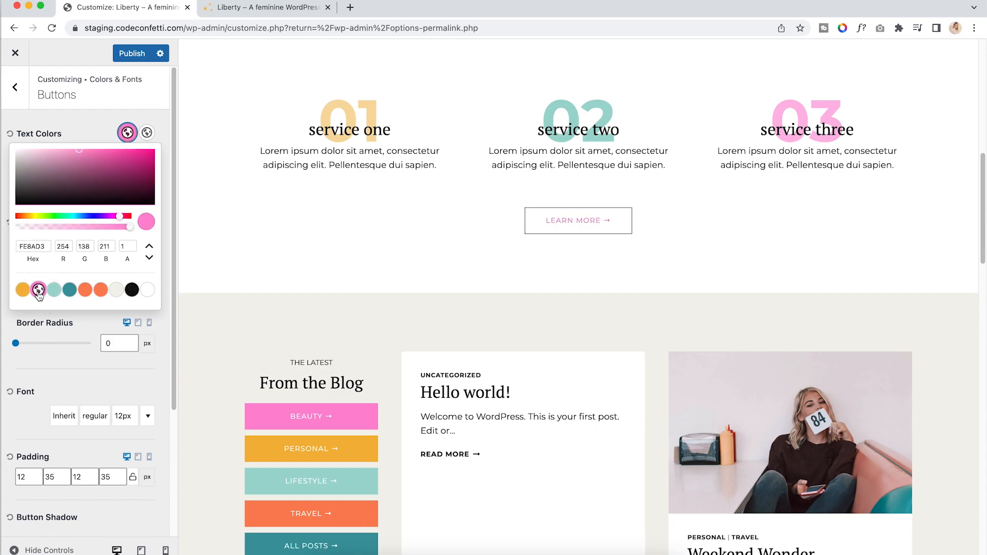
{"action": "left_click", "coordinate": [84, 139]}
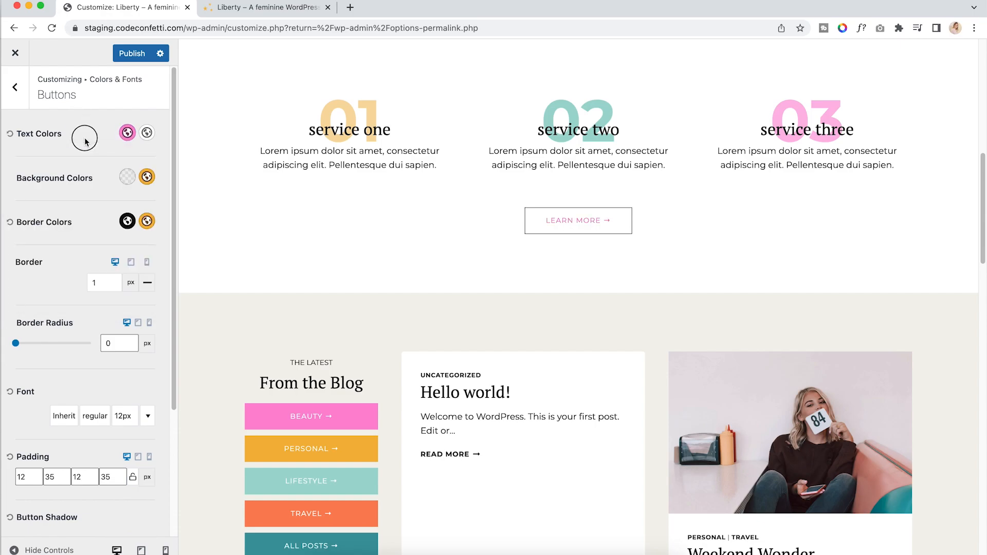
Try the palette's pink, FE8AD3, for the buttons' hover text color and switch it back to white, FFFFFF
{"action": "left_click", "coordinate": [148, 133]}
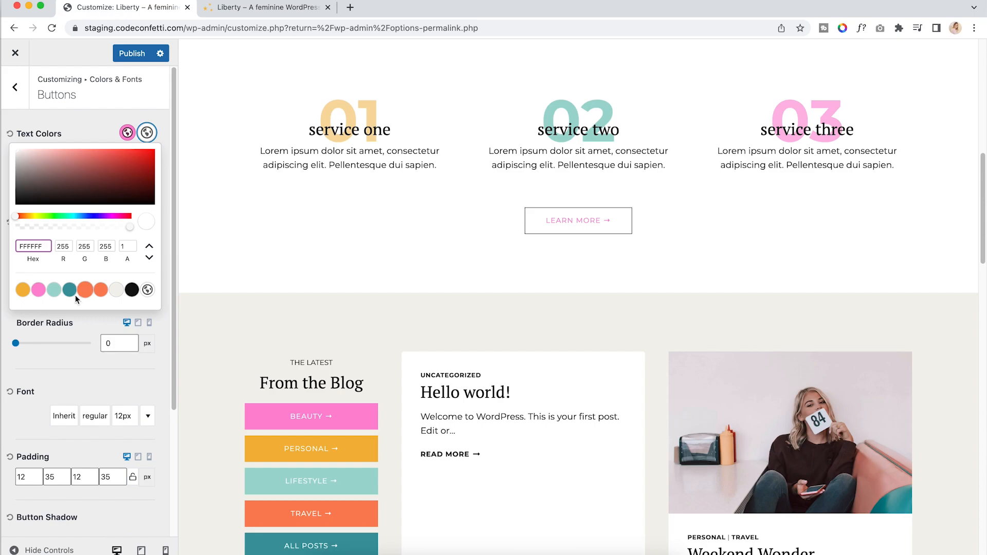
{"action": "left_click", "coordinate": [39, 292]}
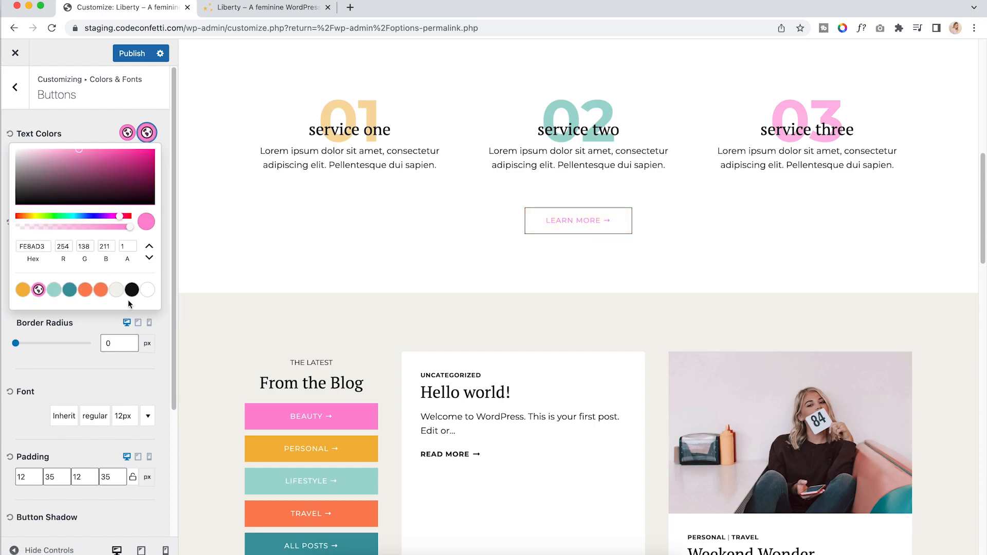
{"action": "left_click", "coordinate": [147, 290]}
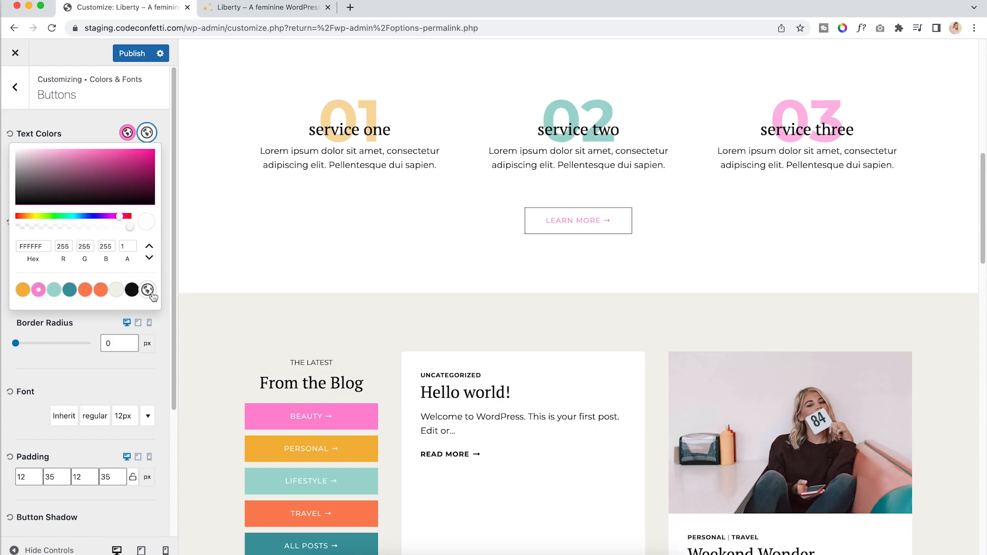
Set the buttons' normal text color to the palette's black, 111111, and close the color picker
{"action": "left_click", "coordinate": [127, 133]}
{"action": "left_click", "coordinate": [132, 289]}
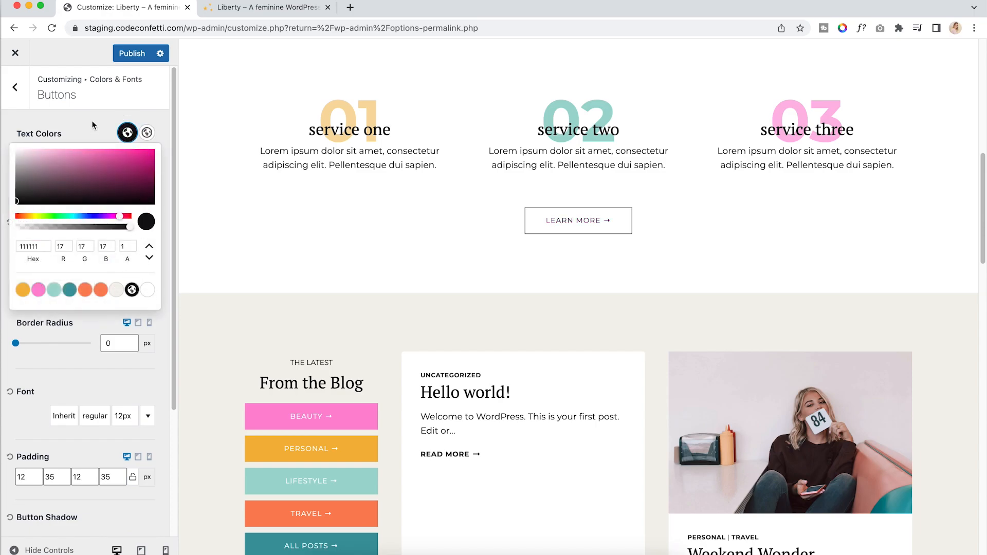
{"action": "left_click", "coordinate": [92, 136]}
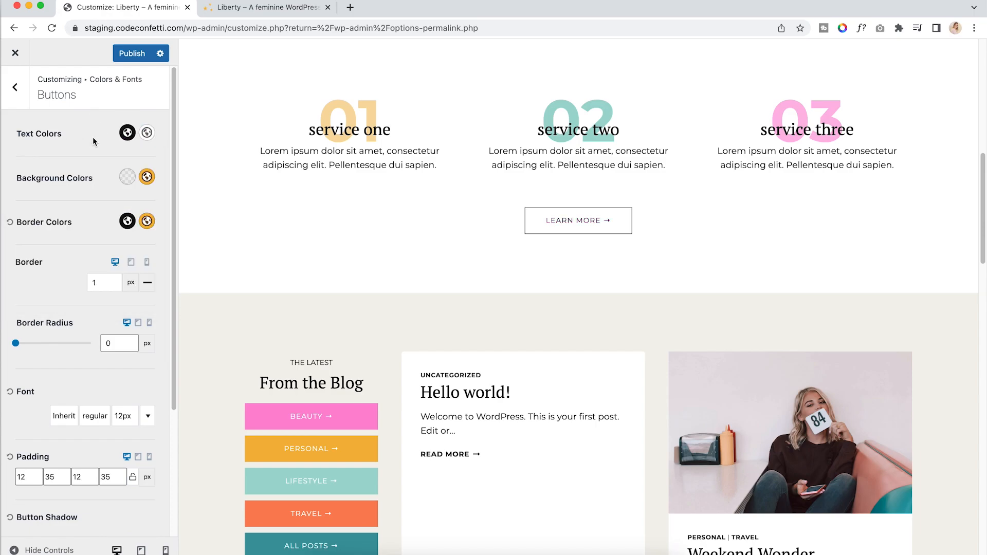
Try the palette's pink, FE8AD3, and black, 111111, for the buttons' hover background color
{"action": "left_click", "coordinate": [147, 177]}
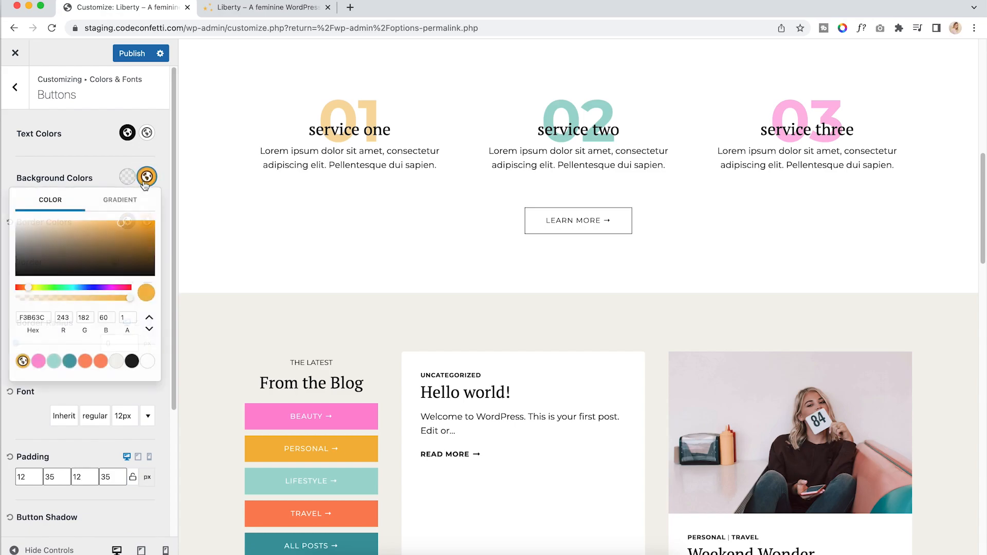
{"action": "left_click", "coordinate": [38, 361]}
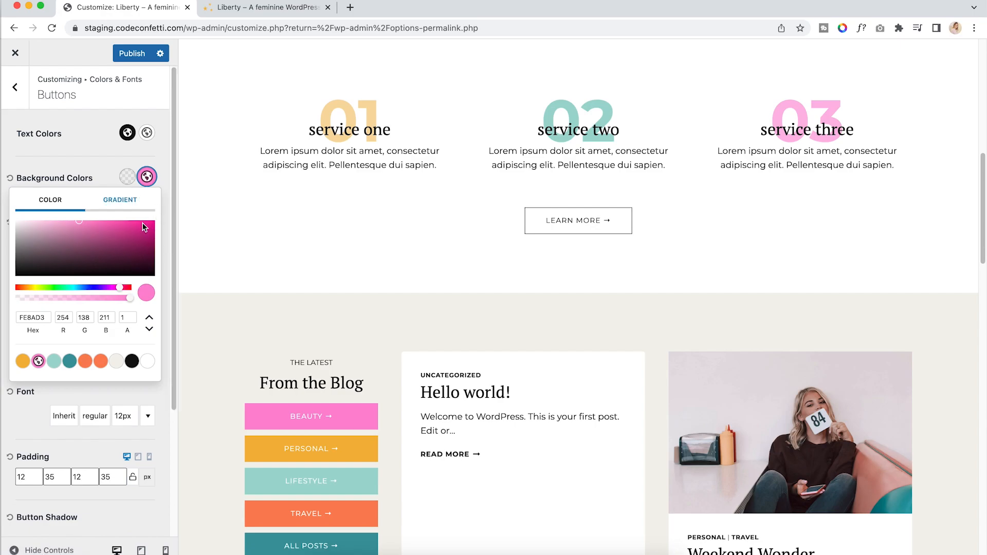
{"action": "left_click", "coordinate": [132, 361]}
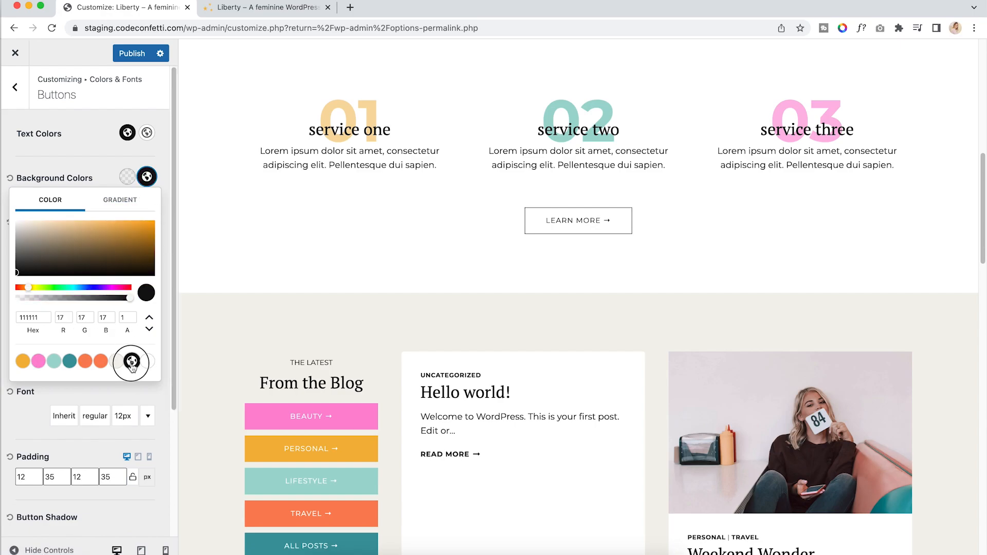
{"action": "left_click", "coordinate": [106, 170]}
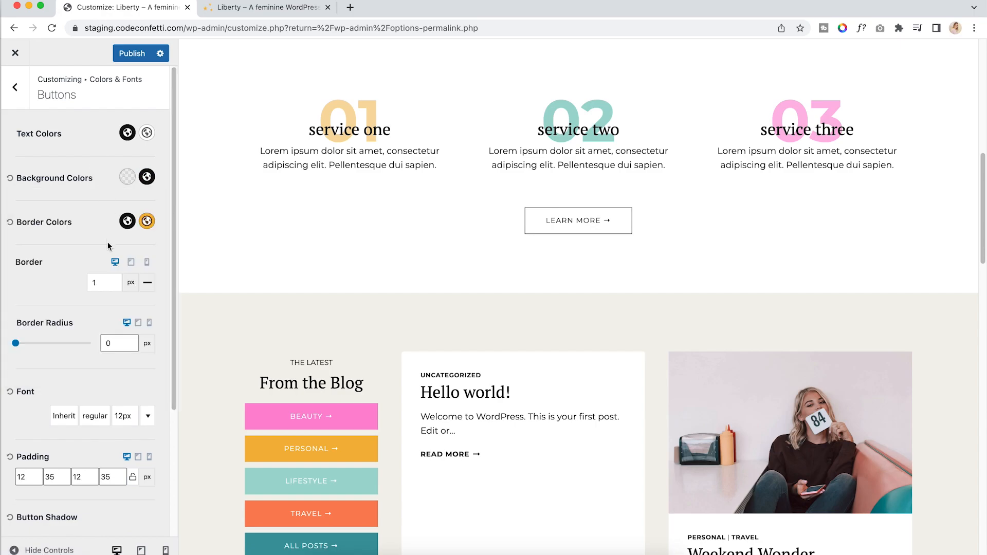
Try a 5 px border width on the buttons and reduce it back to 1 px
{"action": "left_click", "coordinate": [113, 280]}
{"action": "left_click", "coordinate": [113, 281]}
{"action": "left_click", "coordinate": [112, 281]}
{"action": "left_click", "coordinate": [113, 281]}
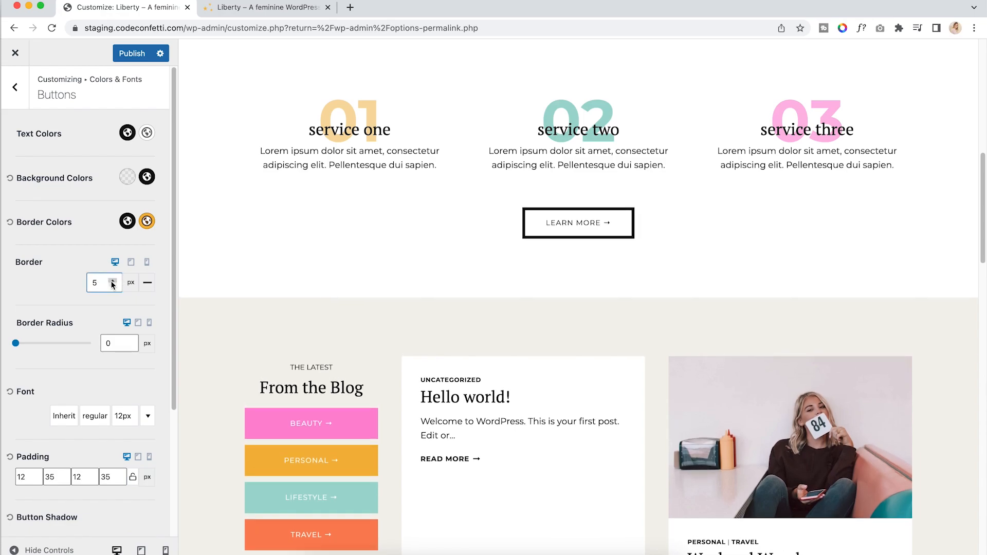
{"action": "left_click", "coordinate": [113, 284]}
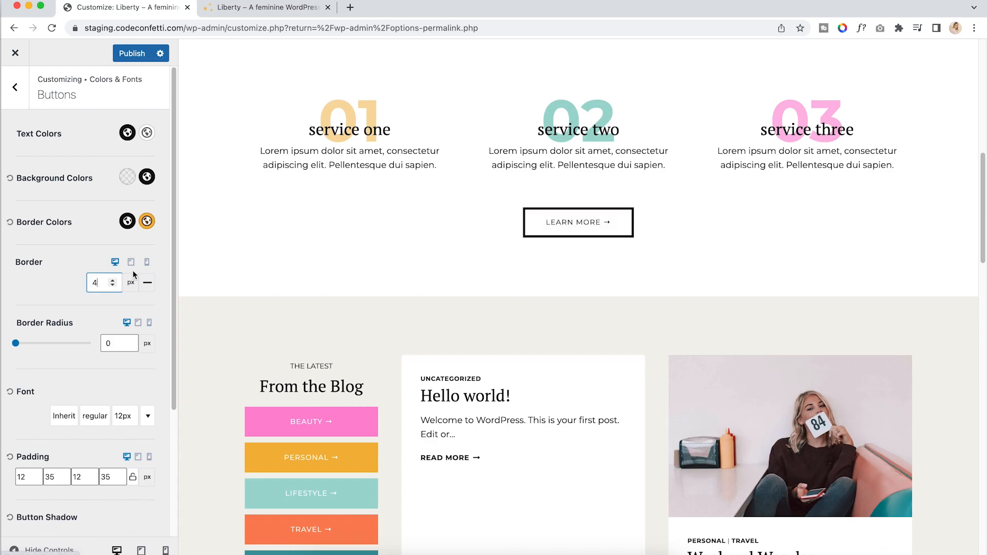
{"action": "left_click", "coordinate": [112, 286]}
{"action": "left_click", "coordinate": [113, 286]}
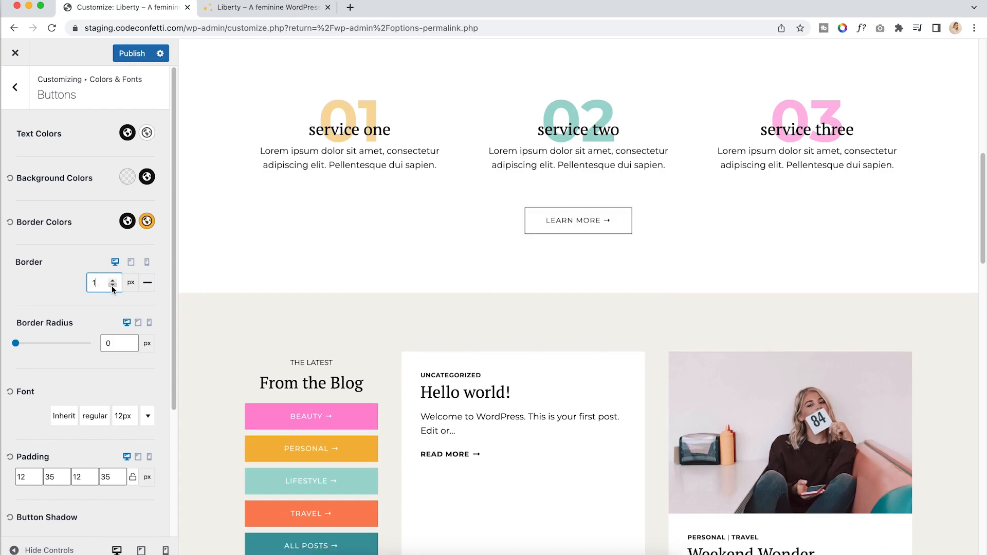
Set the buttons' hover background color to the palette's yellow, F3B63C, and close the color picker
{"action": "left_click", "coordinate": [147, 221]}
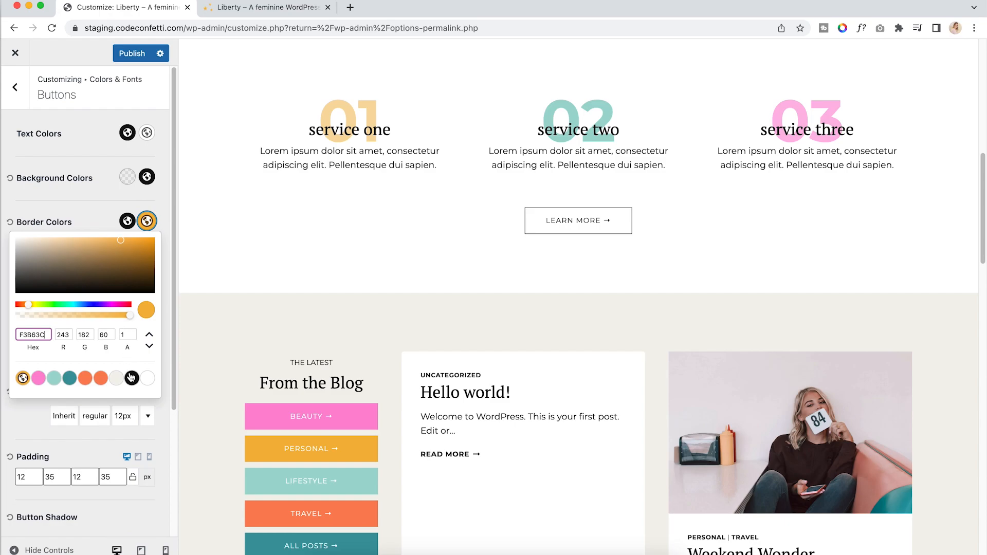
{"action": "left_click", "coordinate": [149, 178]}
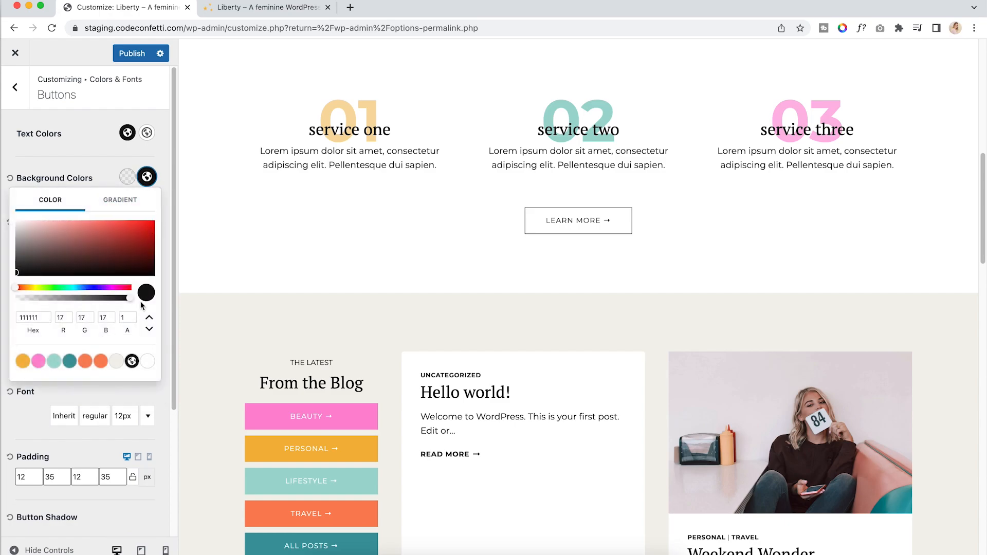
{"action": "left_click", "coordinate": [23, 361]}
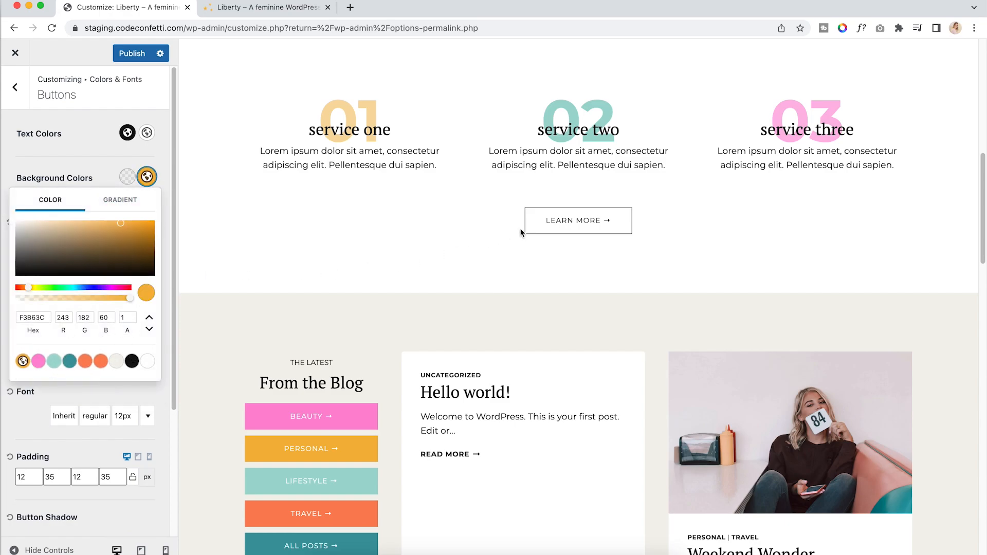
{"action": "left_click", "coordinate": [224, 239]}
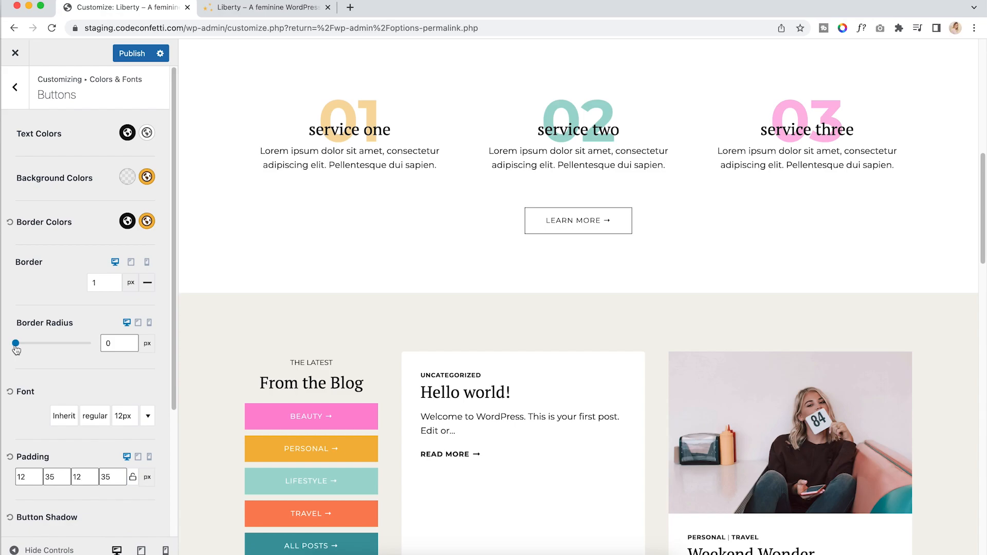
Review the buttons' border radius, font, padding and shadow settings against the homepage preview
{"action": "mouse_move", "coordinate": [16, 349]}
{"action": "left_mouse_down"}
{"action": "mouse_move", "coordinate": [55, 357]}
{"action": "mouse_move", "coordinate": [9, 354]}
{"action": "left_mouse_up"}
{"action": "scroll", "coordinate": [96, 350], "scroll_direction": "down", "scroll_amount": 3}
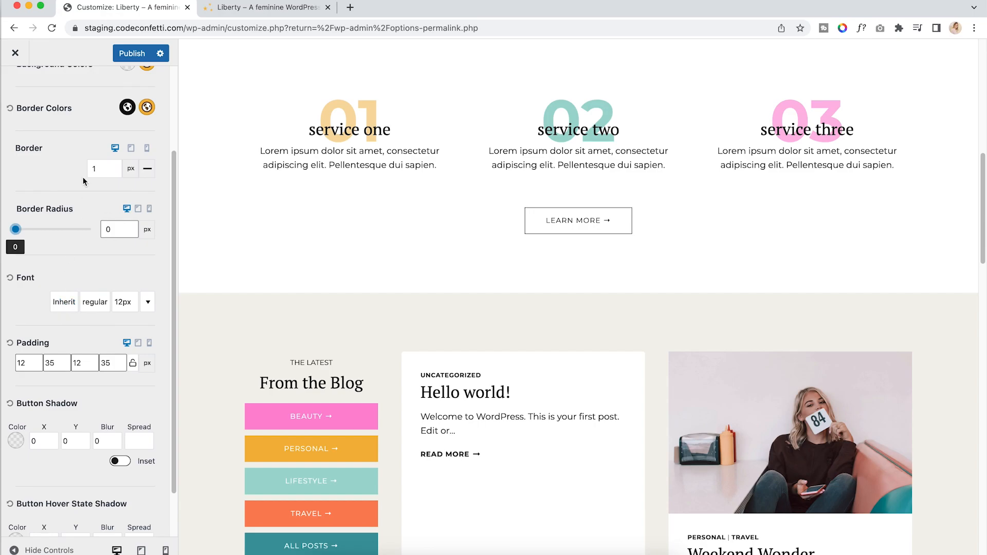
{"action": "scroll", "coordinate": [83, 177], "scroll_direction": "up", "scroll_amount": 3}
{"action": "scroll", "coordinate": [100, 259], "scroll_direction": "down", "scroll_amount": 3}
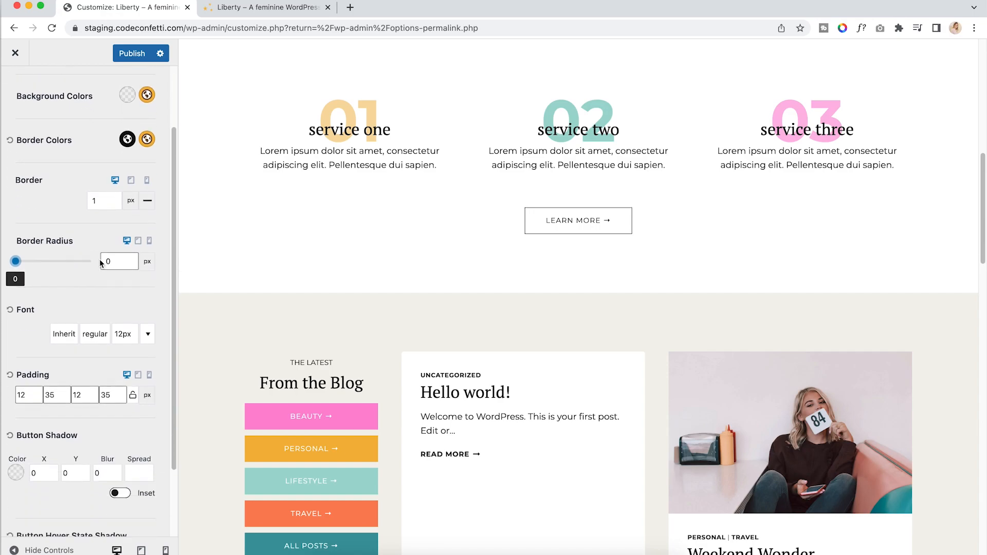
{"action": "scroll", "coordinate": [97, 282], "scroll_direction": "down", "scroll_amount": 2}
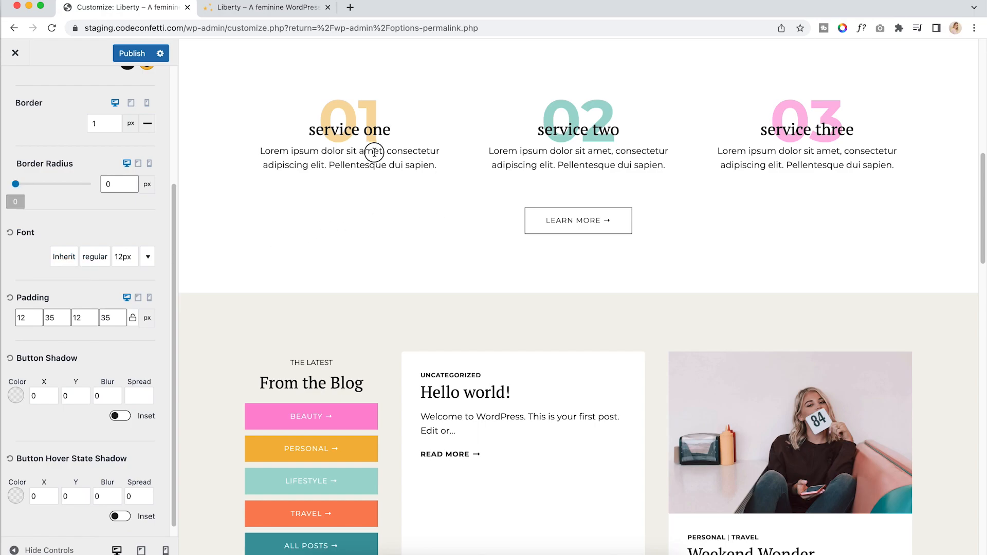
{"action": "left_click_drag", "start_coordinate": [374, 151], "coordinate": [437, 165]}
{"action": "left_click", "coordinate": [419, 164]}
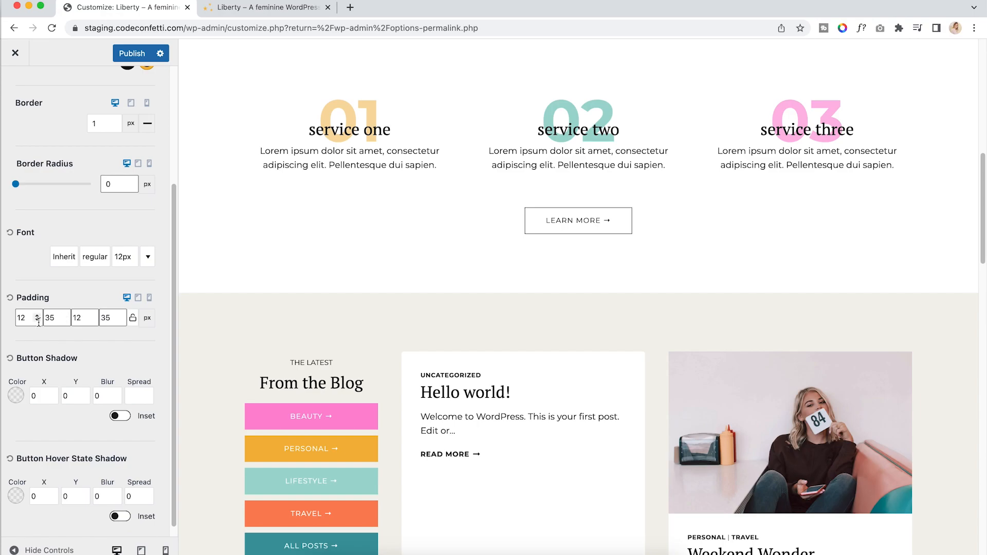
Try 60 px for the buttons' left and right padding and undo the change
{"action": "scroll", "coordinate": [56, 316], "scroll_direction": "down", "scroll_amount": 1}
{"action": "left_click_drag", "start_coordinate": [55, 307], "coordinate": [43, 307]}
{"action": "type", "text": "60"}
{"action": "left_click_drag", "start_coordinate": [107, 308], "coordinate": [101, 307]}
{"action": "type", "text": "60"}
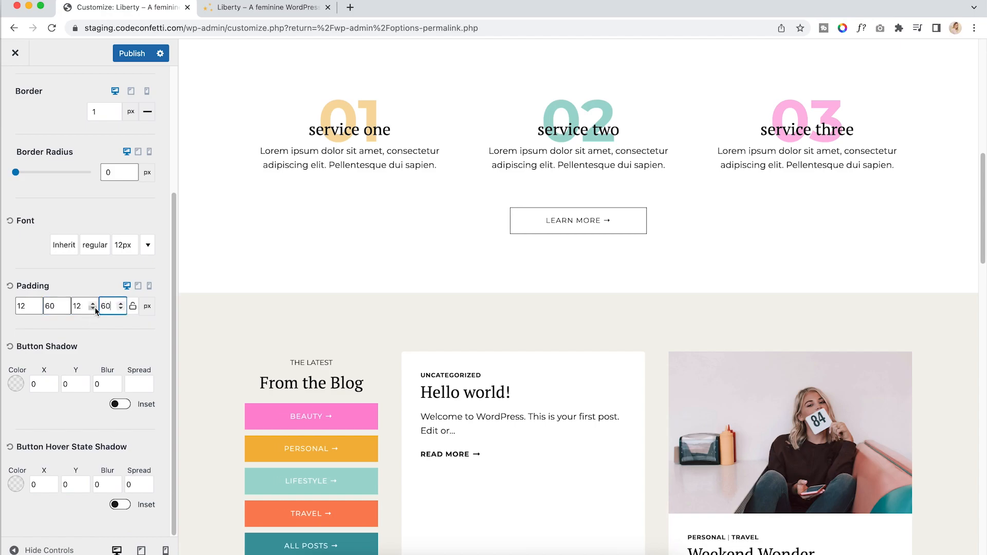
{"action": "key", "text": "super+z"}
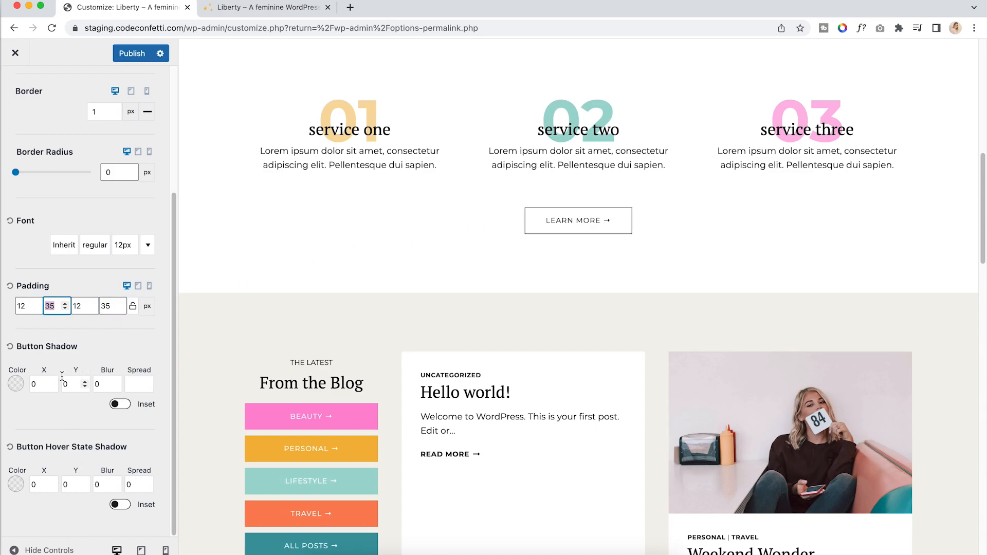
Go from the Buttons settings to Typography and check the color choices for the base font
{"action": "scroll", "coordinate": [98, 347], "scroll_direction": "up", "scroll_amount": 5}
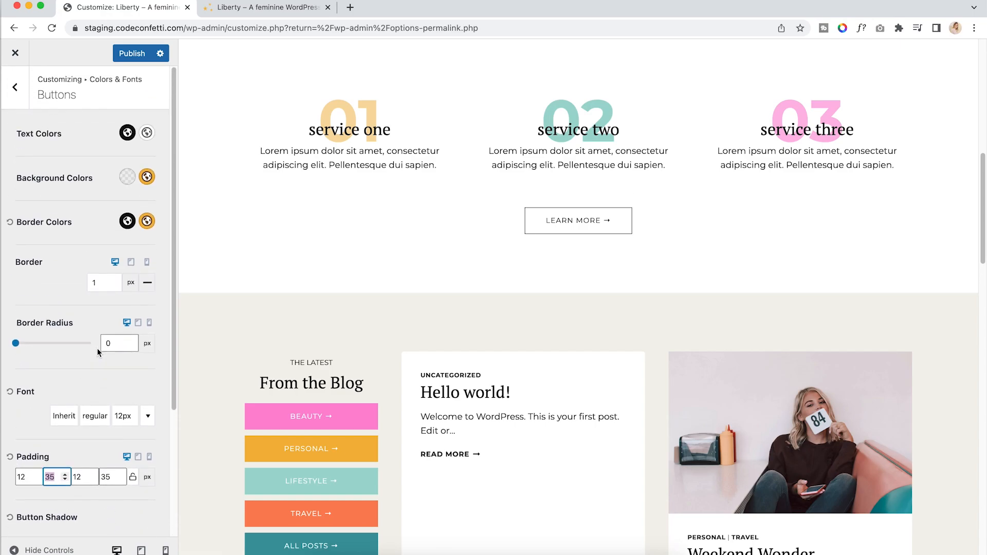
{"action": "left_click", "coordinate": [15, 88]}
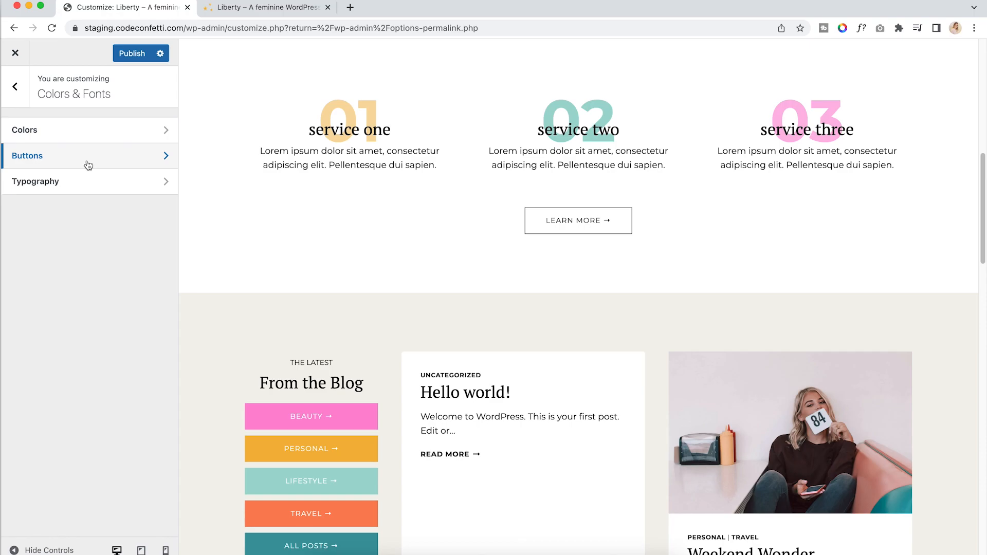
{"action": "left_click", "coordinate": [143, 192]}
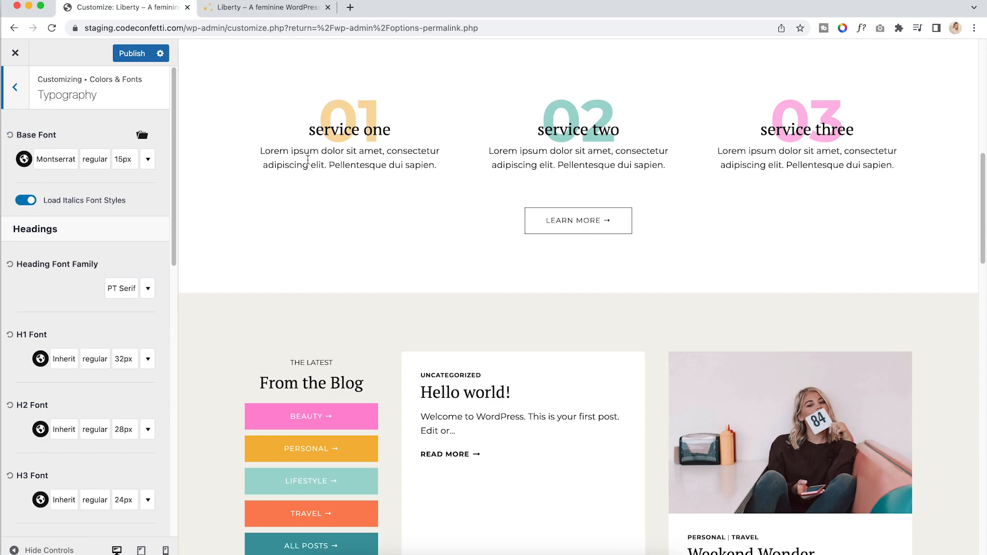
{"action": "left_click", "coordinate": [24, 160]}
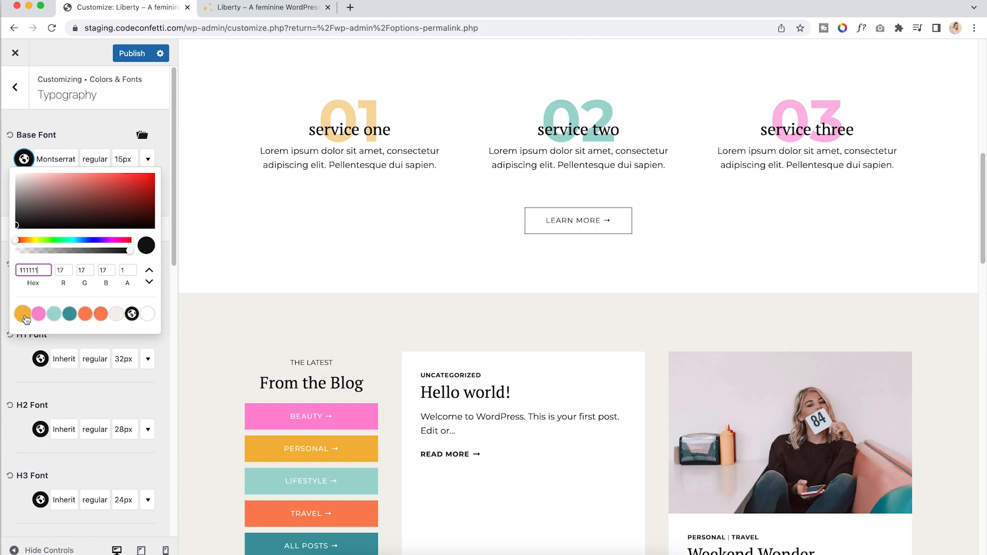
{"action": "left_click", "coordinate": [95, 120]}
Try Moon Dance as the base font family and switch back to Montserrat
{"action": "left_click", "coordinate": [49, 164]}
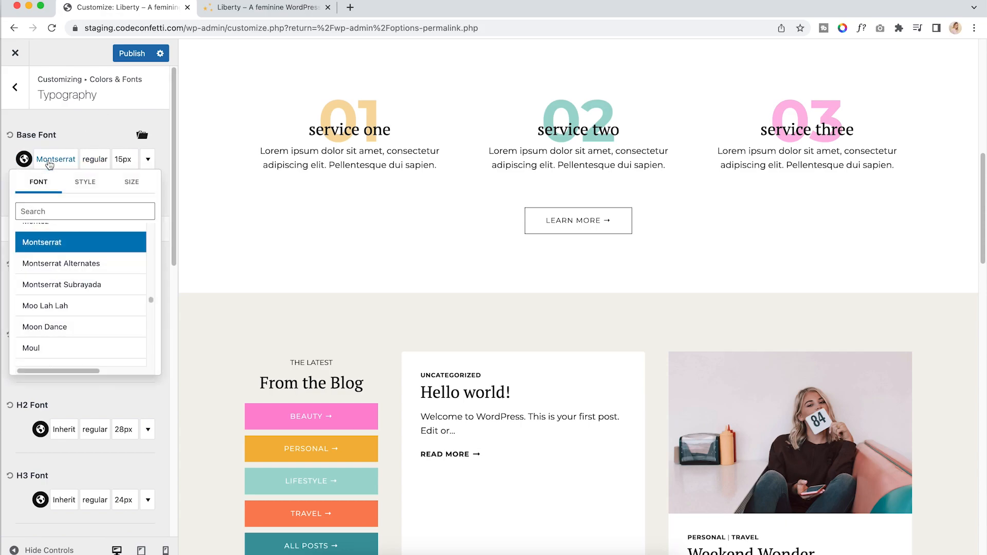
{"action": "scroll", "coordinate": [76, 300], "scroll_direction": "down", "scroll_amount": 1}
{"action": "scroll", "coordinate": [76, 300], "scroll_direction": "down", "scroll_amount": 2}
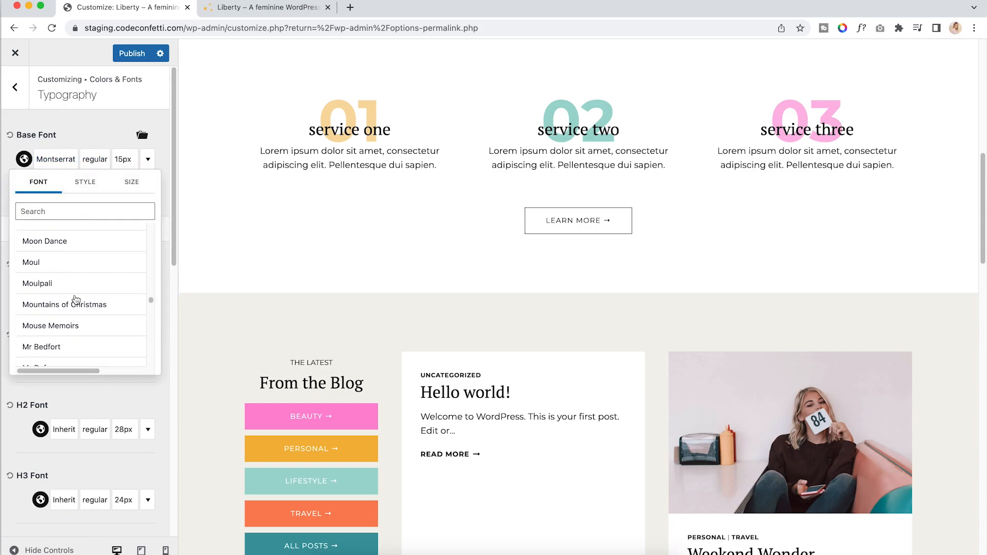
{"action": "left_click", "coordinate": [54, 243]}
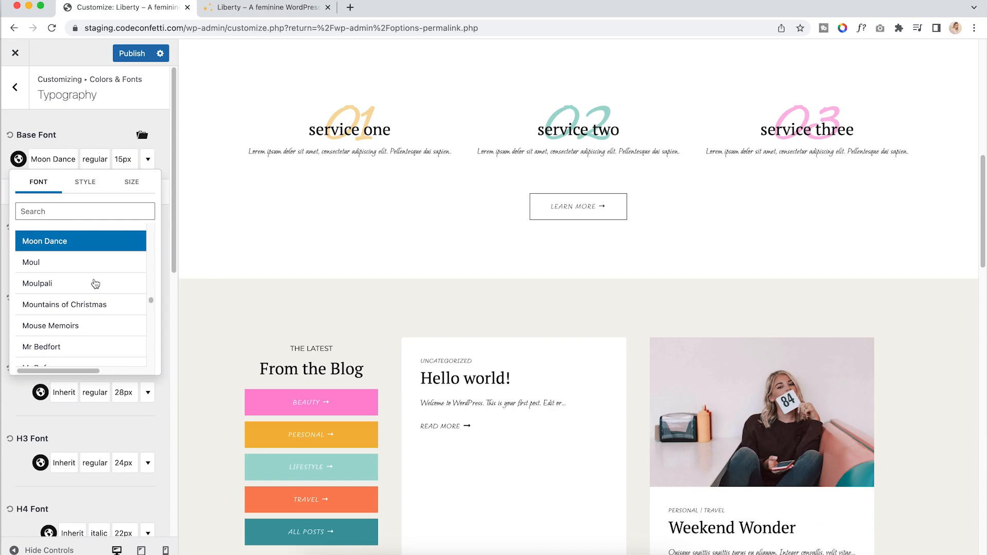
{"action": "scroll", "coordinate": [95, 283], "scroll_direction": "up", "scroll_amount": 2}
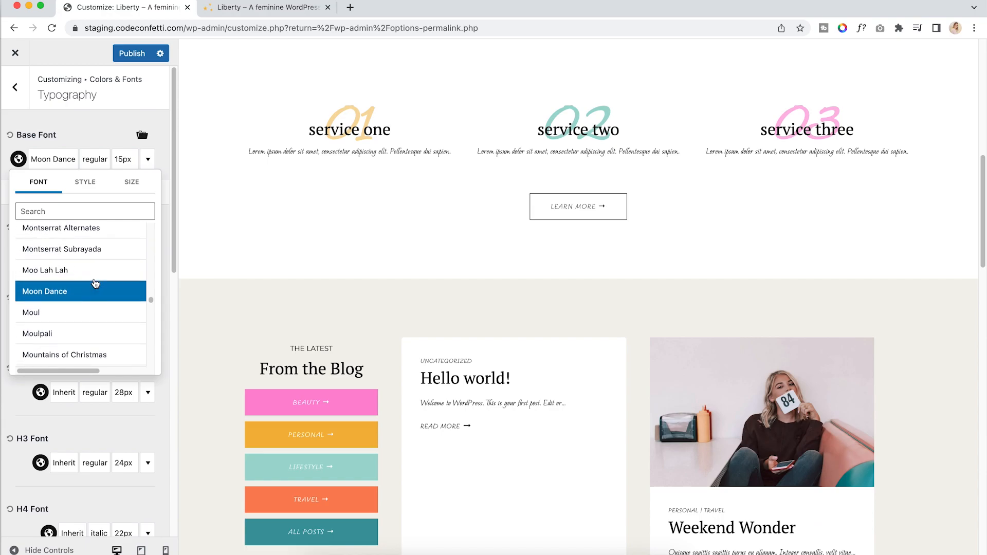
{"action": "scroll", "coordinate": [77, 254], "scroll_direction": "up", "scroll_amount": 3}
{"action": "left_click", "coordinate": [77, 251]}
Browse the weight and italic styles available for the Montserrat base font
{"action": "left_click", "coordinate": [95, 159]}
{"action": "scroll", "coordinate": [50, 329], "scroll_direction": "down", "scroll_amount": 2}
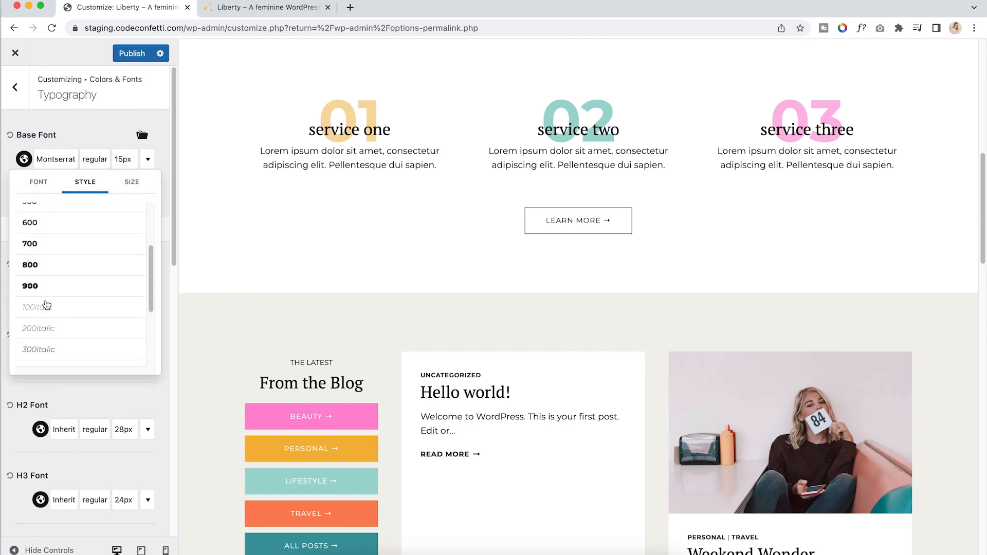
{"action": "scroll", "coordinate": [53, 308], "scroll_direction": "down", "scroll_amount": 2}
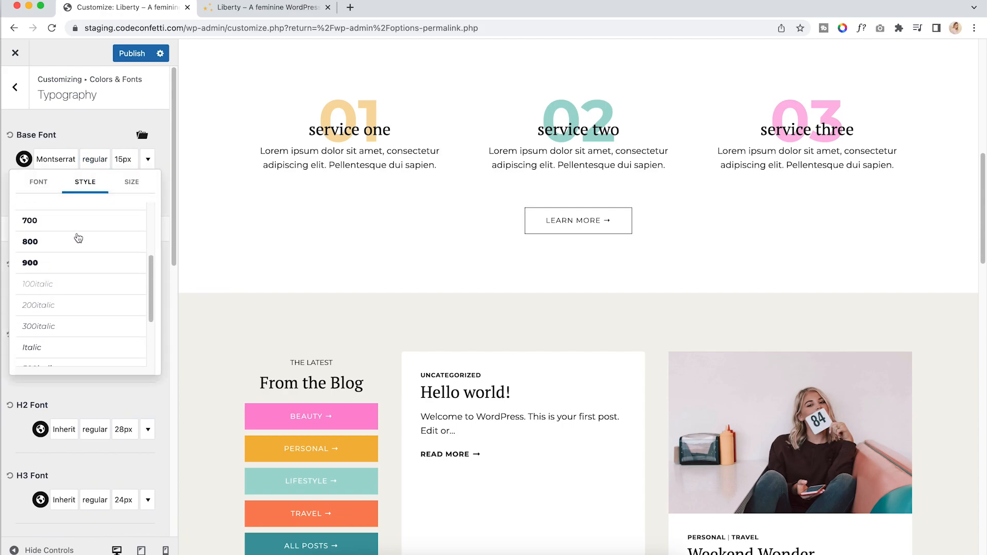
Set the base font's size for tablet devices to 17 px
{"action": "left_click", "coordinate": [132, 190]}
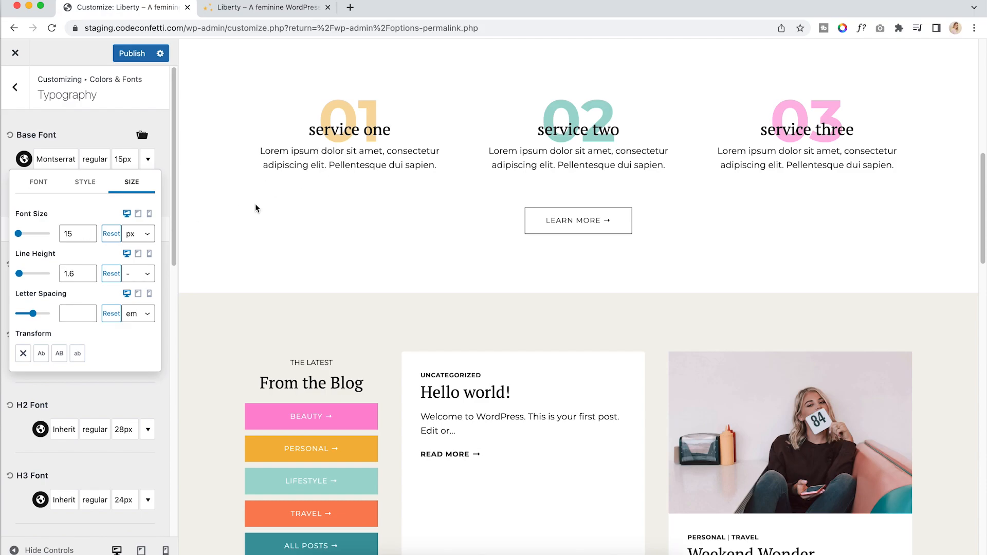
{"action": "left_click", "coordinate": [139, 215]}
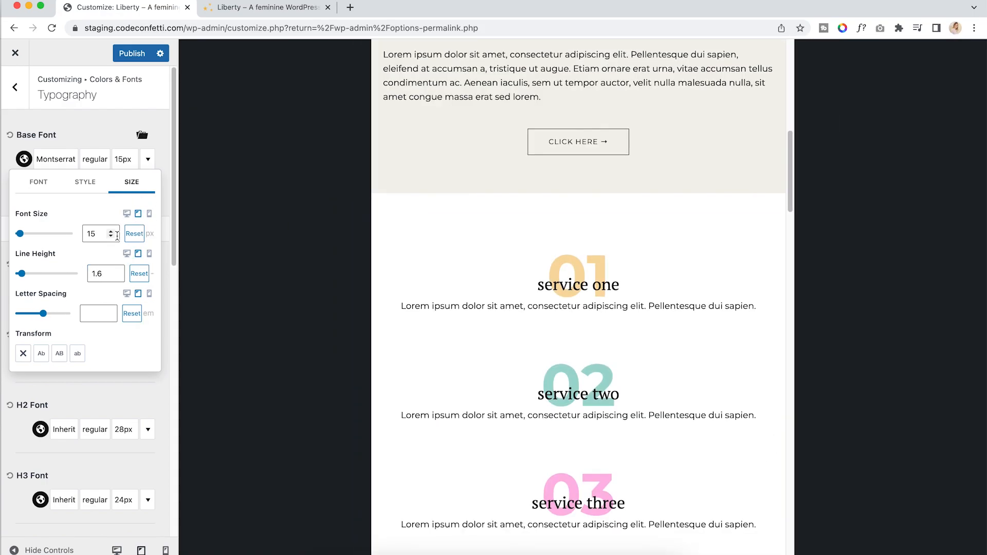
{"action": "left_click", "coordinate": [111, 232]}
{"action": "left_click", "coordinate": [111, 232]}
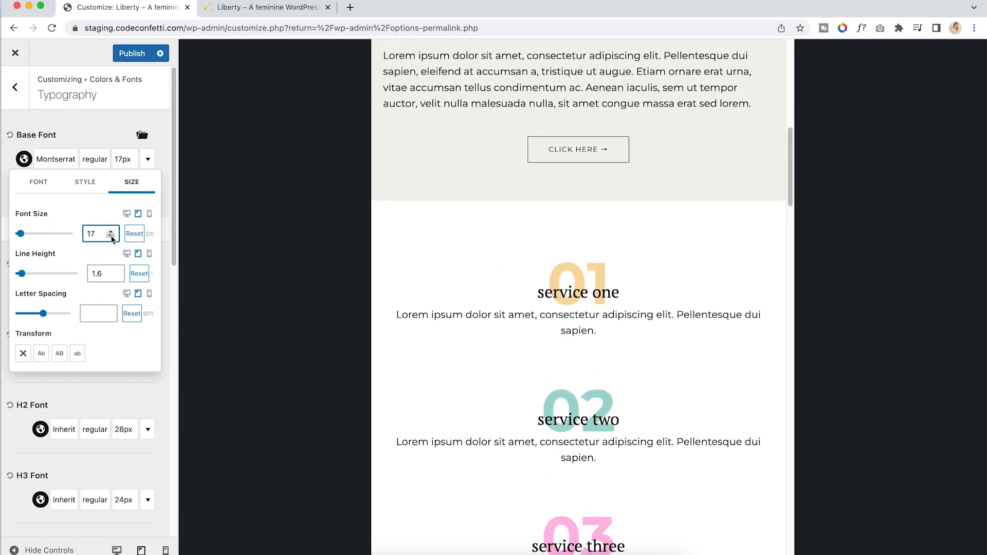
Compare the base font in the mobile and tablet previews, and set its tablet size to 15 px
{"action": "left_click", "coordinate": [149, 213]}
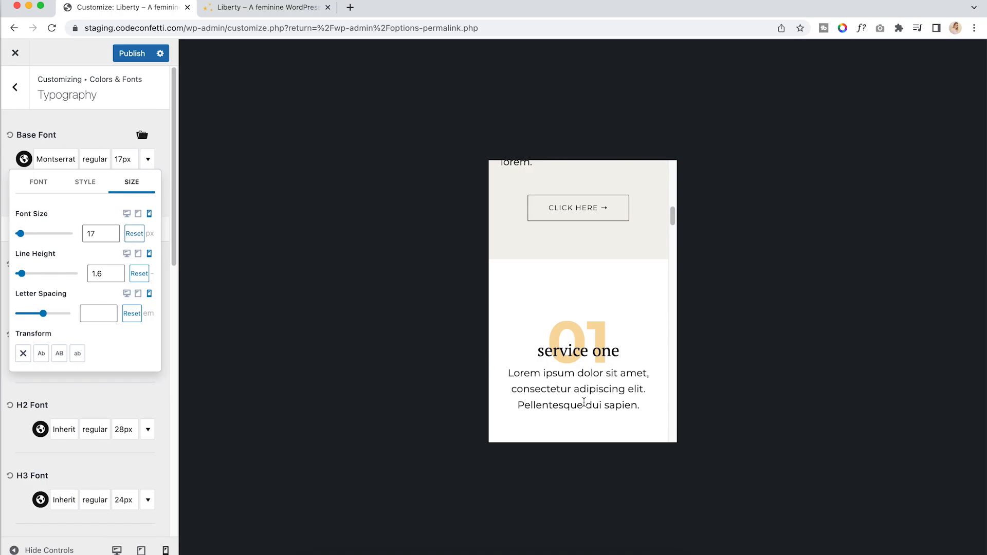
{"action": "left_click", "coordinate": [137, 214]}
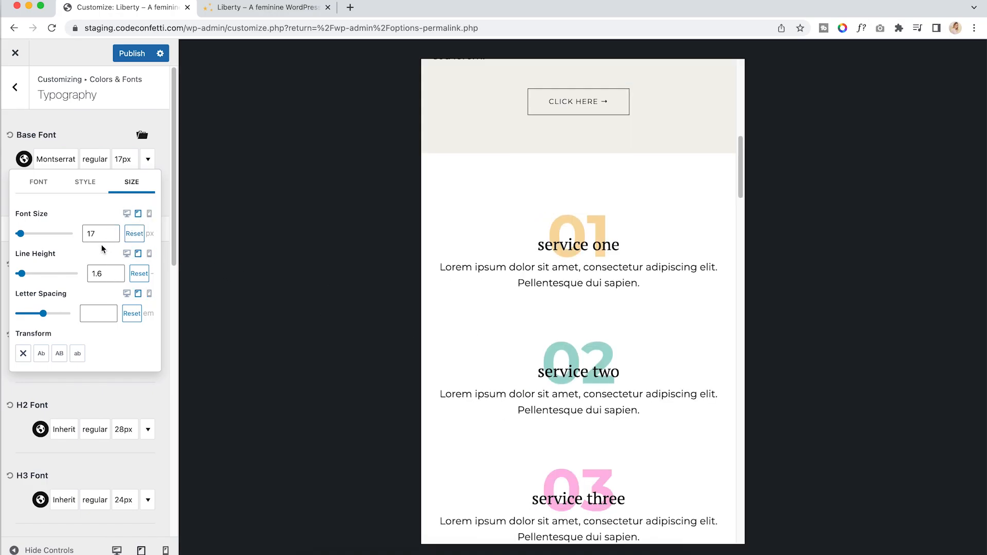
{"action": "left_click", "coordinate": [110, 236]}
{"action": "left_click", "coordinate": [110, 236]}
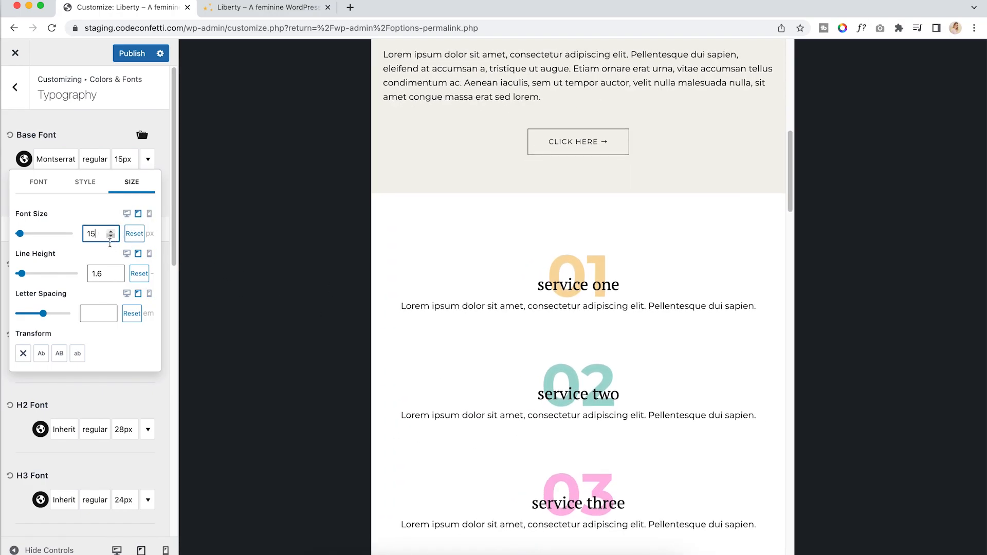
{"action": "left_click", "coordinate": [94, 123]}
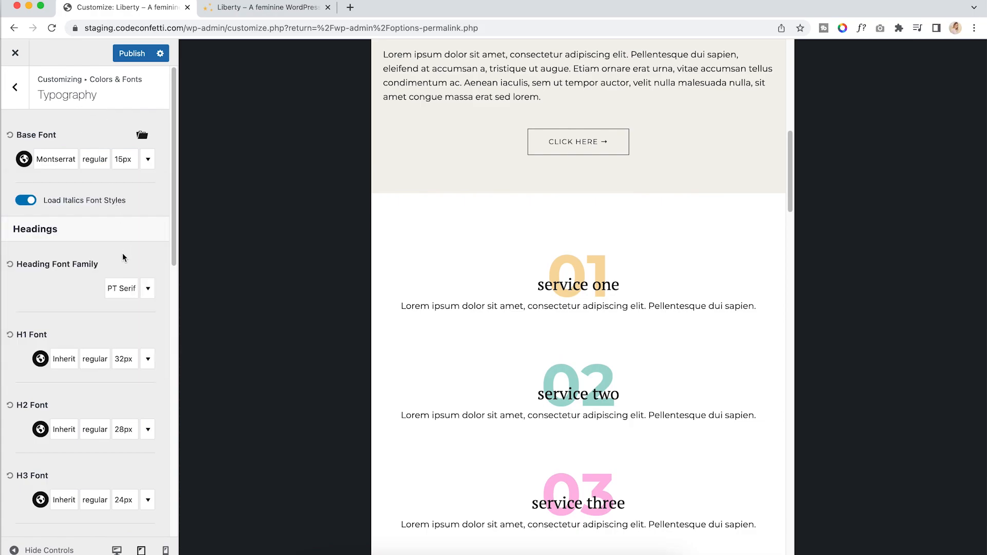
Review the heading font settings from H1 to H6 alongside the homepage preview
{"action": "scroll", "coordinate": [122, 252], "scroll_direction": "down", "scroll_amount": 3}
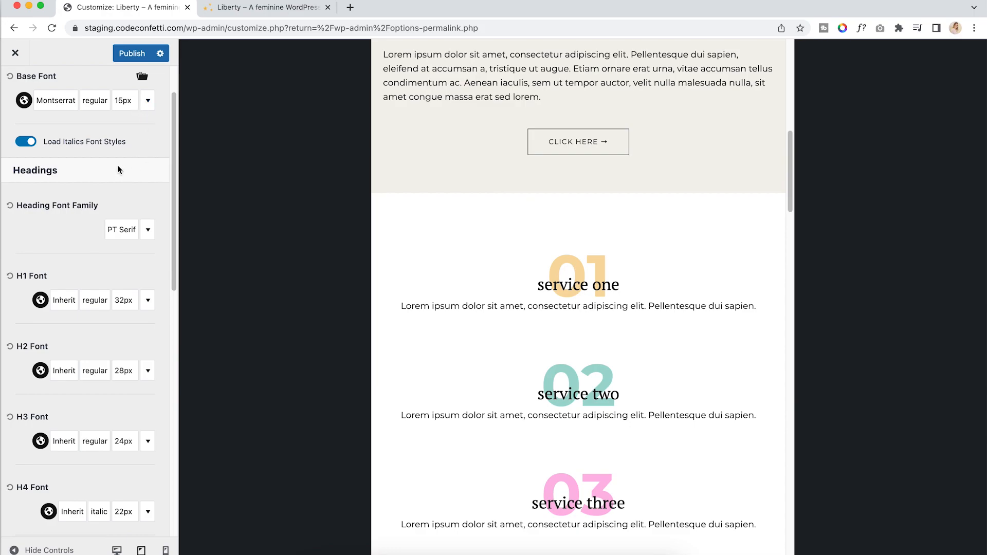
{"action": "scroll", "coordinate": [118, 166], "scroll_direction": "up", "scroll_amount": 3}
{"action": "scroll", "coordinate": [119, 296], "scroll_direction": "down", "scroll_amount": 1}
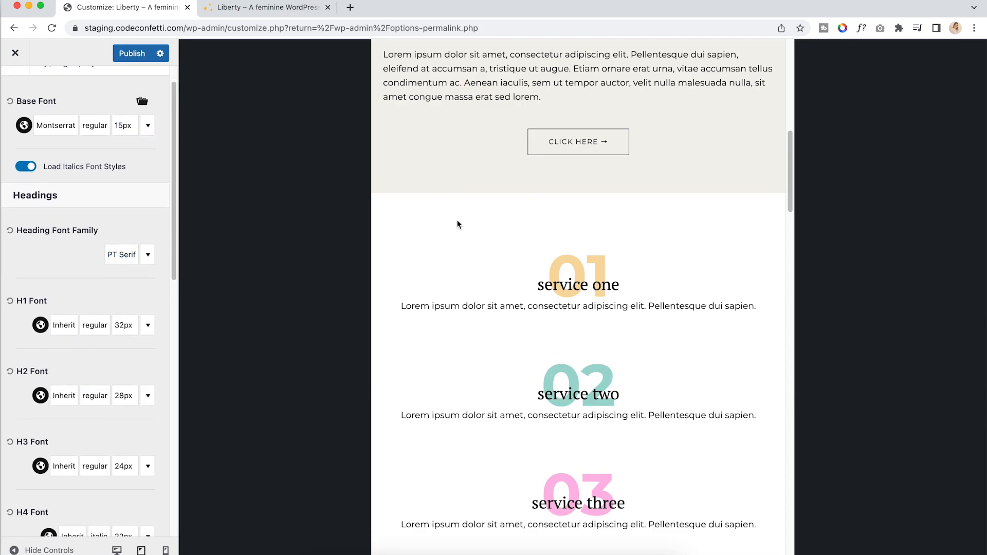
{"action": "scroll", "coordinate": [458, 220], "scroll_direction": "up", "scroll_amount": 8}
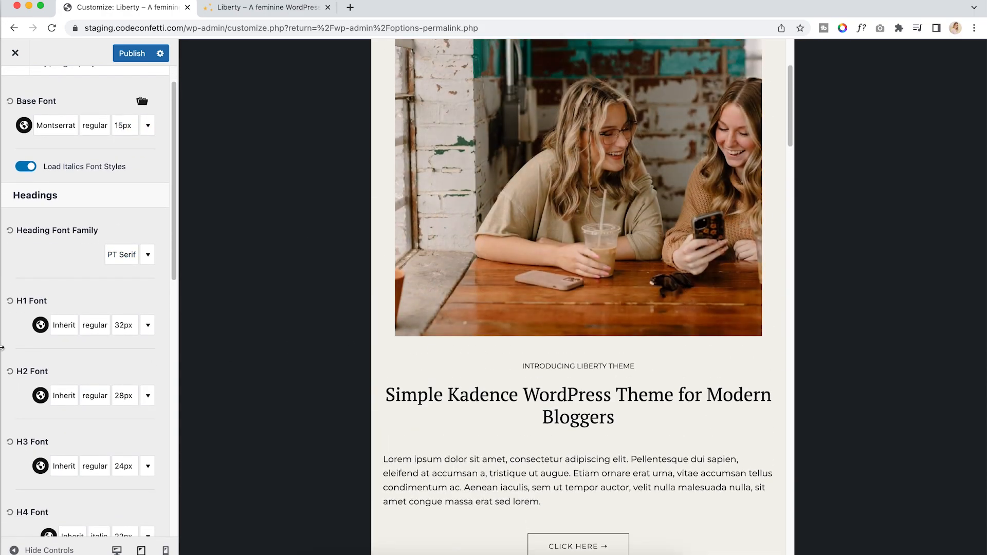
{"action": "scroll", "coordinate": [51, 340], "scroll_direction": "down", "scroll_amount": 5}
{"action": "scroll", "coordinate": [77, 392], "scroll_direction": "down", "scroll_amount": 1}
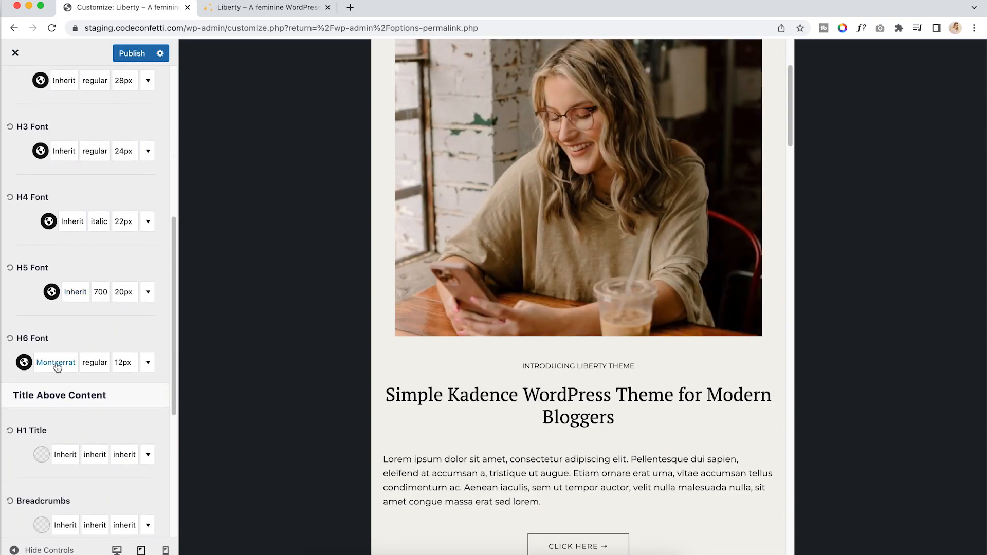
{"action": "scroll", "coordinate": [87, 335], "scroll_direction": "up", "scroll_amount": 6}
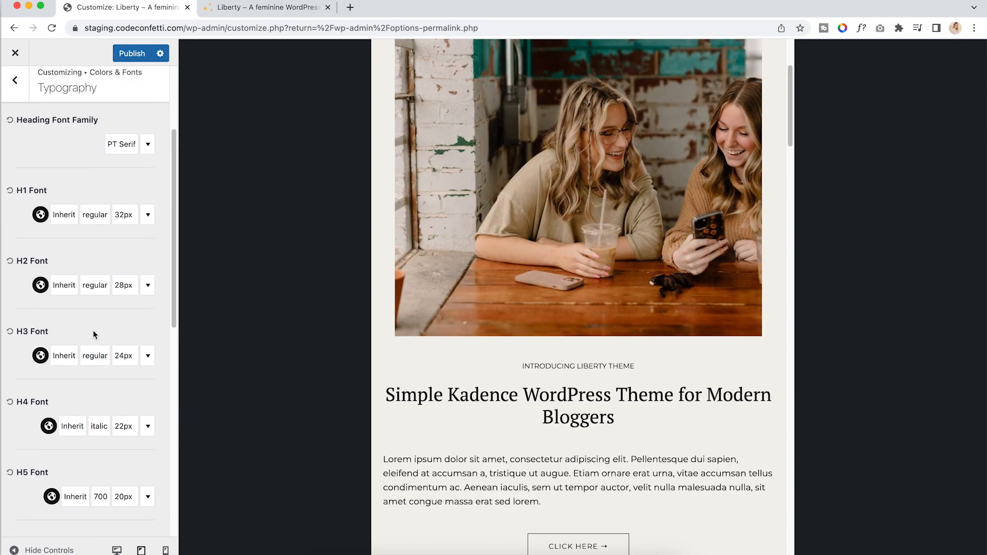
{"action": "scroll", "coordinate": [95, 300], "scroll_direction": "up", "scroll_amount": 1}
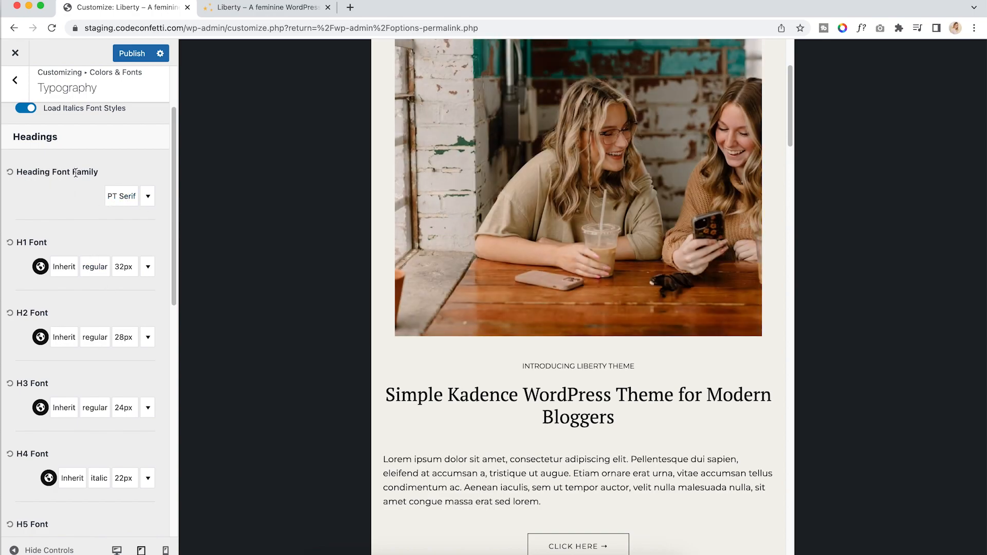
Check the heading font family choices and the H6 font against the main heading and intro line in the preview
{"action": "left_click", "coordinate": [137, 198]}
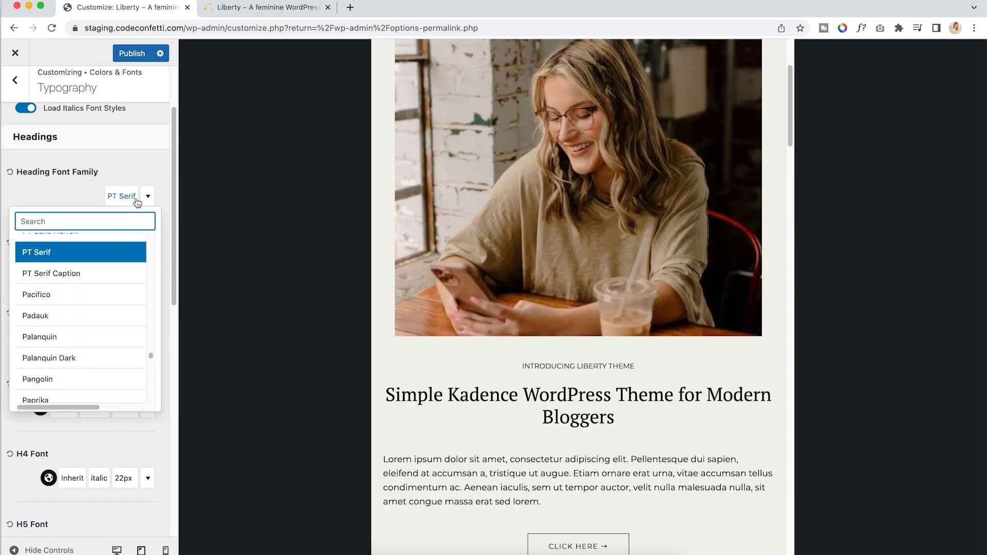
{"action": "left_click", "coordinate": [127, 171]}
{"action": "left_click_drag", "start_coordinate": [433, 396], "coordinate": [633, 436]}
{"action": "left_click", "coordinate": [636, 418]}
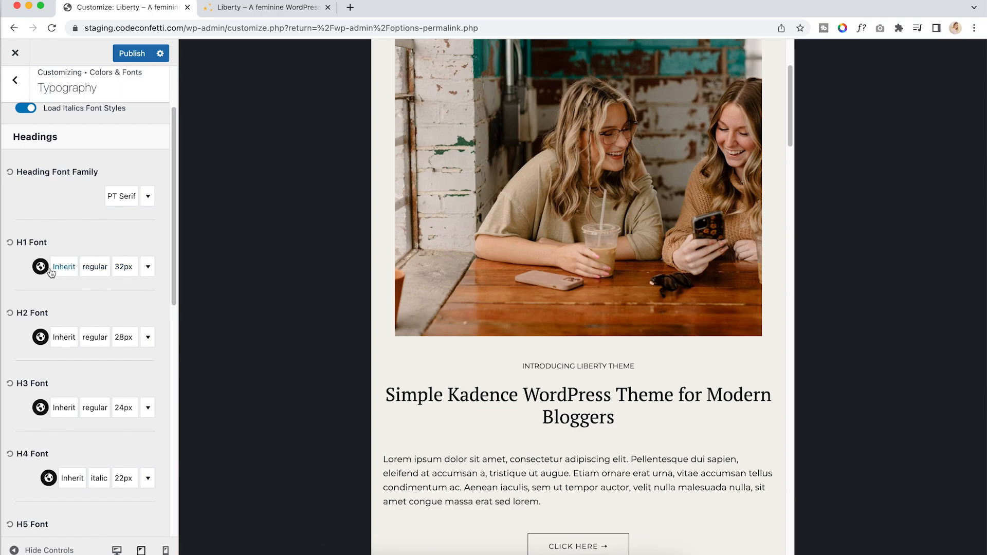
{"action": "scroll", "coordinate": [77, 360], "scroll_direction": "down", "scroll_amount": 2}
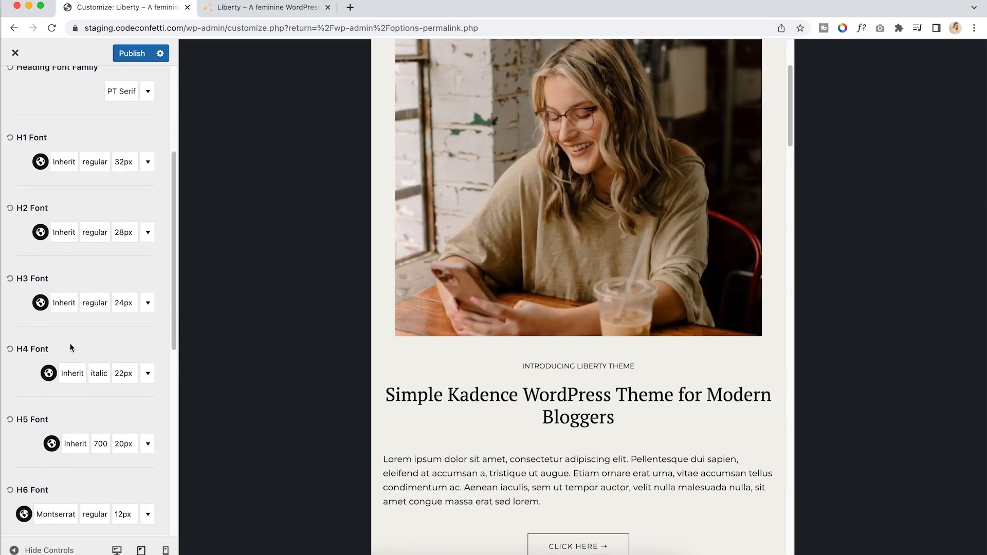
{"action": "scroll", "coordinate": [121, 375], "scroll_direction": "down", "scroll_amount": 3}
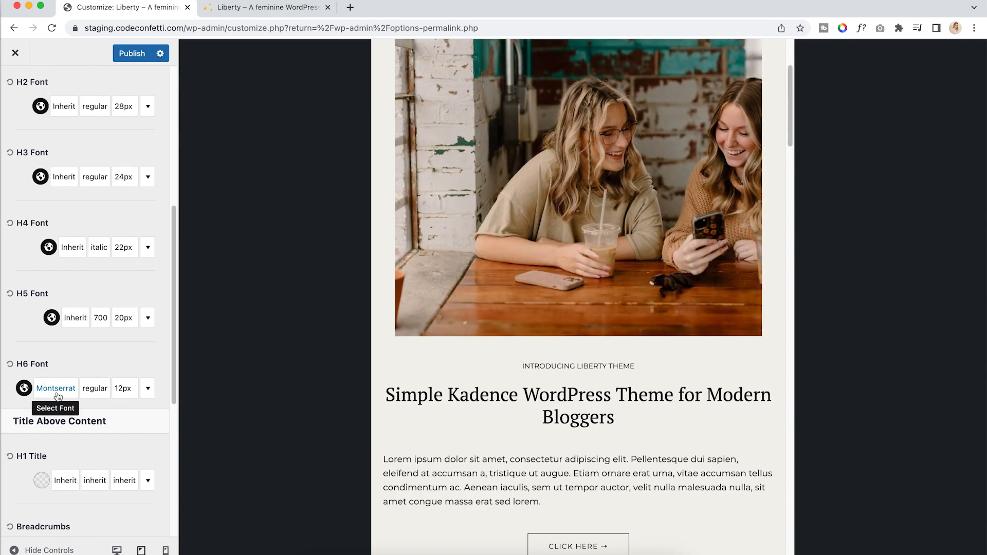
{"action": "left_click_drag", "start_coordinate": [524, 368], "coordinate": [636, 369]}
{"action": "left_click", "coordinate": [565, 366]}
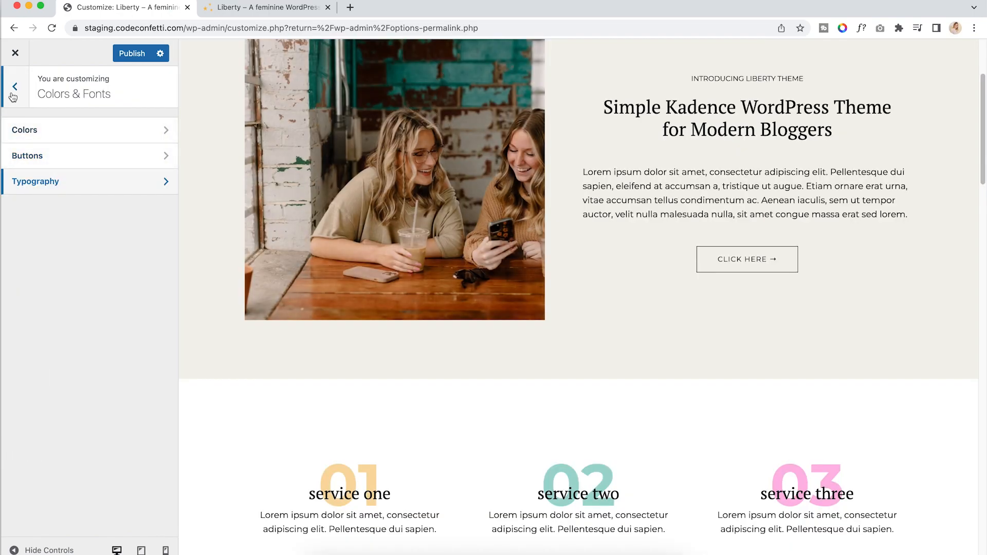
Leave Colors & Fonts, look at the header's Top Row settings, and return to the main customizer sections
{"action": "left_click", "coordinate": [14, 87]}
{"action": "scroll", "coordinate": [313, 205], "scroll_direction": "up", "scroll_amount": 3}
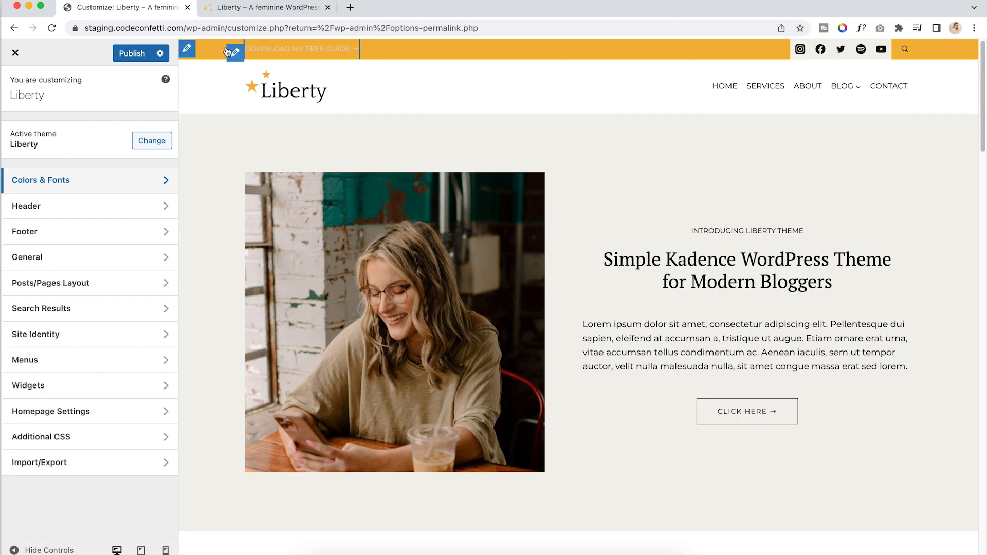
{"action": "left_click", "coordinate": [187, 51]}
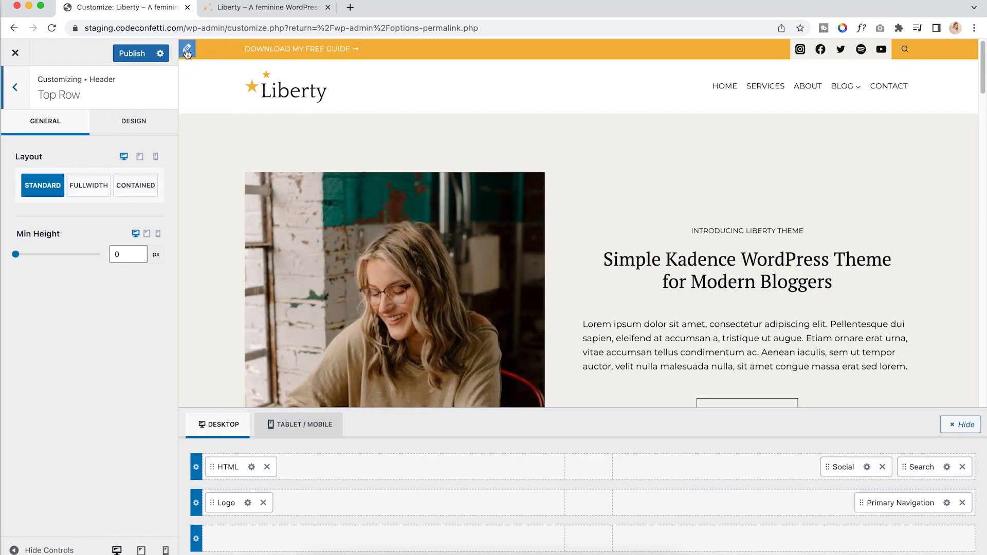
{"action": "left_click", "coordinate": [15, 89]}
{"action": "left_click", "coordinate": [15, 90]}
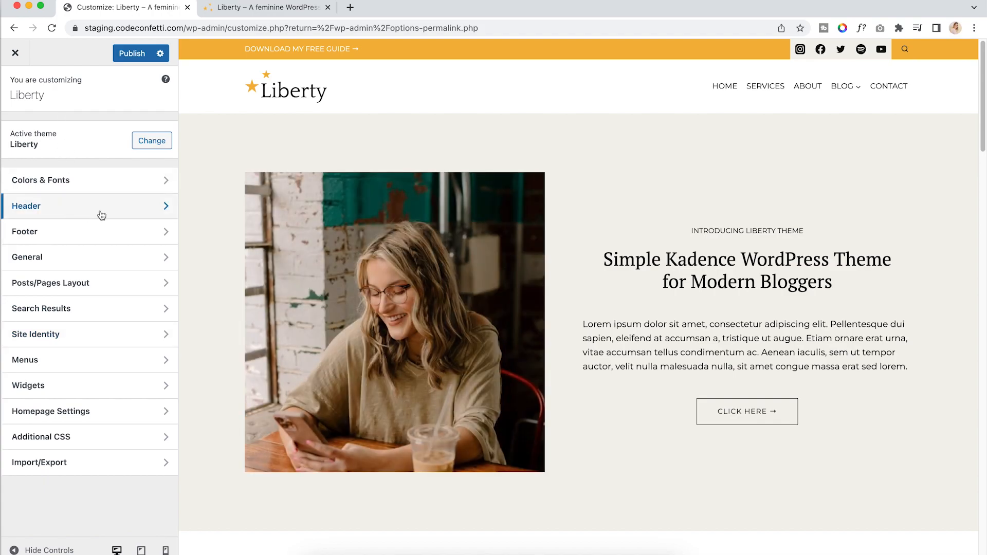
Go to the header's Primary Navigation and check which menus can be assigned to the Primary location
{"action": "left_click", "coordinate": [105, 214]}
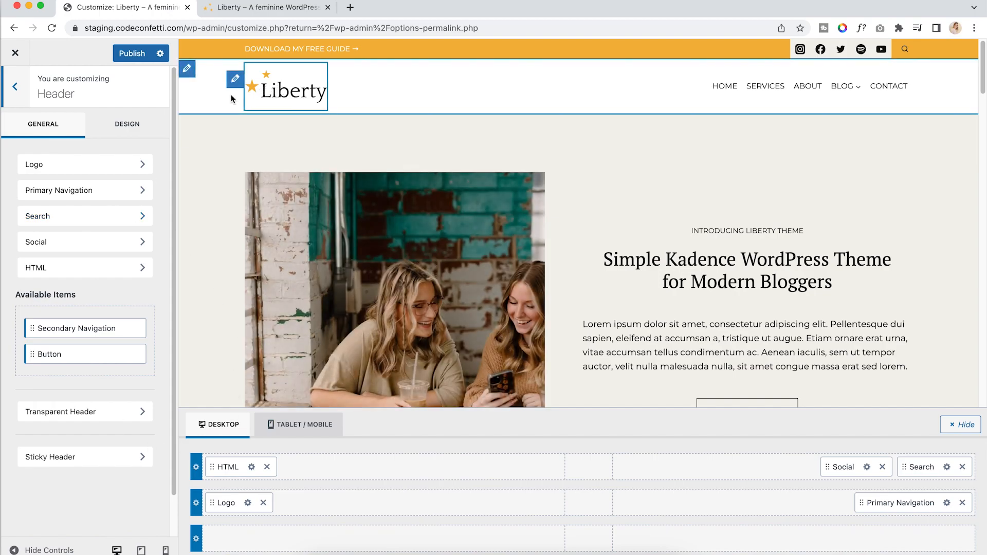
{"action": "left_click", "coordinate": [102, 193]}
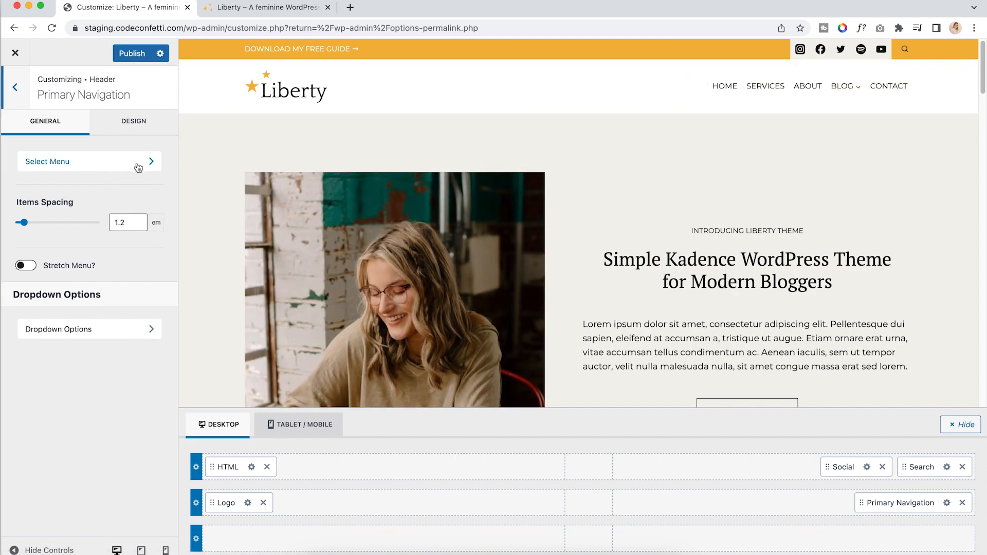
{"action": "left_click", "coordinate": [143, 161]}
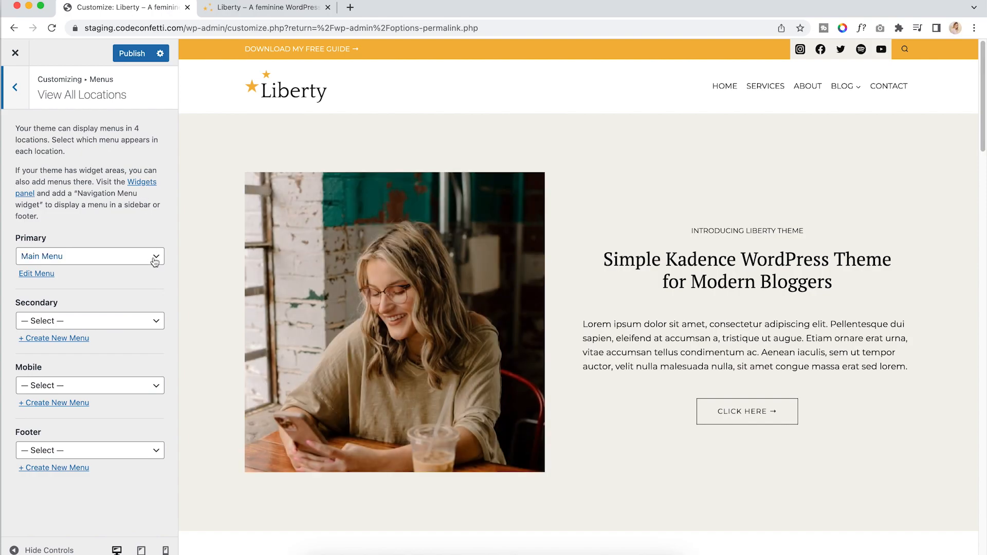
{"action": "left_click", "coordinate": [155, 261]}
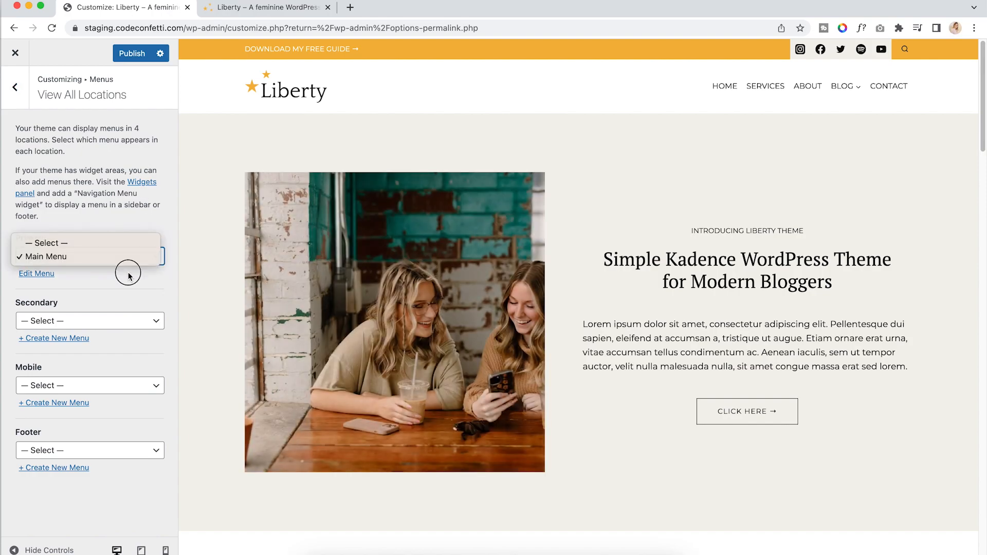
{"action": "left_click", "coordinate": [34, 275]}
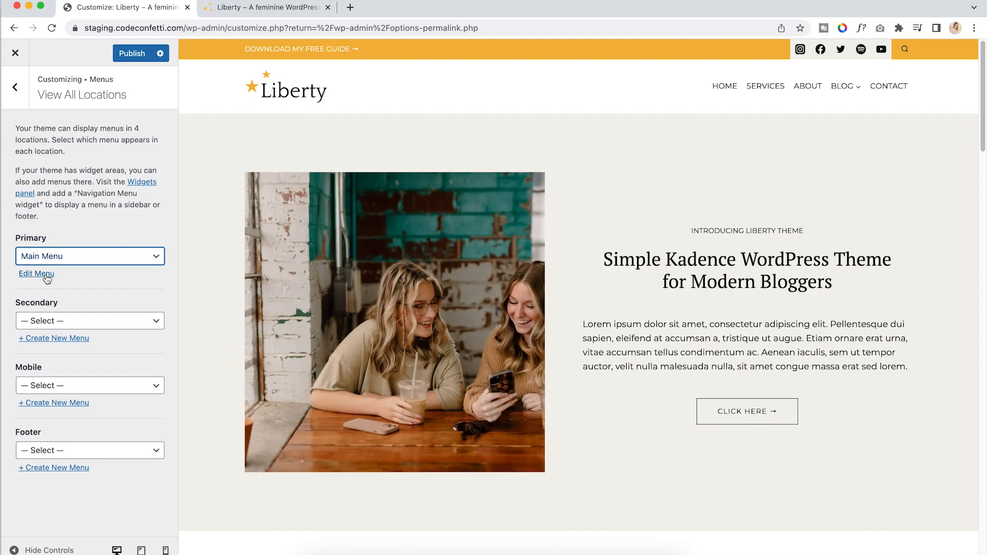
From the live site, open the WordPress Dashboard in a new tab and place it beside the Customizer tab
{"action": "left_click", "coordinate": [265, 7]}
{"action": "mouse_move", "coordinate": [16, 52]}
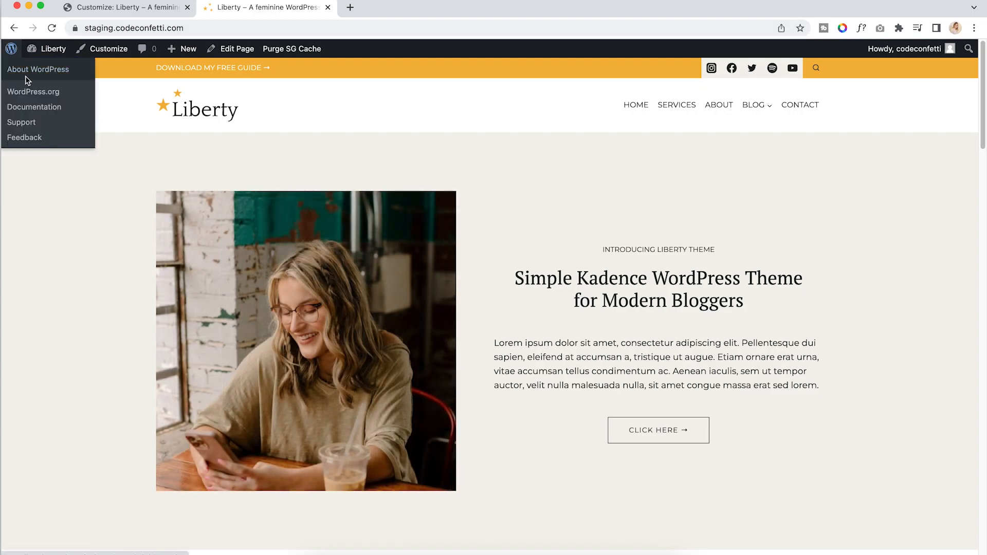
{"action": "mouse_move", "coordinate": [54, 52]}
{"action": "right_click", "coordinate": [60, 76]}
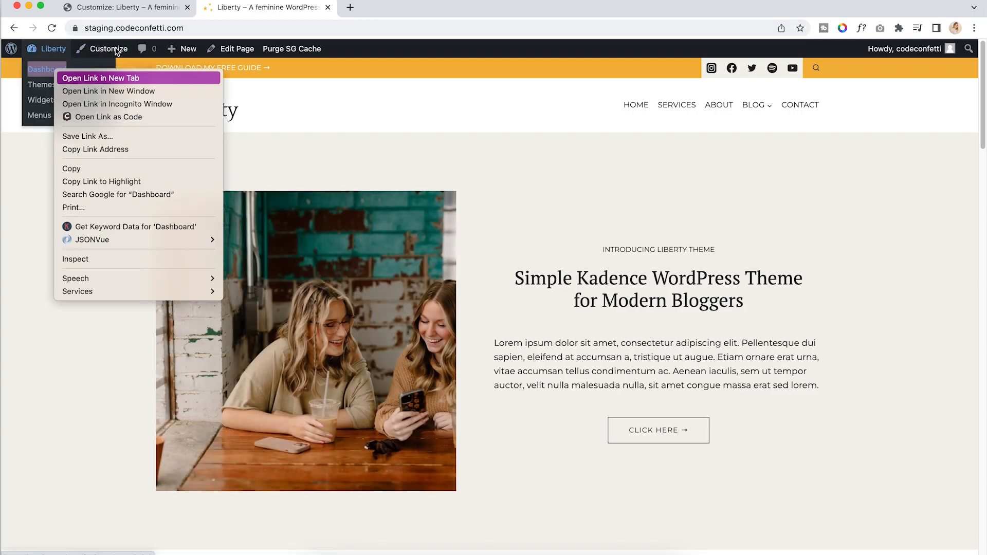
{"action": "left_click", "coordinate": [101, 78]}
{"action": "left_click", "coordinate": [404, 9]}
{"action": "left_click_drag", "start_coordinate": [404, 9], "coordinate": [272, 9]}
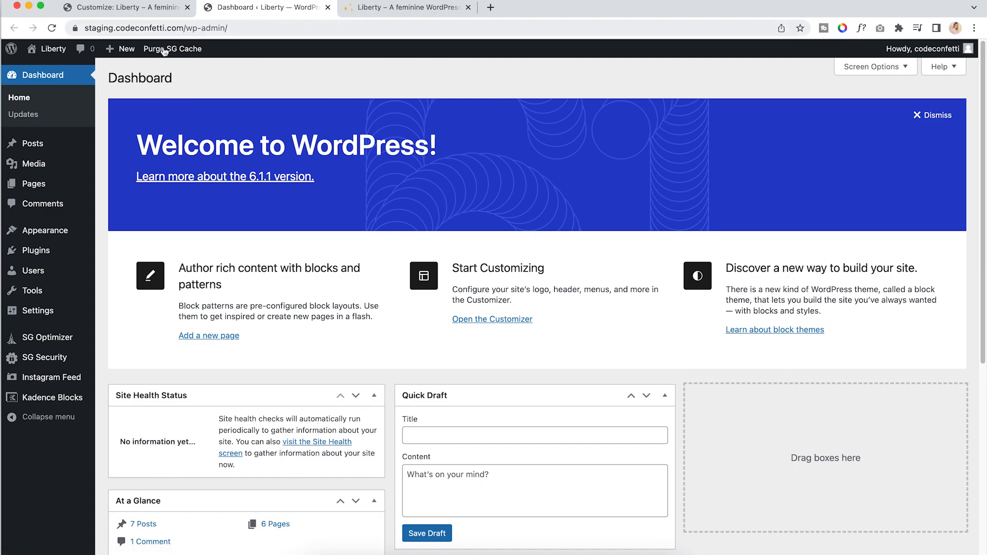
Go to the Menus page under Appearance and review the Main Menu structure
{"action": "mouse_move", "coordinate": [30, 240]}
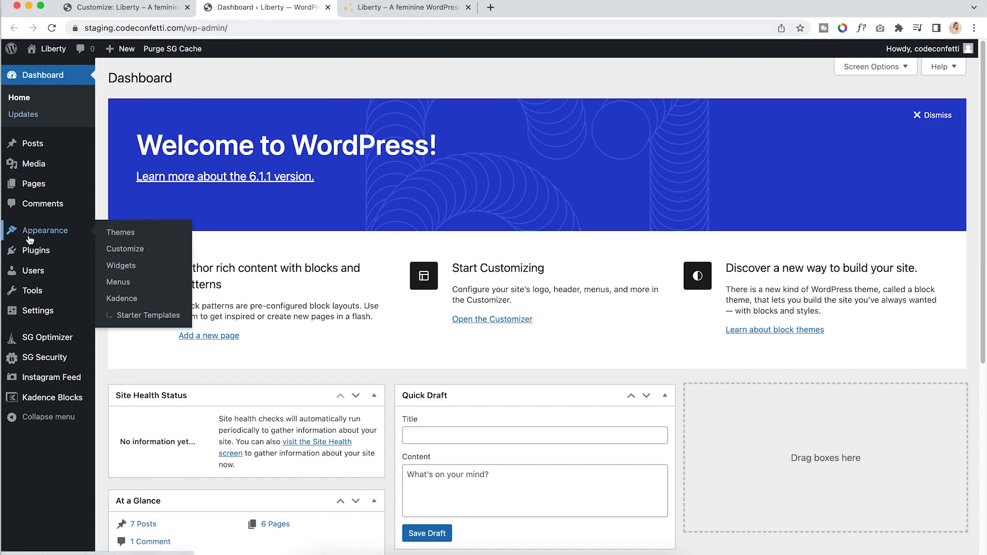
{"action": "left_click", "coordinate": [128, 283]}
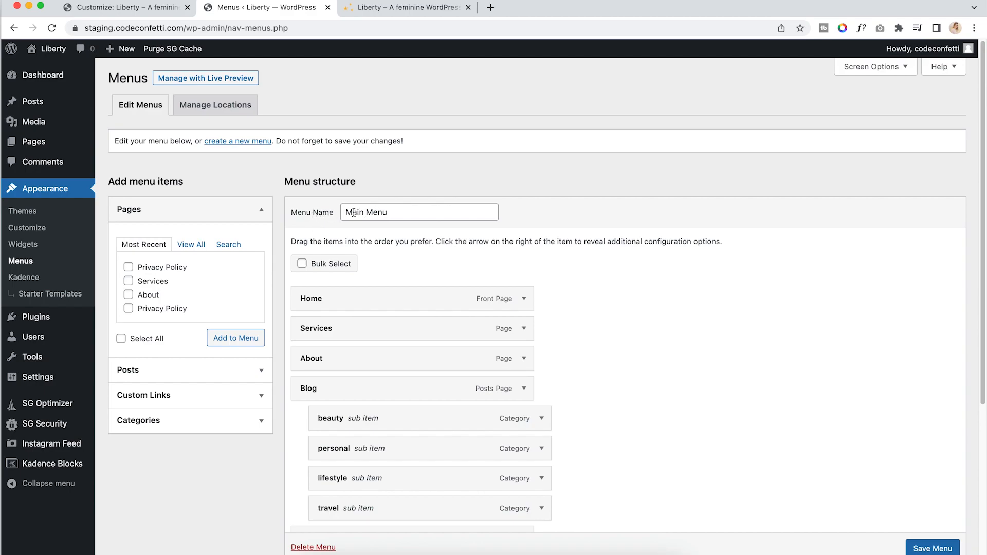
{"action": "scroll", "coordinate": [406, 244], "scroll_direction": "down", "scroll_amount": 2}
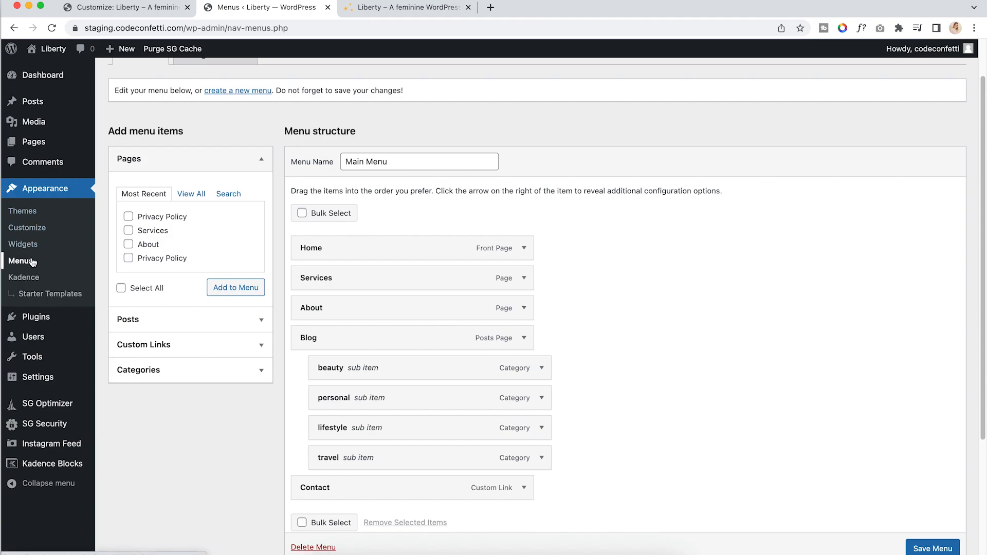
Return to the Customizer and open the Main Menu assigned to the Primary location for editing
{"action": "left_click", "coordinate": [125, 7]}
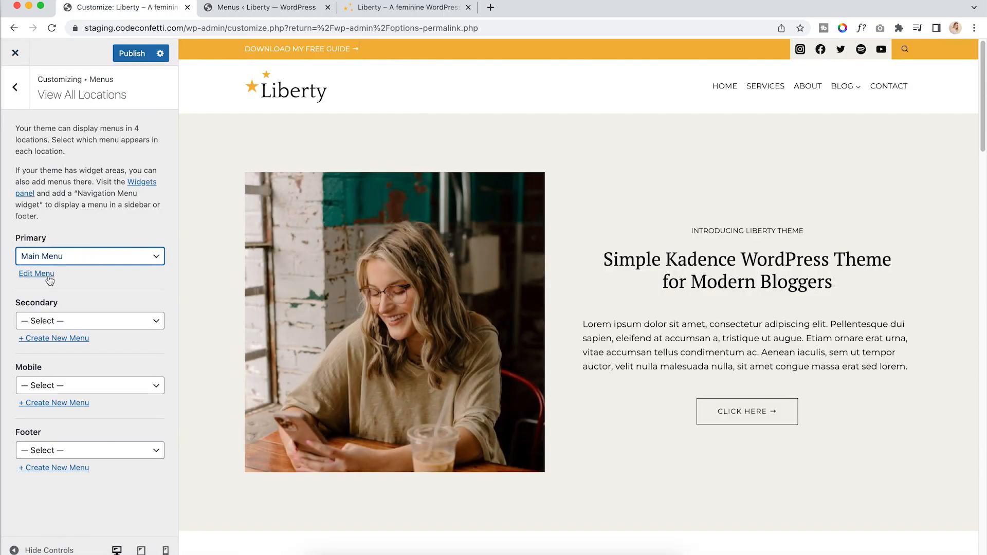
{"action": "left_click", "coordinate": [49, 277]}
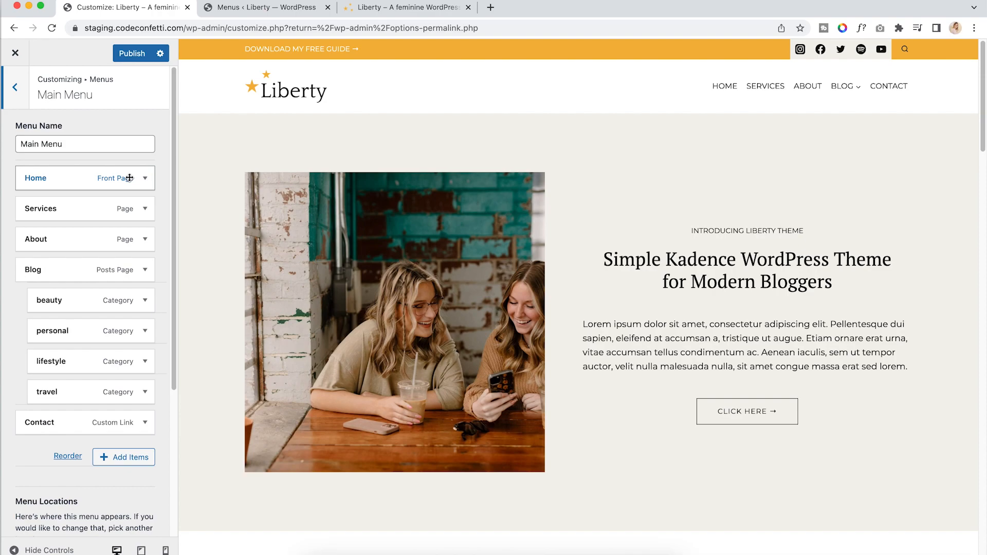
Try nesting About under Services, check the dropdown in the preview, and move About back to the top level
{"action": "left_click_drag", "start_coordinate": [79, 238], "coordinate": [98, 237]}
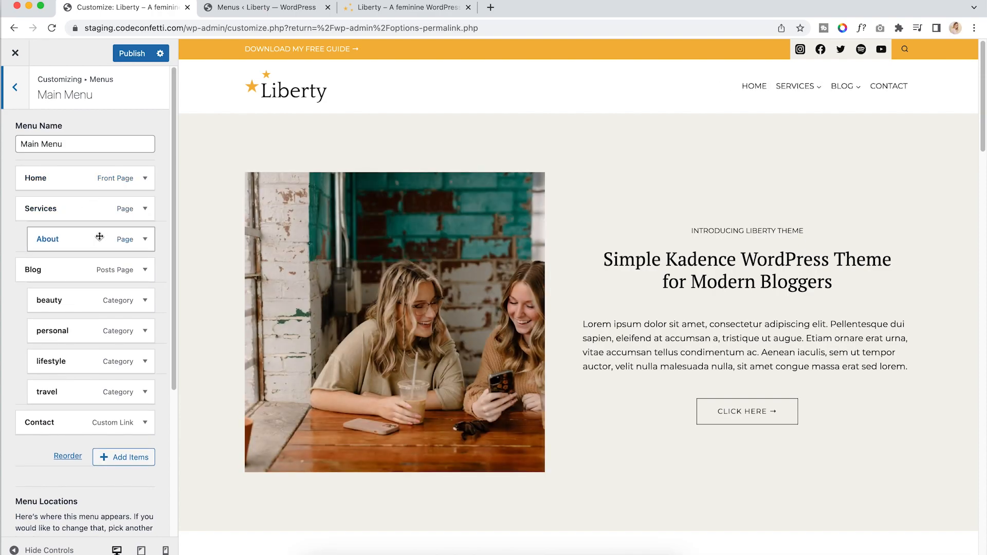
{"action": "mouse_move", "coordinate": [797, 90]}
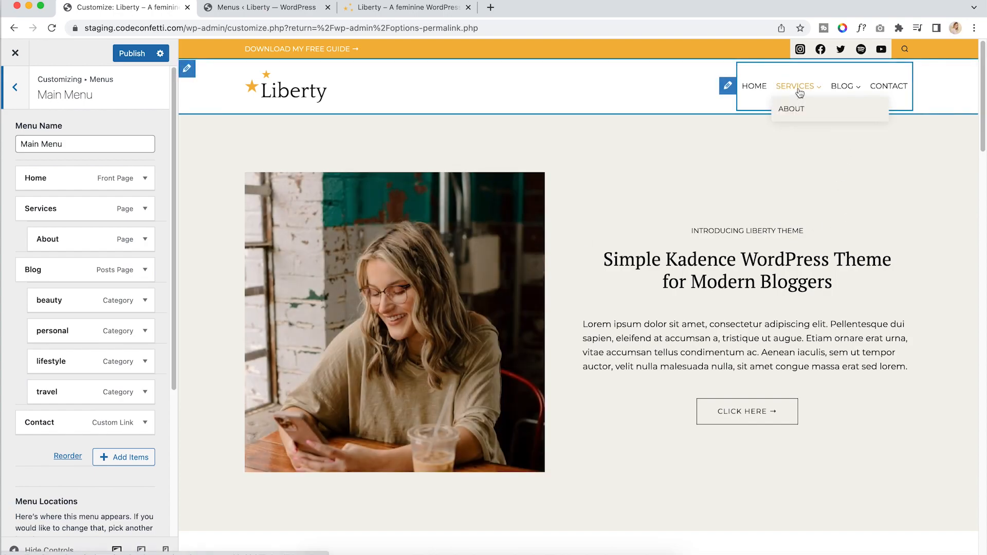
{"action": "left_click_drag", "start_coordinate": [57, 238], "coordinate": [41, 235]}
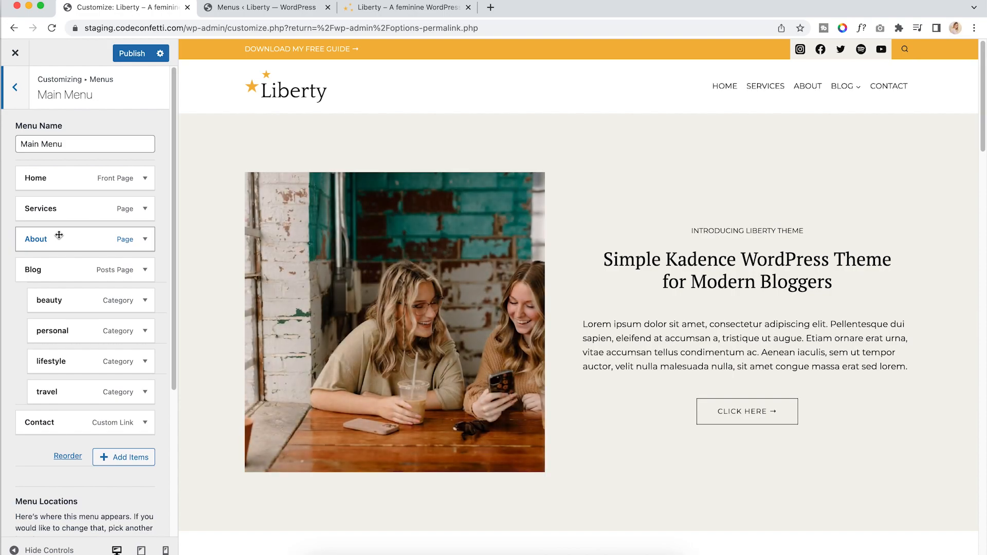
{"action": "scroll", "coordinate": [78, 353], "scroll_direction": "down", "scroll_amount": 3}
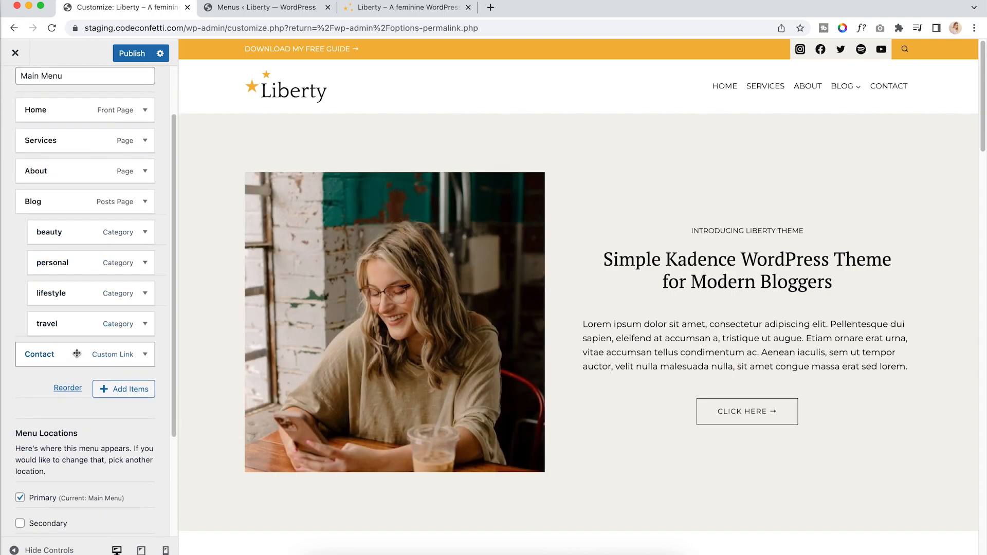
Add the Privacy Policy page to the end of the Main Menu and close the item picker
{"action": "scroll", "coordinate": [74, 349], "scroll_direction": "down", "scroll_amount": 2}
{"action": "left_click", "coordinate": [119, 359]}
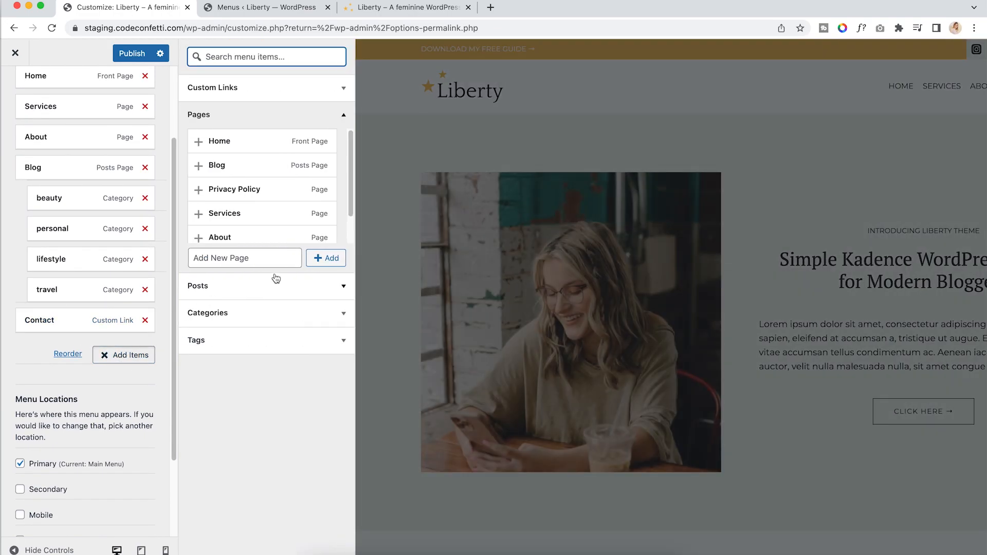
{"action": "scroll", "coordinate": [310, 177], "scroll_direction": "down", "scroll_amount": 2}
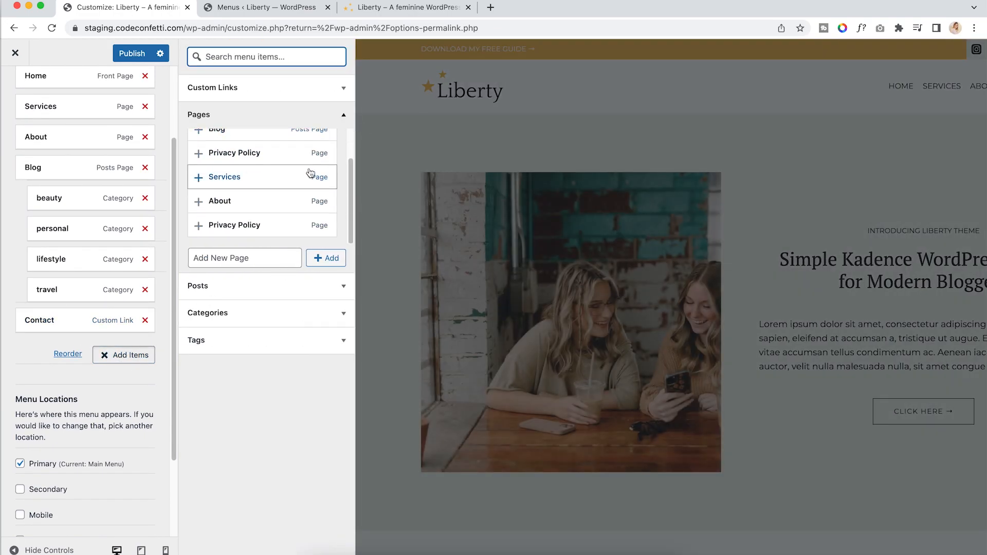
{"action": "left_click", "coordinate": [248, 229]}
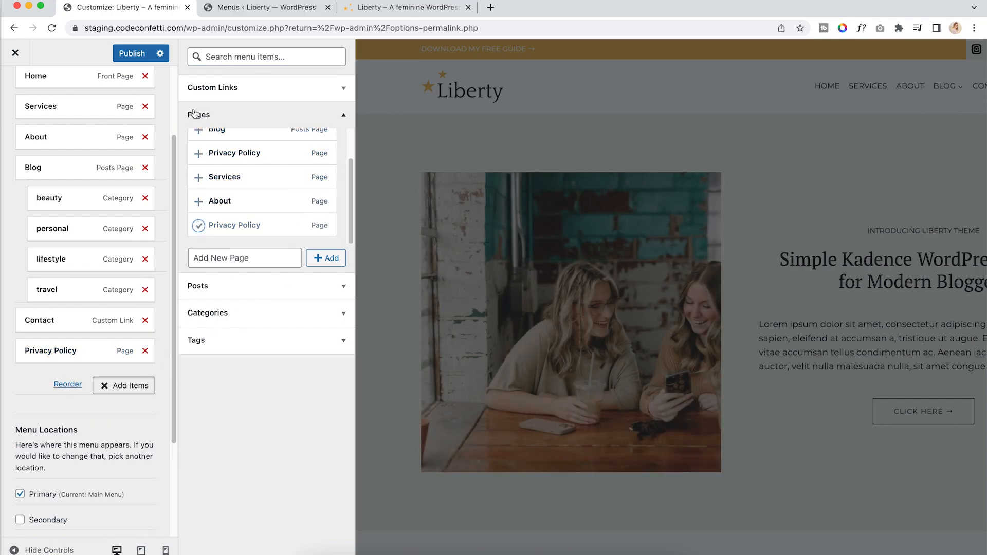
{"action": "left_click", "coordinate": [135, 387]}
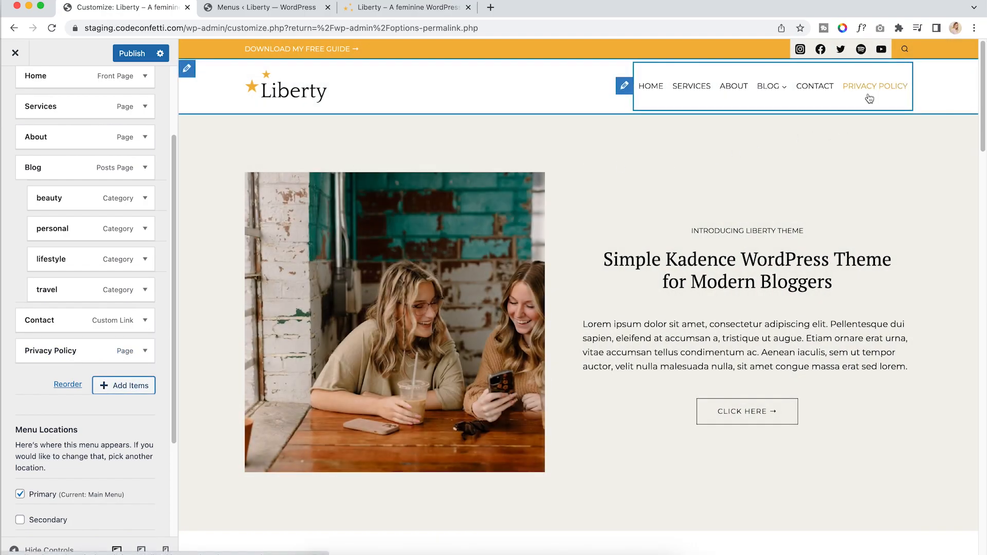
Expand the Privacy Policy item in the Main Menu and remove it from the menu
{"action": "left_click", "coordinate": [145, 351]}
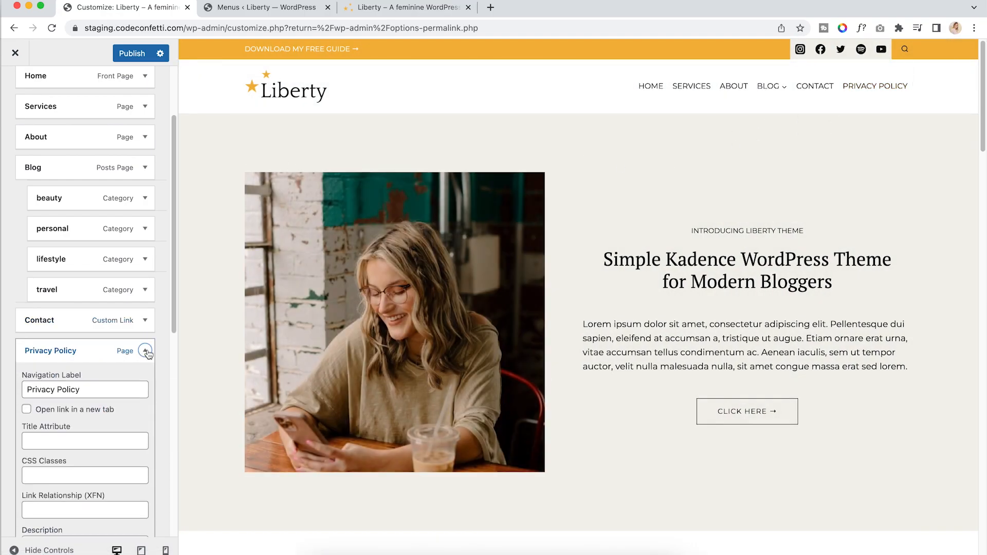
{"action": "scroll", "coordinate": [133, 398], "scroll_direction": "down", "scroll_amount": 2}
{"action": "scroll", "coordinate": [132, 401], "scroll_direction": "down", "scroll_amount": 3}
{"action": "left_click", "coordinate": [28, 504]}
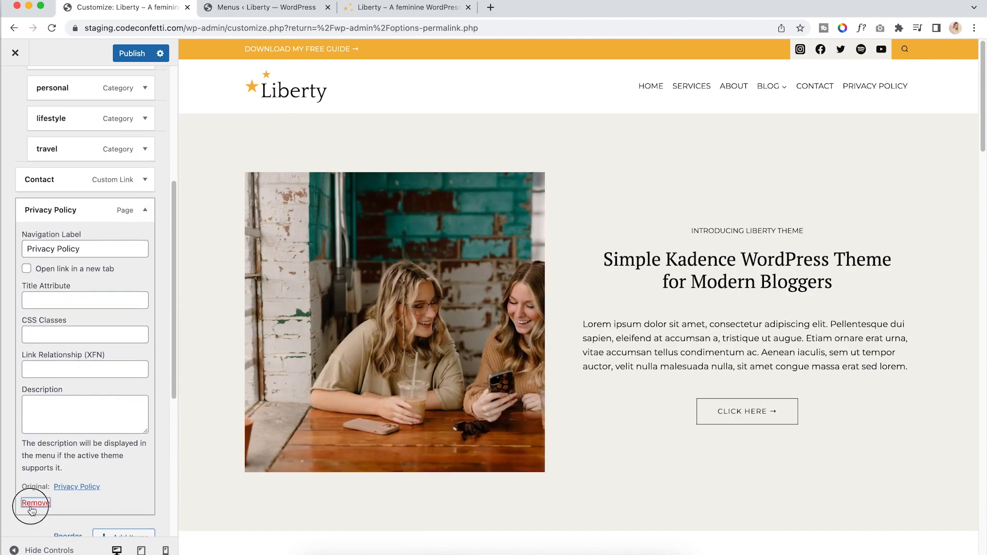
Add a custom link to the Main Menu with the link text Spotify and # as its URL
{"action": "left_click", "coordinate": [128, 247]}
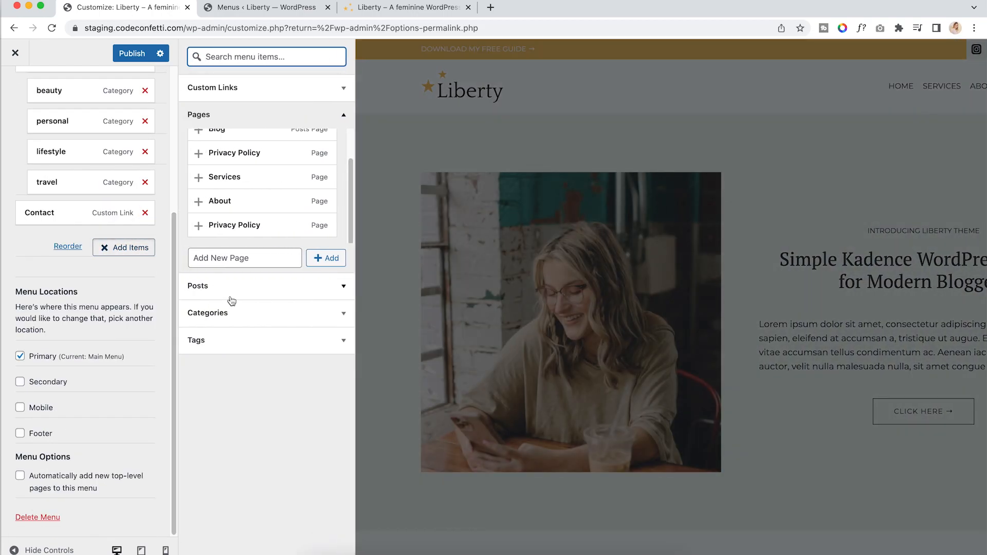
{"action": "scroll", "coordinate": [267, 207], "scroll_direction": "up", "scroll_amount": 2}
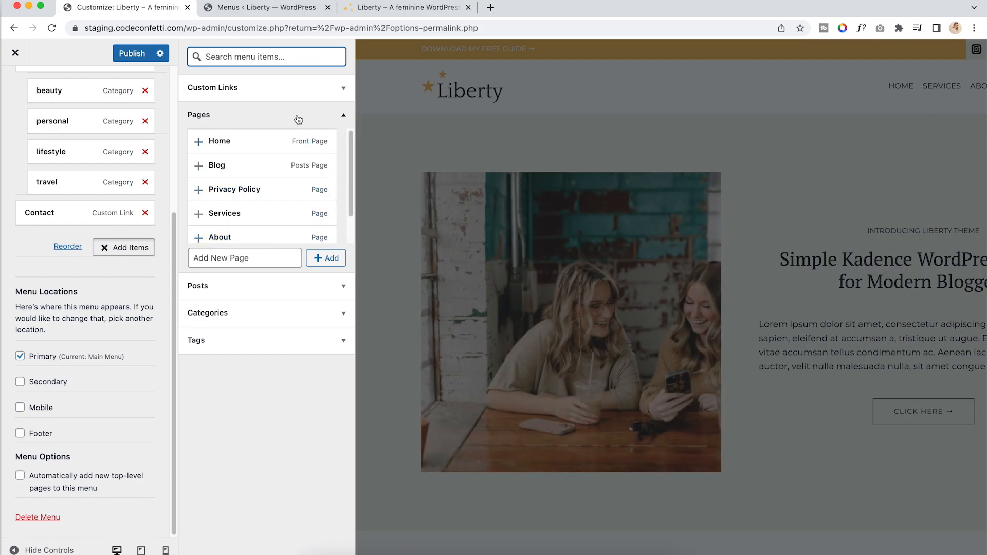
{"action": "left_click", "coordinate": [332, 91]}
{"action": "left_click", "coordinate": [280, 110]}
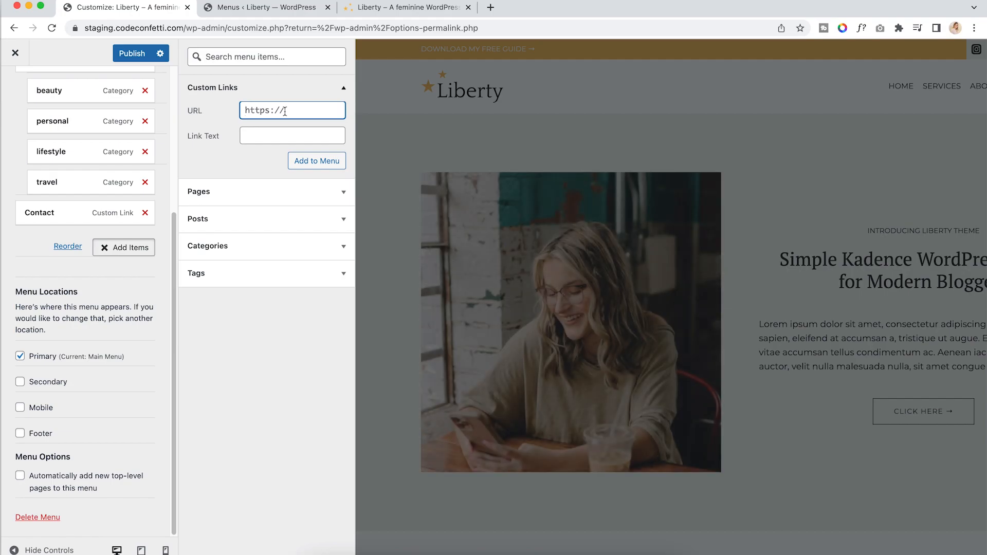
{"action": "left_click", "coordinate": [255, 136]}
{"action": "type", "text": "Spotif"}
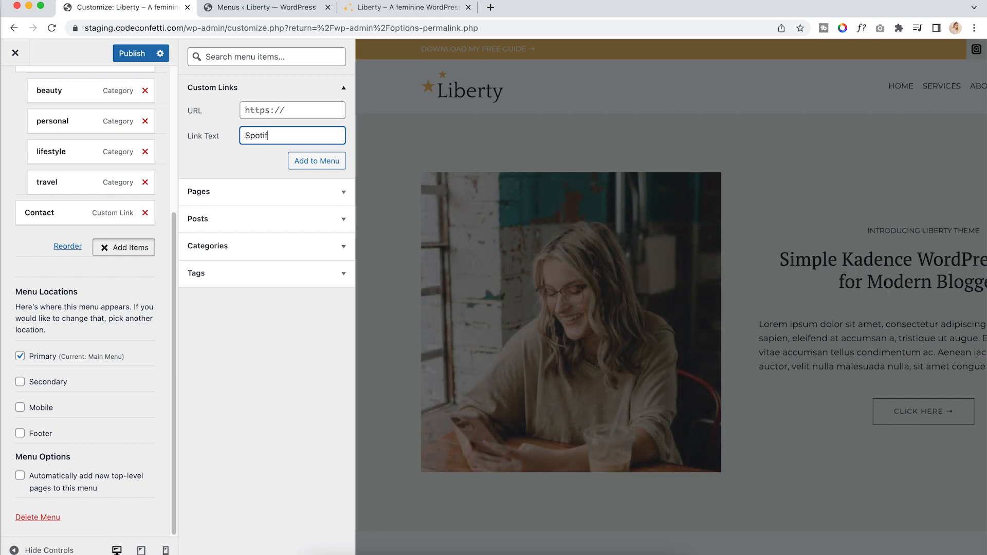
{"action": "left_click", "coordinate": [282, 106]}
{"action": "type", "text": "#"}
{"action": "left_click", "coordinate": [324, 159]}
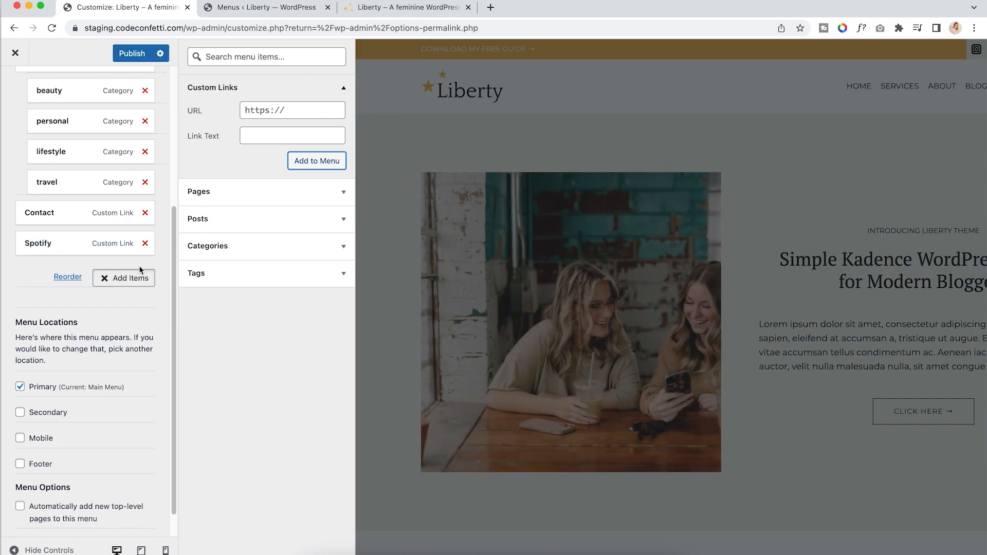
{"action": "left_click", "coordinate": [127, 278]}
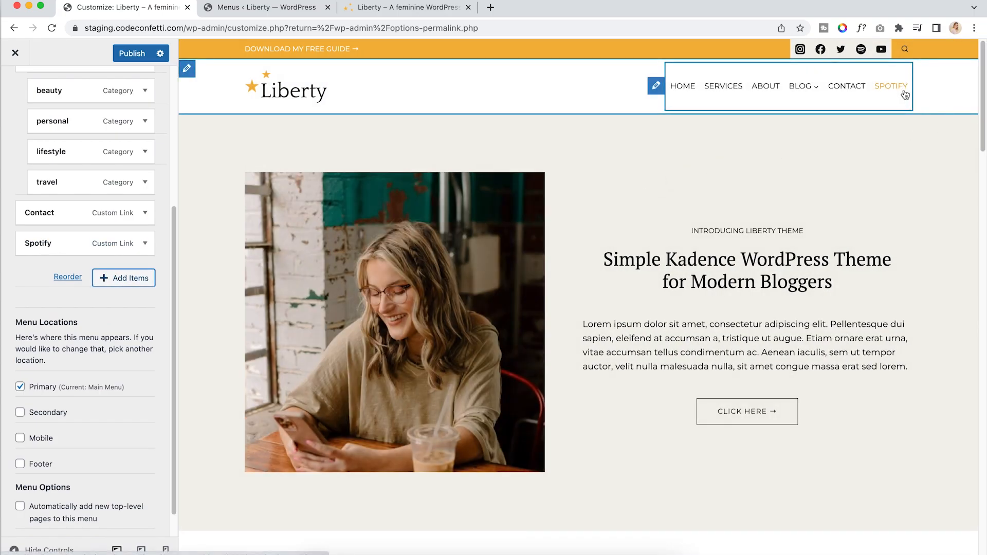
Remove the Spotify custom link from the Main Menu
{"action": "left_click", "coordinate": [145, 245]}
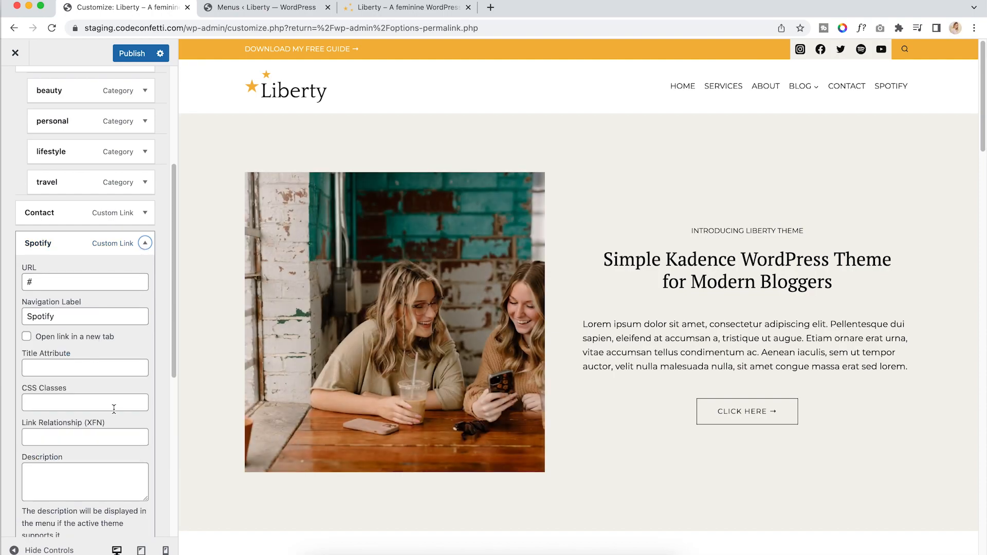
{"action": "scroll", "coordinate": [102, 456], "scroll_direction": "down", "scroll_amount": 3}
{"action": "left_click", "coordinate": [37, 472]}
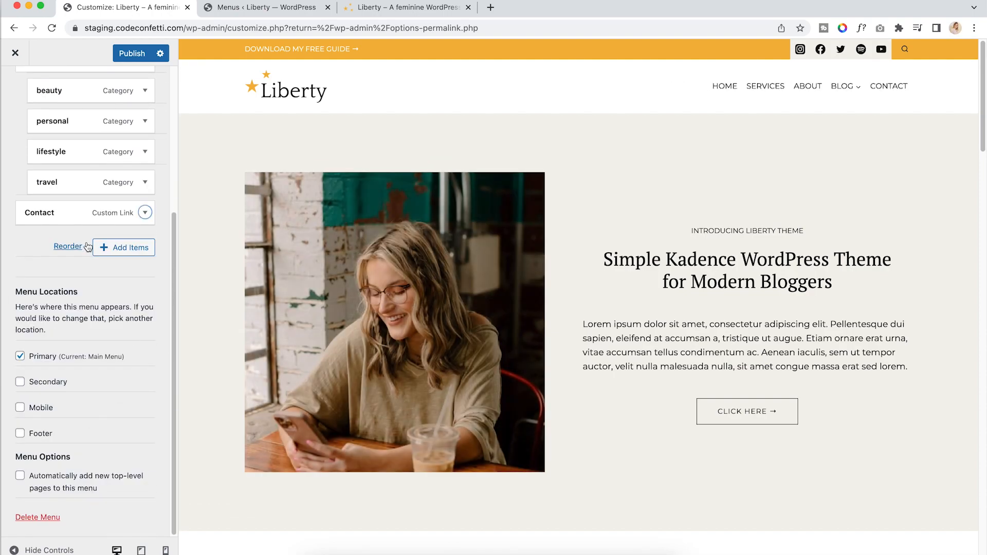
Leave the Menus section and open the Social item settings of the header
{"action": "scroll", "coordinate": [89, 242], "scroll_direction": "up", "scroll_amount": 5}
{"action": "scroll", "coordinate": [90, 243], "scroll_direction": "up", "scroll_amount": 3}
{"action": "left_click", "coordinate": [14, 85]}
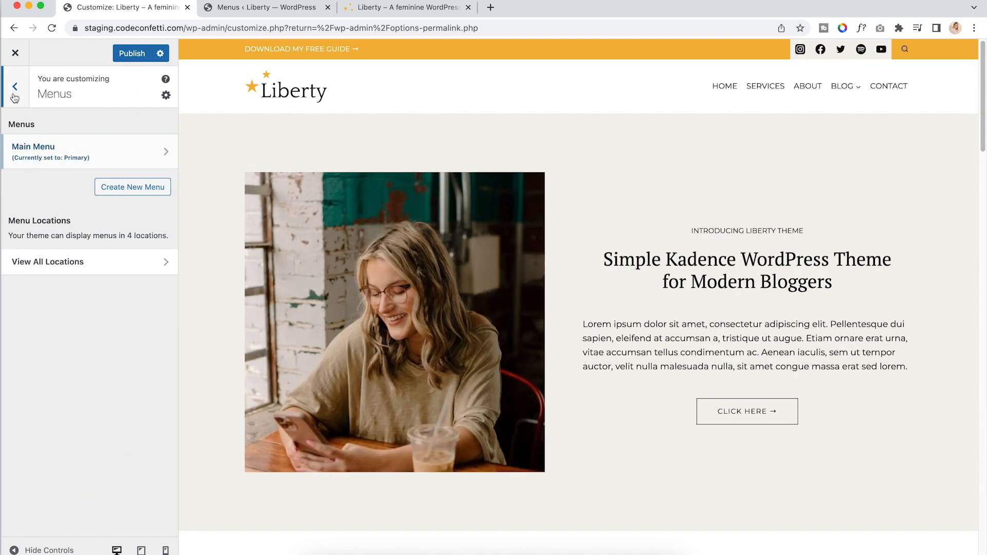
{"action": "left_click", "coordinate": [14, 93]}
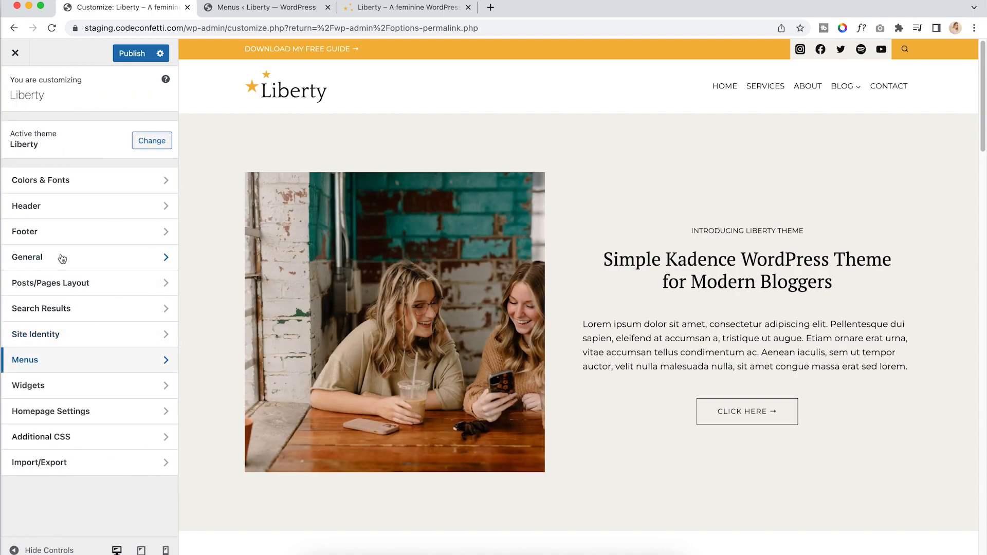
{"action": "left_click", "coordinate": [51, 215]}
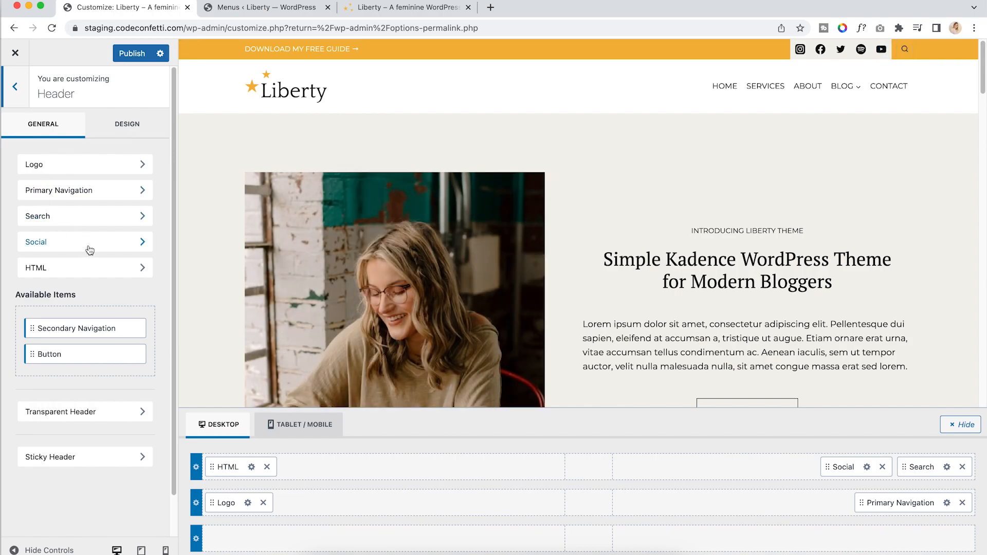
{"action": "left_click", "coordinate": [89, 249]}
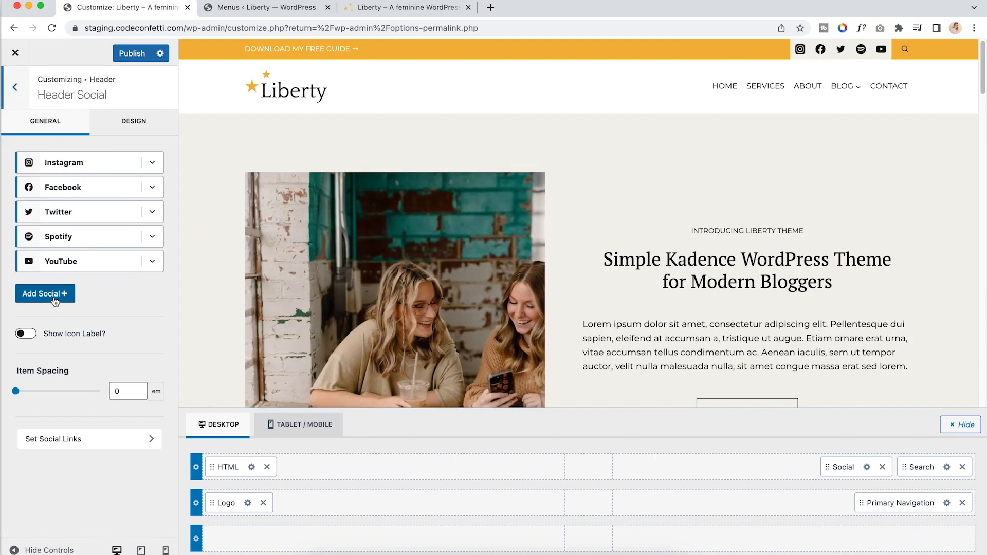
Try the alternate Instagram icon style in the header social items, switch back to the first style, and collapse the item
{"action": "left_click", "coordinate": [152, 163]}
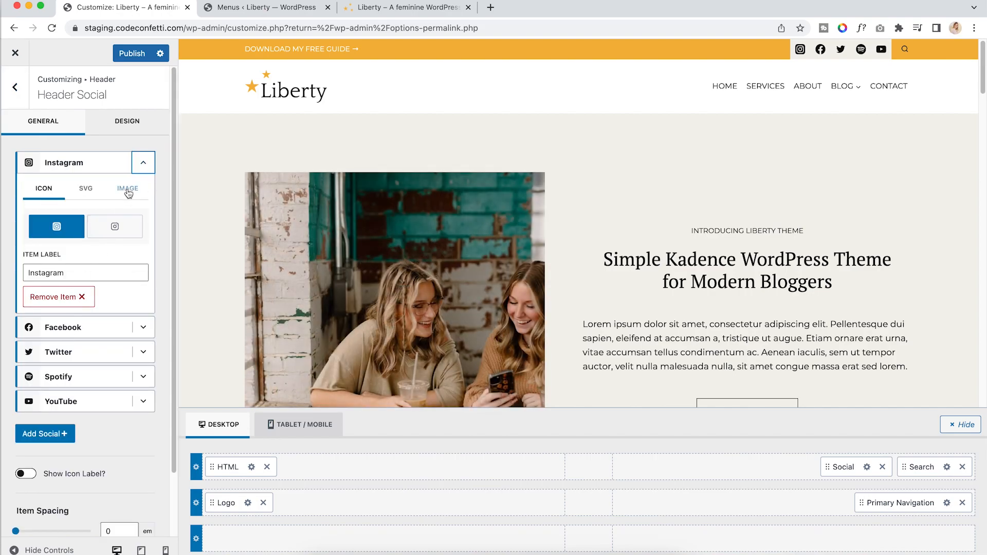
{"action": "left_click", "coordinate": [119, 231]}
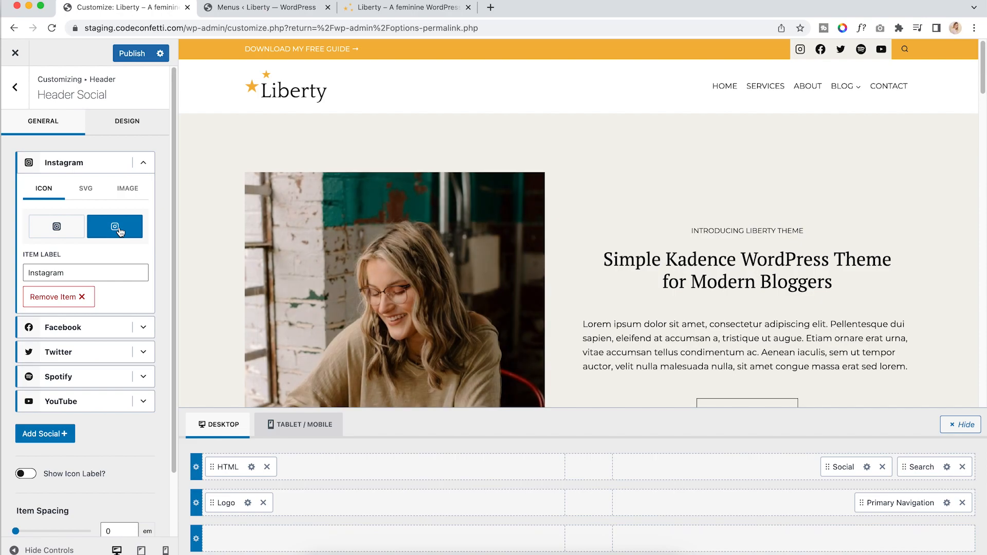
{"action": "left_click", "coordinate": [56, 231]}
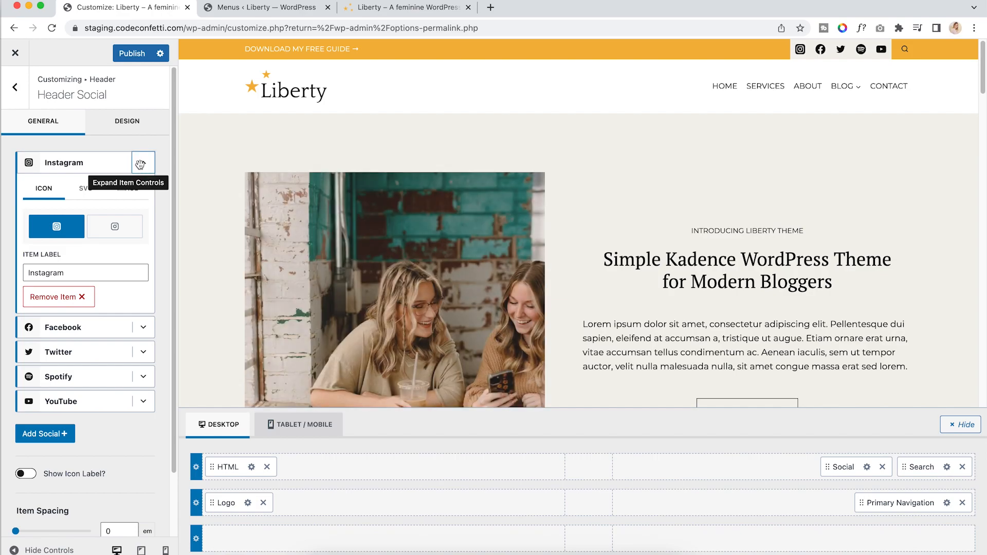
{"action": "left_click", "coordinate": [143, 163]}
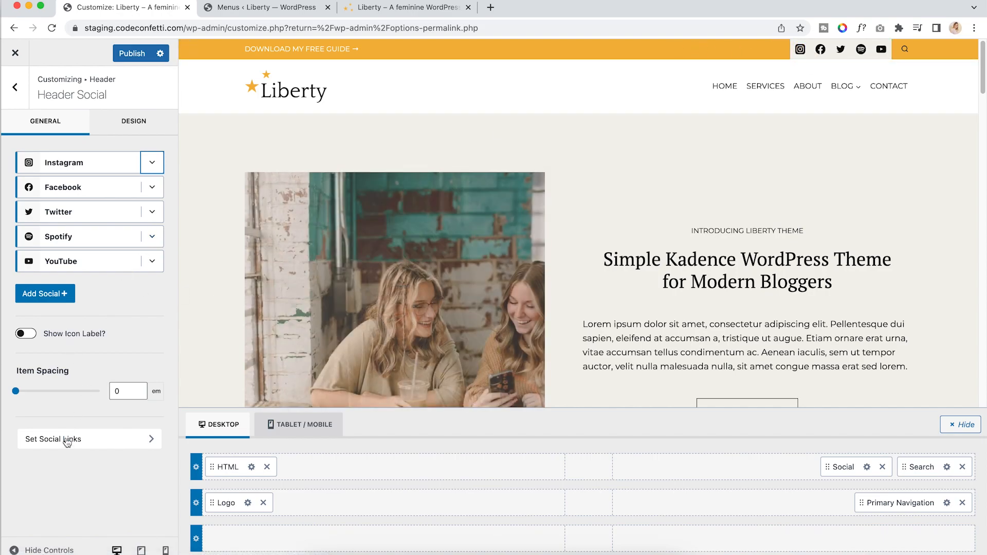
Open the social link settings and review the network URL fields, from Facebook down to TikTok and Spotify
{"action": "left_click", "coordinate": [82, 441]}
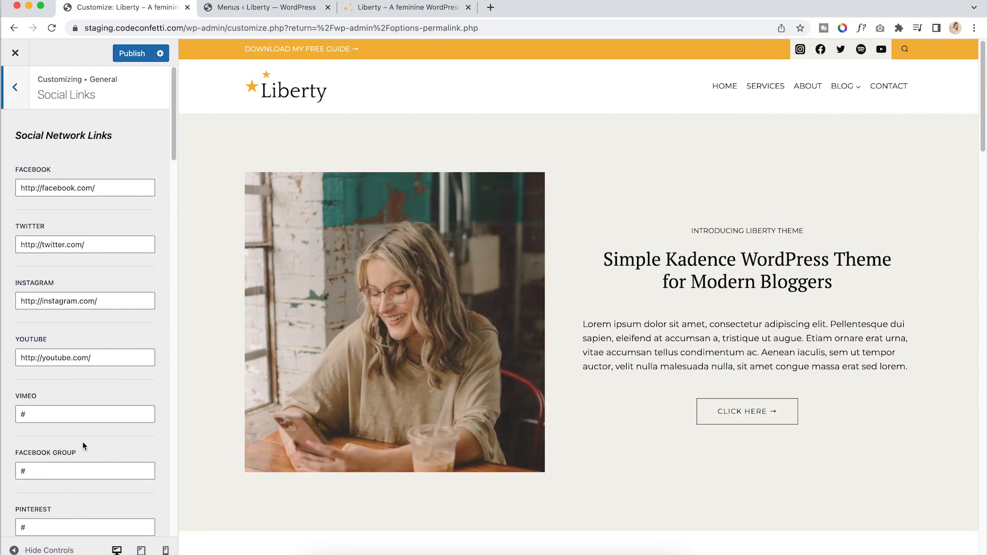
{"action": "left_click", "coordinate": [129, 187]}
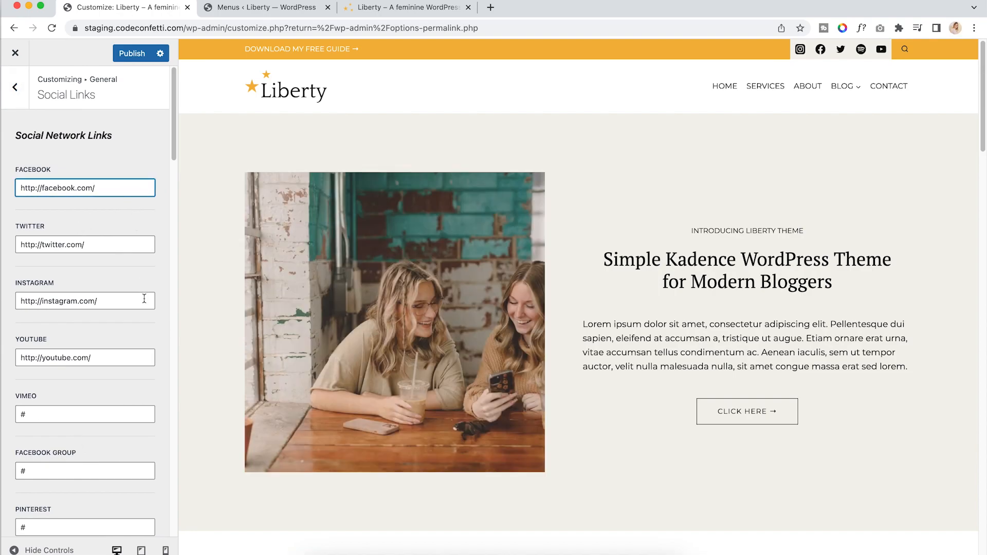
{"action": "scroll", "coordinate": [144, 298], "scroll_direction": "down", "scroll_amount": 5}
{"action": "scroll", "coordinate": [144, 298], "scroll_direction": "down", "scroll_amount": 12}
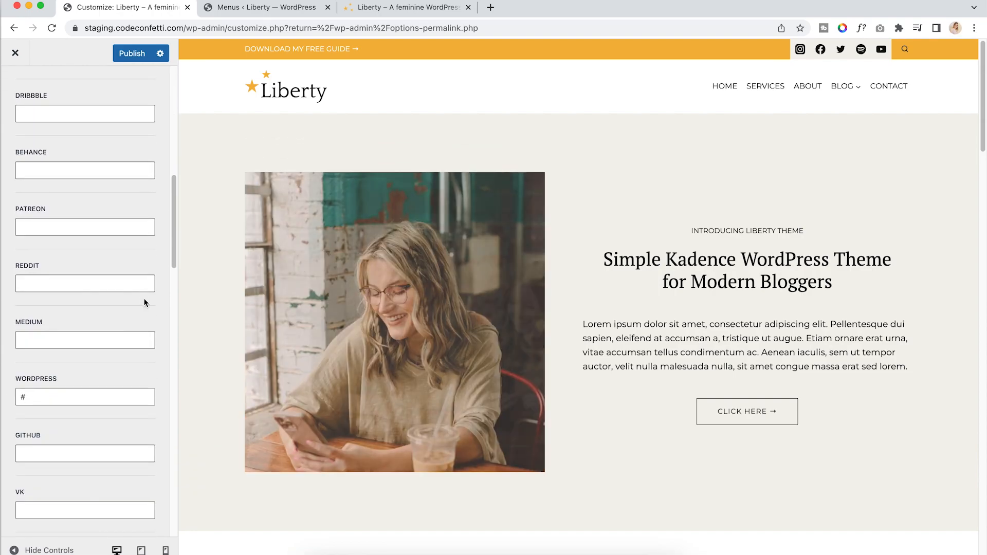
{"action": "scroll", "coordinate": [144, 303], "scroll_direction": "down", "scroll_amount": 12}
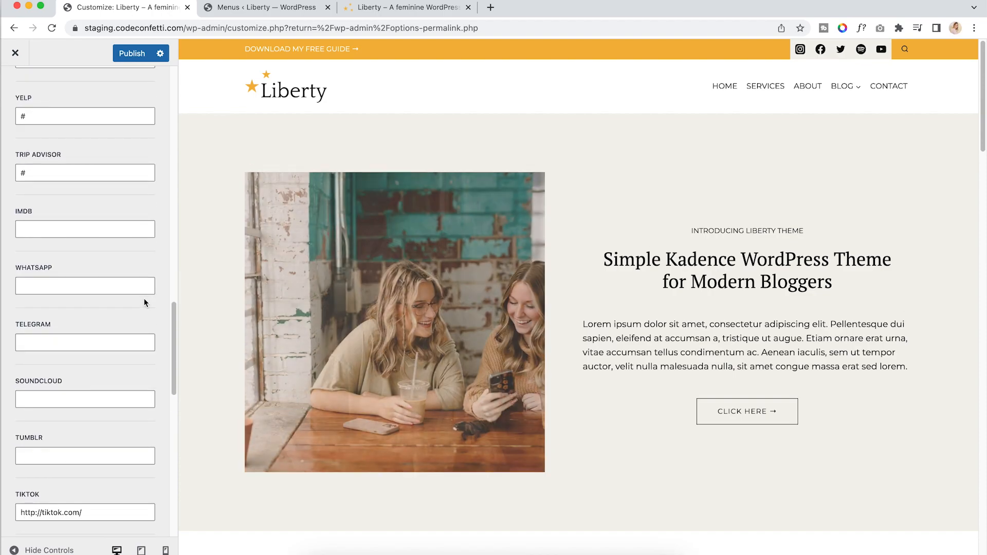
{"action": "scroll", "coordinate": [144, 301], "scroll_direction": "down", "scroll_amount": 4}
{"action": "left_click_drag", "start_coordinate": [144, 220], "coordinate": [25, 219]}
{"action": "left_click_drag", "start_coordinate": [91, 111], "coordinate": [21, 106]}
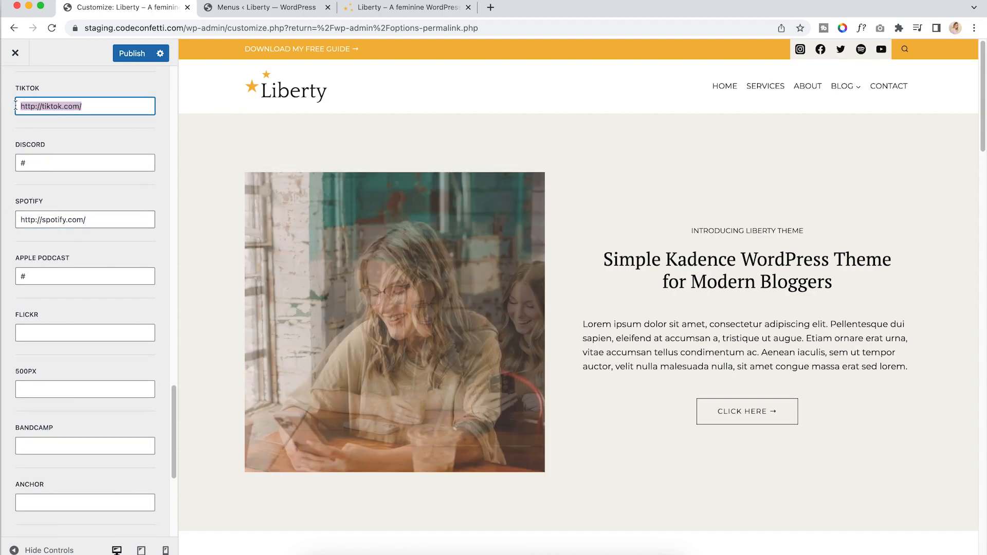
{"action": "scroll", "coordinate": [74, 180], "scroll_direction": "up", "scroll_amount": 1}
{"action": "scroll", "coordinate": [74, 176], "scroll_direction": "up", "scroll_amount": 1}
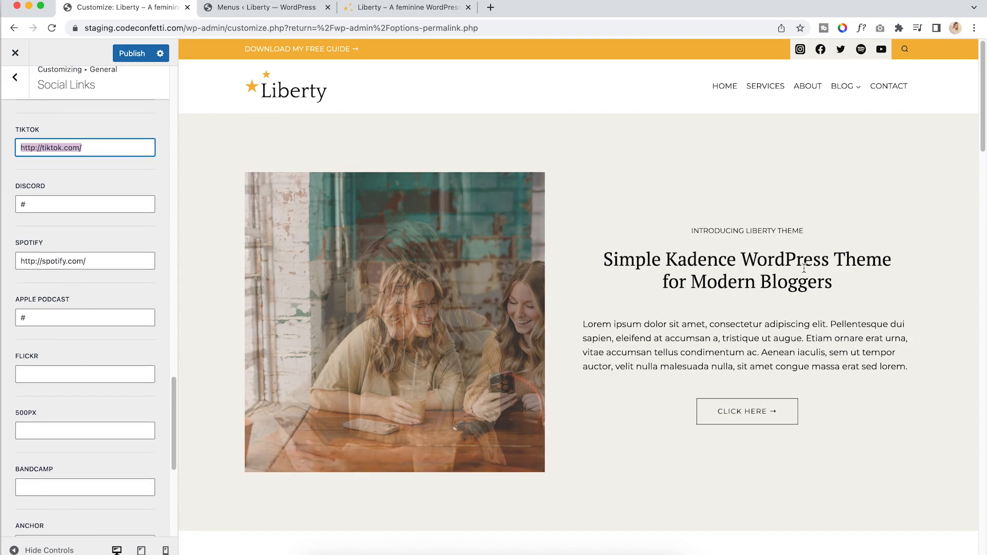
Look through the homepage preview down to the footer and return to its header
{"action": "scroll", "coordinate": [804, 266], "scroll_direction": "down", "scroll_amount": 10}
{"action": "scroll", "coordinate": [834, 279], "scroll_direction": "down", "scroll_amount": 10}
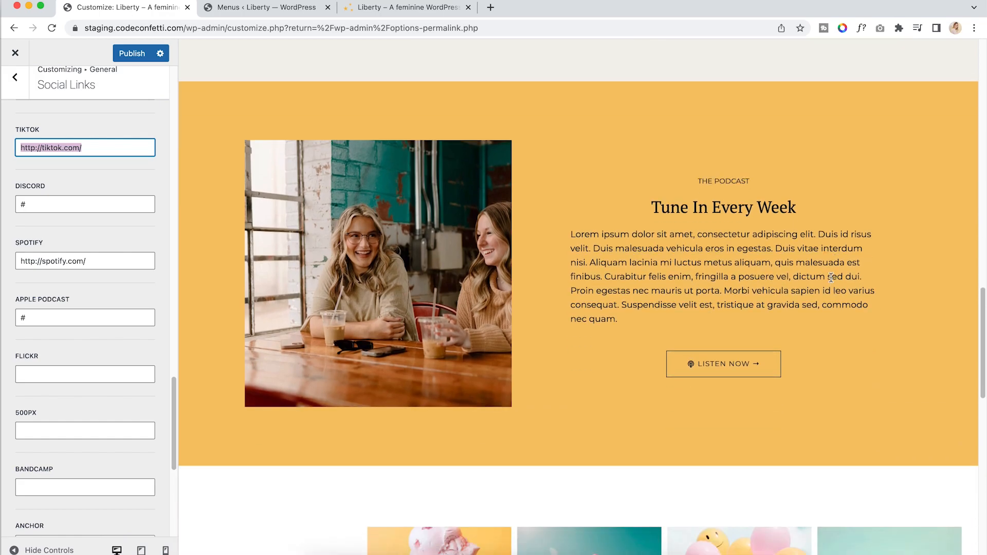
{"action": "scroll", "coordinate": [830, 279], "scroll_direction": "down", "scroll_amount": 12}
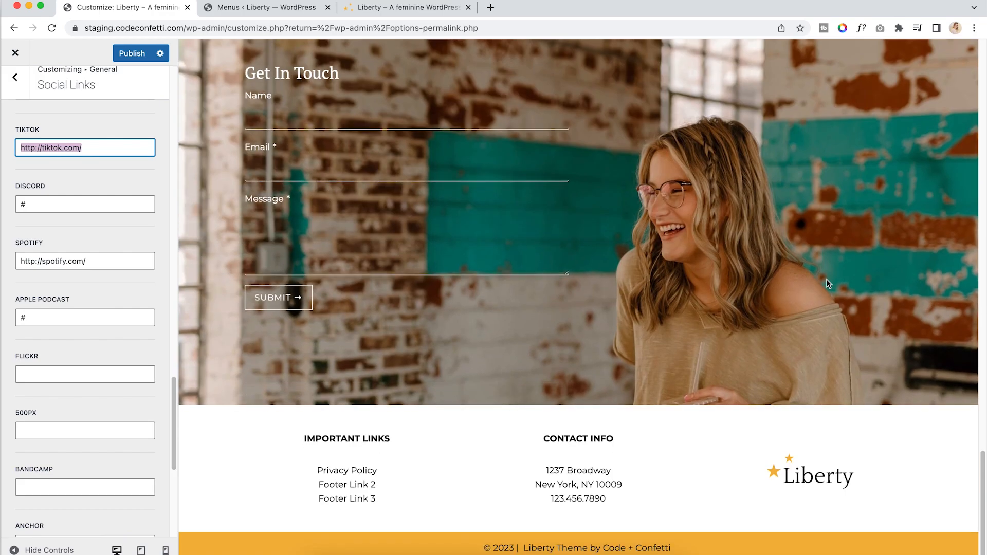
{"action": "scroll", "coordinate": [825, 280], "scroll_direction": "up", "scroll_amount": 20}
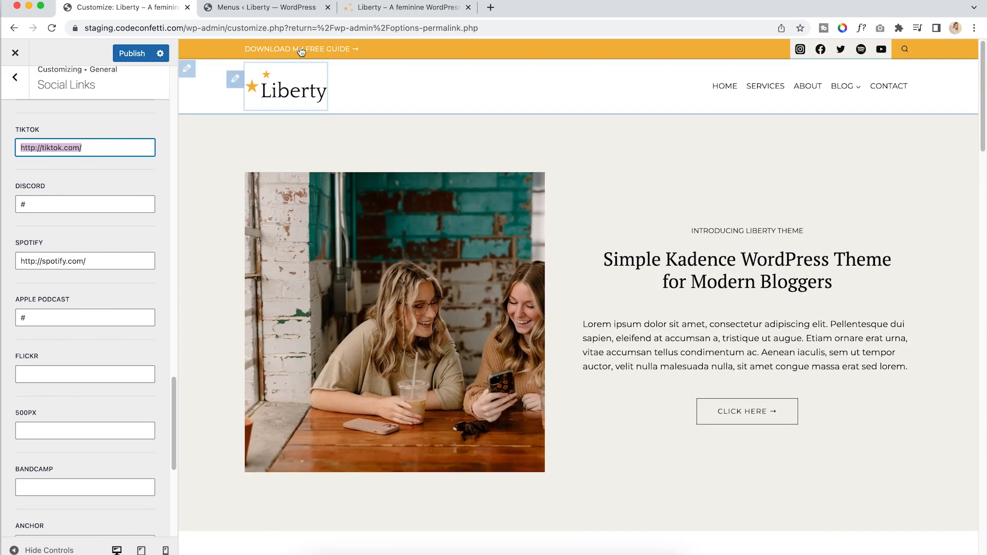
Switch to the live site tab and look through the Services page
{"action": "left_click", "coordinate": [409, 8]}
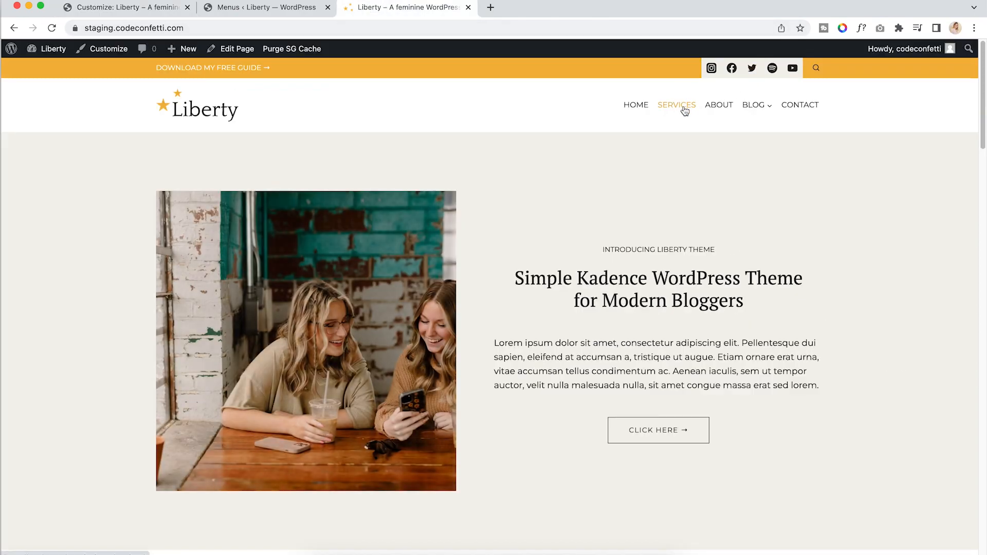
{"action": "scroll", "coordinate": [704, 162], "scroll_direction": "down", "scroll_amount": 20}
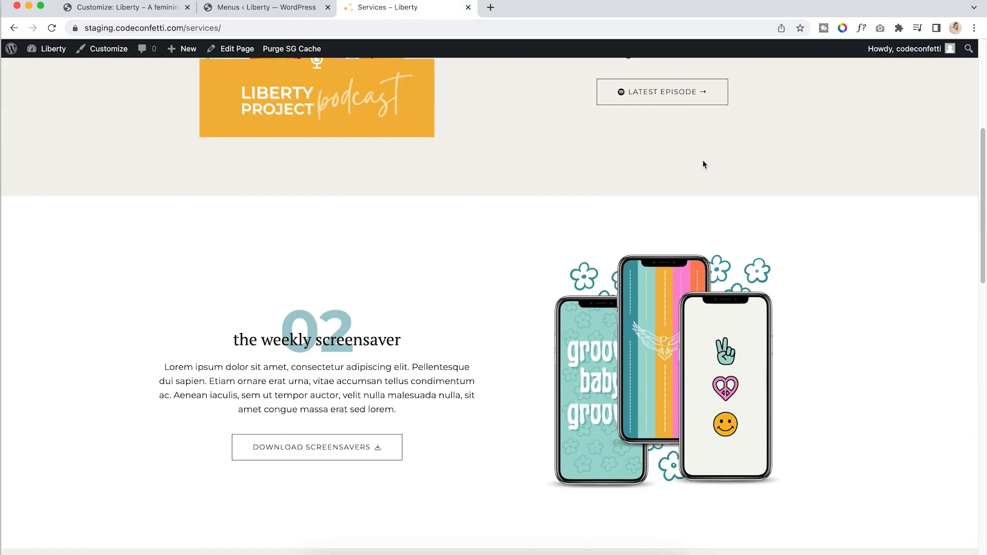
{"action": "scroll", "coordinate": [705, 163], "scroll_direction": "up", "scroll_amount": 20}
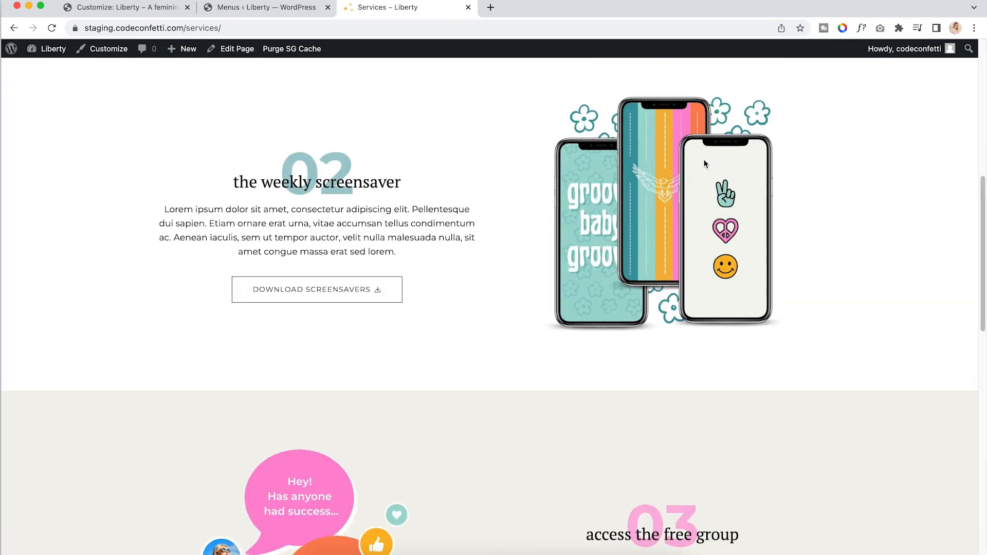
Open the About page on the live site and look through its sections
{"action": "left_click", "coordinate": [719, 104]}
{"action": "scroll", "coordinate": [716, 216], "scroll_direction": "down", "scroll_amount": 15}
{"action": "scroll", "coordinate": [716, 218], "scroll_direction": "down", "scroll_amount": 4}
{"action": "scroll", "coordinate": [716, 218], "scroll_direction": "up", "scroll_amount": 8}
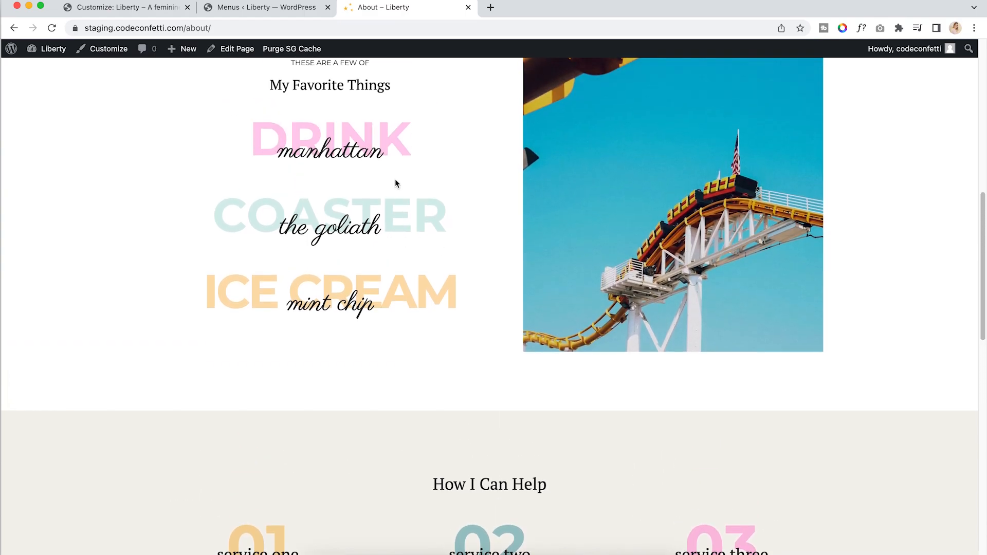
Finish looking at the About page, return to the Customizer tab and open the Header settings
{"action": "scroll", "coordinate": [399, 181], "scroll_direction": "up", "scroll_amount": 4}
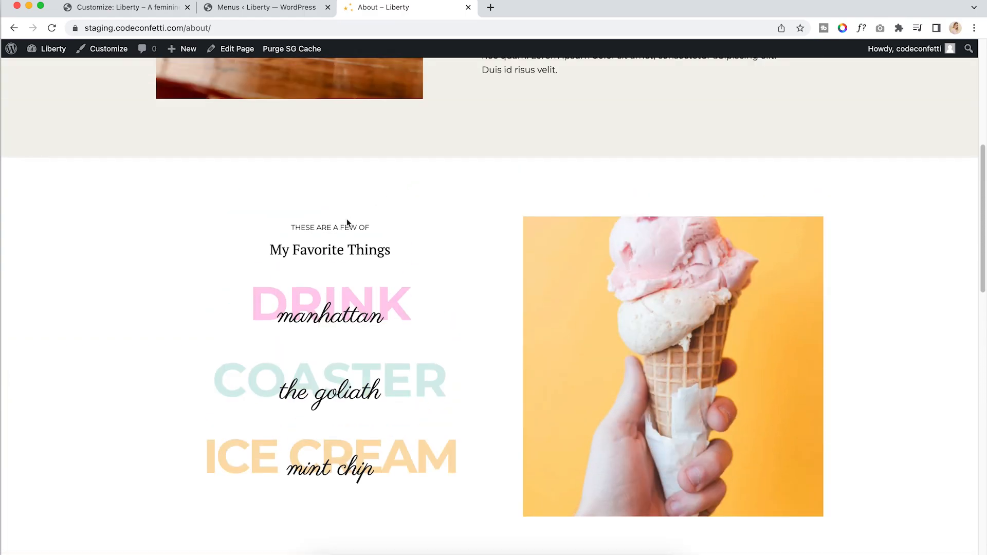
{"action": "scroll", "coordinate": [574, 158], "scroll_direction": "up", "scroll_amount": 3}
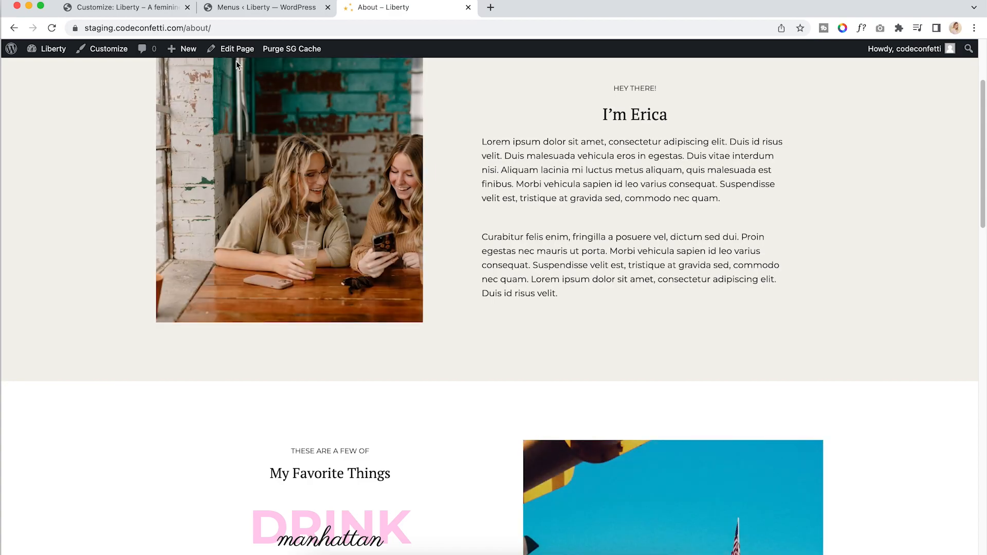
{"action": "left_click", "coordinate": [124, 8]}
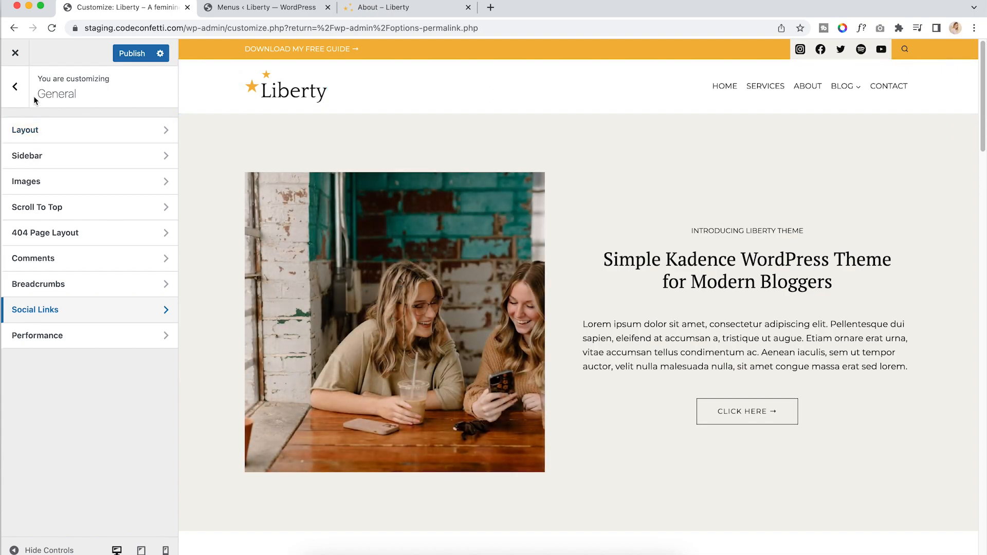
{"action": "left_click", "coordinate": [14, 87]}
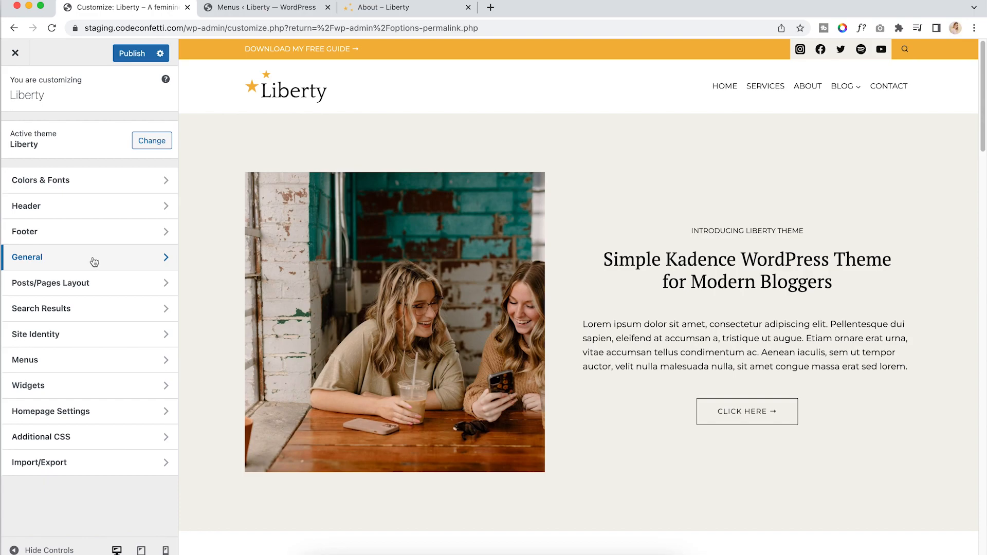
{"action": "left_click", "coordinate": [88, 206]}
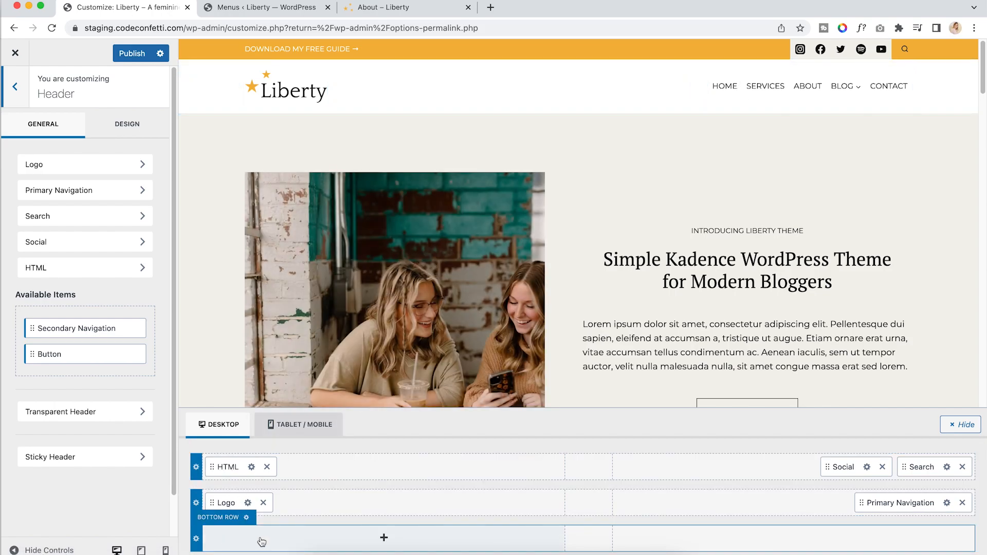
Try adding a Button item to the first section of the header's bottom row, and remove it again
{"action": "left_click", "coordinate": [384, 538]}
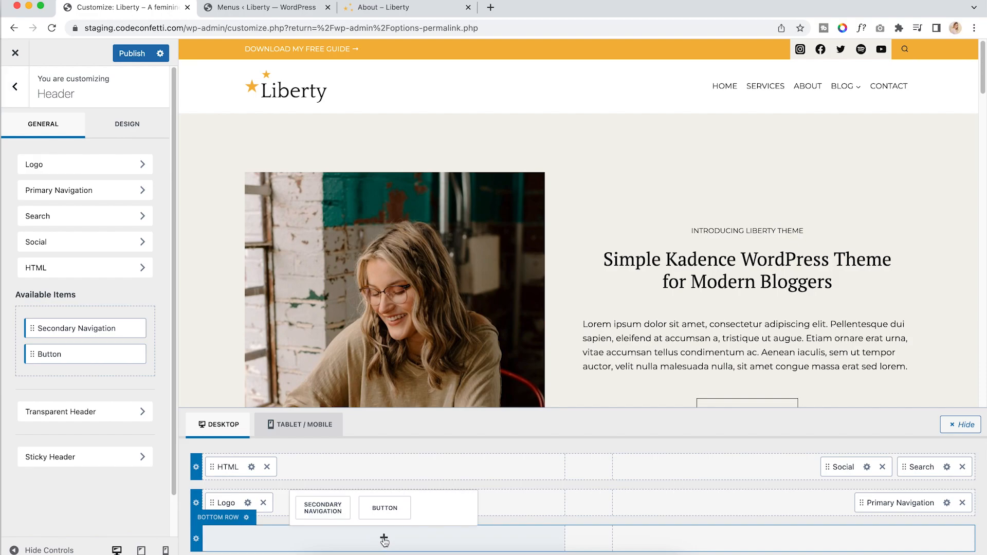
{"action": "left_click", "coordinate": [385, 508]}
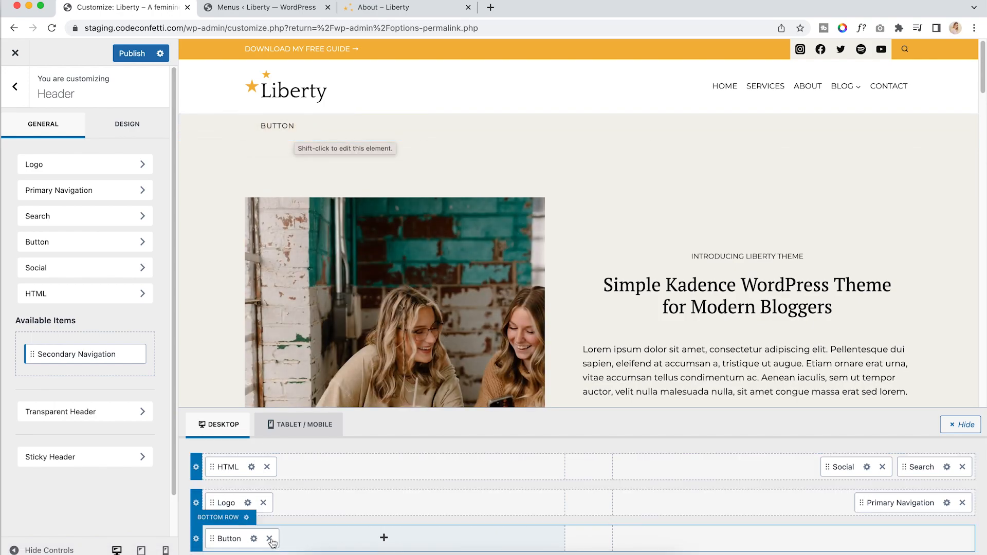
{"action": "left_click", "coordinate": [269, 538]}
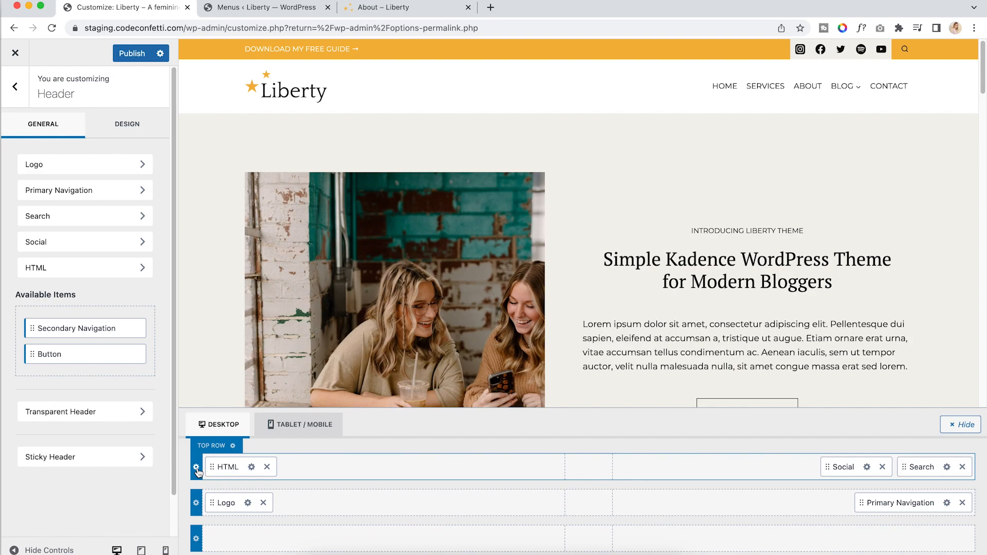
Open the header's top row design settings and try the pink palette color FE8AD3 as its background
{"action": "left_click", "coordinate": [196, 467]}
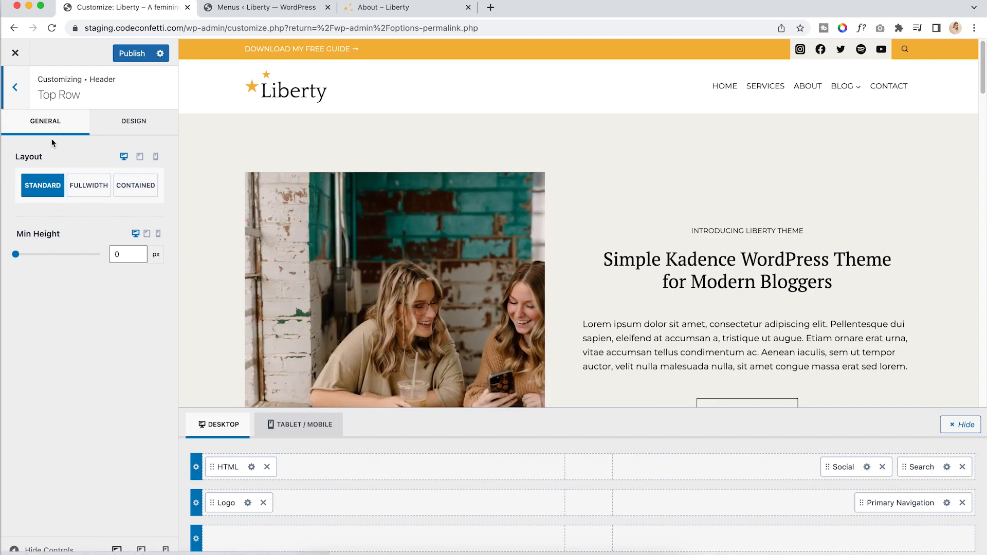
{"action": "left_click", "coordinate": [125, 123]}
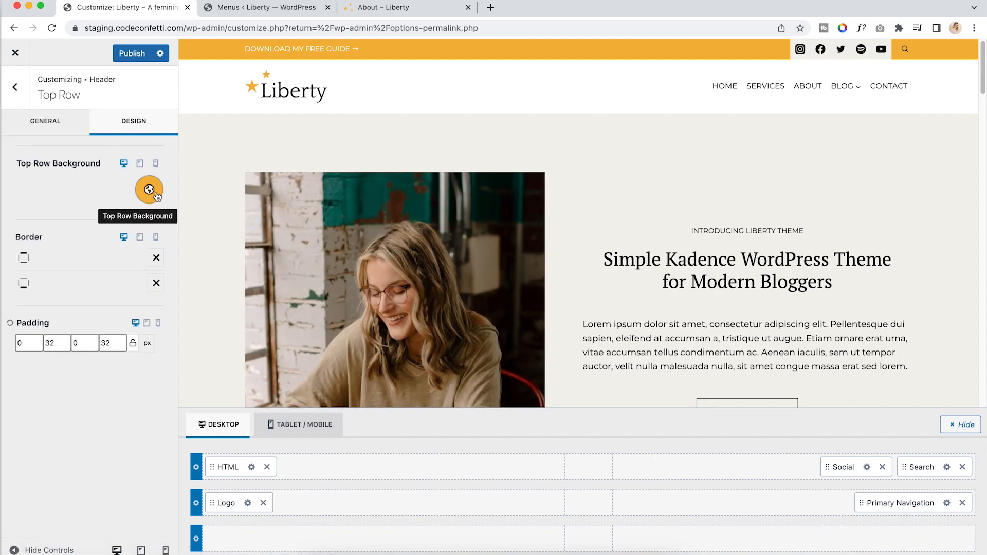
{"action": "left_click", "coordinate": [156, 193]}
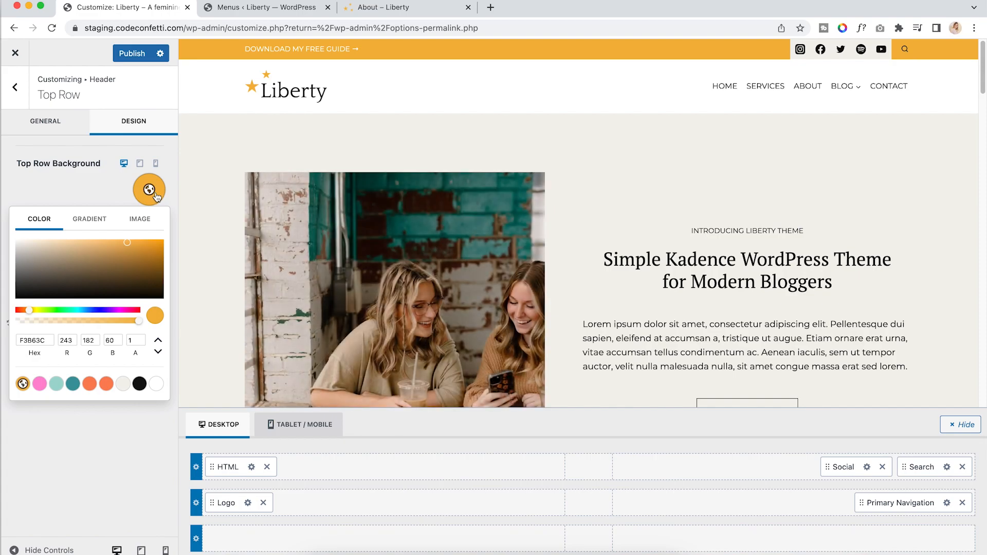
{"action": "left_click", "coordinate": [40, 384]}
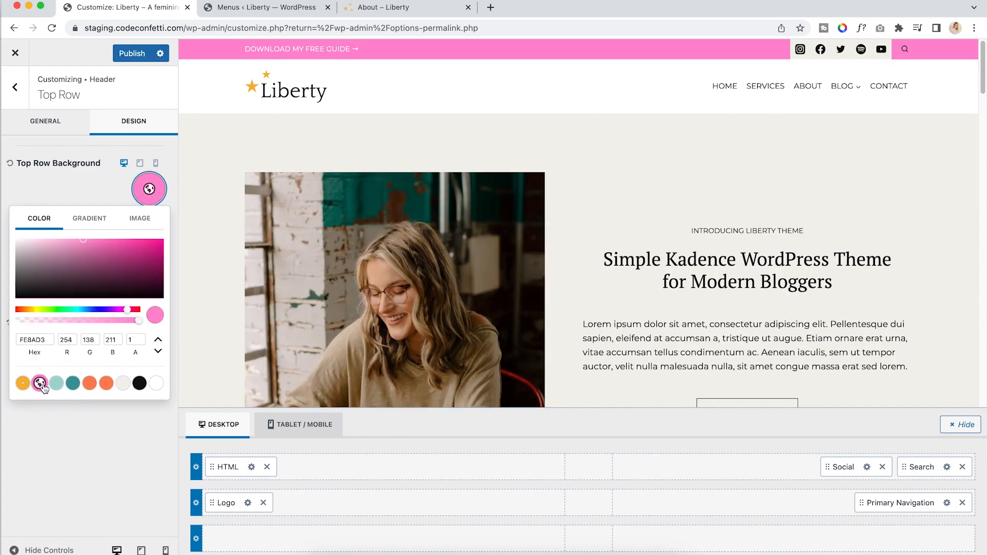
Check the gradient and image options for the top row background, and set its color back to the yellow-orange F3B63C
{"action": "left_click", "coordinate": [89, 219]}
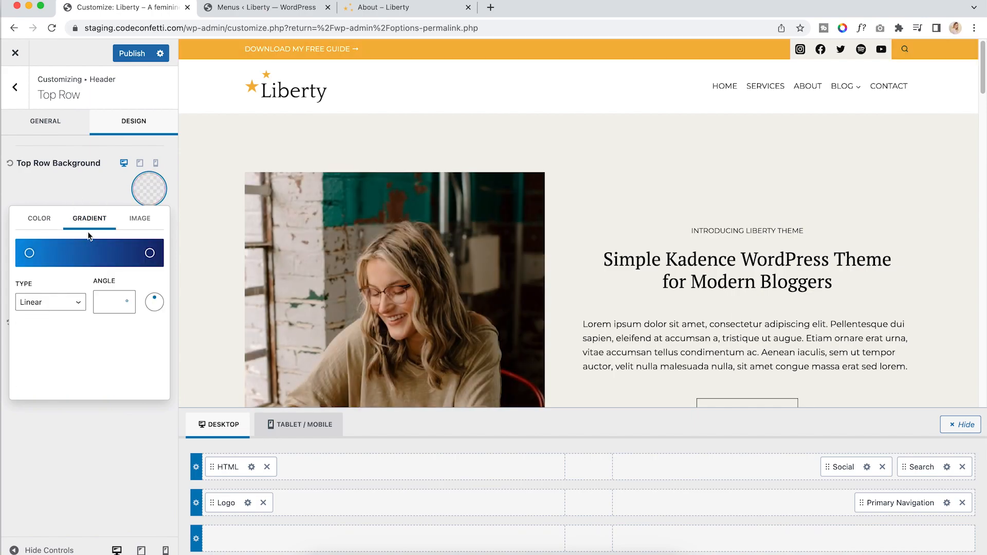
{"action": "left_click", "coordinate": [133, 227]}
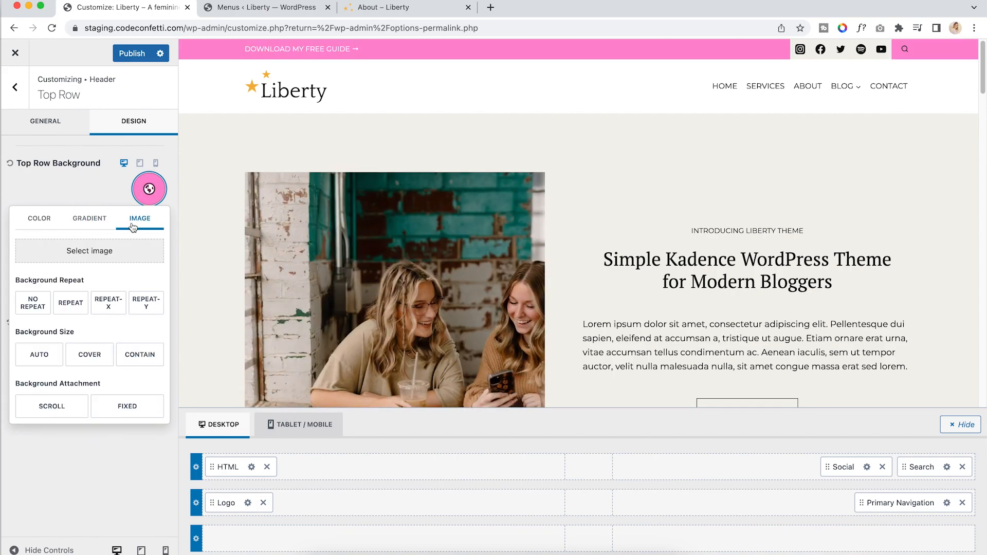
{"action": "left_click", "coordinate": [39, 223]}
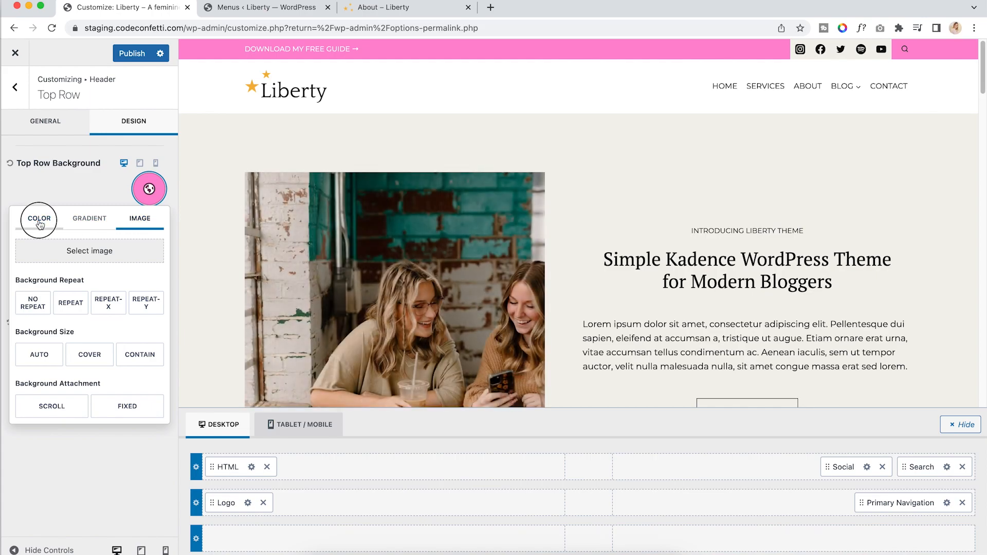
{"action": "left_click", "coordinate": [23, 386]}
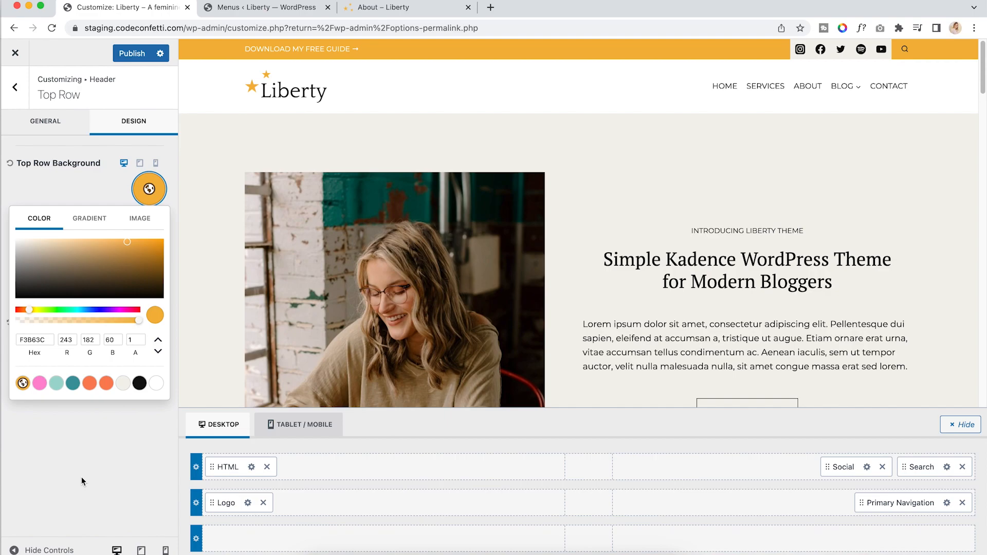
{"action": "left_click", "coordinate": [81, 476]}
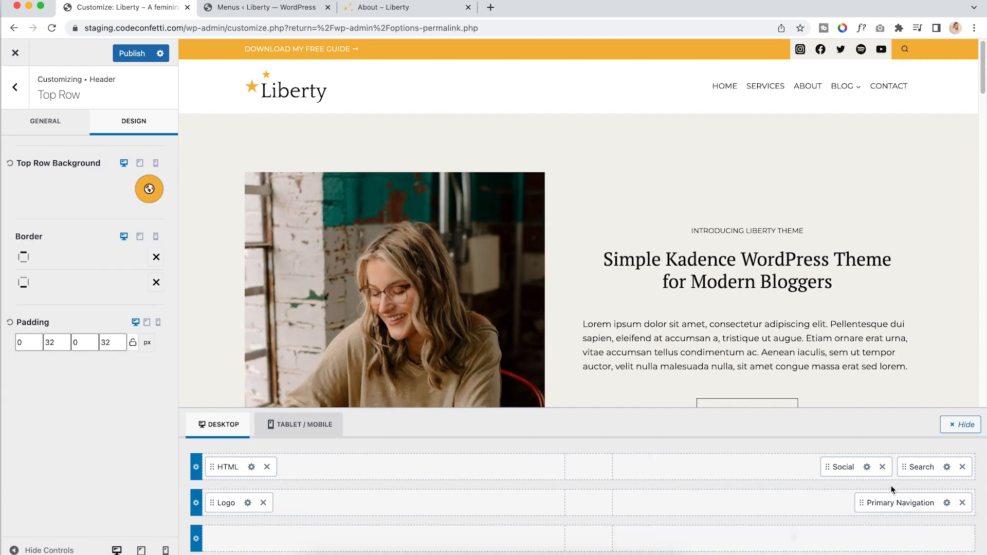
Review the header's Social item settings, and open the Footer settings
{"action": "left_click", "coordinate": [867, 467]}
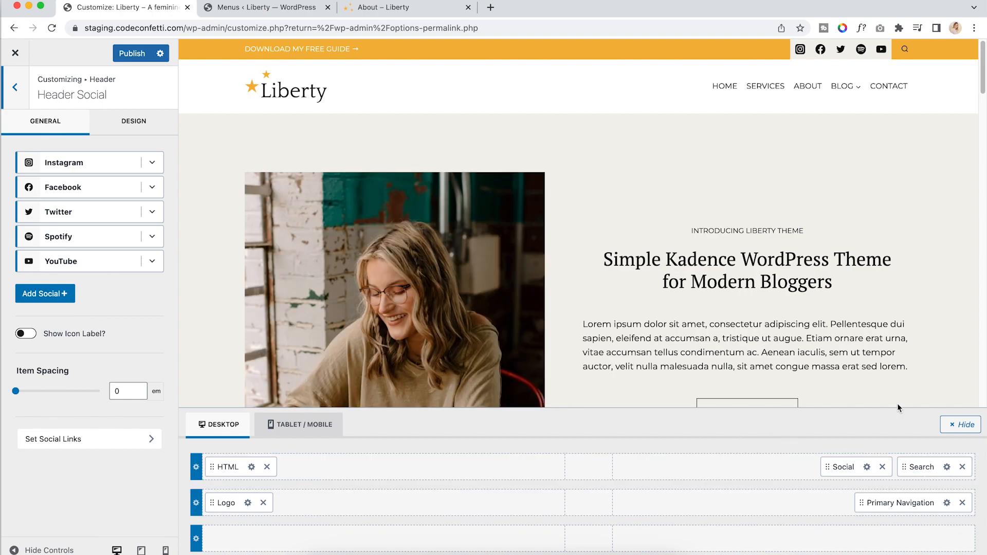
{"action": "left_click", "coordinate": [16, 90]}
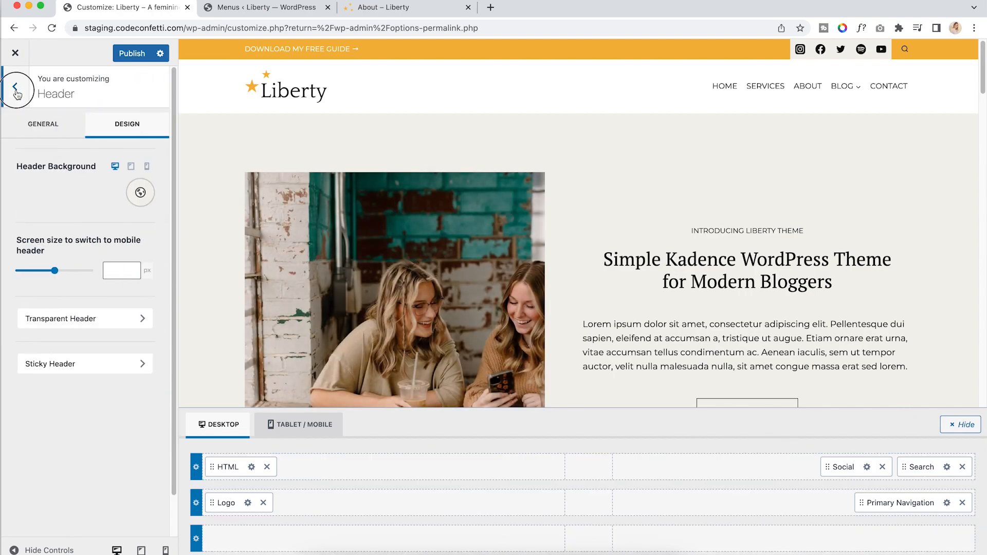
{"action": "left_click", "coordinate": [17, 91]}
{"action": "left_click", "coordinate": [33, 235]}
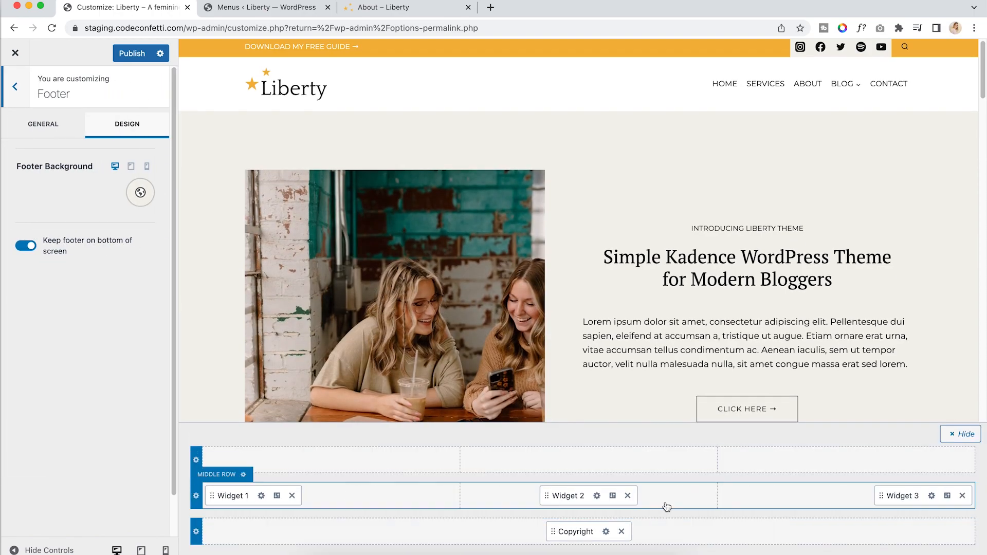
Try adding a Social item to the first column of the footer's top row, and remove it again
{"action": "scroll", "coordinate": [720, 324], "scroll_direction": "down", "scroll_amount": 5}
{"action": "scroll", "coordinate": [719, 324], "scroll_direction": "down", "scroll_amount": 20}
{"action": "scroll", "coordinate": [717, 322], "scroll_direction": "down", "scroll_amount": 2}
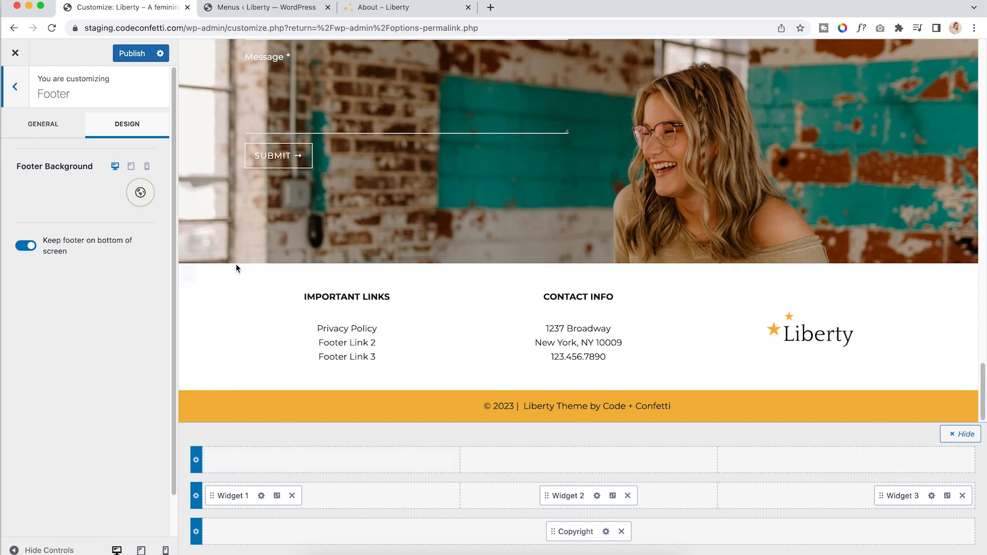
{"action": "left_click", "coordinate": [332, 460]}
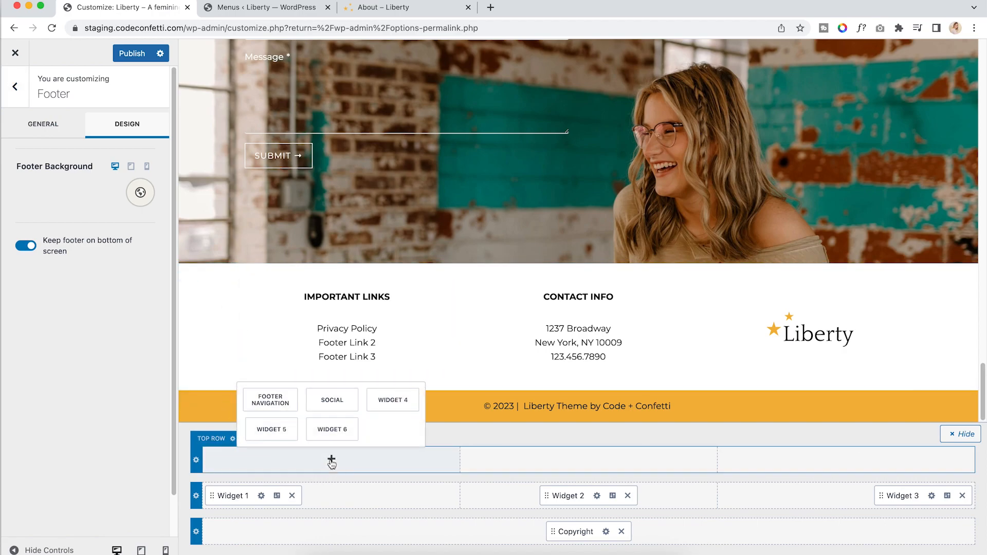
{"action": "left_click", "coordinate": [332, 405]}
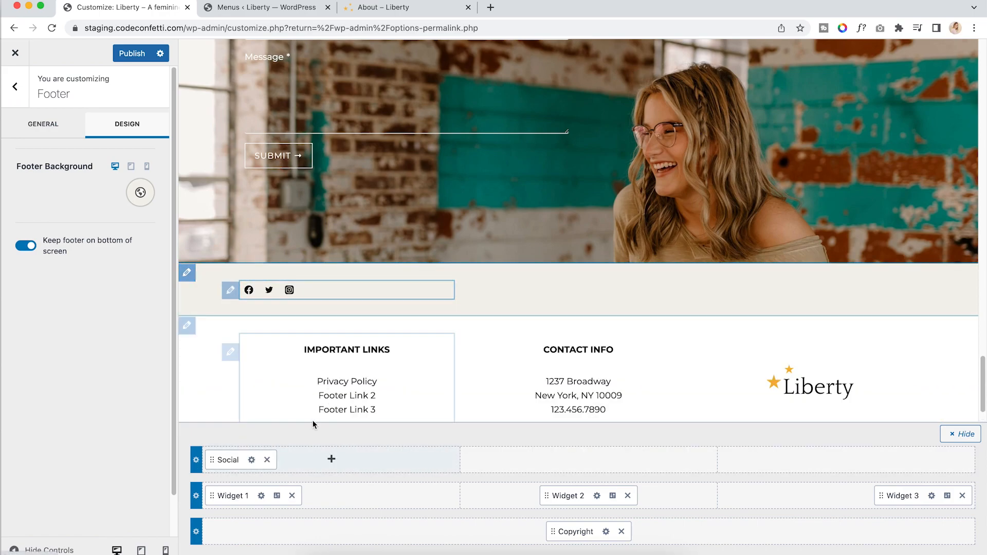
{"action": "left_click", "coordinate": [268, 460]}
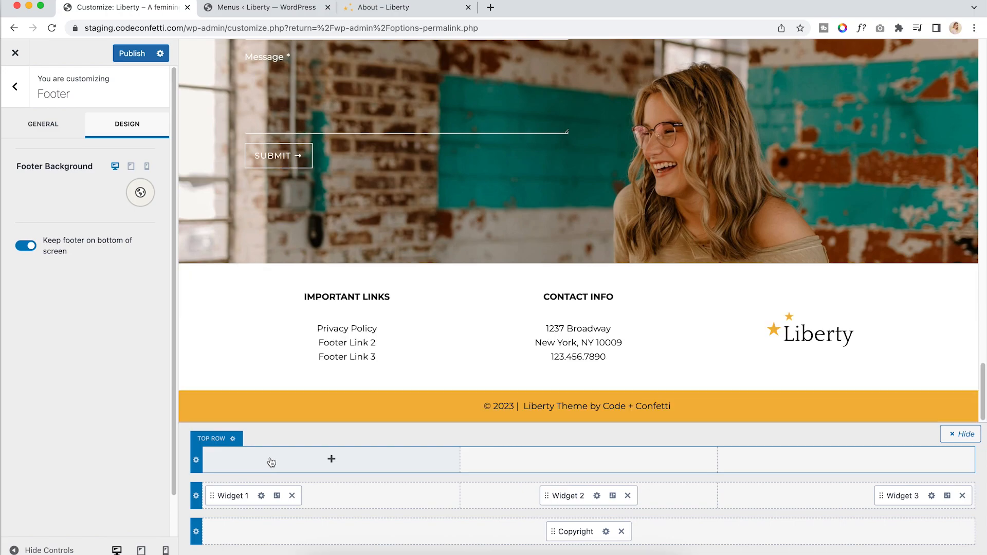
Open the Footer 1 widget content, dismiss the block widgets introduction and inspect the Important Links heading and its links
{"action": "left_click", "coordinate": [262, 497]}
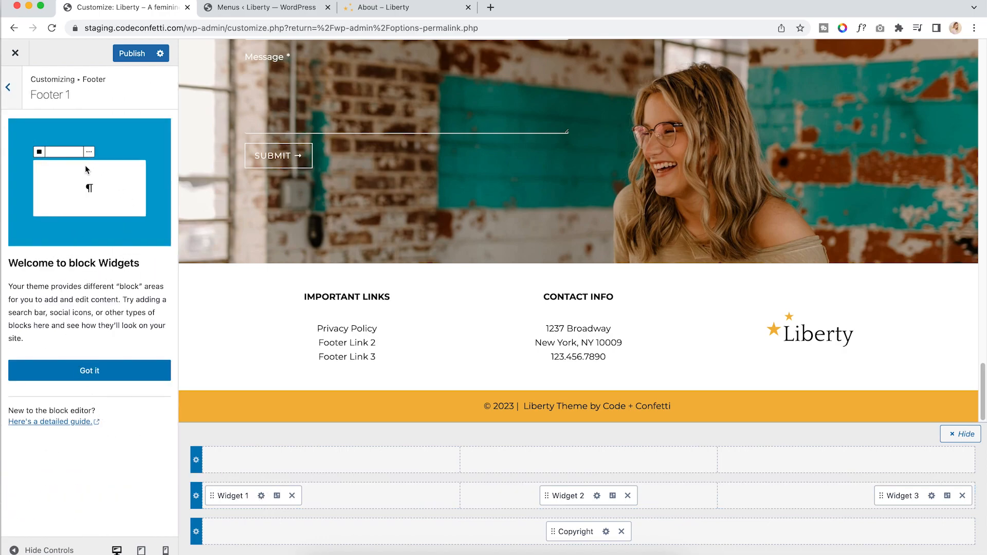
{"action": "left_click", "coordinate": [118, 366]}
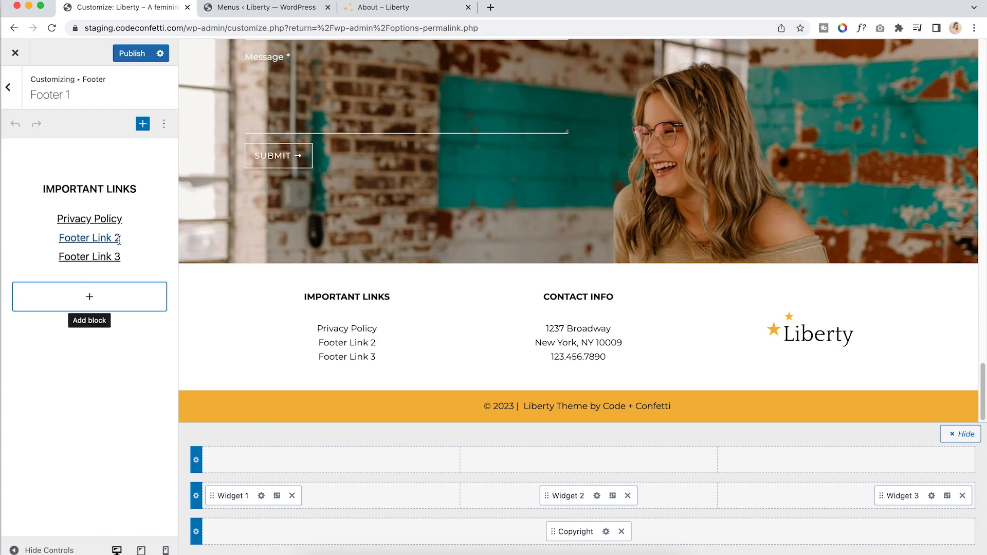
{"action": "triple_click", "coordinate": [113, 190]}
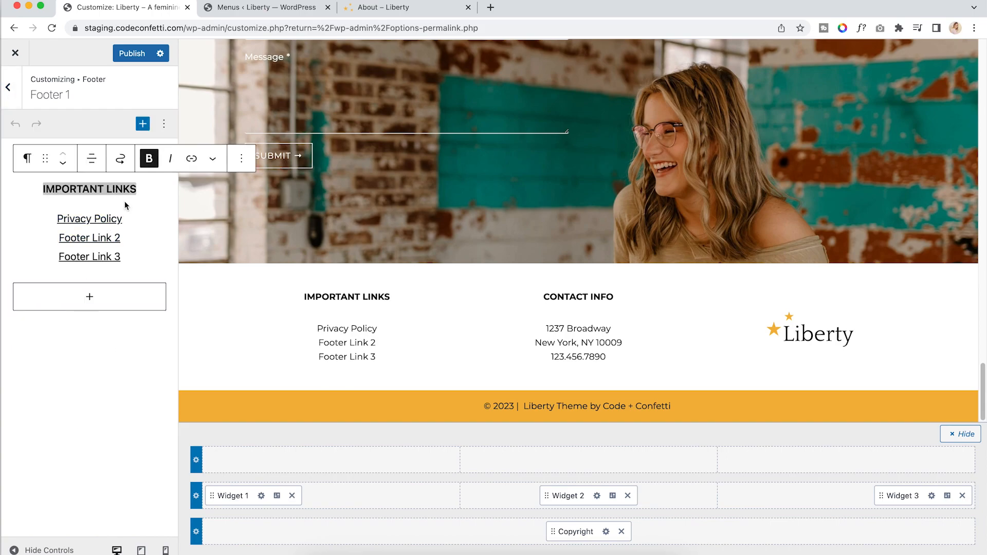
{"action": "left_click", "coordinate": [100, 220]}
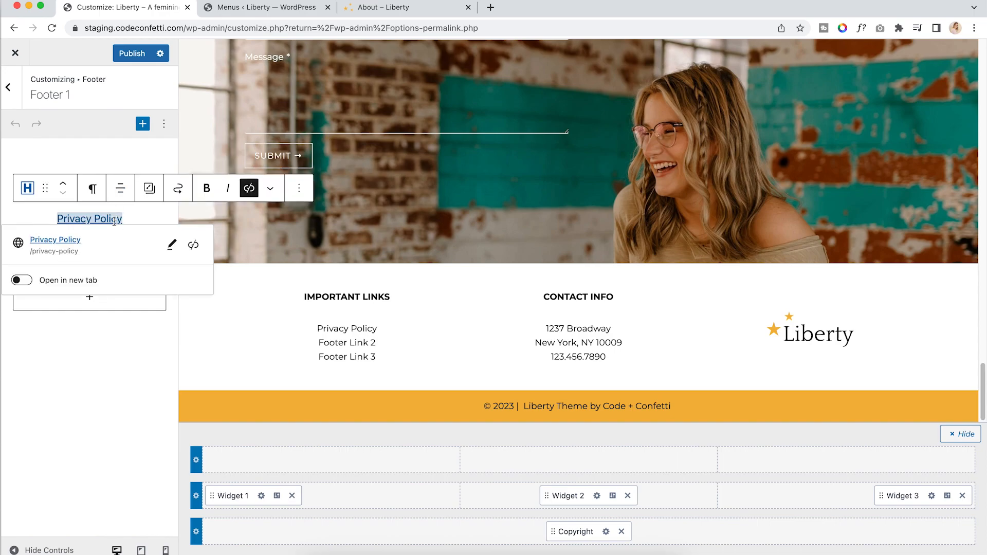
{"action": "left_click", "coordinate": [130, 217]}
{"action": "left_click", "coordinate": [107, 239]}
{"action": "left_click", "coordinate": [123, 356]}
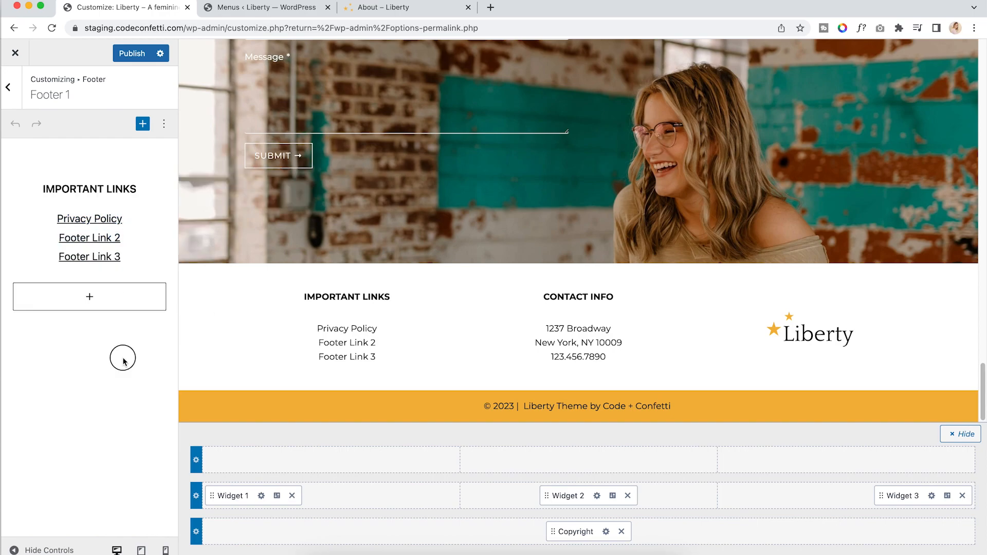
Add an Image block below the links in Footer 1 and fill it with Stars.png from the Media Library
{"action": "left_click", "coordinate": [96, 303]}
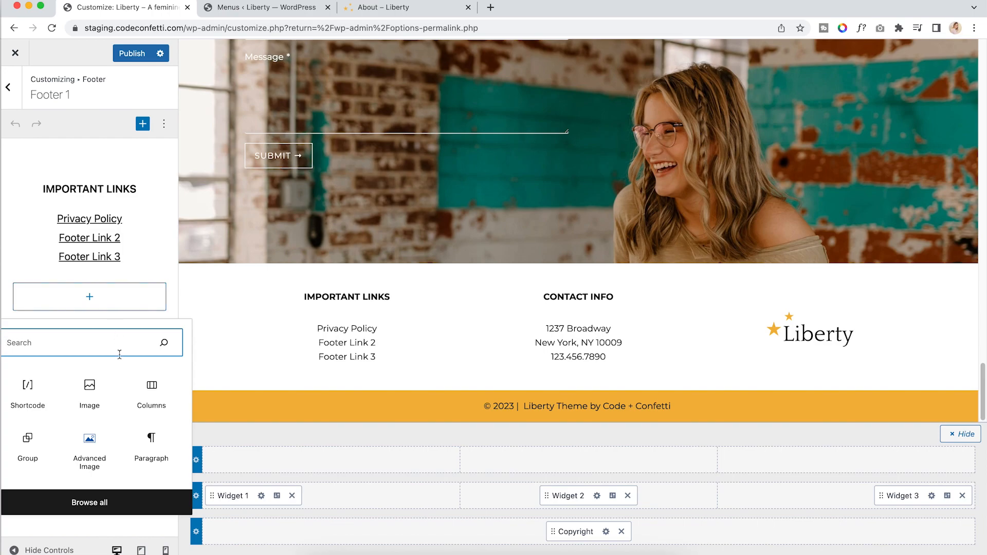
{"action": "left_click", "coordinate": [91, 393]}
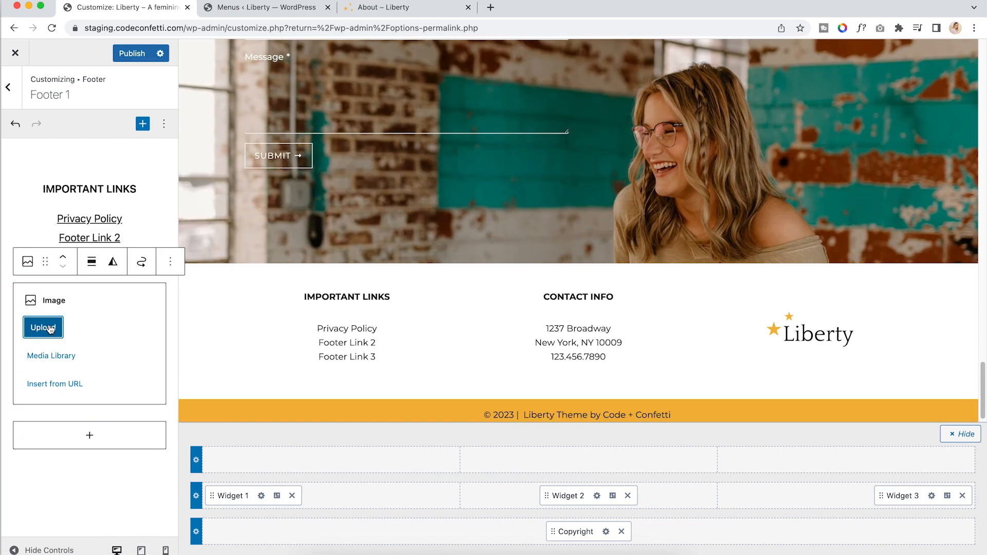
{"action": "left_click", "coordinate": [49, 330]}
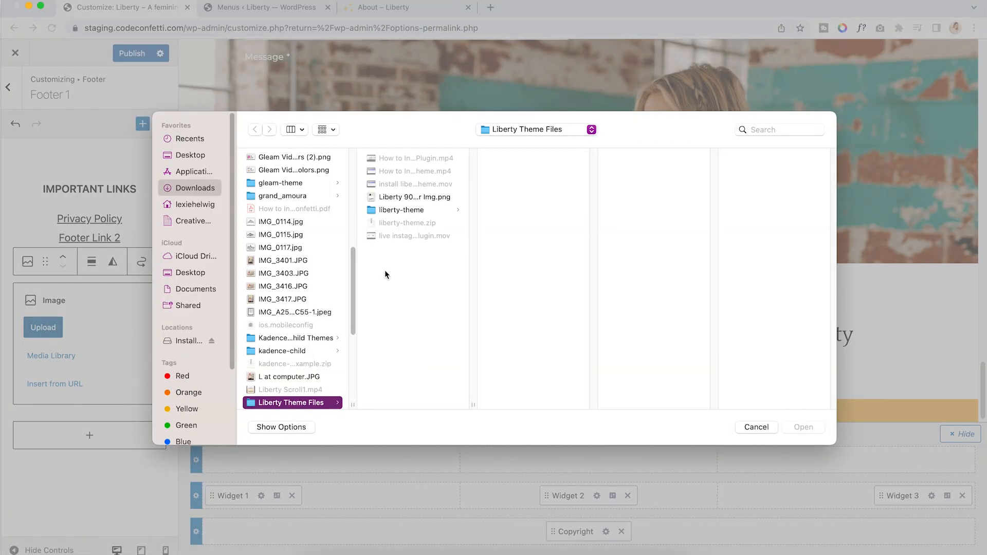
{"action": "left_click", "coordinate": [766, 427]}
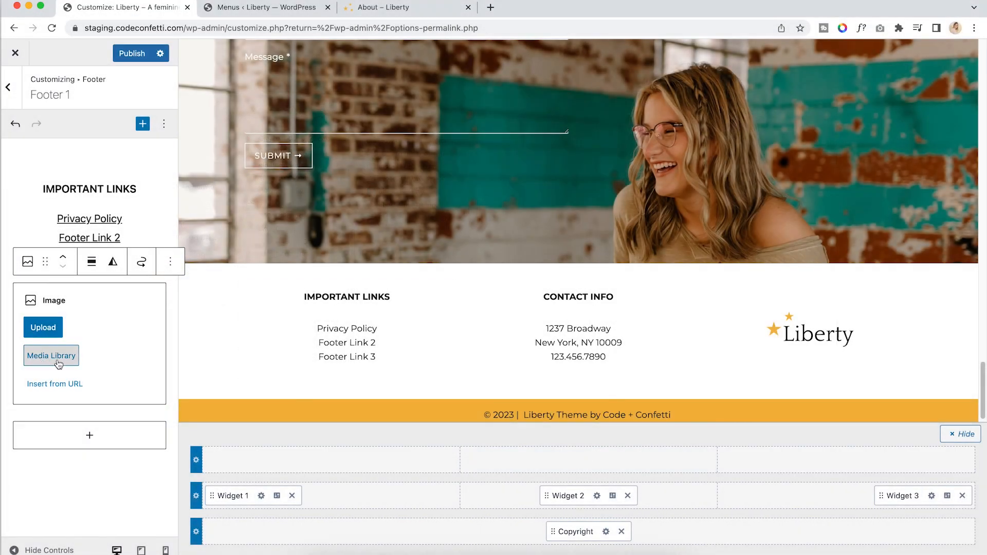
{"action": "left_click", "coordinate": [51, 362]}
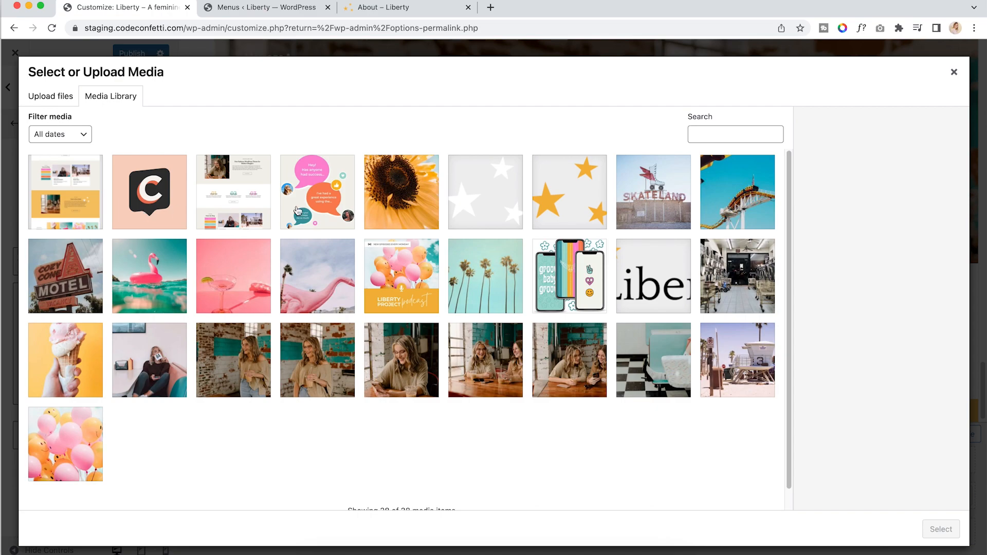
{"action": "left_click", "coordinate": [577, 196]}
{"action": "left_click", "coordinate": [941, 529]}
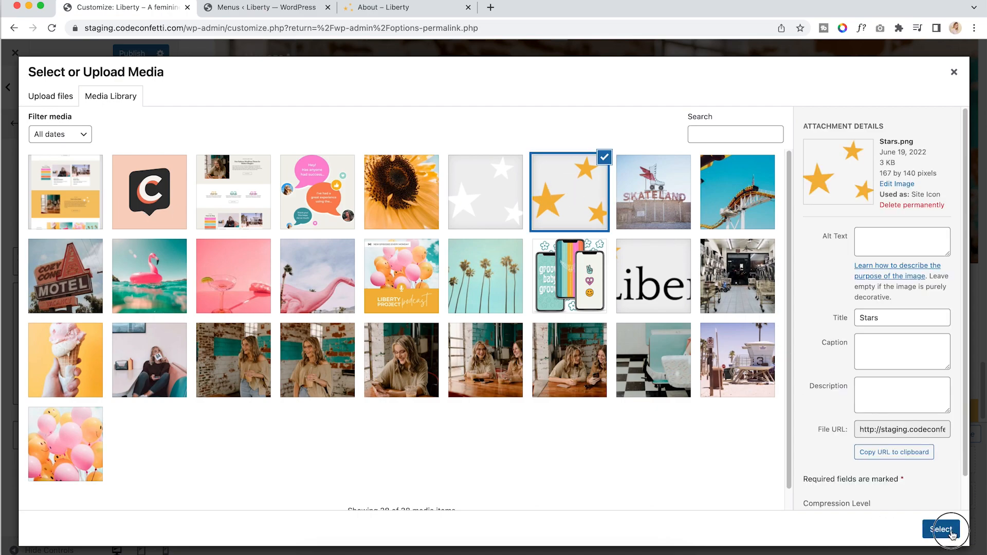
Shrink the stars image in Footer 1 and align it to the center
{"action": "scroll", "coordinate": [506, 357], "scroll_direction": "down", "scroll_amount": 3}
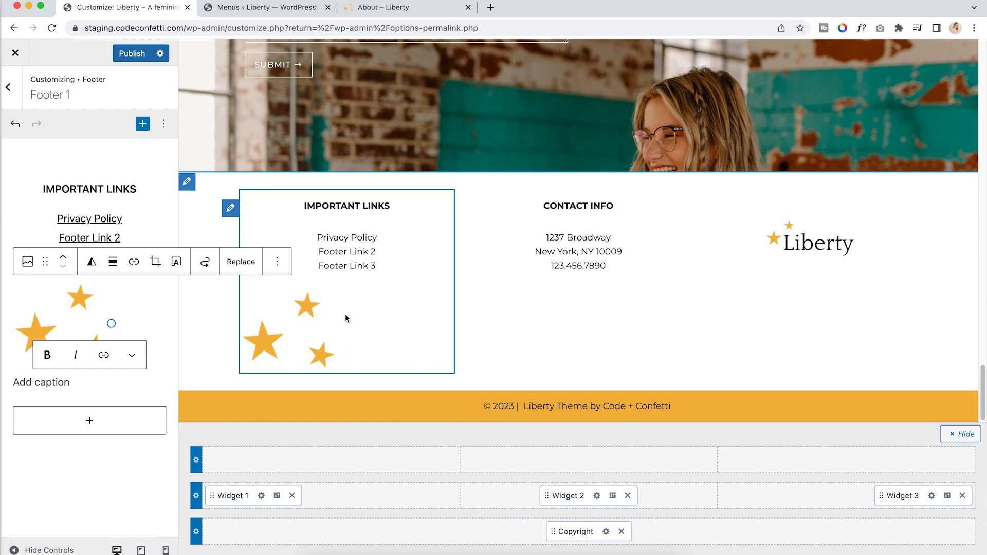
{"action": "left_click_drag", "start_coordinate": [111, 323], "coordinate": [55, 305]}
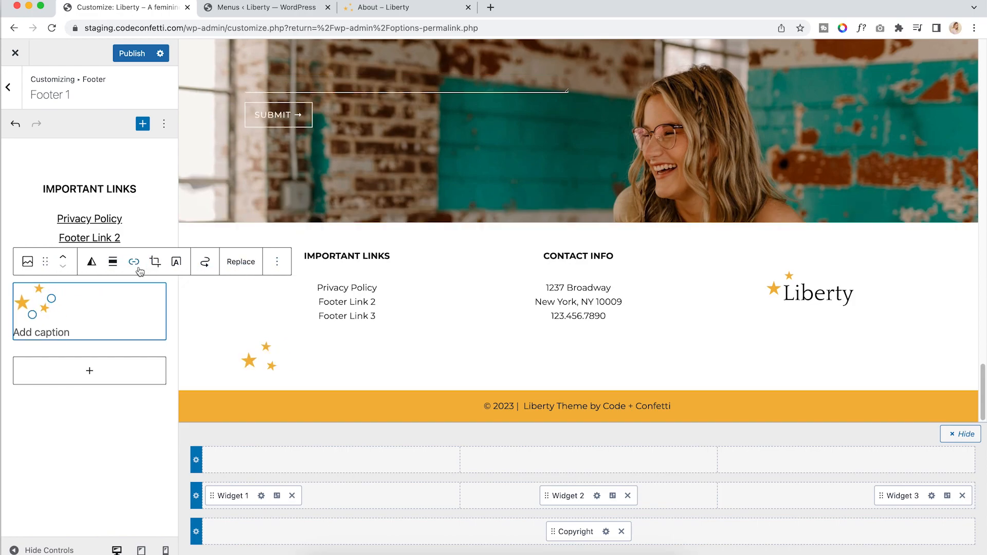
{"action": "left_click", "coordinate": [113, 262]}
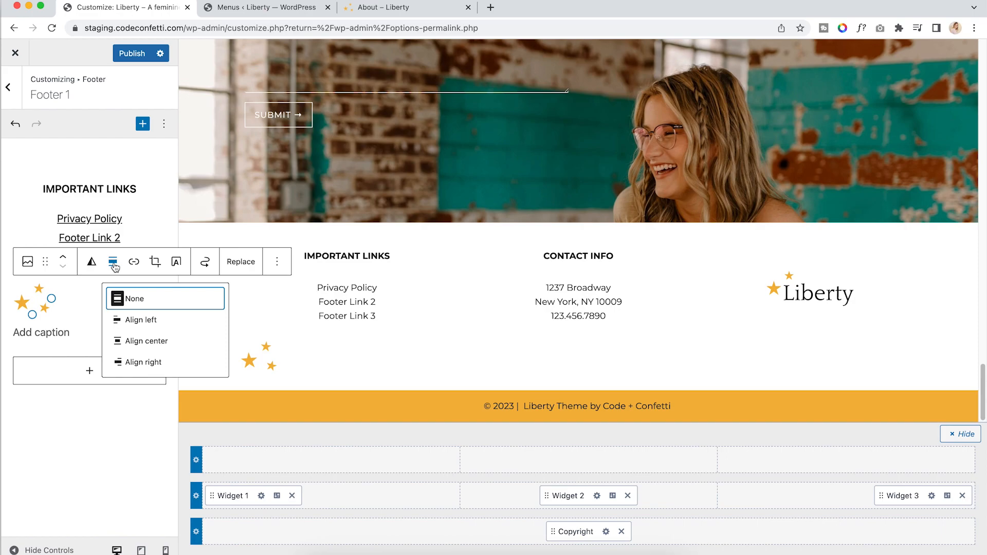
{"action": "left_click", "coordinate": [137, 340]}
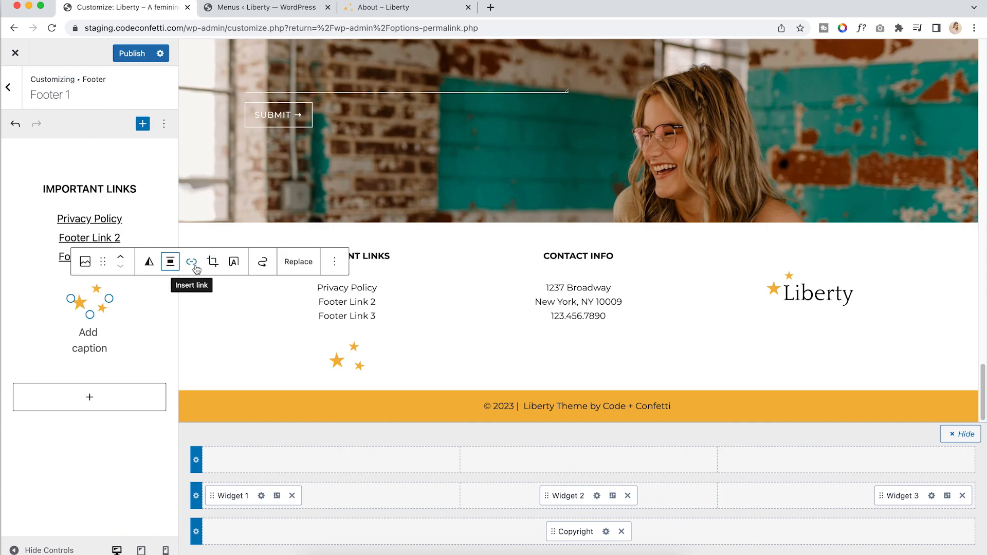
Remove the stars image block from Footer 1 and look over the Contact Info column in the preview
{"action": "left_click", "coordinate": [334, 263]}
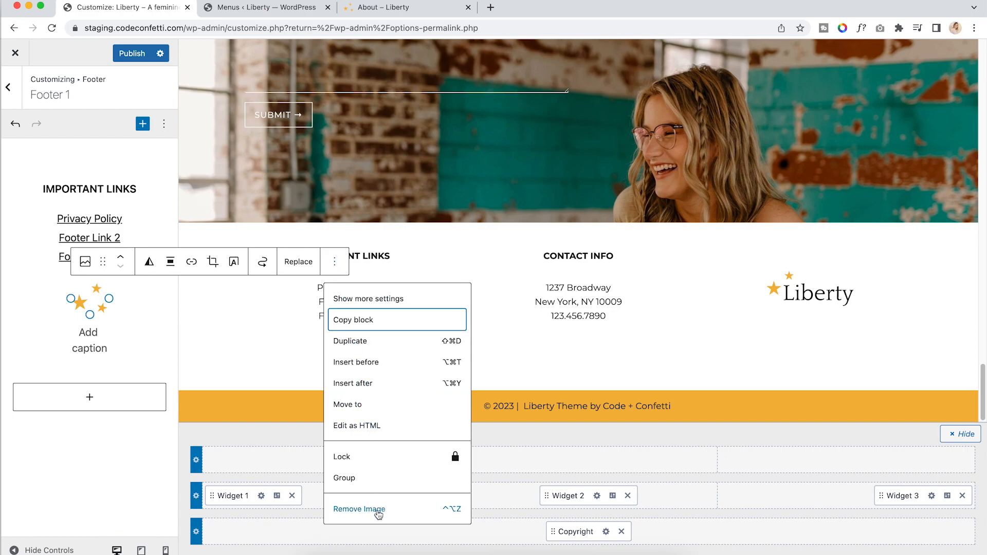
{"action": "left_click", "coordinate": [379, 510]}
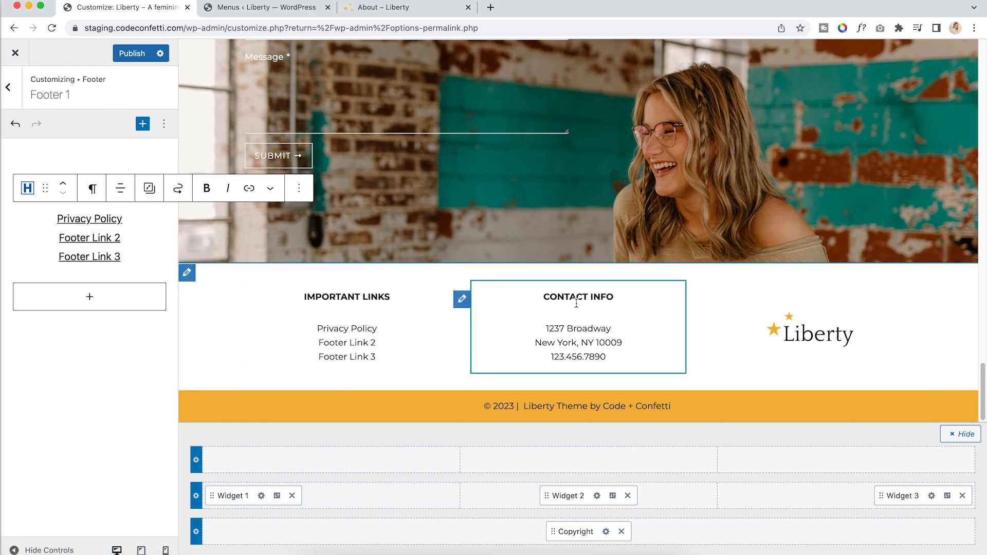
{"action": "left_click", "coordinate": [583, 332]}
{"action": "left_click_drag", "start_coordinate": [546, 328], "coordinate": [612, 357]}
{"action": "left_click", "coordinate": [589, 357]}
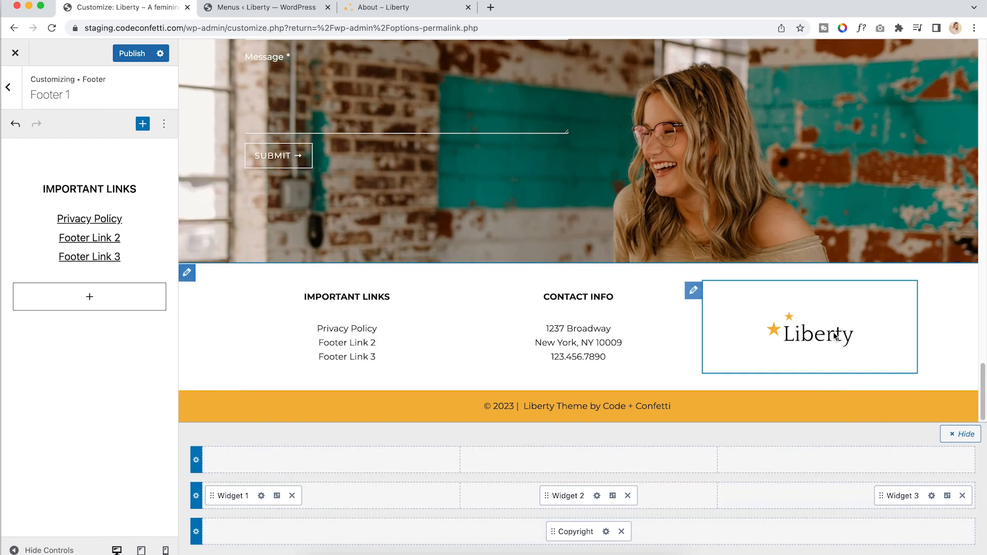
Try replacing the Liberty logo in Footer 3 with the black C logo from the Media Library, and undo the replacement
{"action": "left_click", "coordinate": [693, 291]}
{"action": "left_click", "coordinate": [66, 204]}
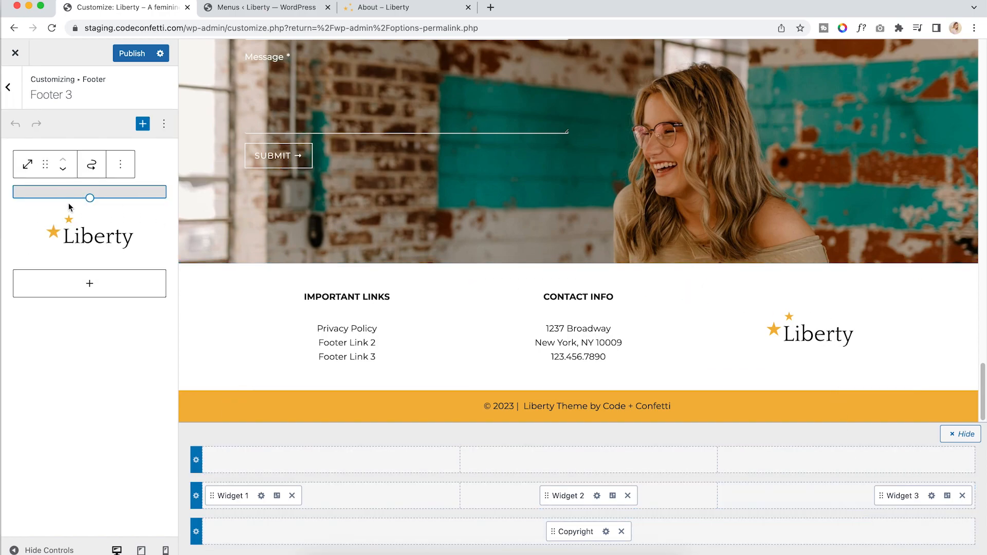
{"action": "left_click", "coordinate": [91, 238]}
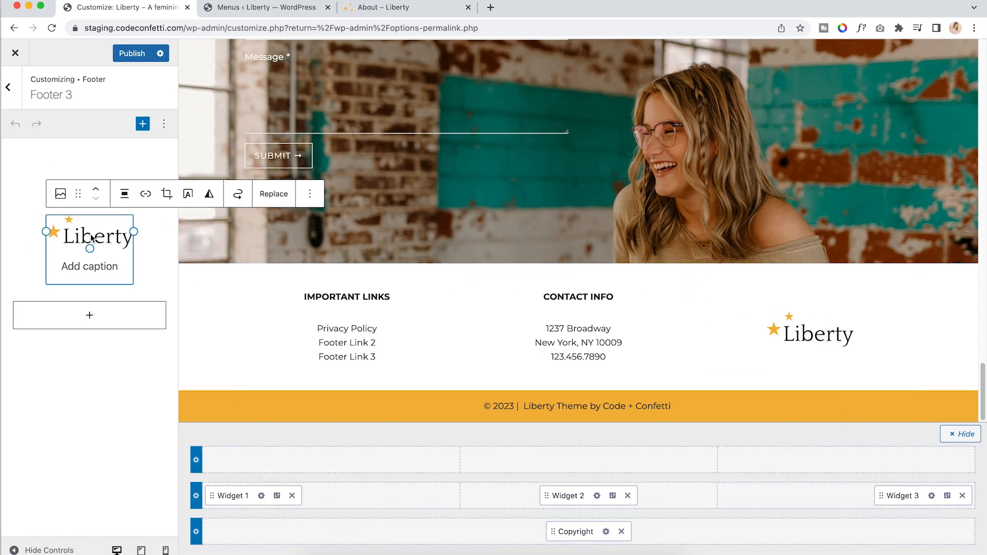
{"action": "left_click", "coordinate": [272, 195]}
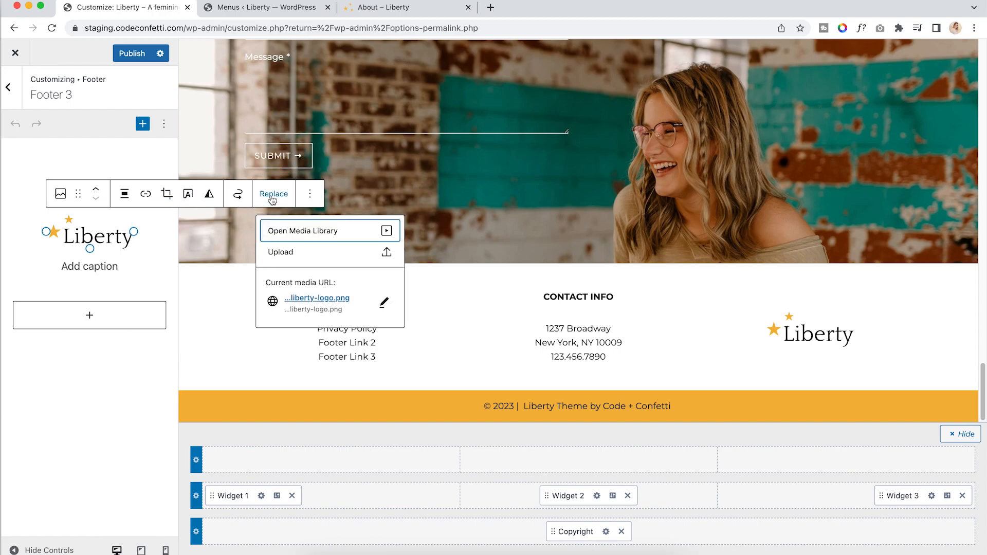
{"action": "left_click", "coordinate": [287, 239]}
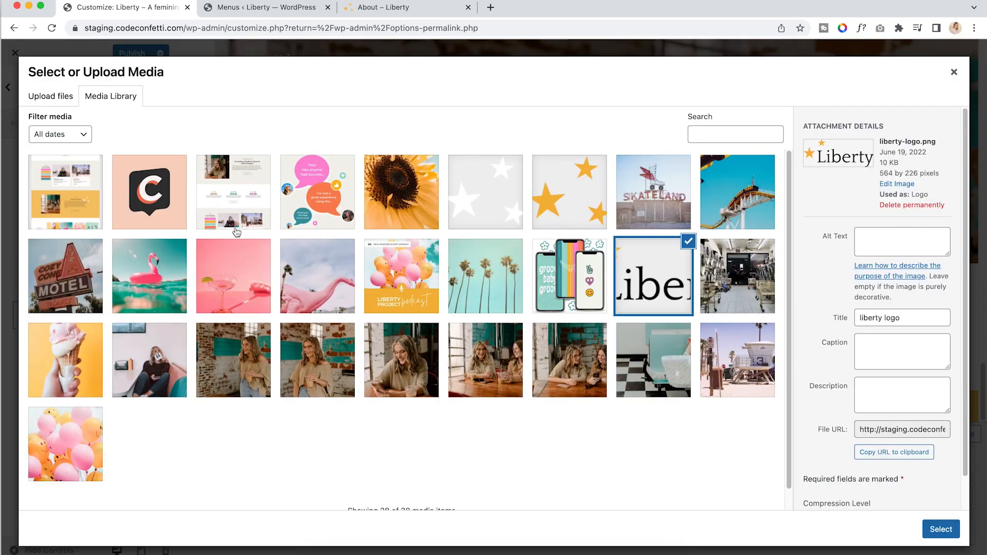
{"action": "left_click", "coordinate": [150, 204]}
{"action": "left_click", "coordinate": [940, 529]}
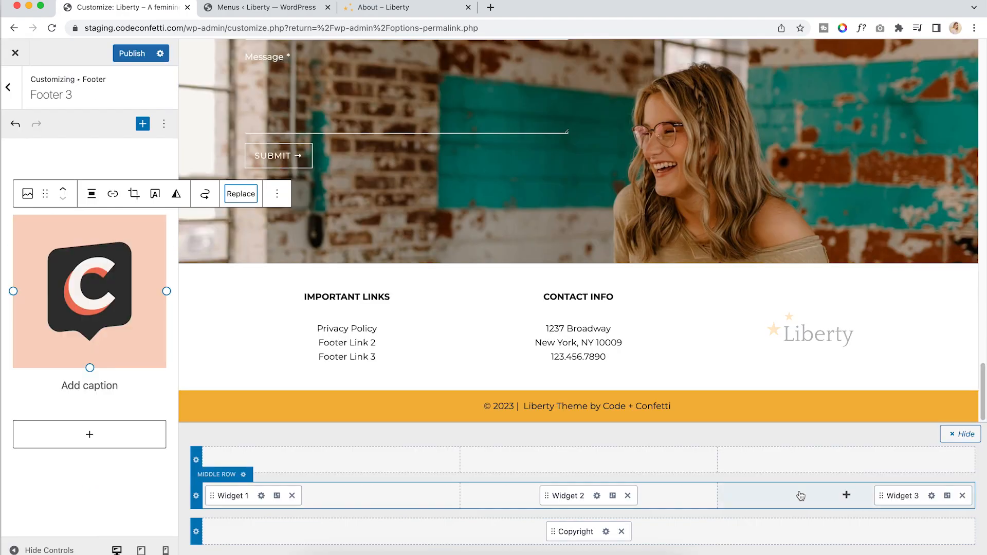
{"action": "scroll", "coordinate": [802, 364], "scroll_direction": "down", "scroll_amount": 3}
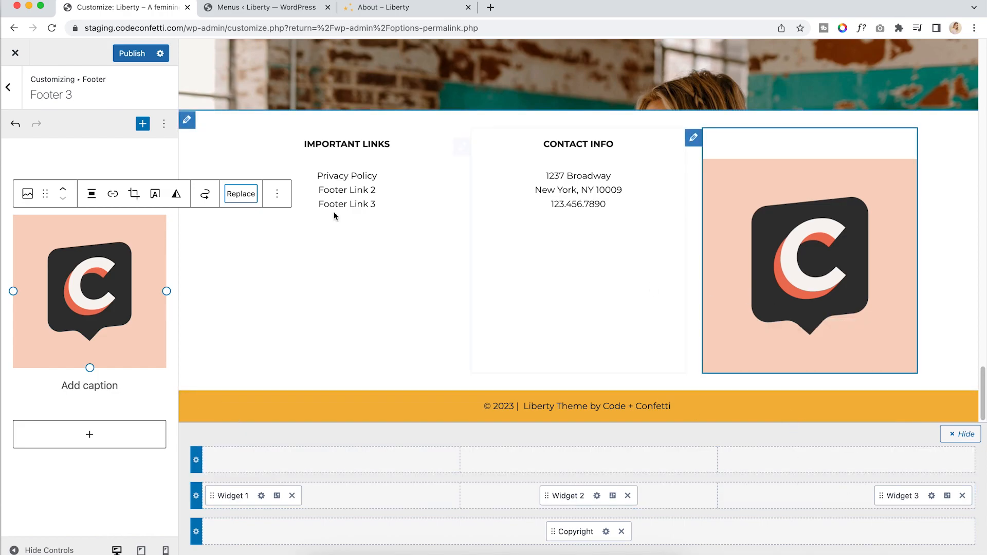
{"action": "left_click", "coordinate": [14, 125]}
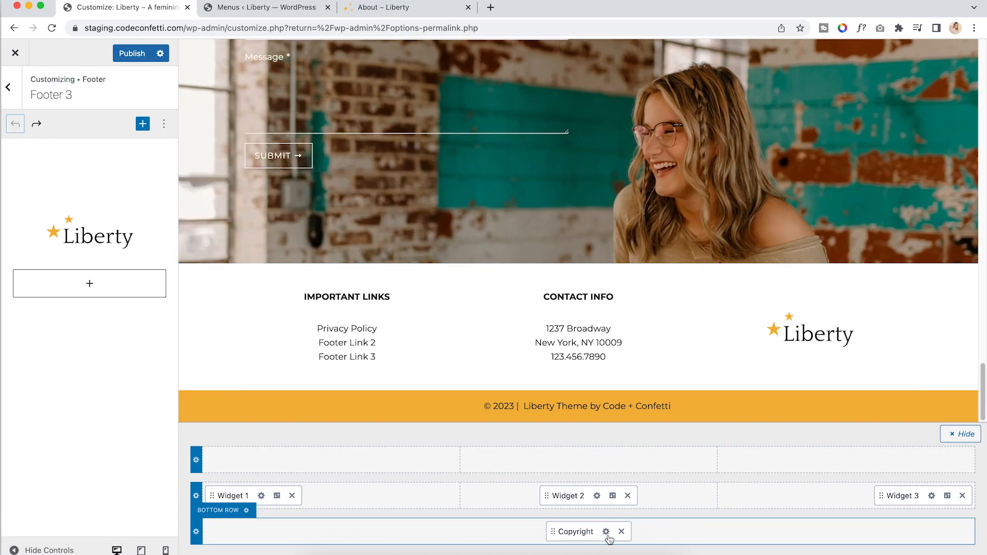
Open the footer Copyright item's general settings and examine the {copyright} and {year} placeholders in its text
{"action": "left_click", "coordinate": [606, 532]}
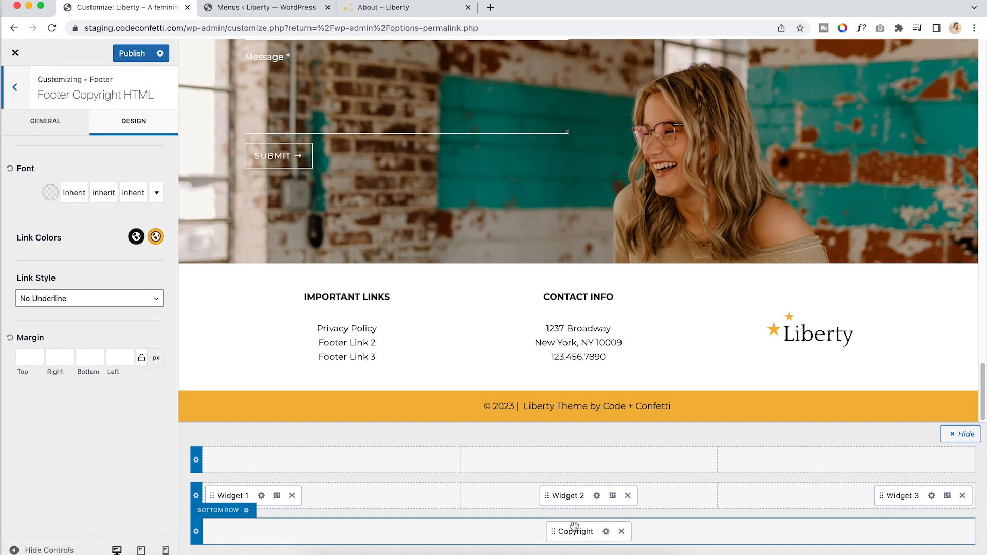
{"action": "left_click", "coordinate": [48, 130]}
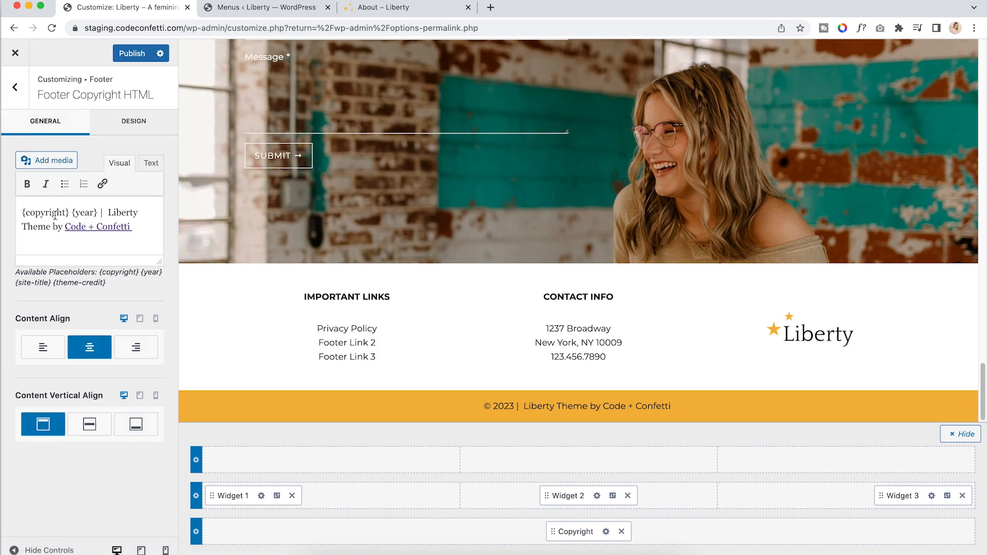
{"action": "left_click_drag", "start_coordinate": [22, 212], "coordinate": [98, 215]}
{"action": "left_click", "coordinate": [96, 215]}
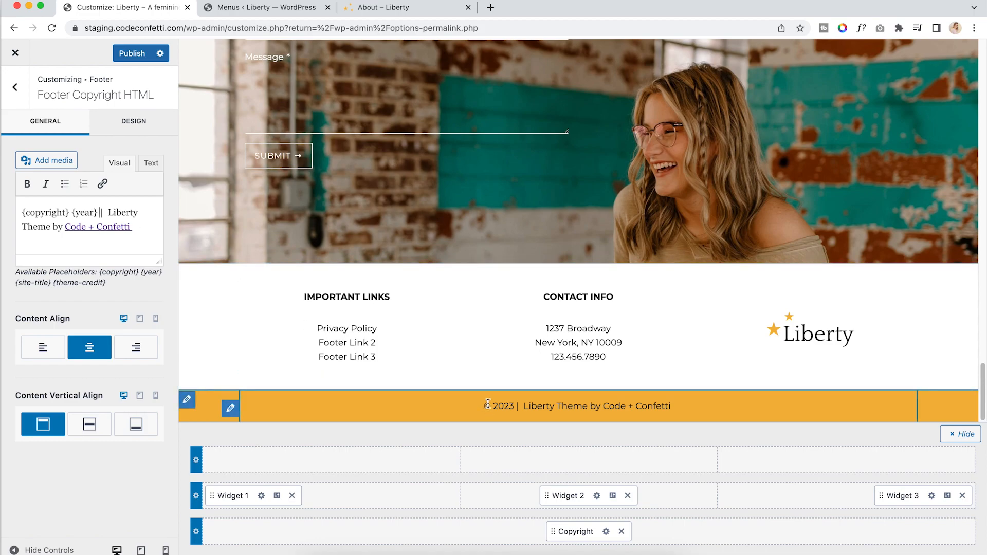
Retype the word Liberty in the footer copyright text and inspect the Code + Confetti link
{"action": "left_click_drag", "start_coordinate": [107, 212], "coordinate": [137, 223]}
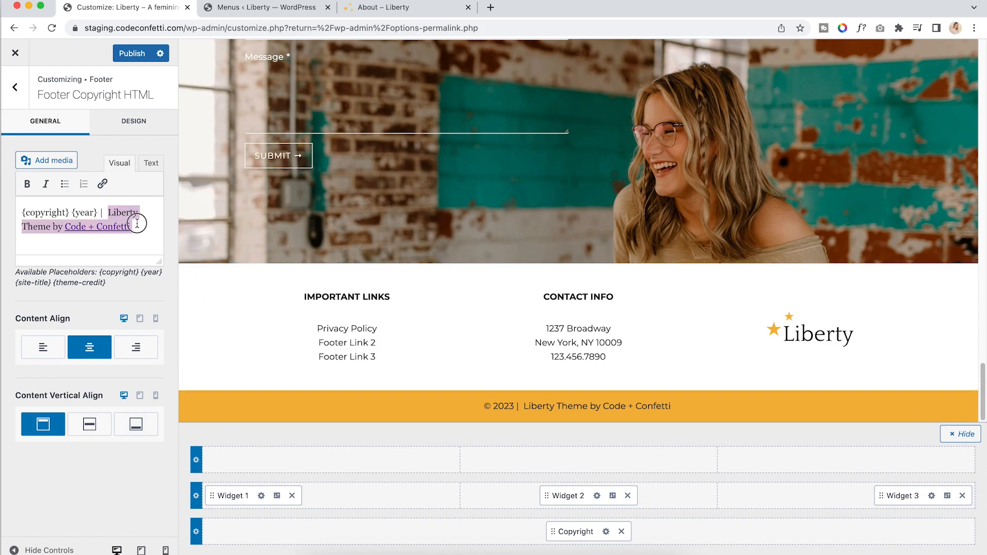
{"action": "left_click", "coordinate": [116, 211]}
{"action": "double_click", "coordinate": [122, 212]}
{"action": "key", "text": "BackSpace"}
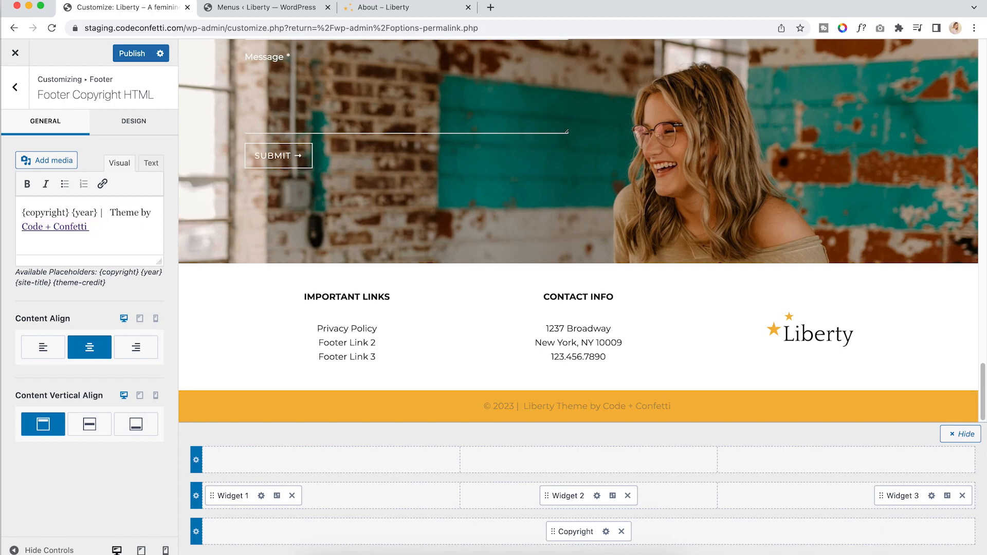
{"action": "type", "text": "Lib"}
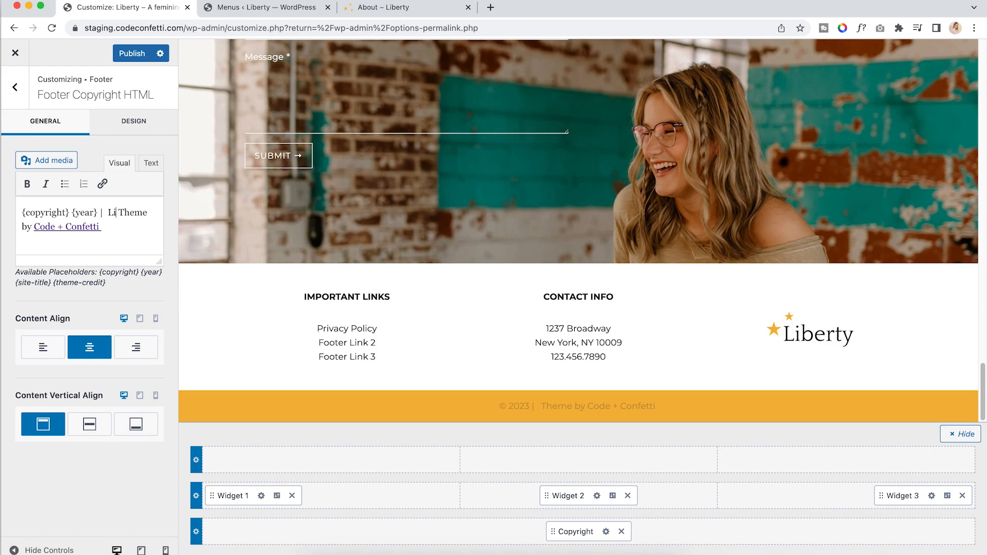
{"action": "type", "text": "erty"}
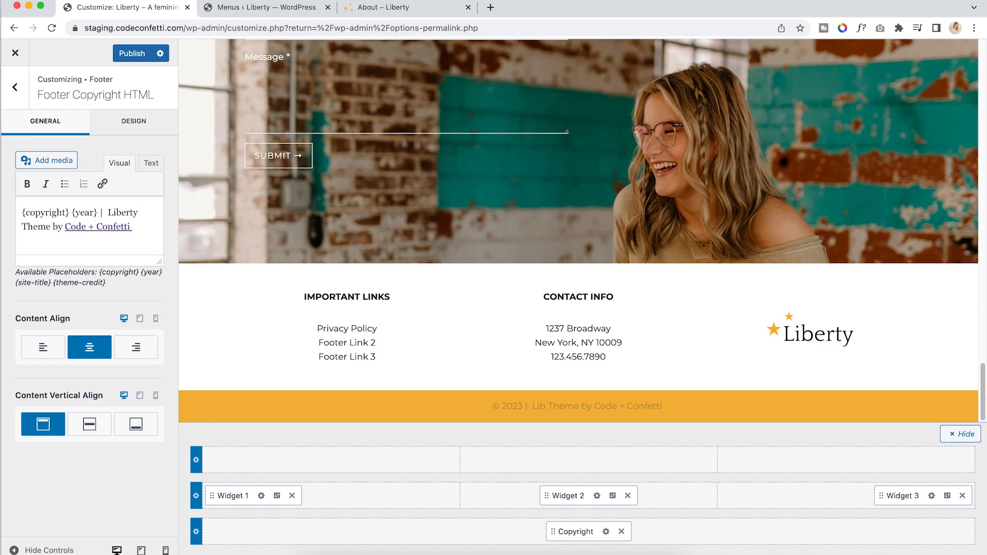
{"action": "left_click", "coordinate": [94, 226]}
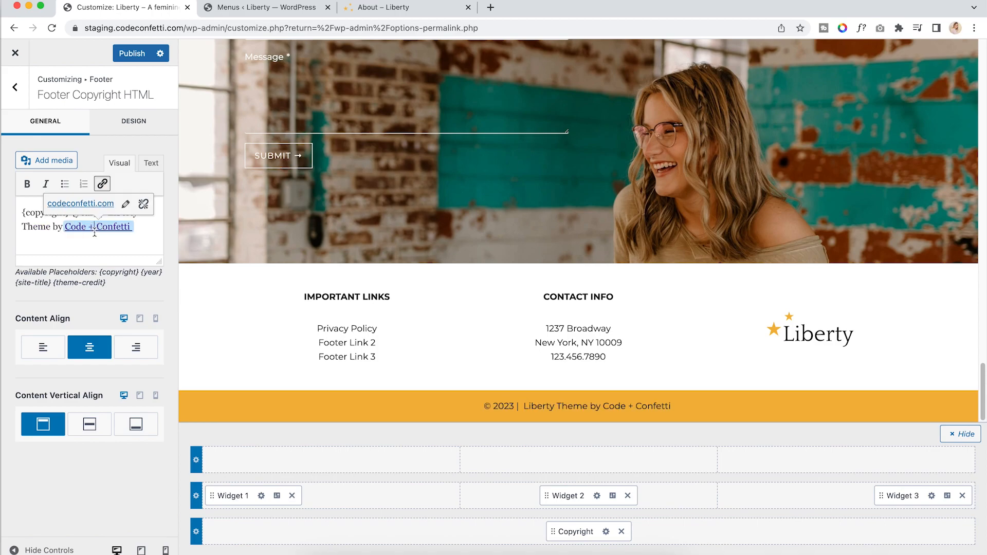
{"action": "left_click", "coordinate": [125, 206]}
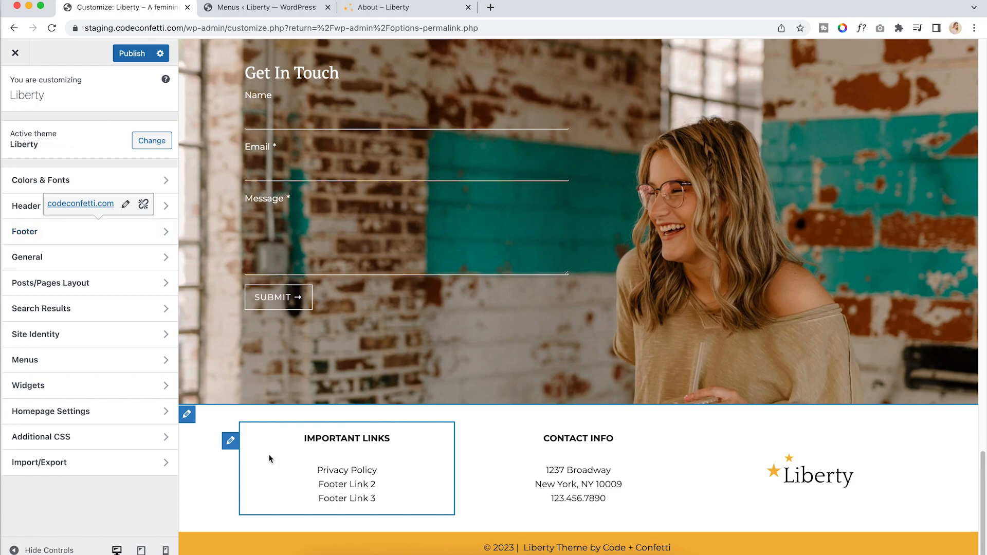
Open the footer's Widget 3 content in the customizer, and go to the Widgets page in the WordPress dashboard
{"action": "left_click", "coordinate": [42, 234]}
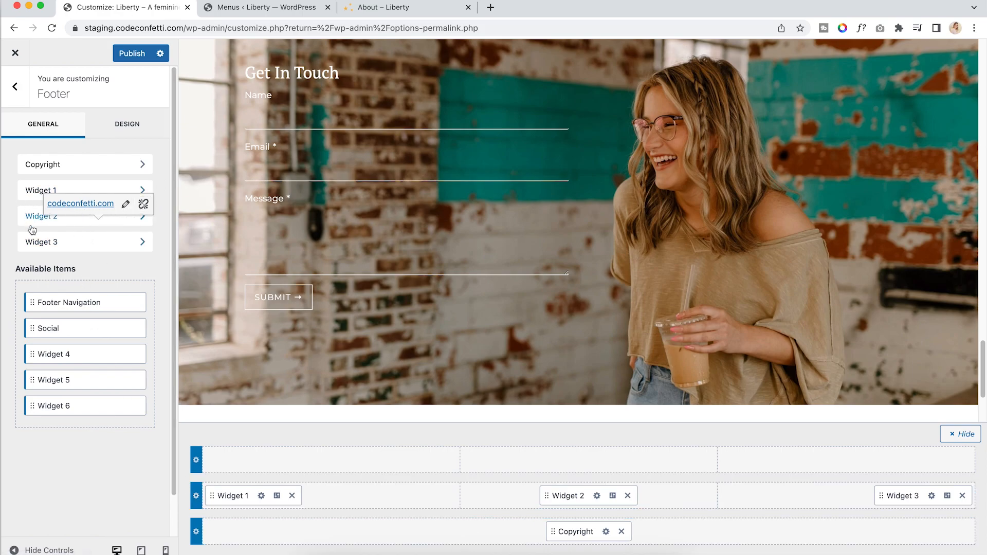
{"action": "left_click", "coordinate": [89, 247]}
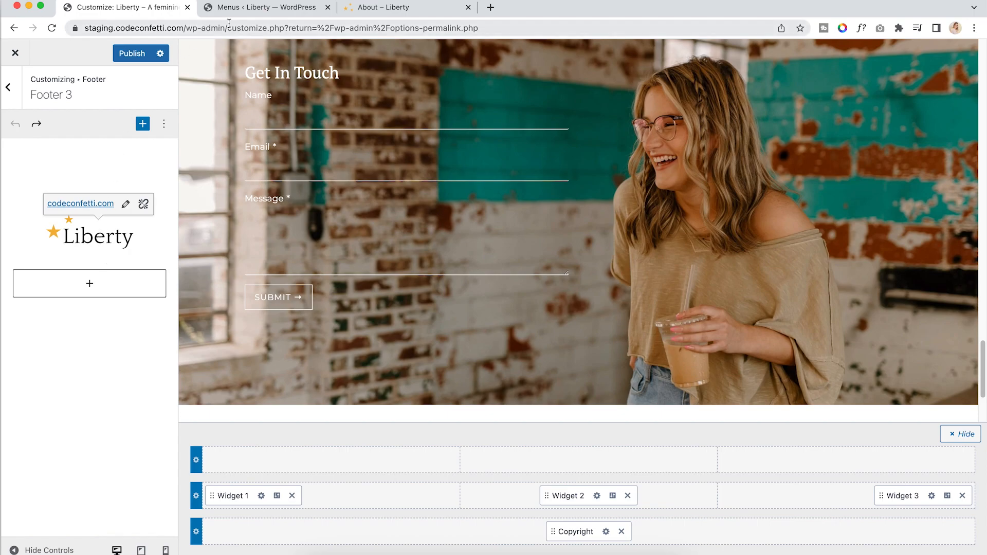
{"action": "left_click", "coordinate": [245, 9]}
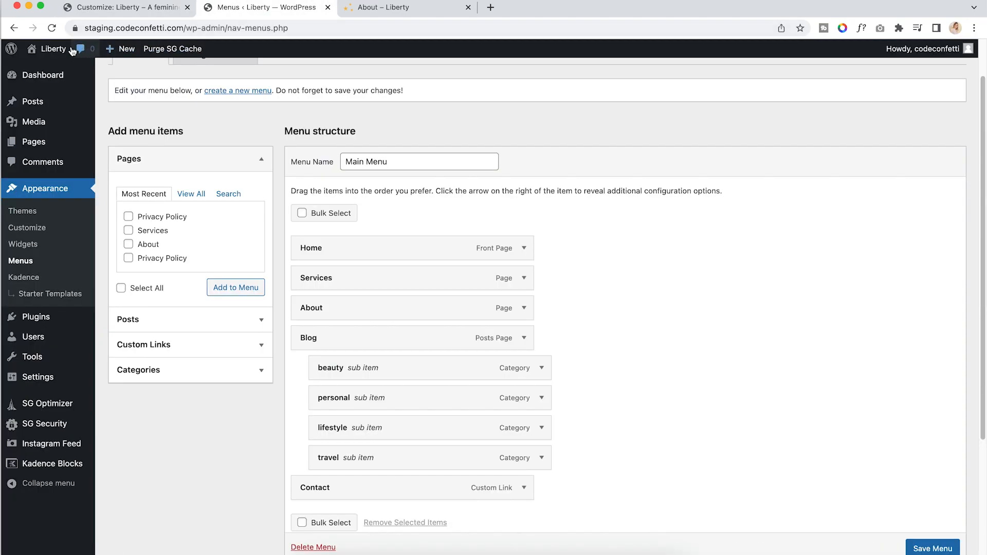
{"action": "mouse_move", "coordinate": [38, 79]}
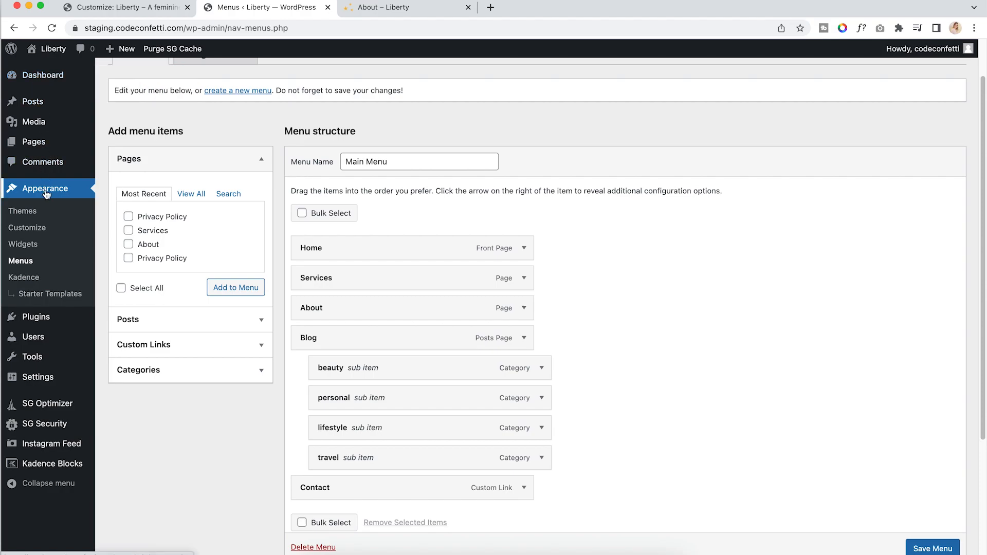
{"action": "left_click", "coordinate": [23, 245]}
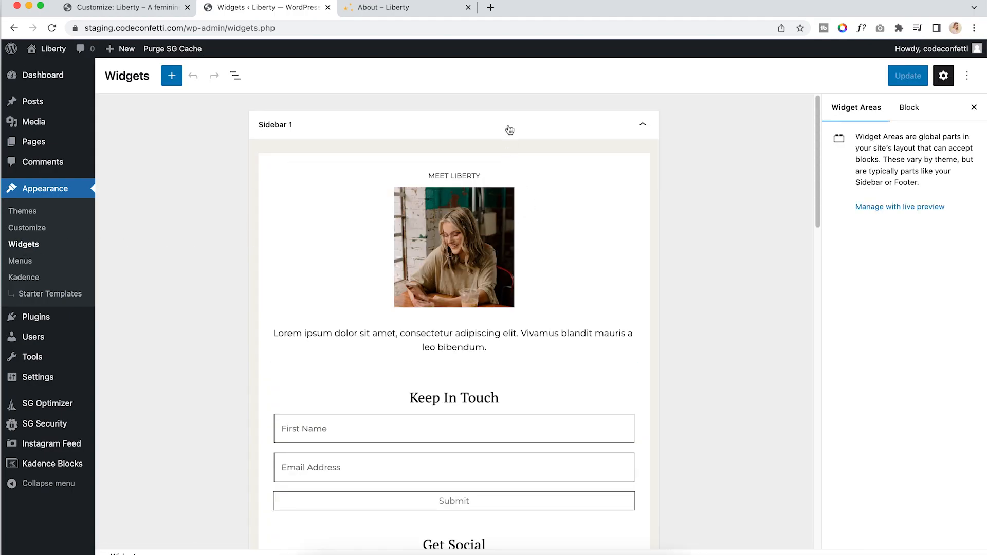
Look through the list of widget areas and the inactive widgets, and select the photo block in Sidebar 1
{"action": "left_click", "coordinate": [647, 129]}
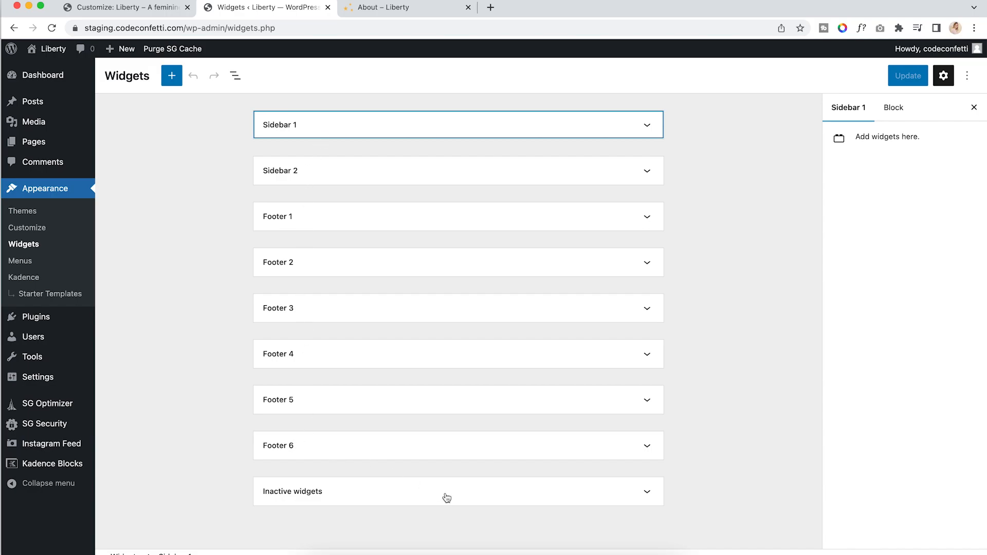
{"action": "left_click", "coordinate": [645, 495]}
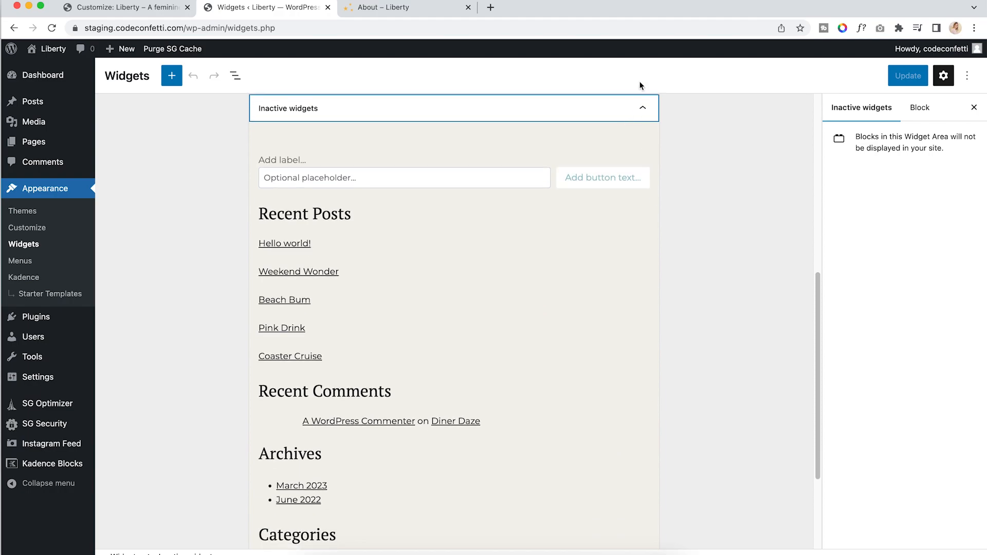
{"action": "left_click", "coordinate": [652, 110]}
{"action": "left_click", "coordinate": [637, 120]}
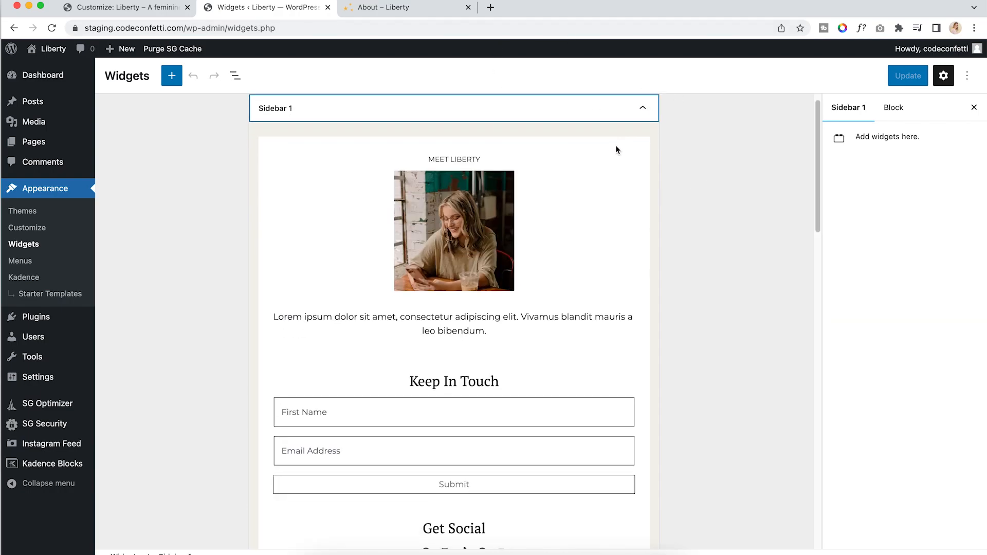
{"action": "left_click", "coordinate": [544, 180]}
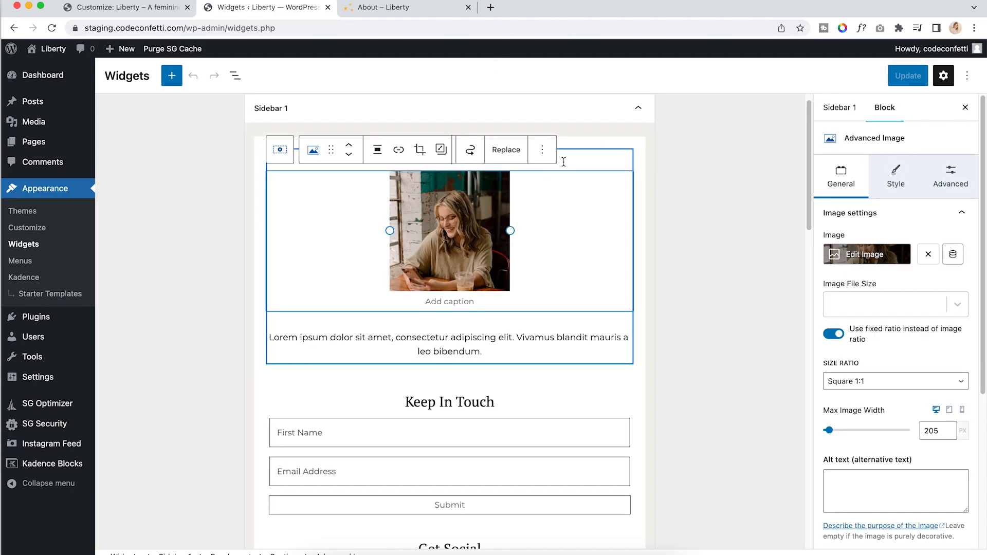
Switch to the live site and open the Blog page to view its sidebar
{"action": "left_click", "coordinate": [394, 8]}
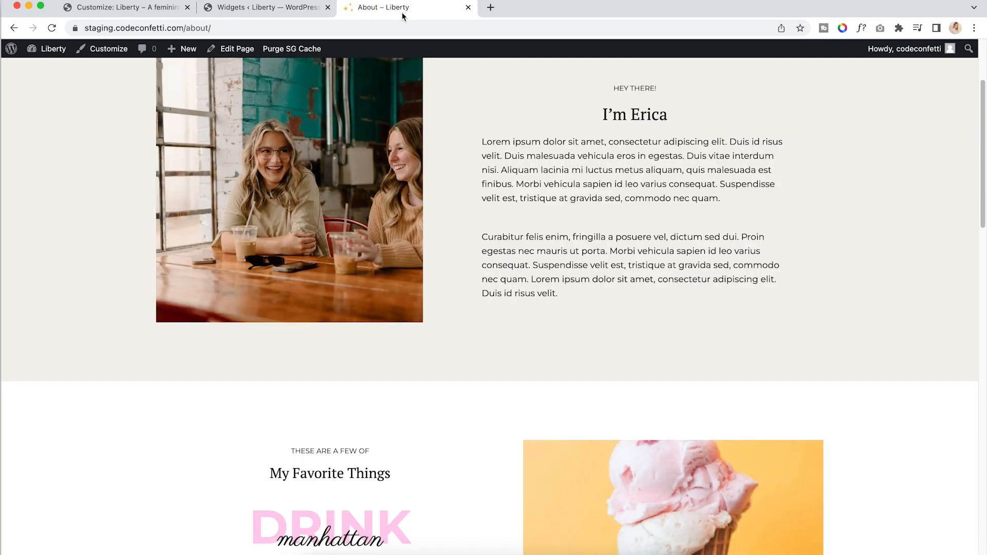
{"action": "scroll", "coordinate": [585, 124], "scroll_direction": "up", "scroll_amount": 5}
{"action": "mouse_move", "coordinate": [754, 105]}
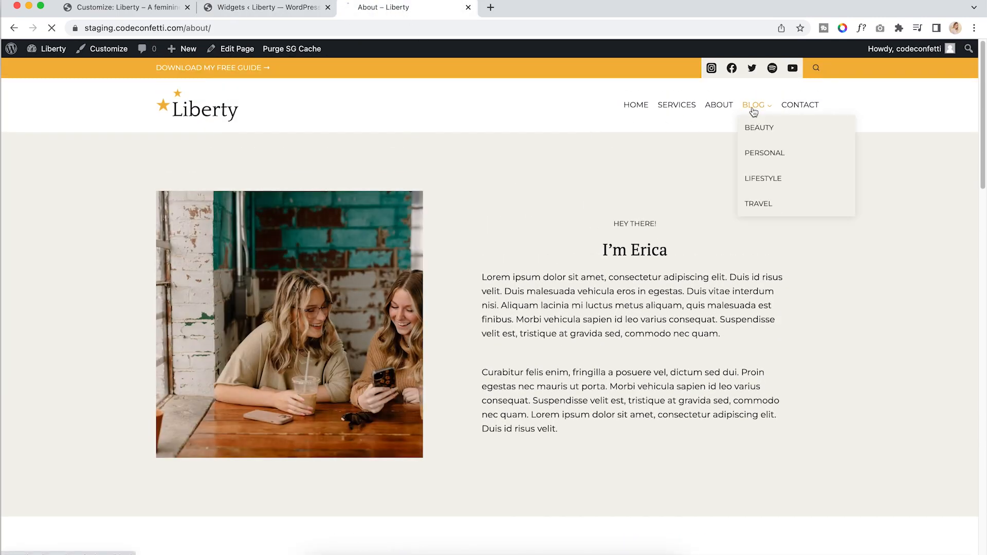
{"action": "left_click", "coordinate": [776, 155]}
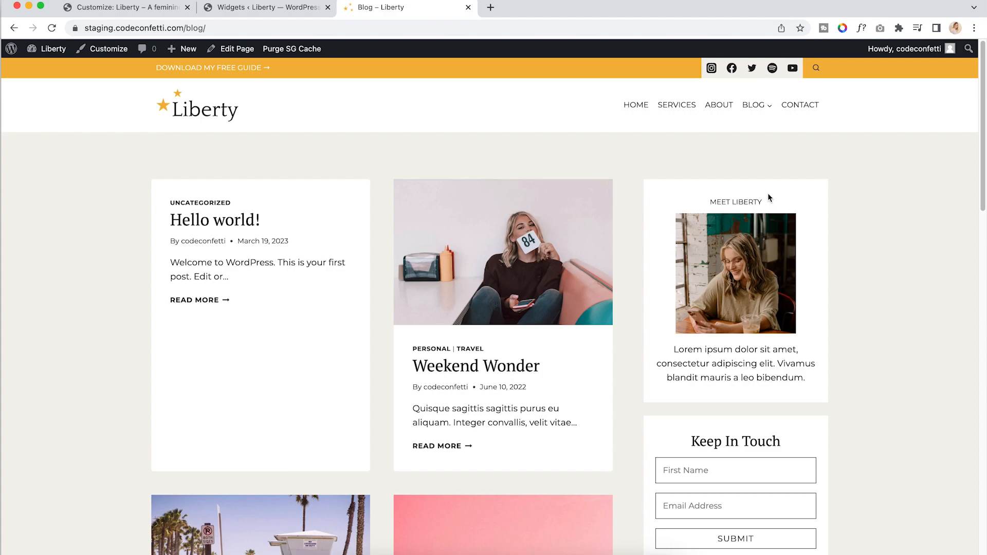
Look through the sidebar sections beside the posts on the live Blog page, down to the Instagram feed
{"action": "scroll", "coordinate": [763, 334], "scroll_direction": "down", "scroll_amount": 5}
{"action": "scroll", "coordinate": [764, 324], "scroll_direction": "down", "scroll_amount": 12}
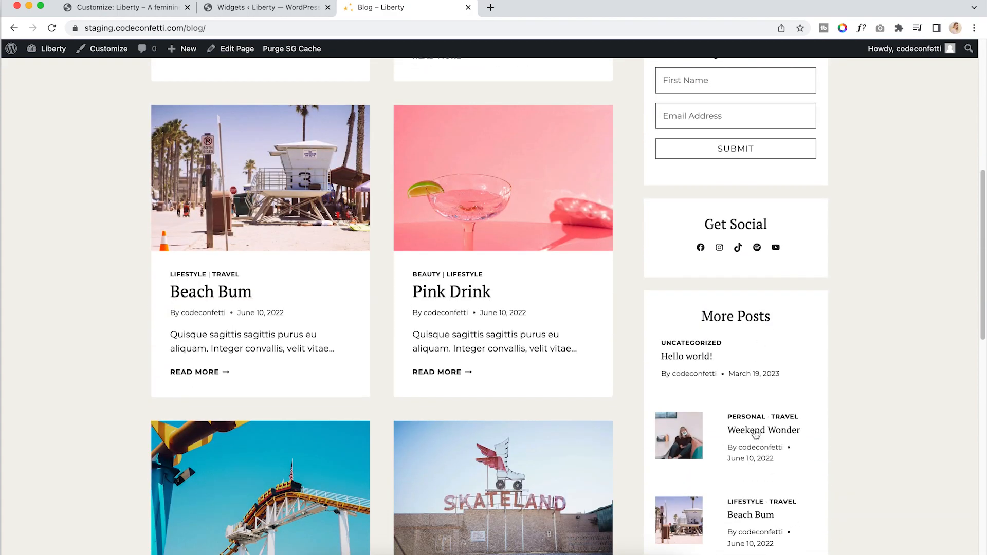
{"action": "scroll", "coordinate": [744, 406], "scroll_direction": "up", "scroll_amount": 2}
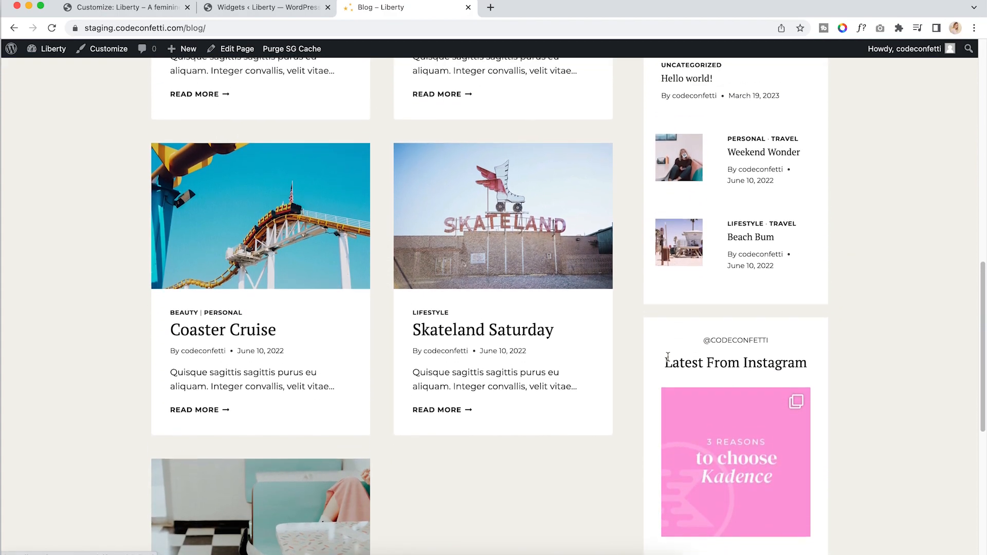
Open the Skateland Saturday post and review the sidebar beside its content
{"action": "left_click", "coordinate": [522, 349]}
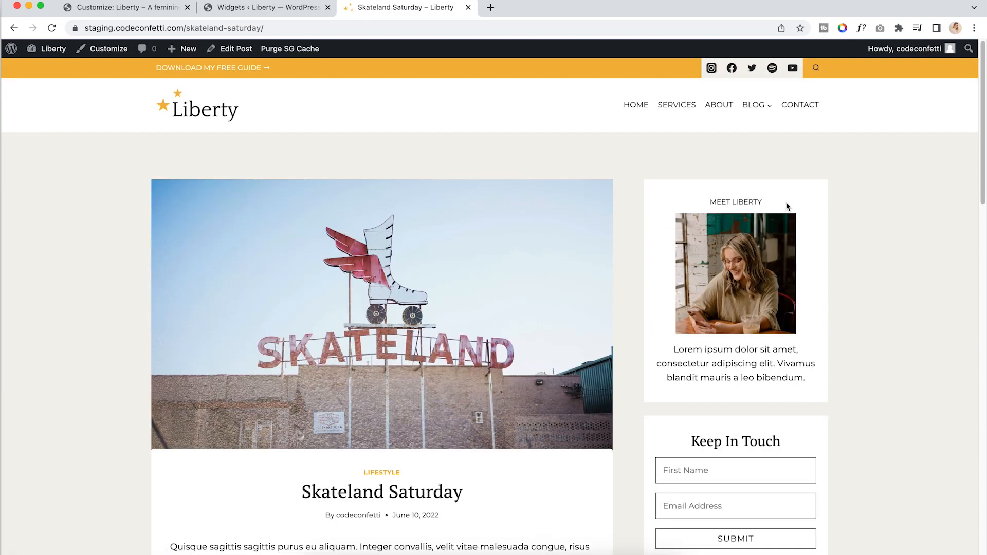
{"action": "scroll", "coordinate": [803, 443], "scroll_direction": "down", "scroll_amount": 6}
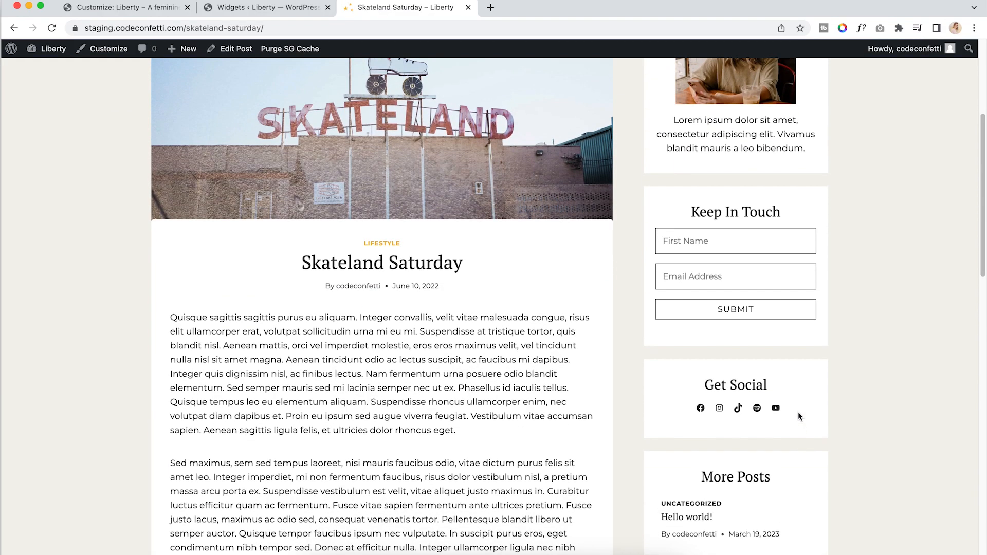
{"action": "scroll", "coordinate": [797, 412], "scroll_direction": "down", "scroll_amount": 5}
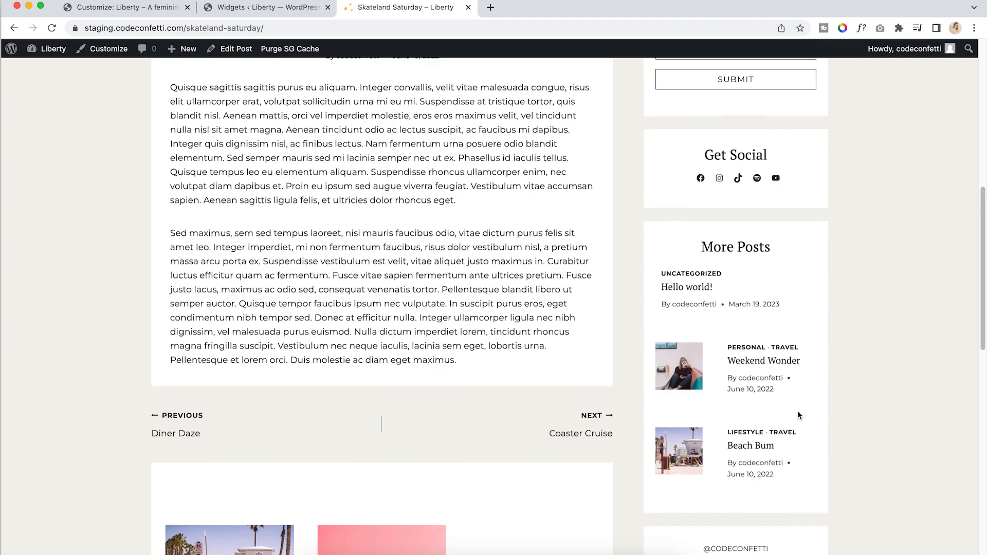
{"action": "scroll", "coordinate": [798, 411], "scroll_direction": "down", "scroll_amount": 2}
{"action": "scroll", "coordinate": [797, 412], "scroll_direction": "up", "scroll_amount": 10}
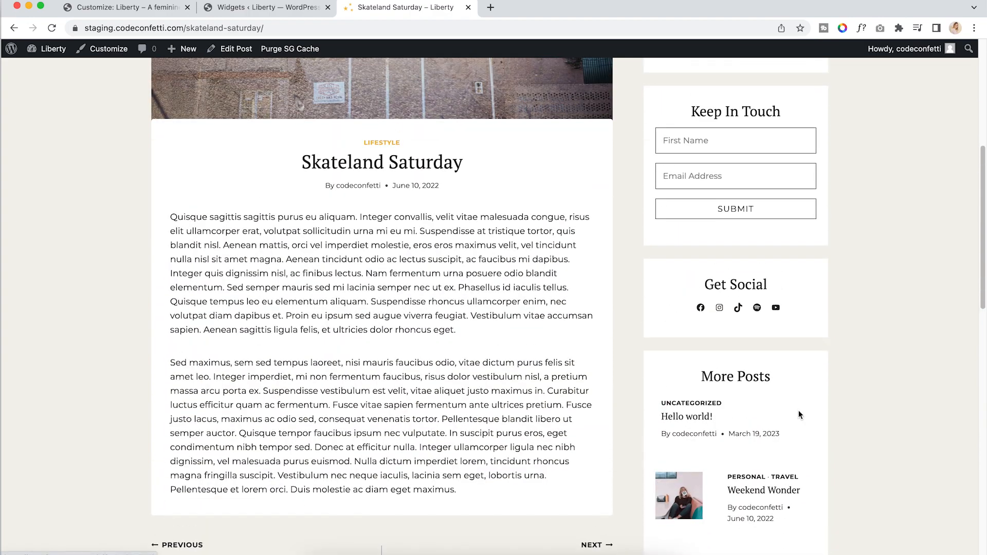
Return to the Widgets page and inspect Sidebar 1's Meet Liberty row, photo, Keep In Touch heading and social icons
{"action": "left_click", "coordinate": [241, 10]}
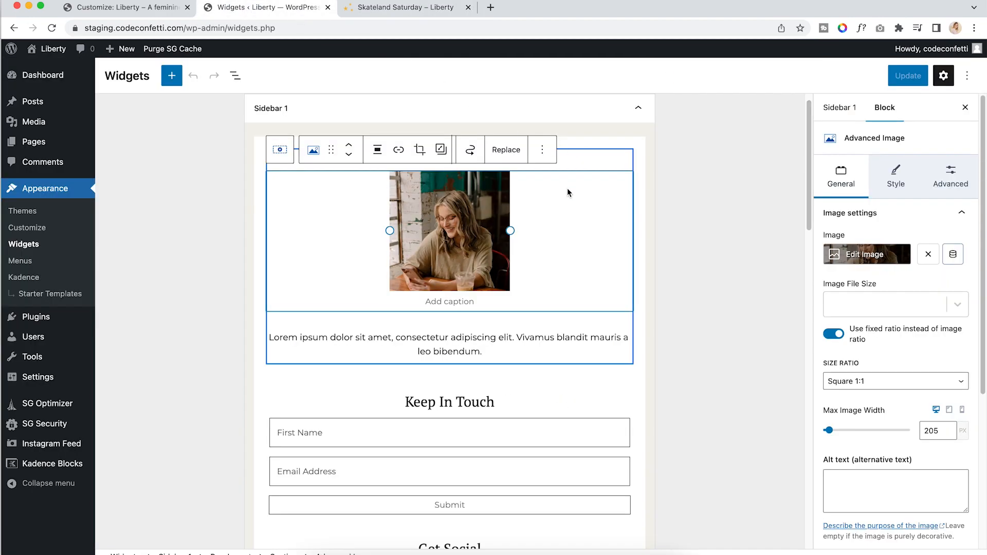
{"action": "left_click", "coordinate": [603, 138]}
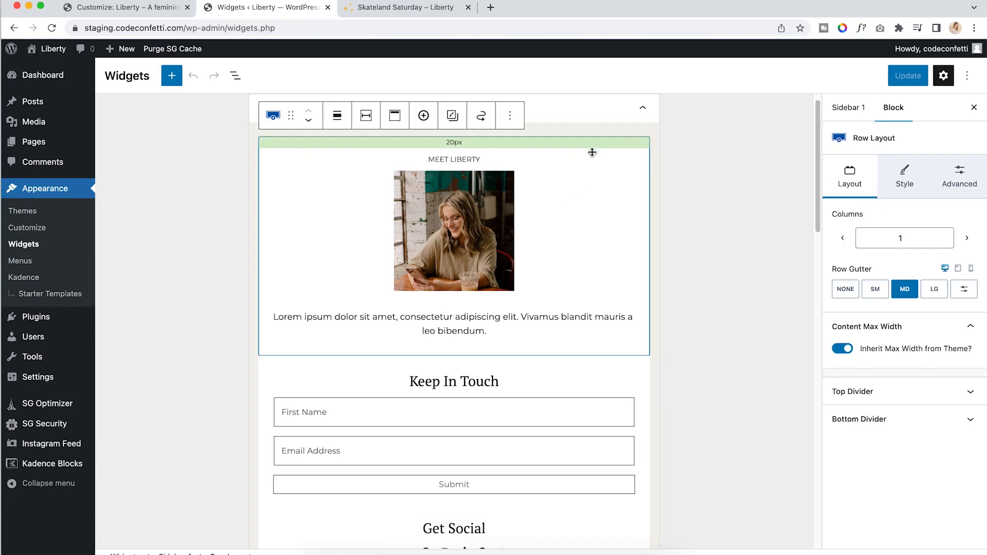
{"action": "left_click", "coordinate": [560, 215]}
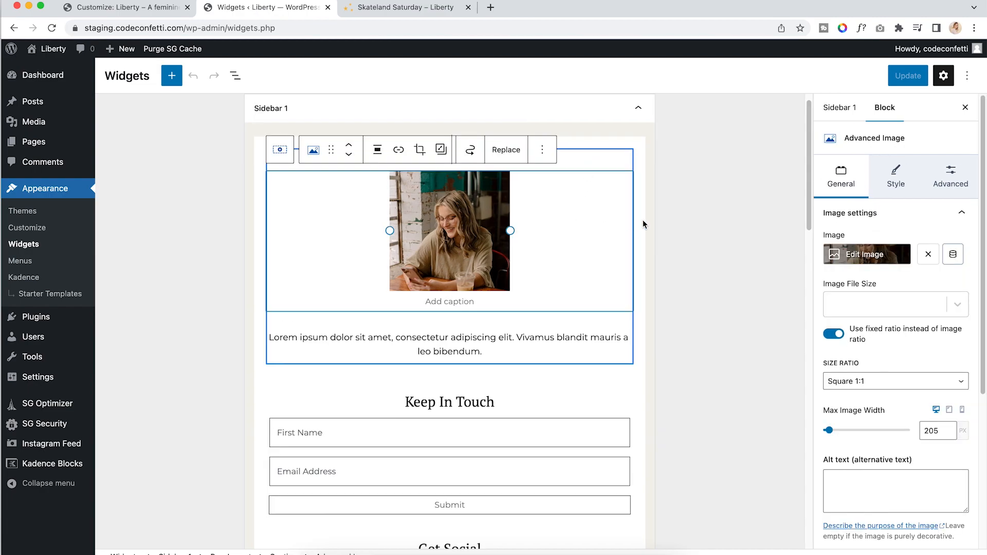
{"action": "left_click", "coordinate": [533, 396]}
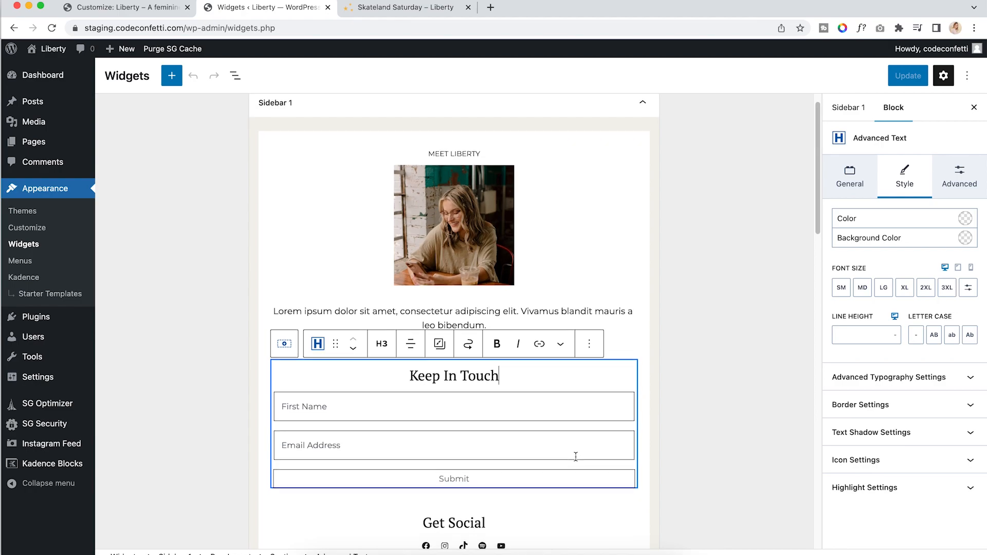
{"action": "scroll", "coordinate": [521, 401], "scroll_direction": "down", "scroll_amount": 3}
{"action": "left_click", "coordinate": [539, 400]}
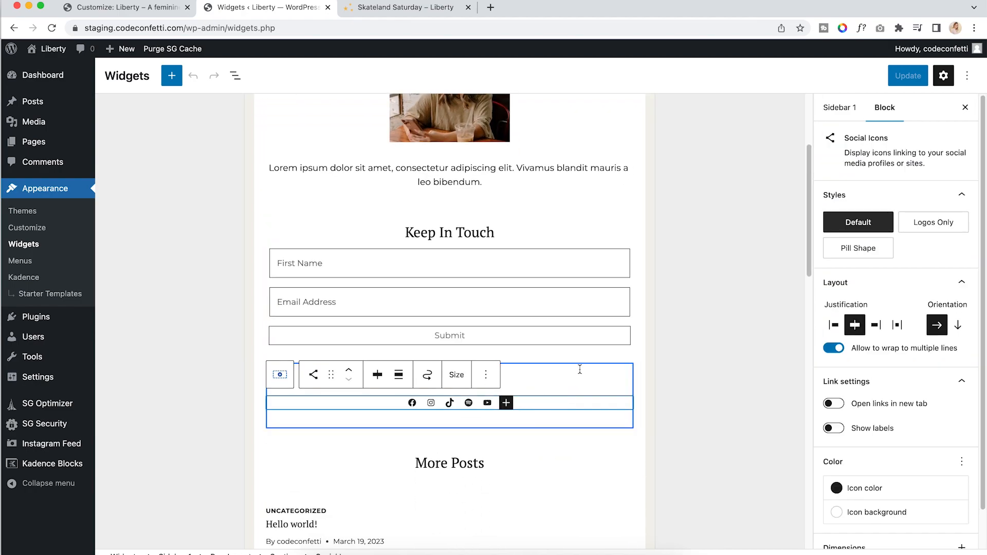
{"action": "scroll", "coordinate": [578, 349], "scroll_direction": "up", "scroll_amount": 4}
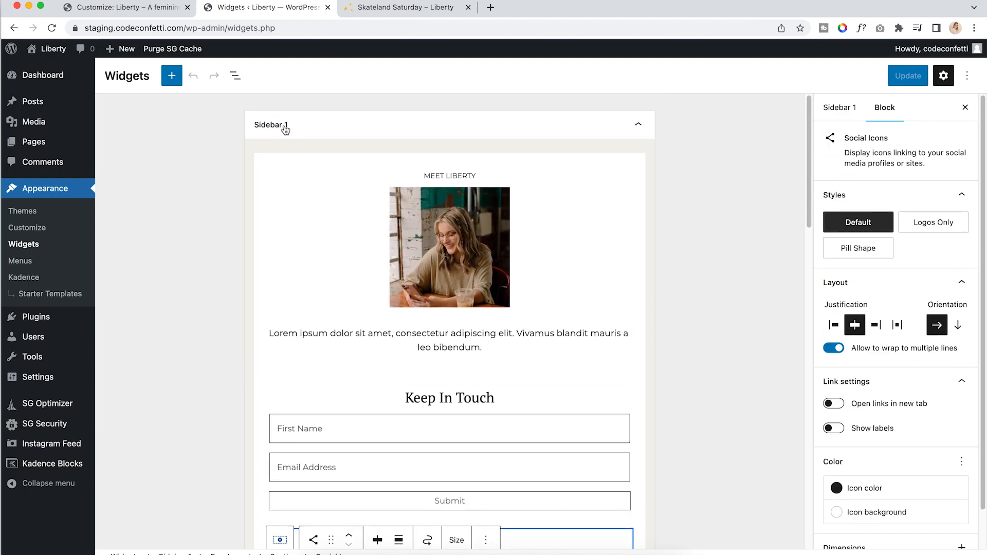
Show the block List View and select Sidebar 1 and each of its first three Row Layout blocks in turn
{"action": "left_click", "coordinate": [236, 78]}
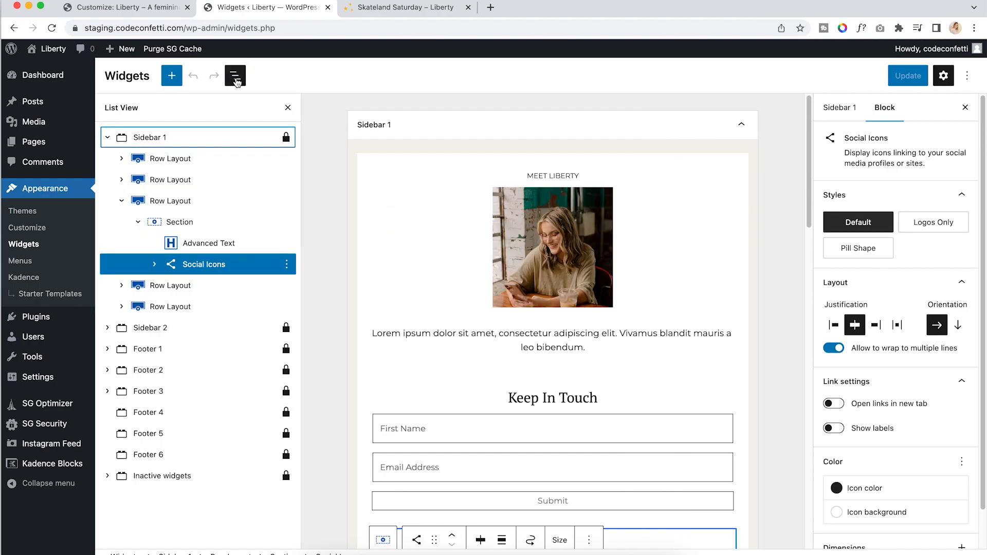
{"action": "left_click", "coordinate": [178, 139]}
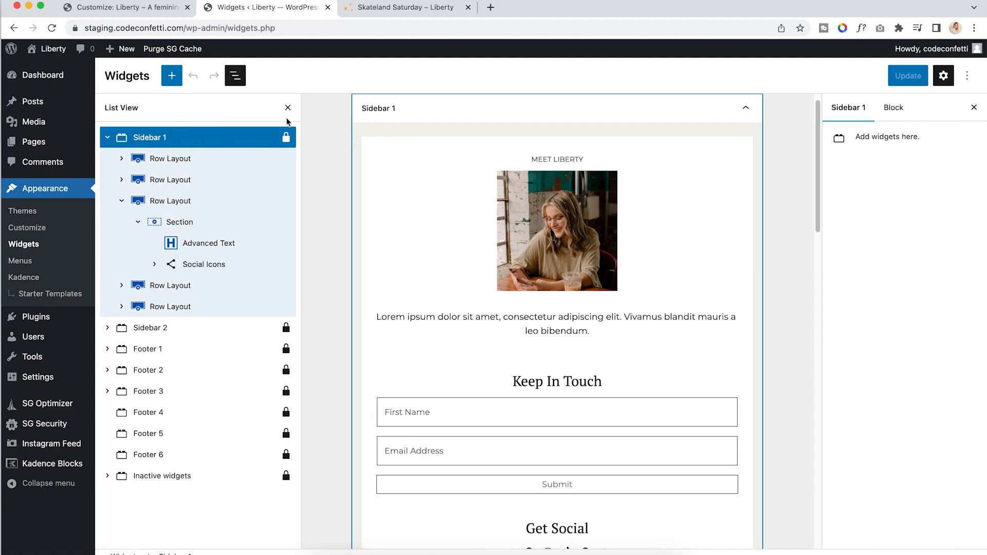
{"action": "left_click", "coordinate": [173, 163]}
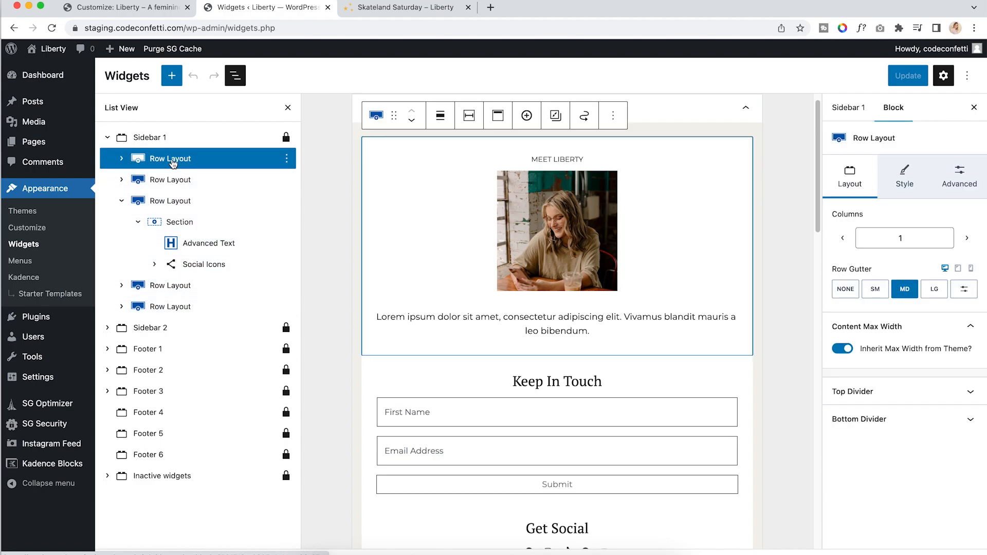
{"action": "left_click", "coordinate": [176, 185]}
{"action": "scroll", "coordinate": [383, 276], "scroll_direction": "down", "scroll_amount": 3}
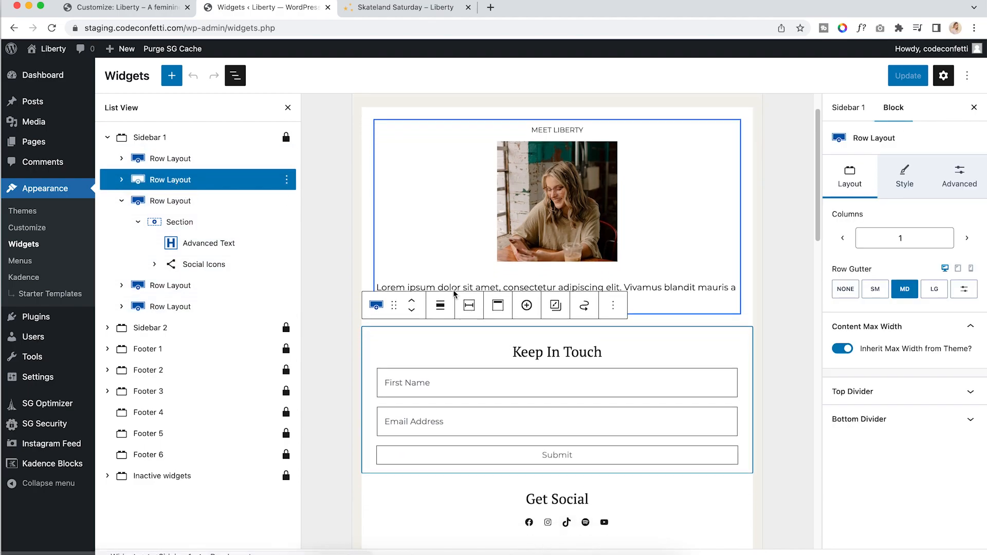
{"action": "left_click", "coordinate": [191, 204]}
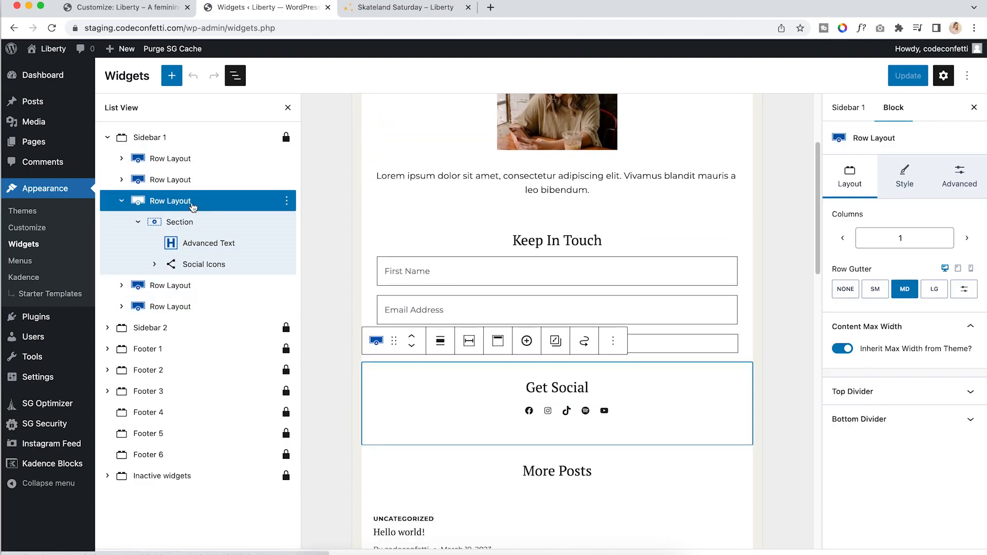
Inspect the blocks nested in the Get Social row: its section, Advanced Text heading and Social Icons
{"action": "left_click", "coordinate": [124, 203]}
{"action": "left_click", "coordinate": [124, 204]}
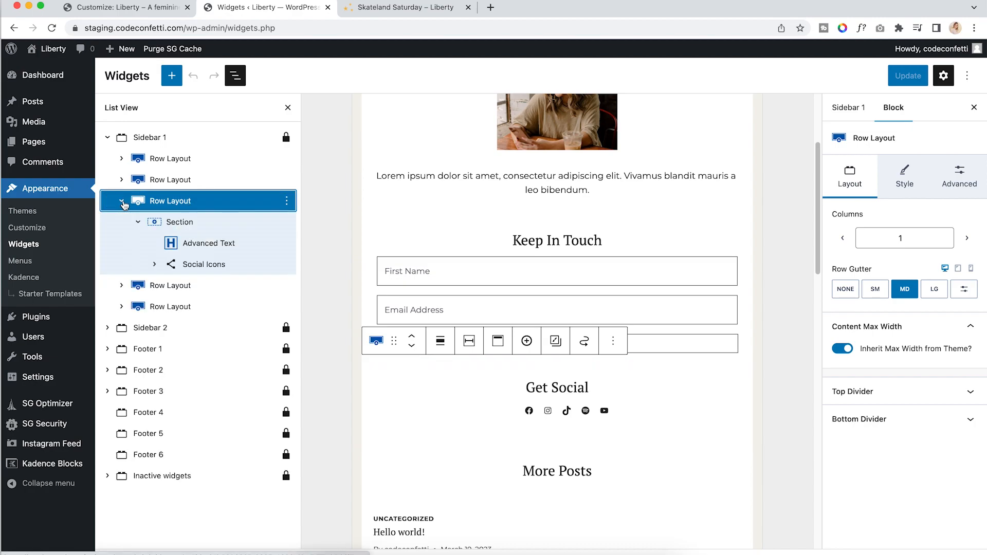
{"action": "left_click", "coordinate": [202, 224]}
{"action": "left_click", "coordinate": [205, 248]}
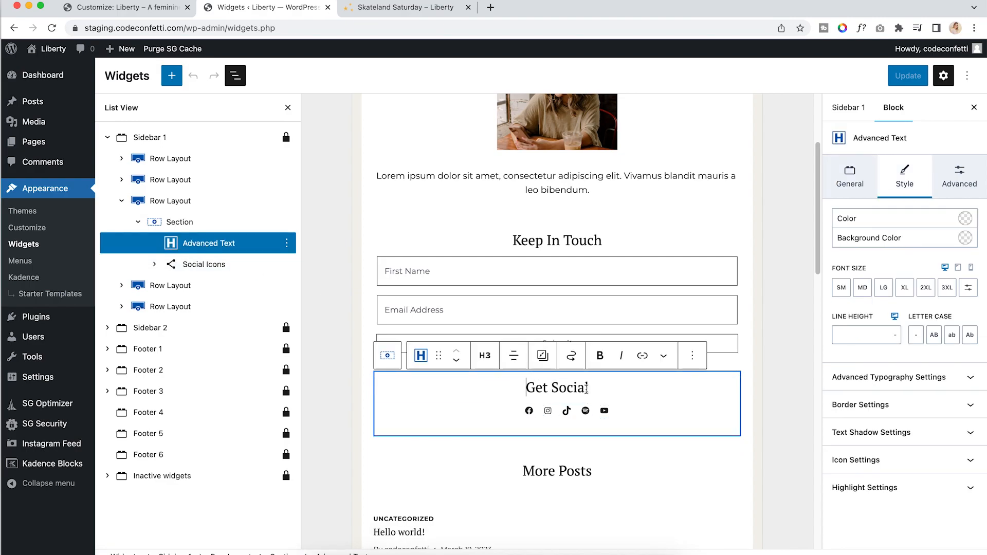
{"action": "left_click", "coordinate": [493, 381]}
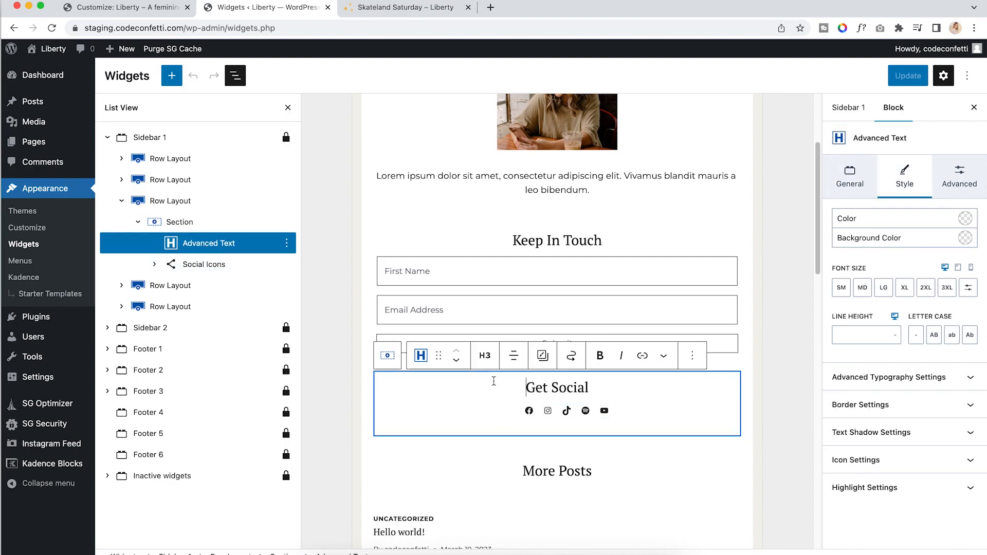
{"action": "left_click", "coordinate": [208, 268]}
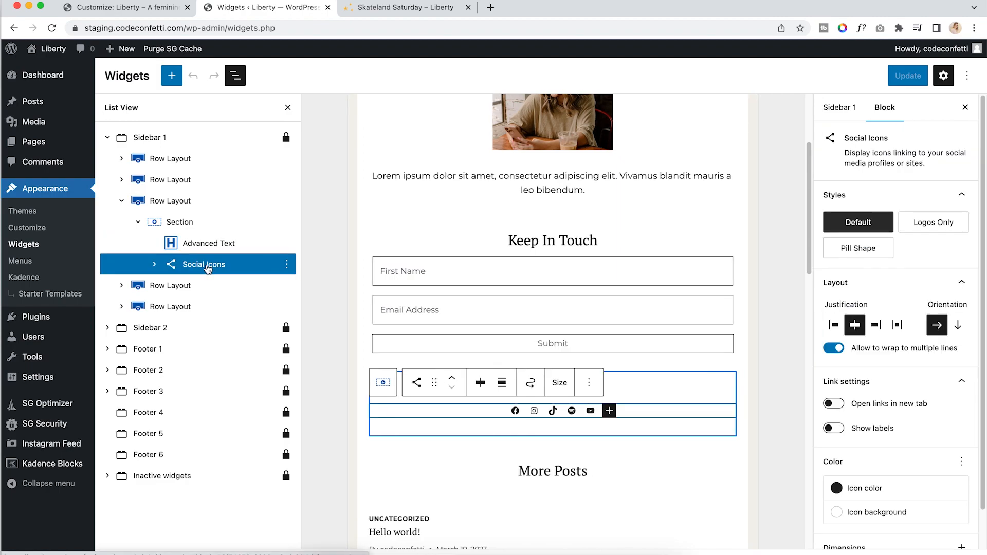
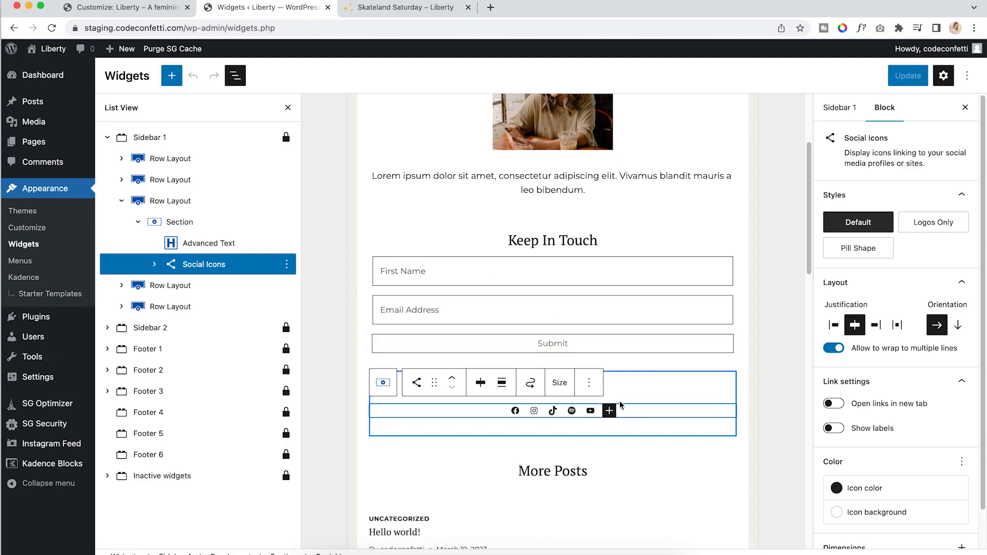
Examine the Facebook icon's block options and the link fields of the Facebook and Instagram icons under Get Social
{"action": "scroll", "coordinate": [616, 401], "scroll_direction": "down", "scroll_amount": 1}
{"action": "scroll", "coordinate": [615, 393], "scroll_direction": "down", "scroll_amount": 2}
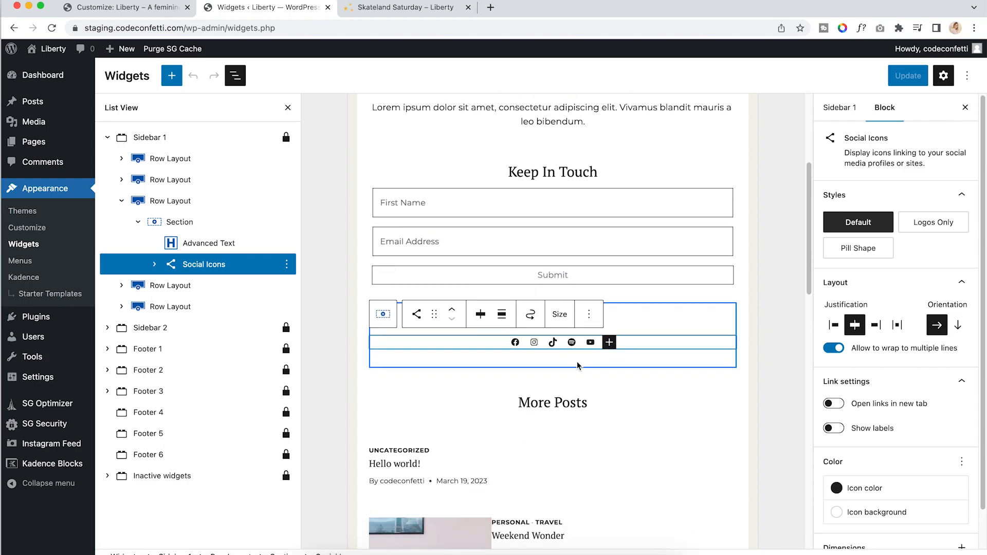
{"action": "left_click", "coordinate": [515, 344]}
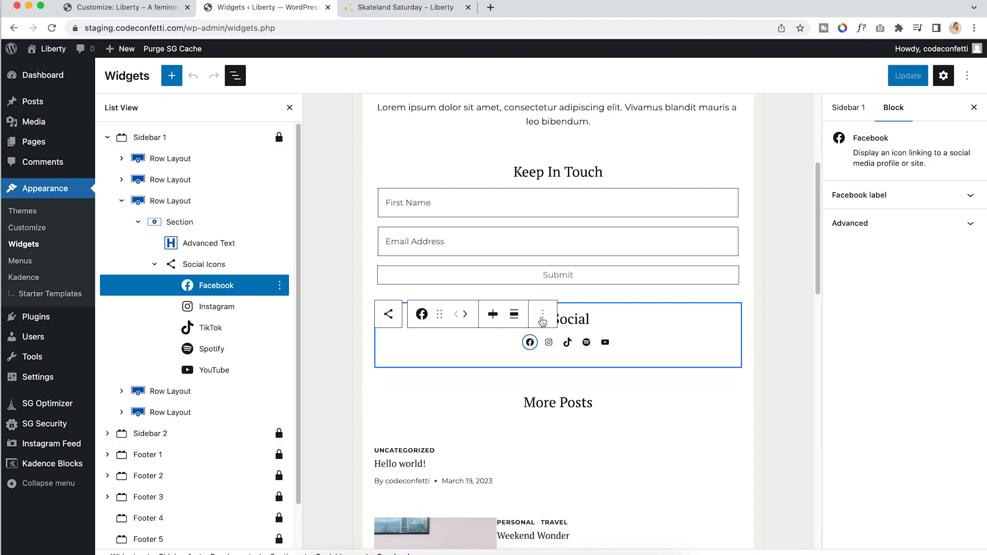
{"action": "left_click", "coordinate": [541, 318]}
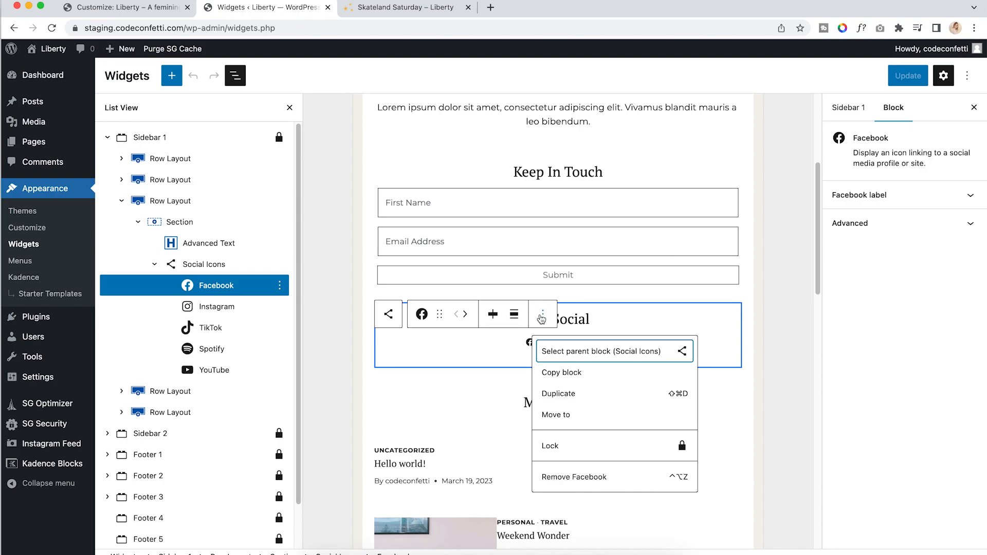
{"action": "left_click", "coordinate": [541, 317]}
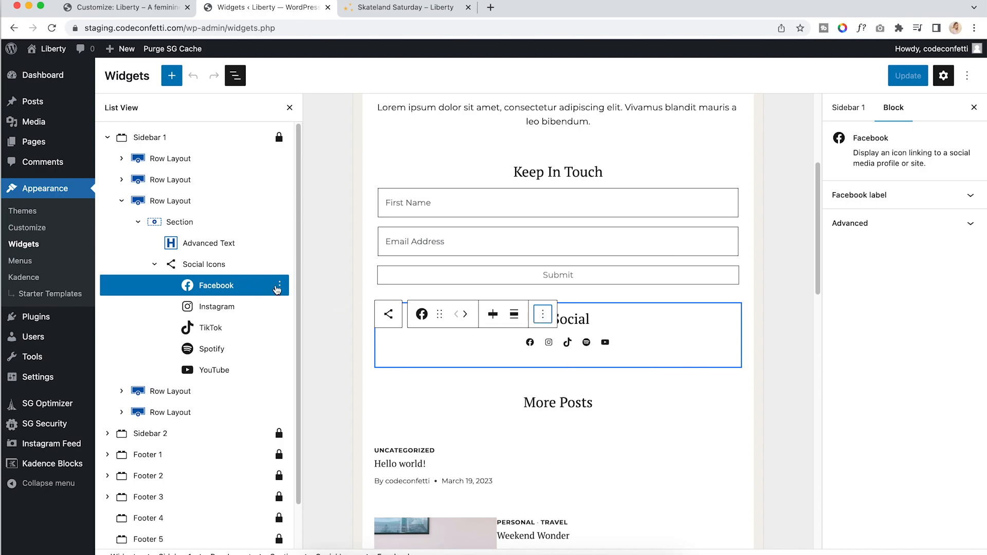
{"action": "left_click", "coordinate": [529, 343]}
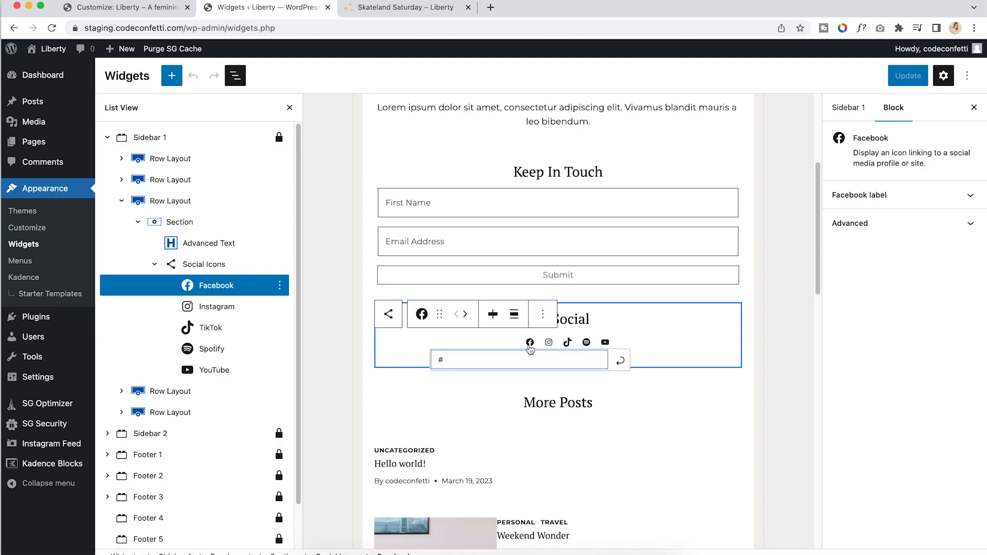
{"action": "left_click", "coordinate": [548, 343]}
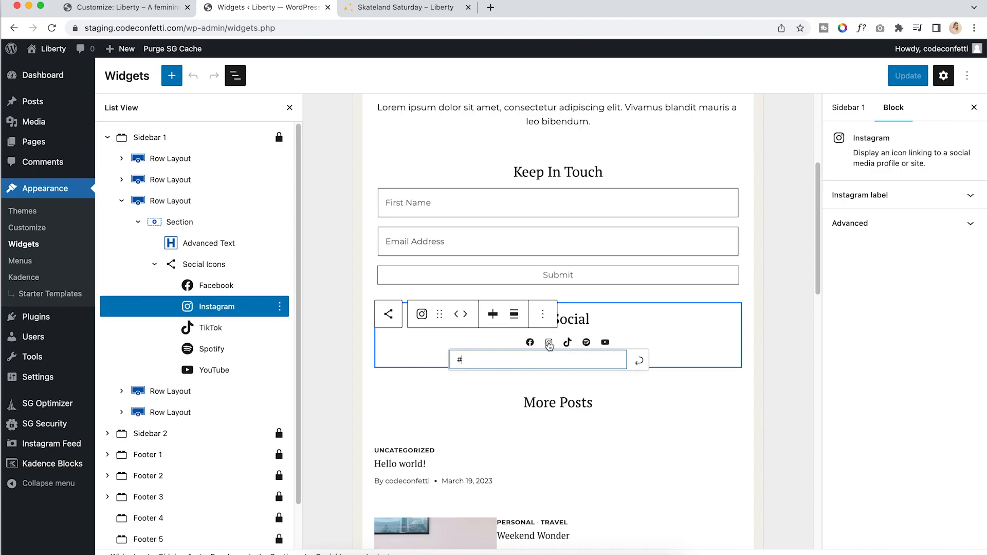
{"action": "left_click", "coordinate": [530, 343]}
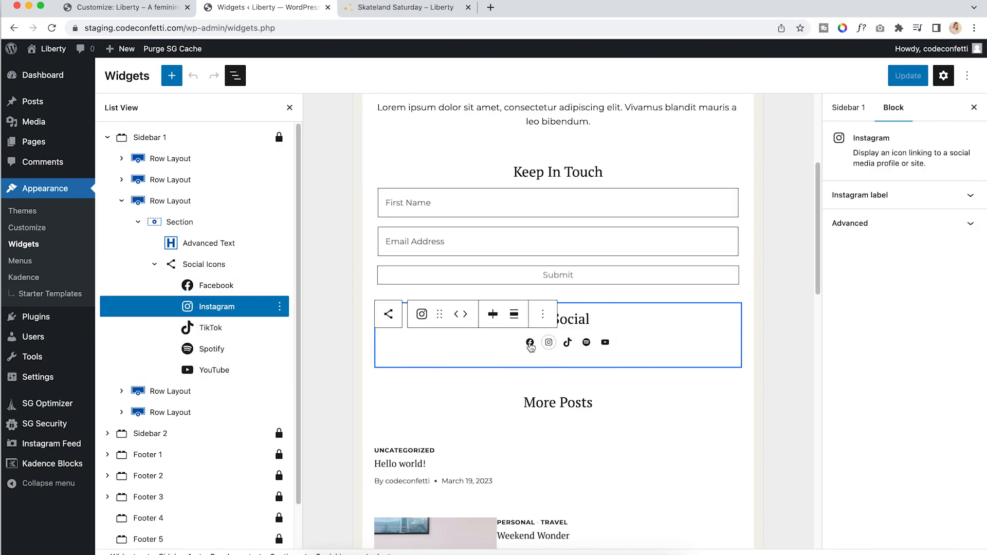
{"action": "left_click", "coordinate": [530, 343]}
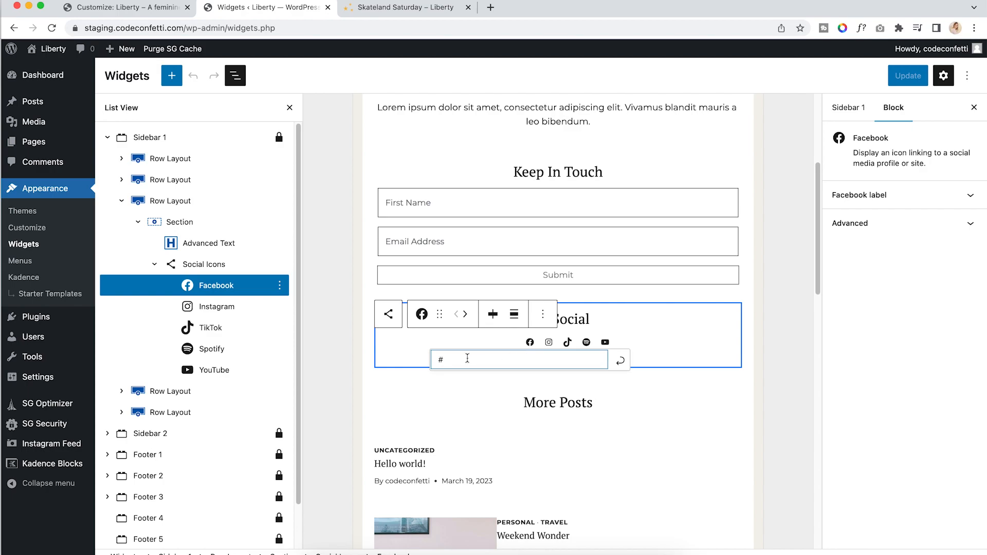
{"action": "left_click_drag", "start_coordinate": [457, 360], "coordinate": [433, 360]}
{"action": "type", "text": "https://facebook.com"}
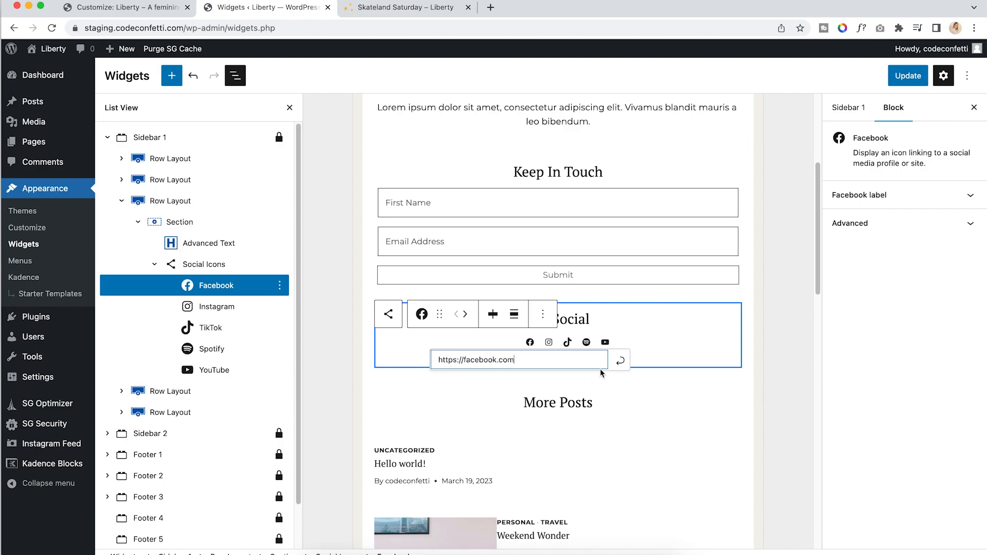
{"action": "left_click", "coordinate": [620, 360]}
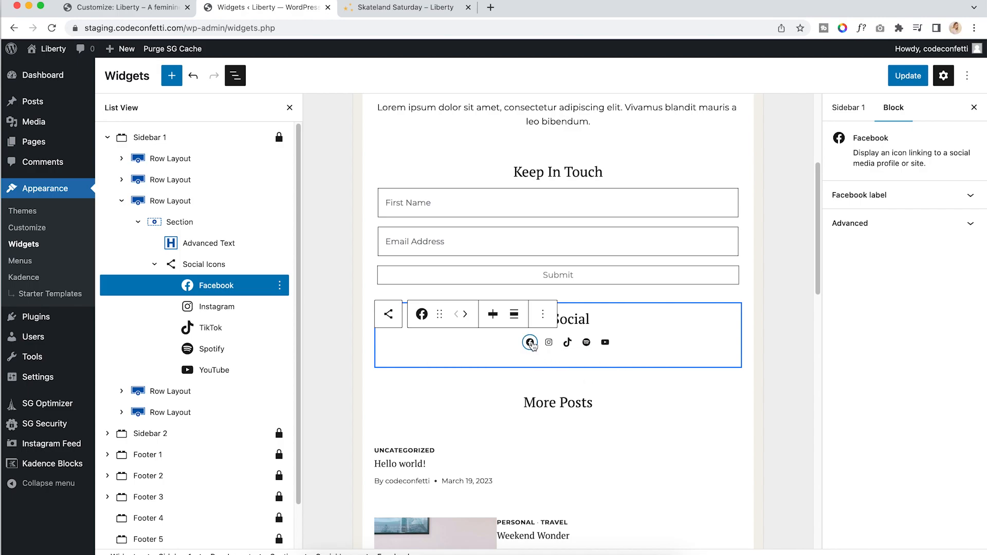
View the link fields of the Instagram, TikTok, Spotify and YouTube icons one after another
{"action": "left_click", "coordinate": [548, 342]}
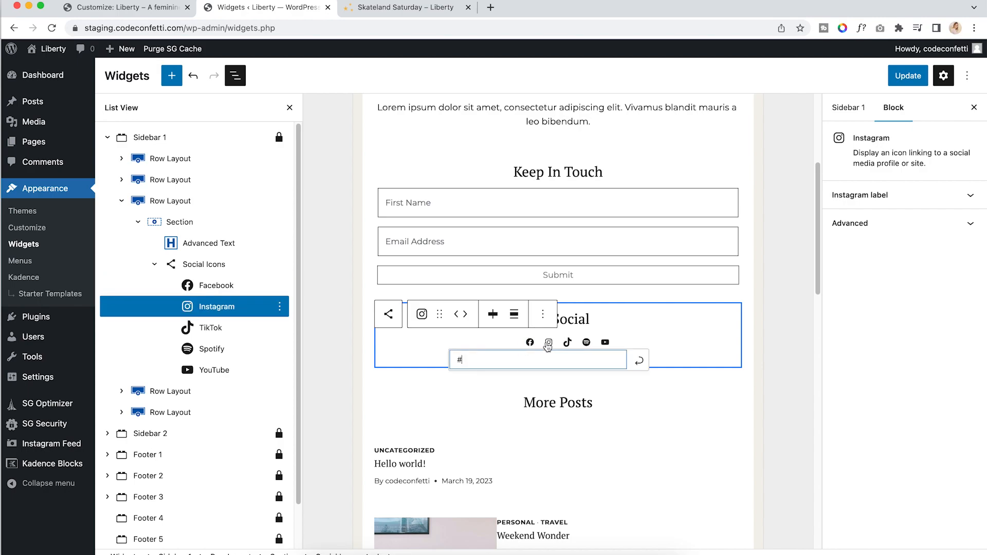
{"action": "left_click", "coordinate": [568, 342]}
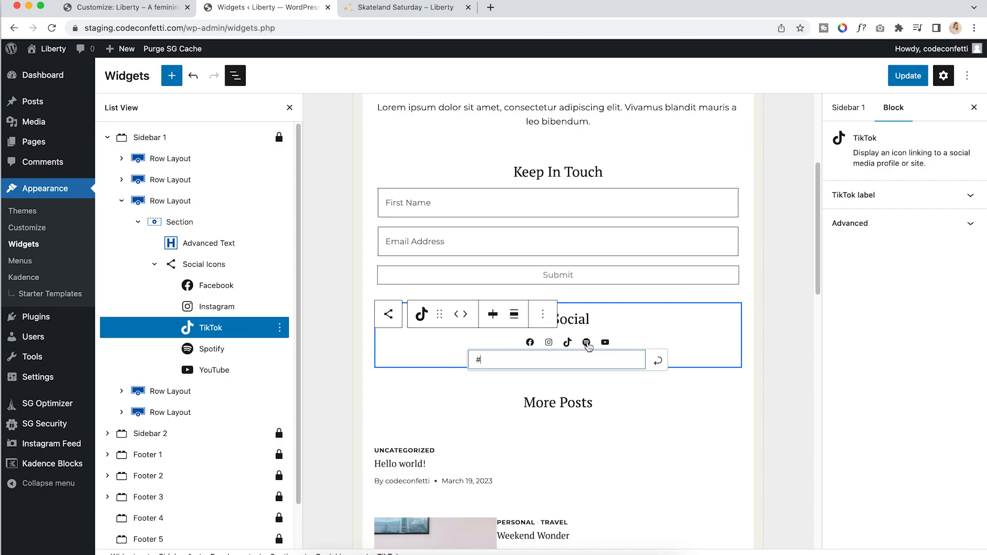
{"action": "left_click", "coordinate": [586, 342]}
{"action": "left_click", "coordinate": [605, 343]}
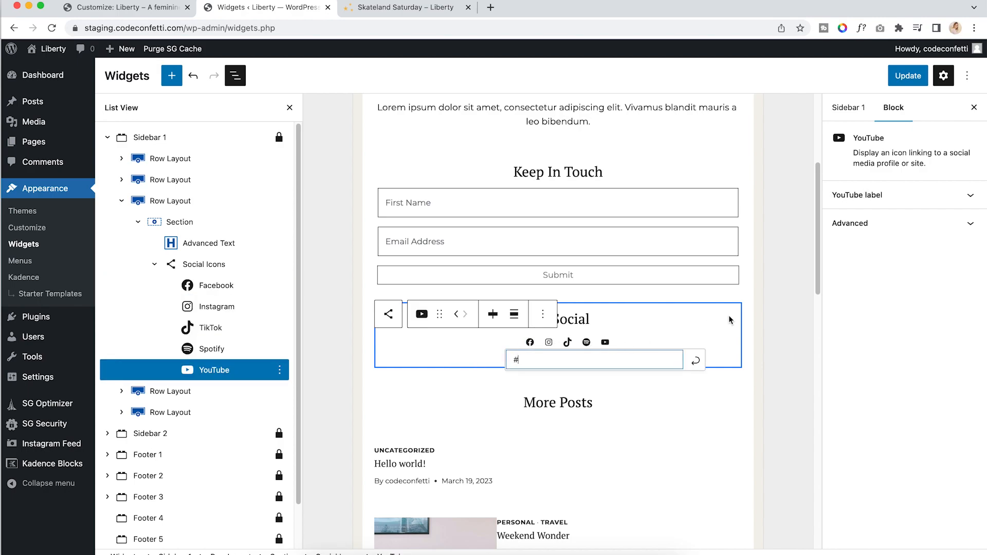
Look over the Get Social, More Posts and Latest From Instagram sections of Sidebar 1
{"action": "left_click", "coordinate": [750, 299]}
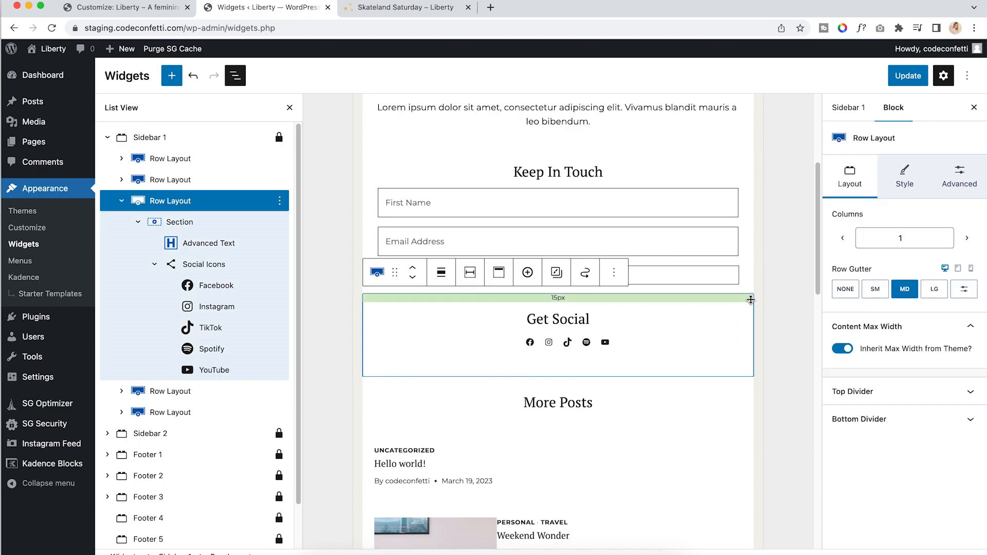
{"action": "left_click", "coordinate": [804, 329]}
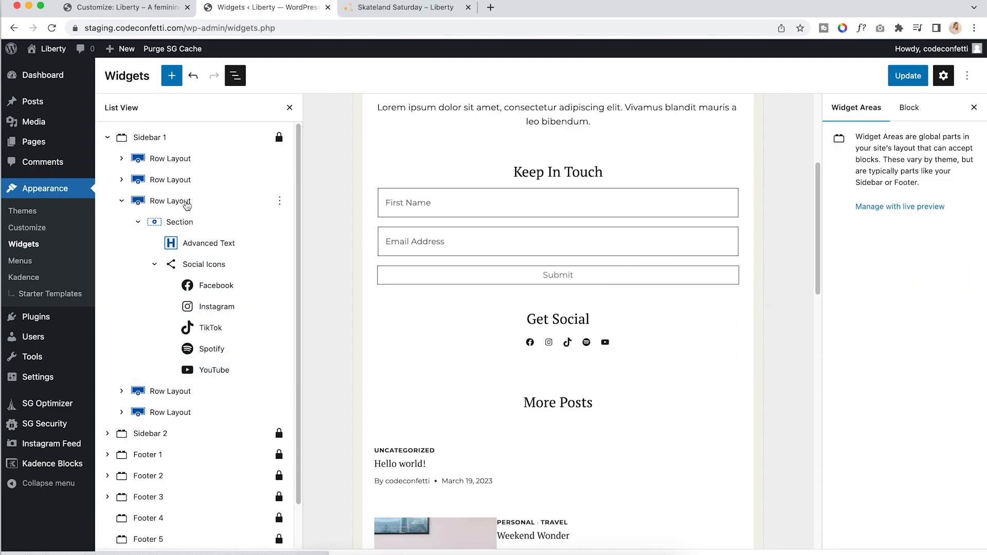
{"action": "scroll", "coordinate": [492, 311], "scroll_direction": "down", "scroll_amount": 8}
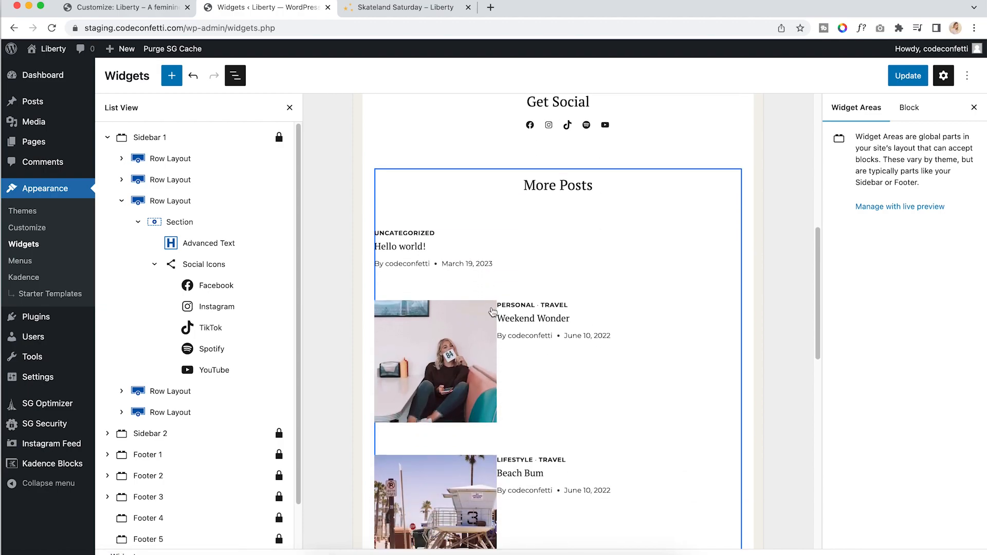
{"action": "scroll", "coordinate": [501, 335], "scroll_direction": "down", "scroll_amount": 2}
{"action": "scroll", "coordinate": [499, 297], "scroll_direction": "up", "scroll_amount": 8}
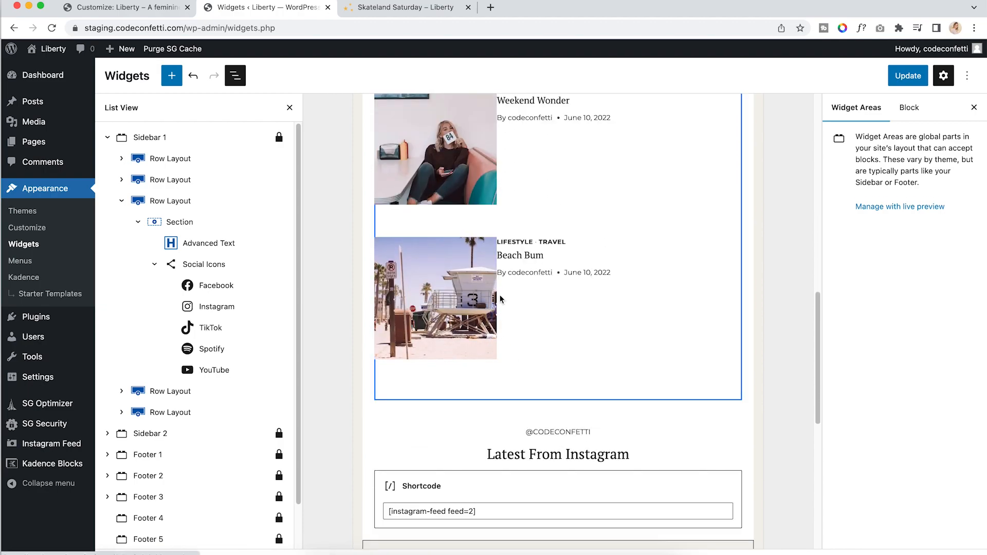
{"action": "scroll", "coordinate": [498, 298], "scroll_direction": "up", "scroll_amount": 5}
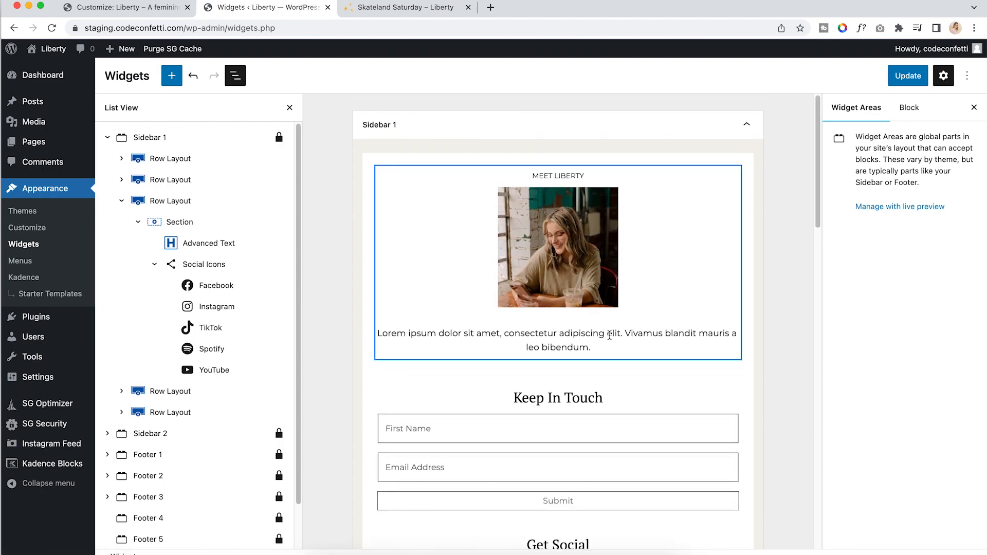
Try the Heading 6 tag on the bio text under the Meet Liberty photo and return it to Paragraph
{"action": "left_click", "coordinate": [613, 332]}
{"action": "left_click_drag", "start_coordinate": [600, 333], "coordinate": [520, 334]}
{"action": "left_click", "coordinate": [472, 334]}
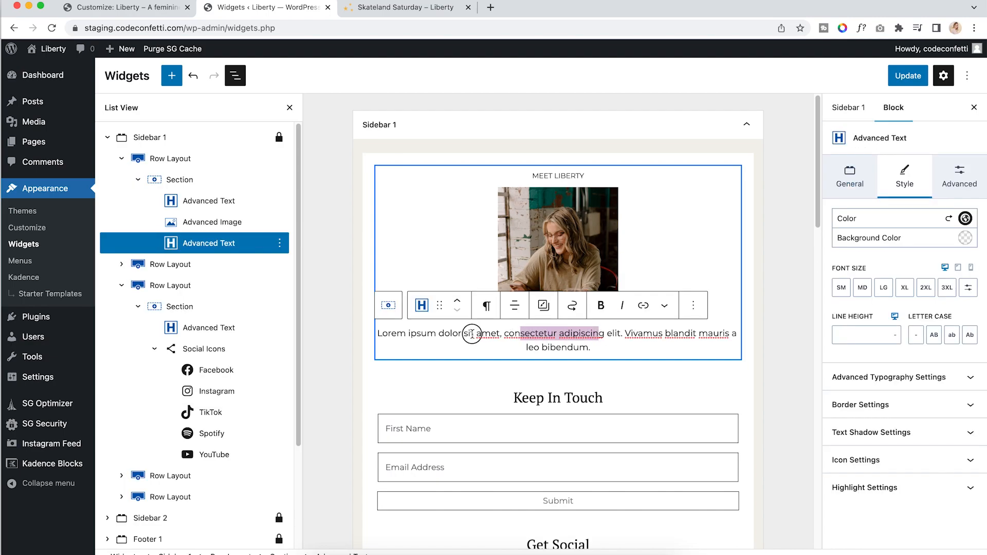
{"action": "left_click", "coordinate": [575, 347]}
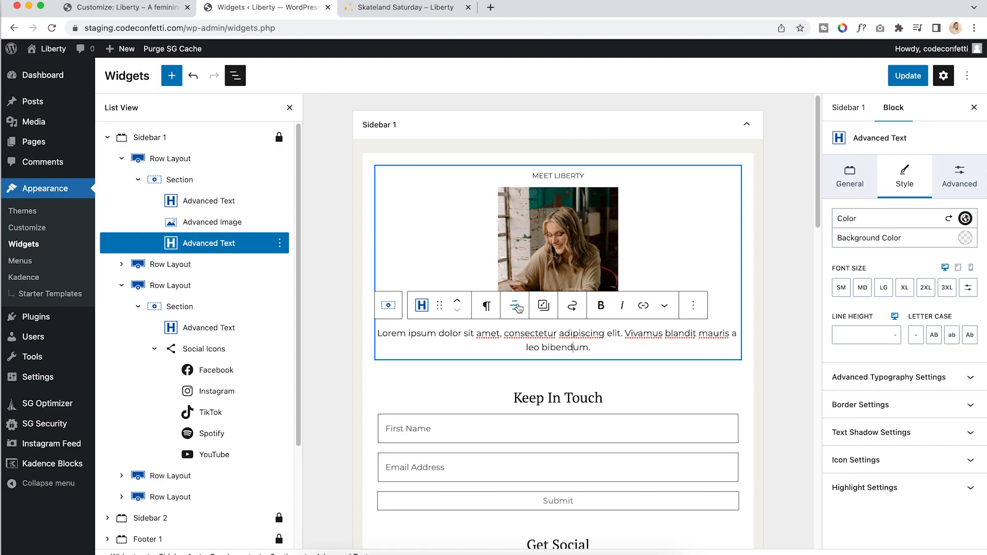
{"action": "left_click", "coordinate": [487, 307]}
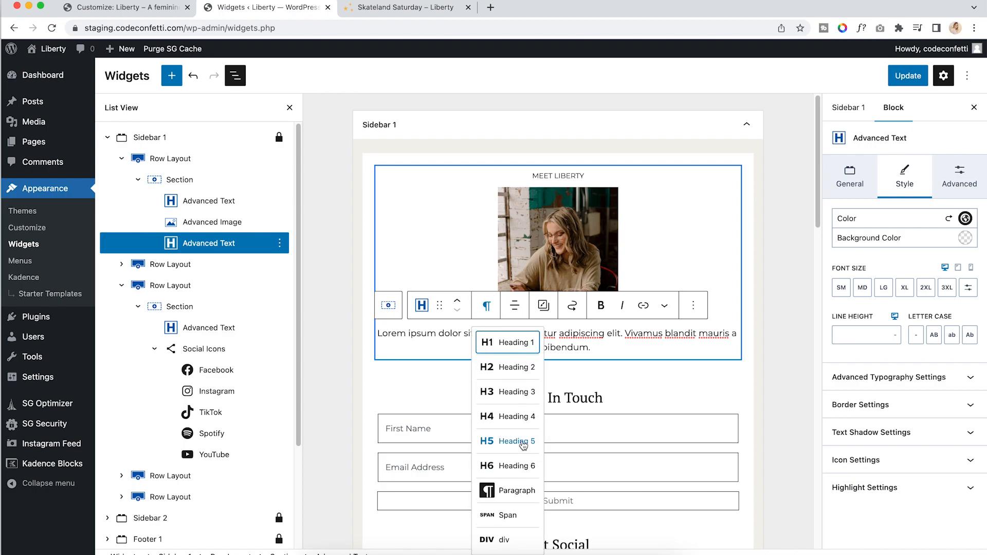
{"action": "left_click", "coordinate": [520, 462]}
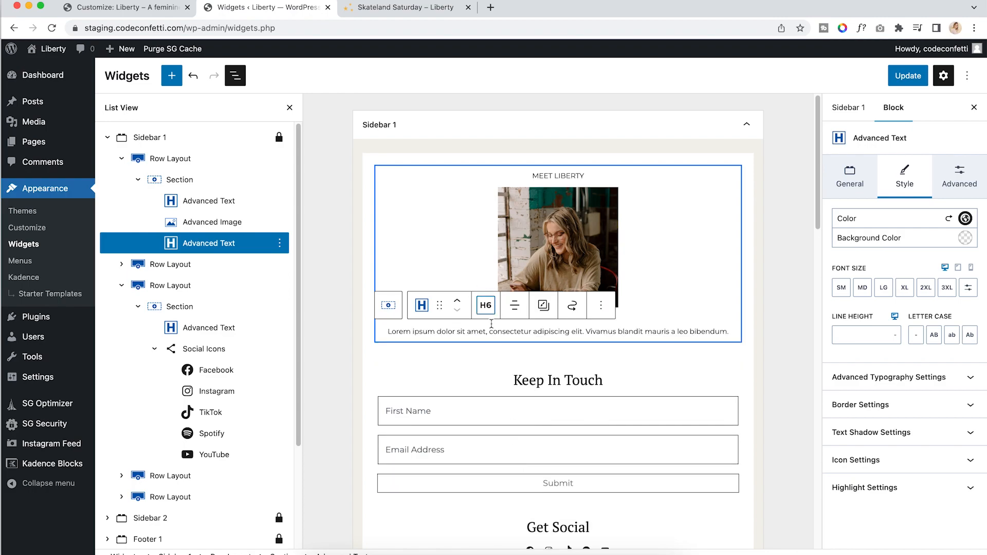
{"action": "left_click", "coordinate": [486, 305]}
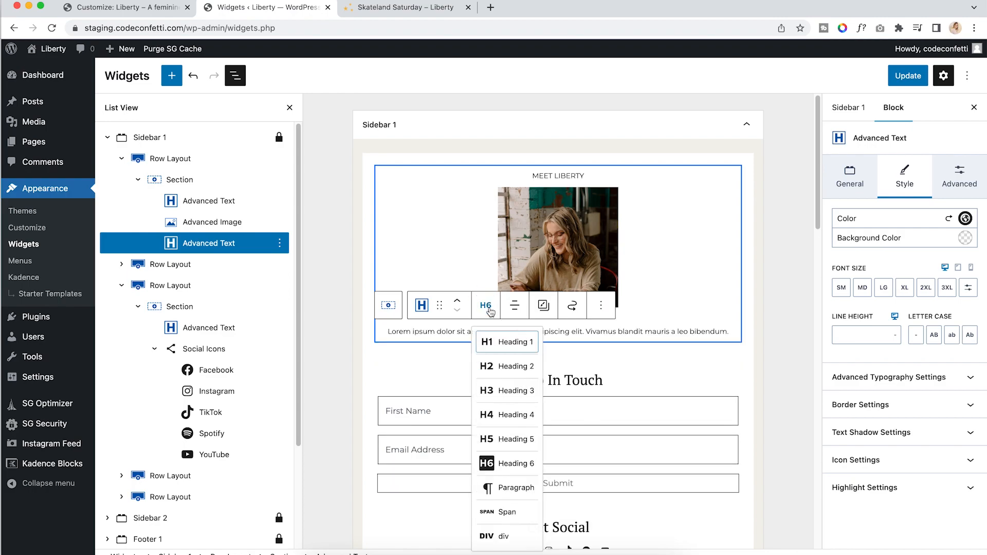
{"action": "left_click", "coordinate": [516, 501]}
Examine the bio text block's additional options, its copy and paste styles choices and its style settings
{"action": "left_click", "coordinate": [601, 307]}
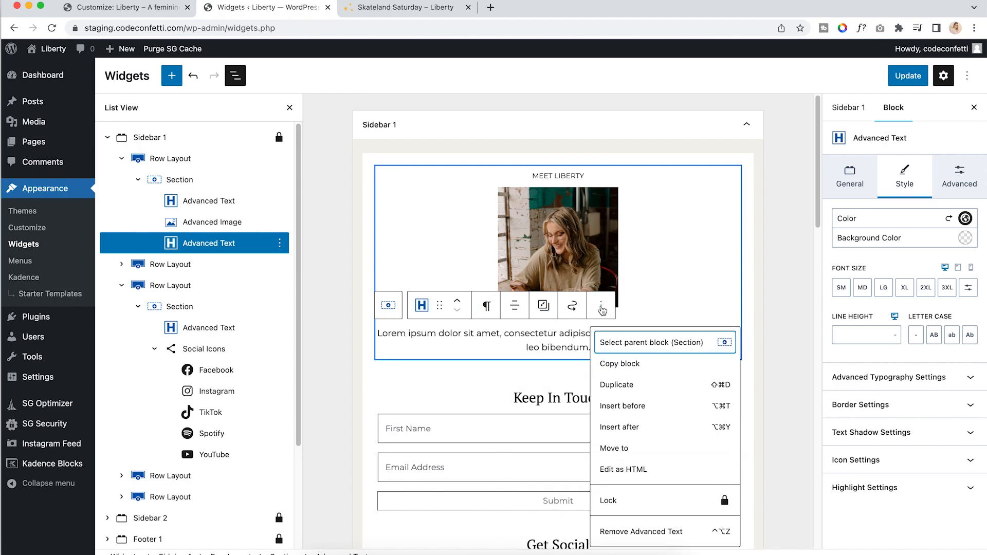
{"action": "left_click", "coordinate": [543, 307]}
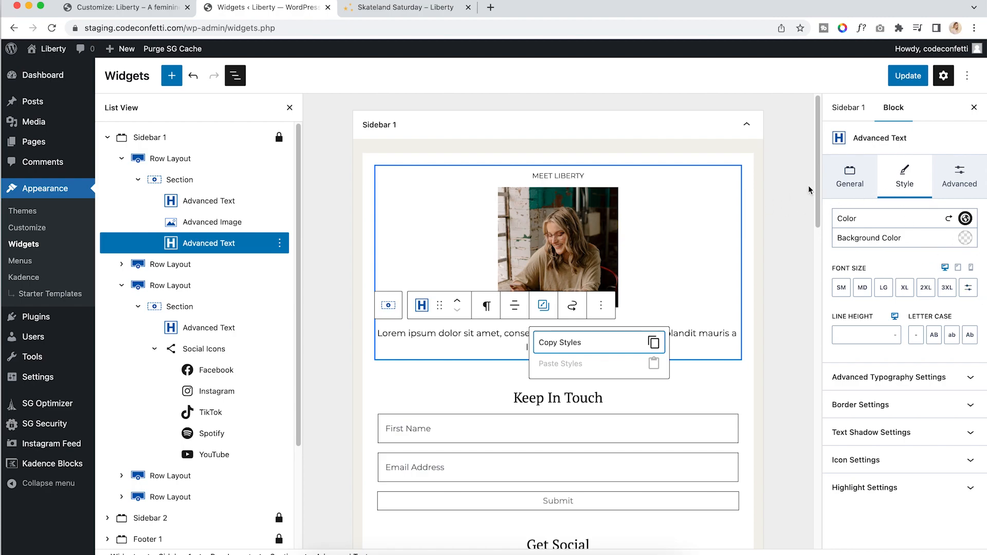
{"action": "left_click", "coordinate": [913, 178]}
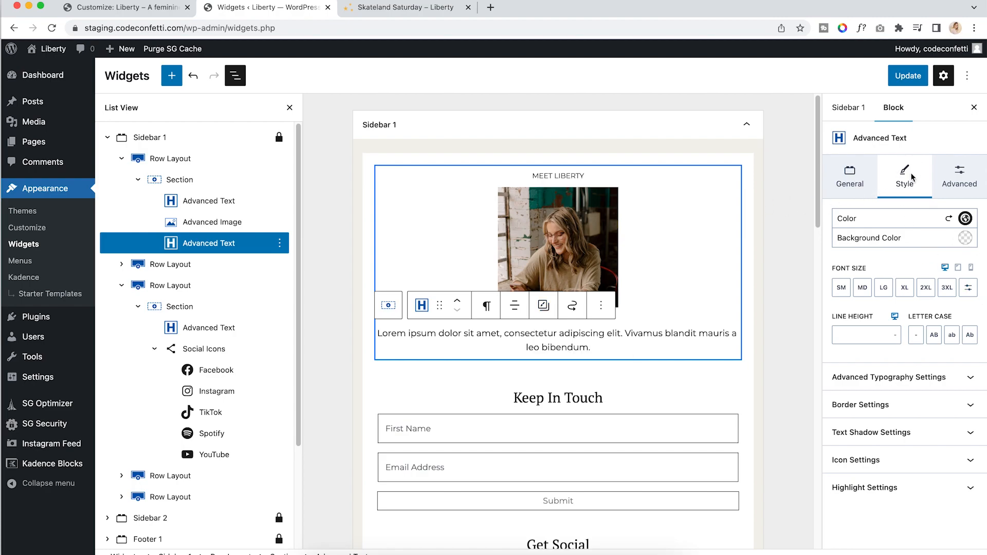
Try the coral palette color FB8457 on the bio text and restore the black palette color
{"action": "left_click", "coordinate": [965, 219]}
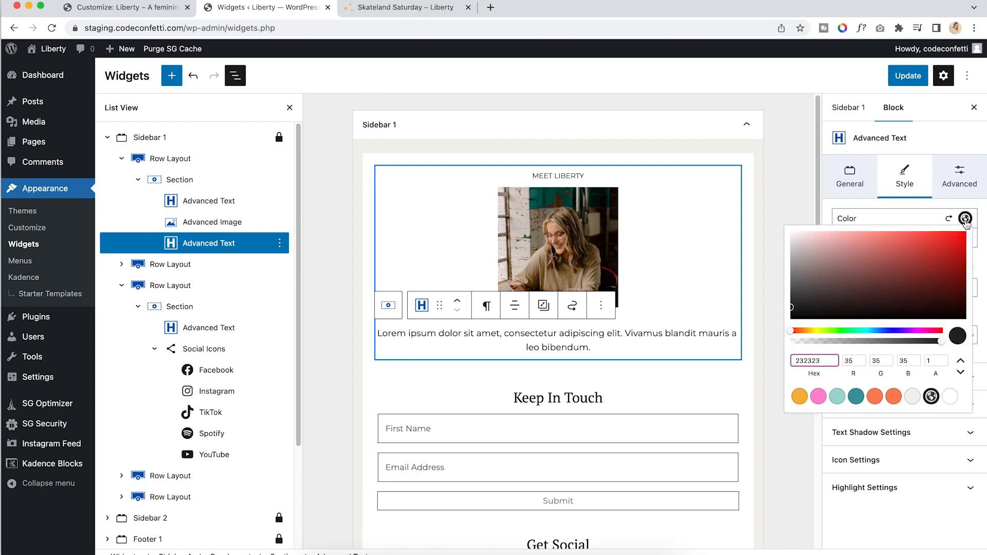
{"action": "left_click", "coordinate": [875, 398]}
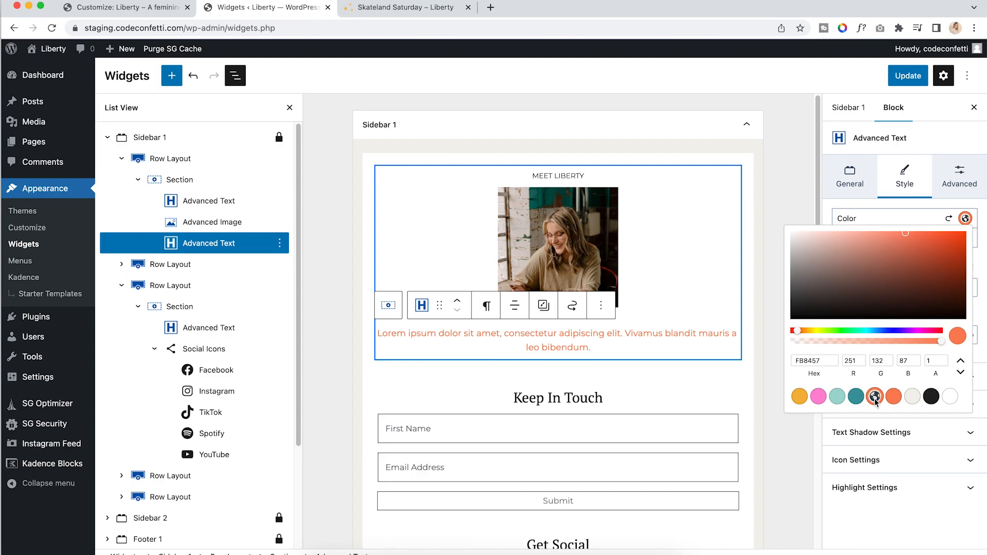
{"action": "left_click", "coordinate": [931, 397]}
{"action": "left_click", "coordinate": [948, 216]}
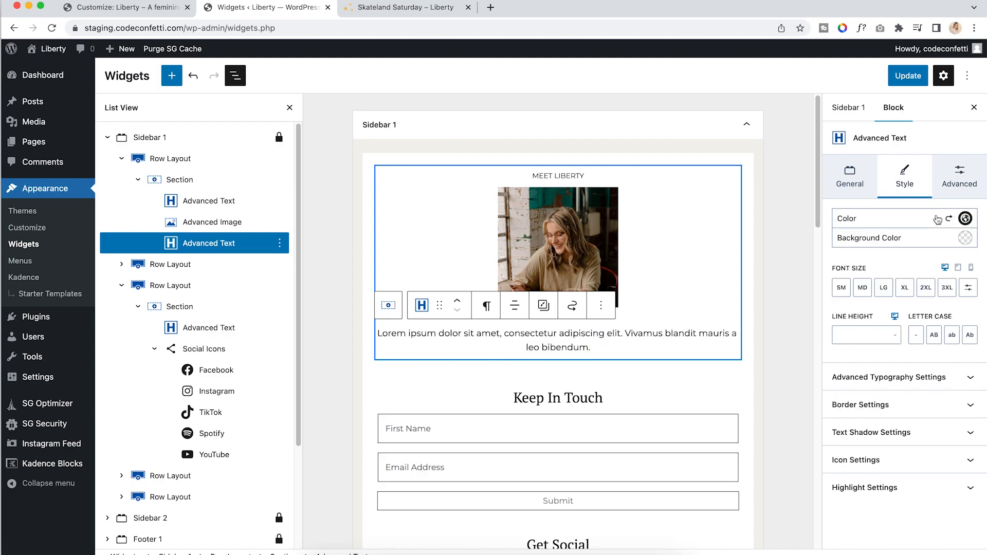
Try a pink FE8AD3 background and uppercase letter case on the bio text, clearing the background and resetting the case
{"action": "left_click", "coordinate": [965, 237]}
{"action": "left_click", "coordinate": [819, 214]}
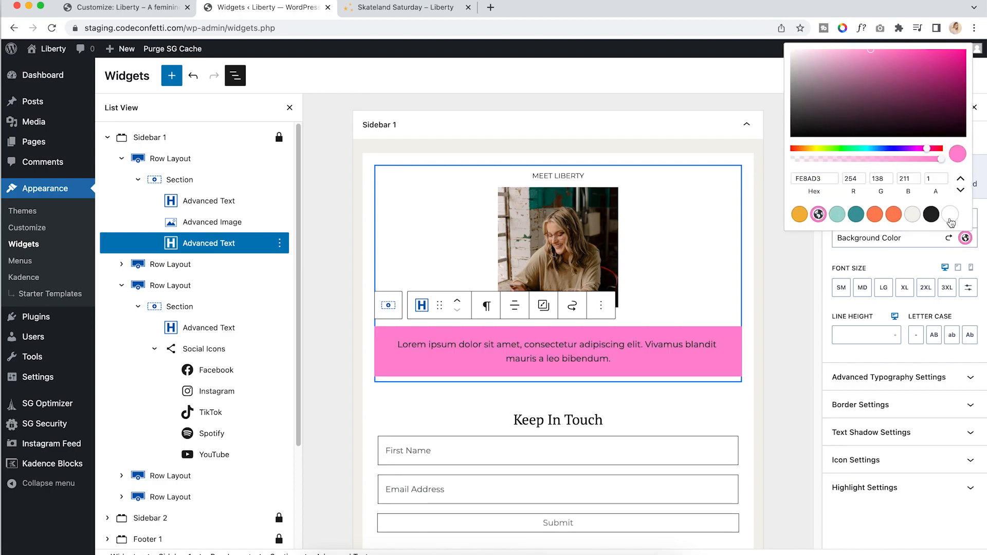
{"action": "left_click", "coordinate": [931, 245]}
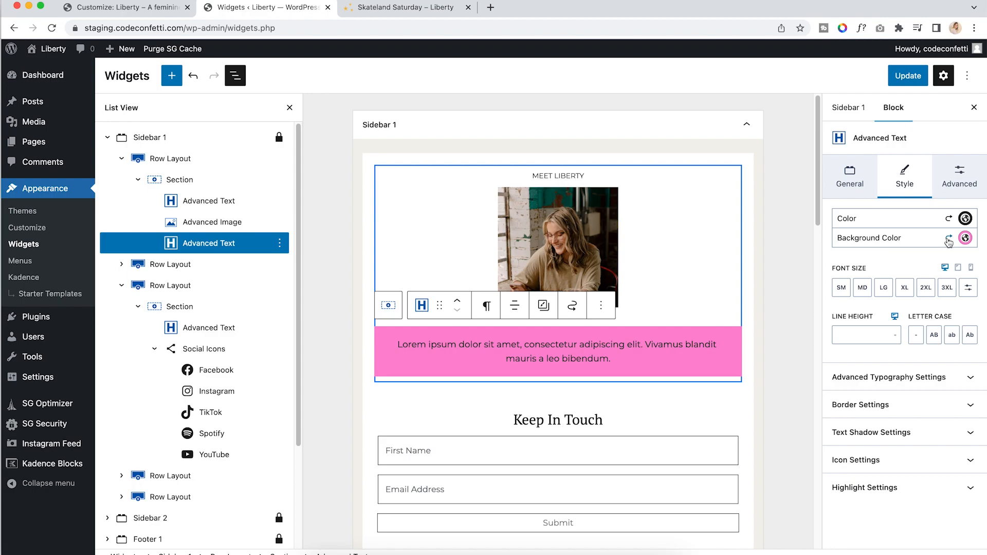
{"action": "left_click", "coordinate": [948, 239]}
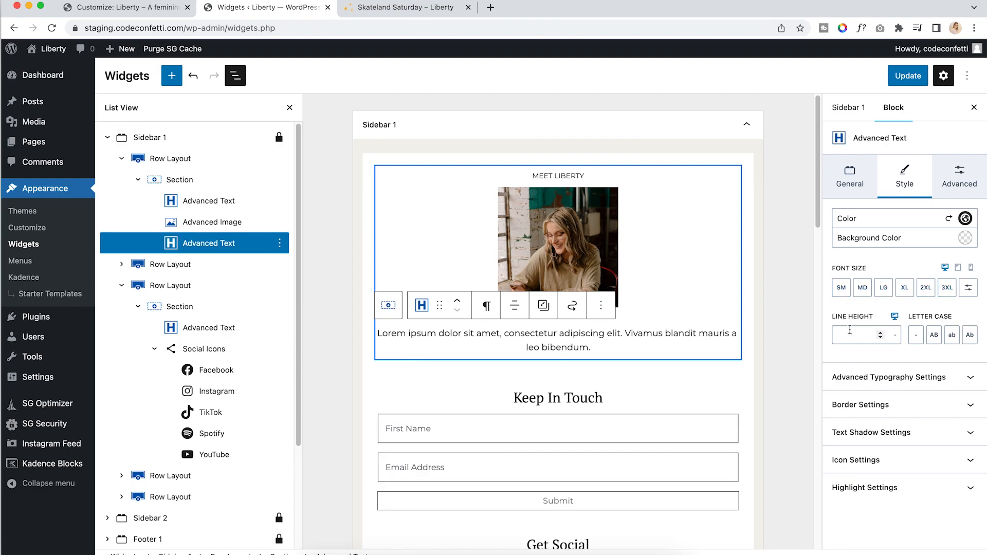
{"action": "left_click", "coordinate": [934, 335]}
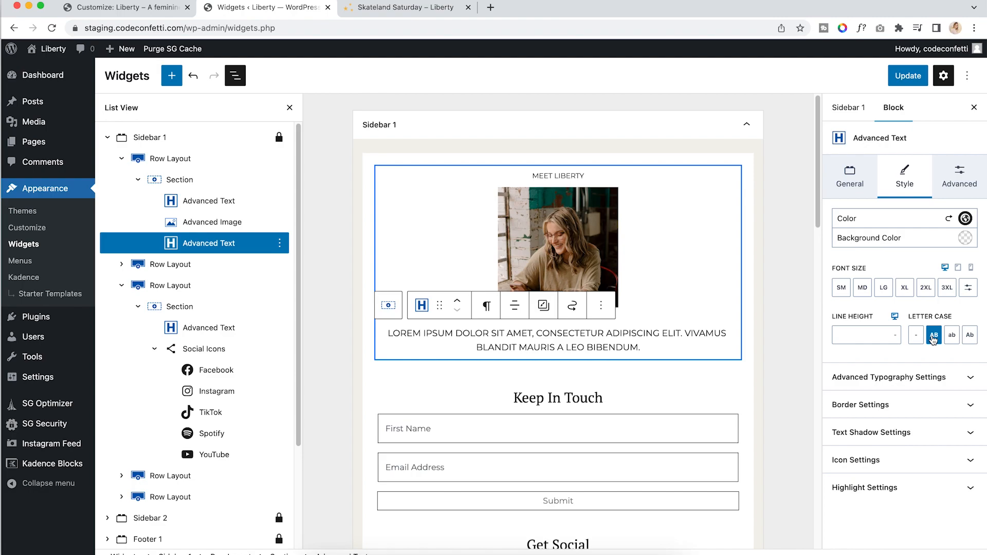
{"action": "left_click", "coordinate": [918, 337]}
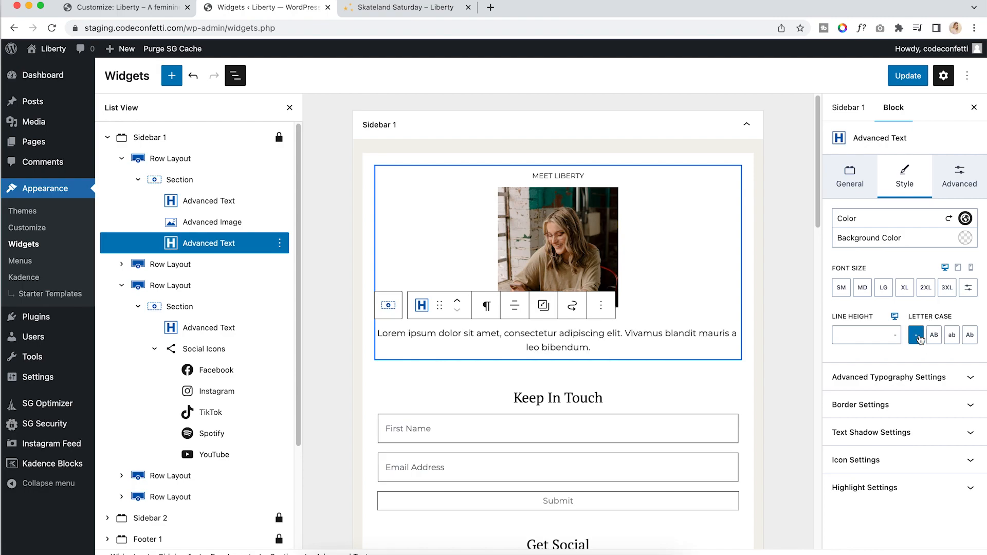
Examine the bio text's advanced typography, border, text shadow and icon settings
{"action": "left_click", "coordinate": [879, 379]}
{"action": "scroll", "coordinate": [881, 381], "scroll_direction": "down", "scroll_amount": 3}
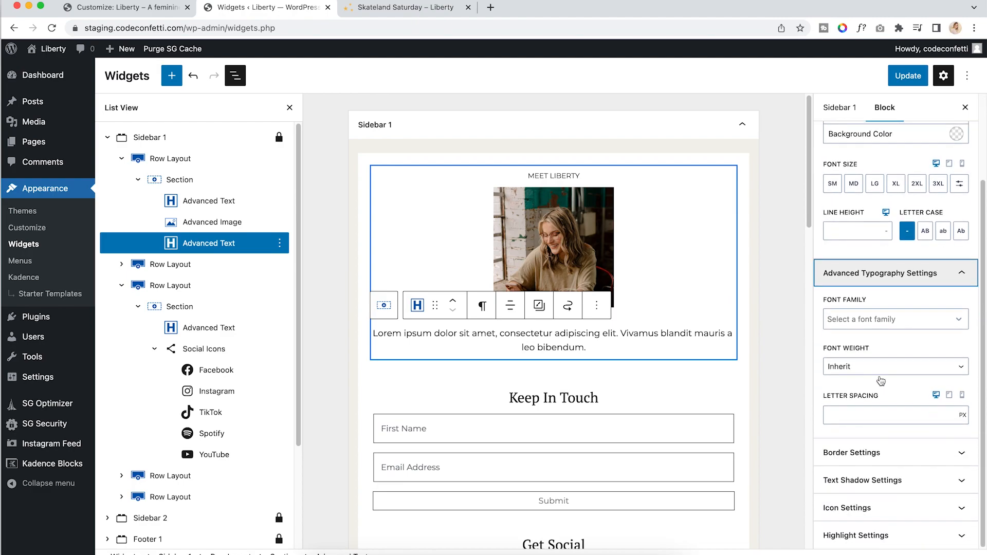
{"action": "left_click", "coordinate": [877, 453]}
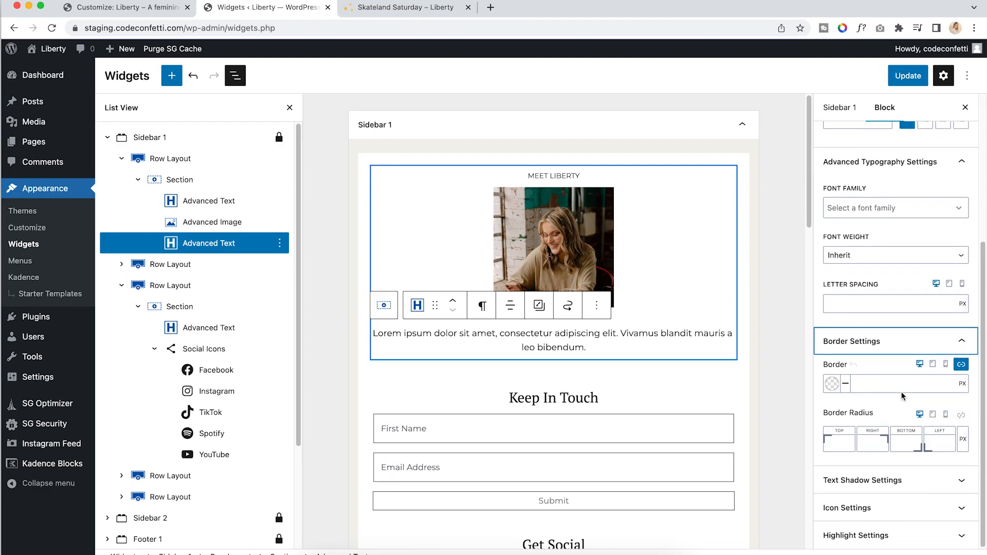
{"action": "left_click", "coordinate": [876, 478]}
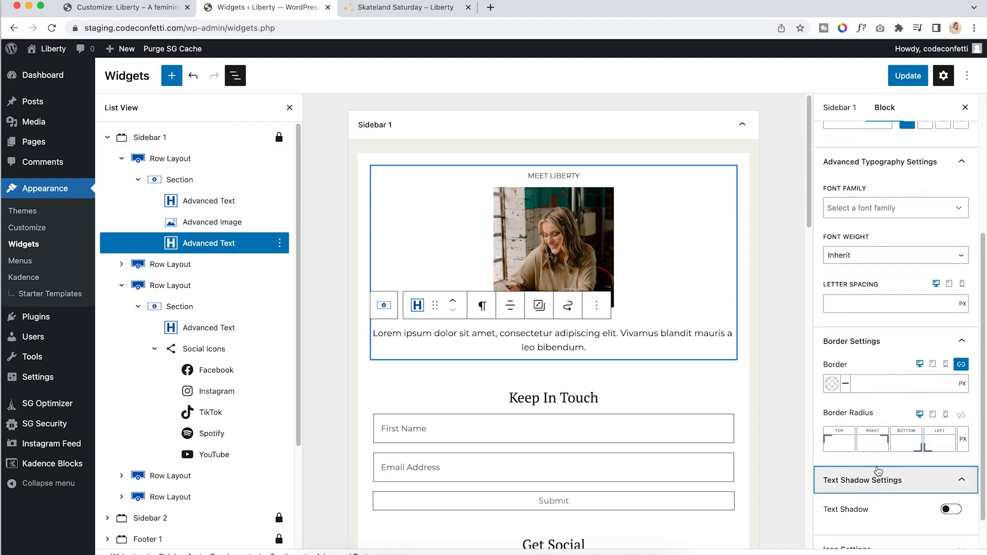
{"action": "left_click", "coordinate": [903, 504]}
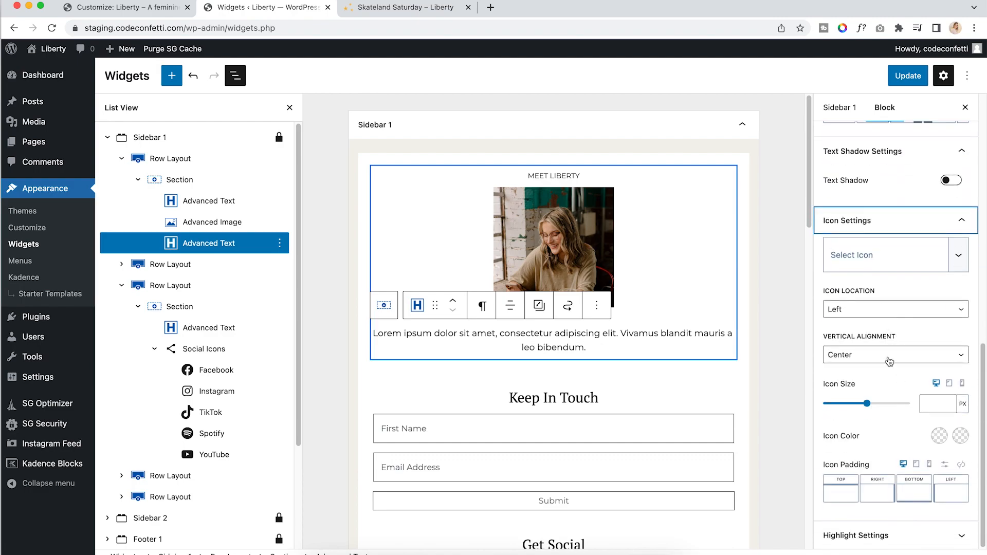
View the media library choices for replacing the Meet Liberty photo and close it without selecting another image
{"action": "left_click", "coordinate": [560, 220]}
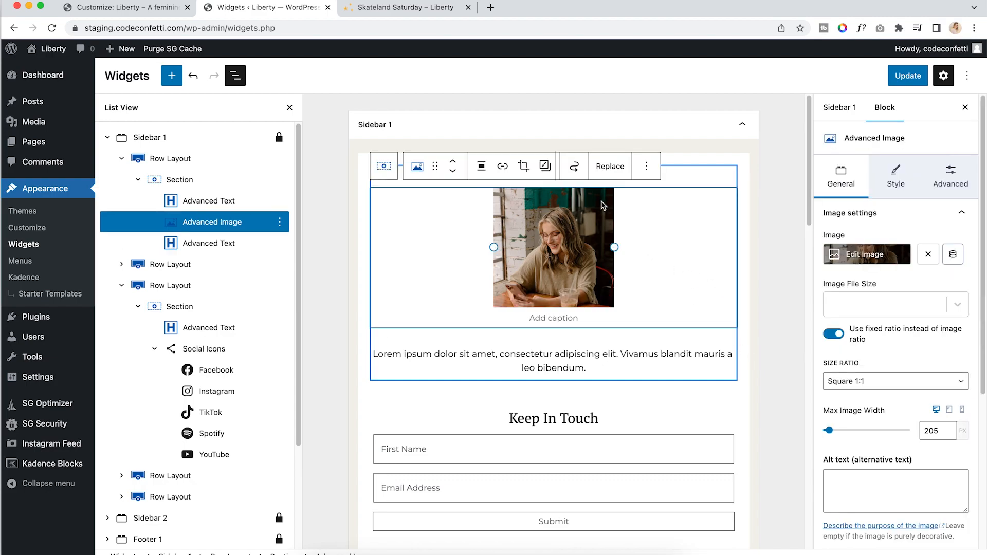
{"action": "left_click", "coordinate": [618, 172]}
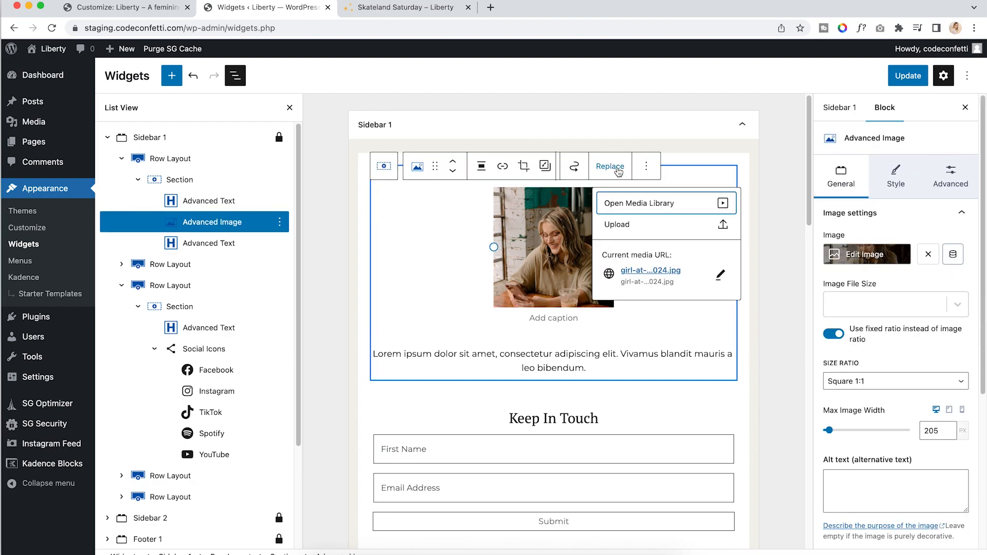
{"action": "left_click", "coordinate": [628, 202]}
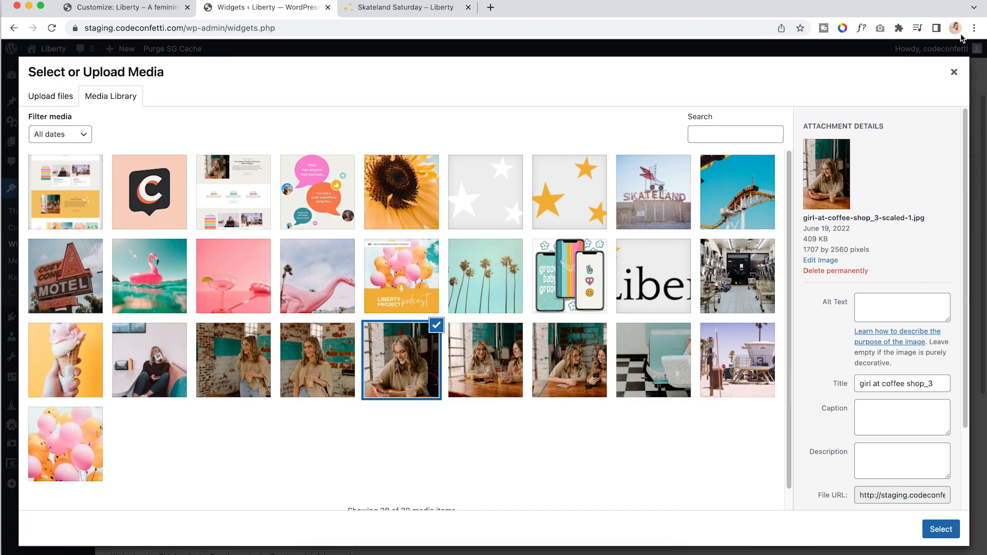
{"action": "left_click", "coordinate": [954, 72]}
Try the Portrait 2:3 and Landscape 4:3 size ratios on the Meet Liberty photo and reopen the ratio choices
{"action": "left_click", "coordinate": [559, 226]}
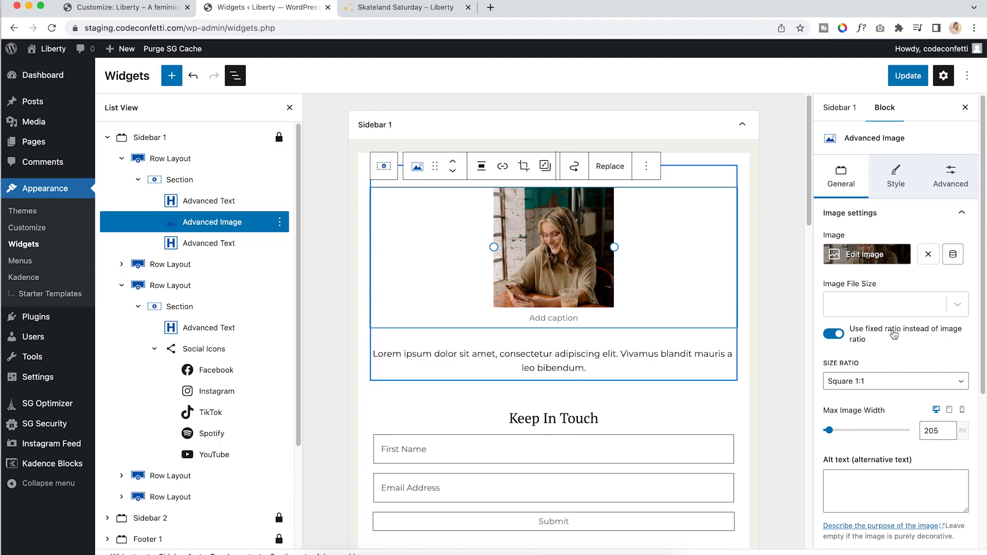
{"action": "left_click", "coordinate": [865, 383]}
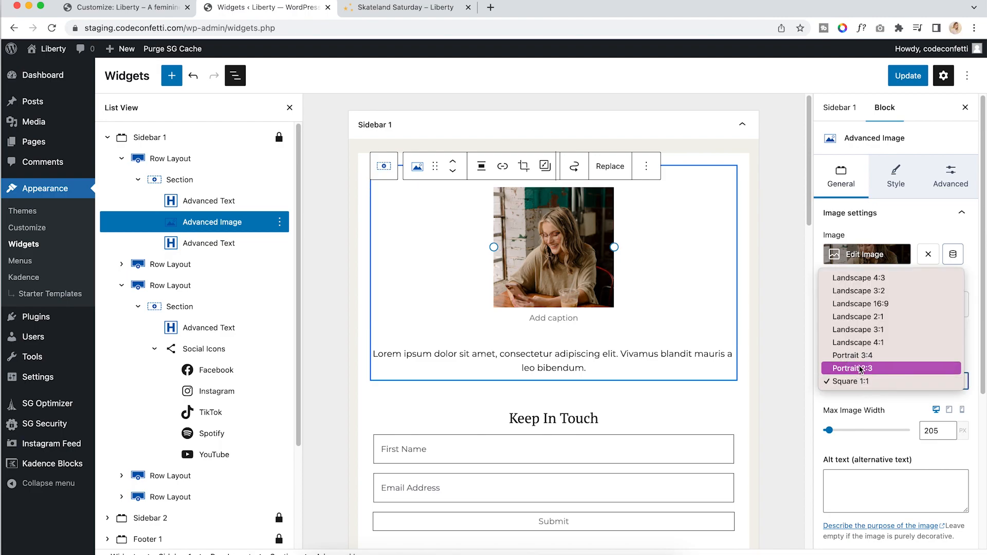
{"action": "left_click", "coordinate": [859, 368]}
{"action": "left_click", "coordinate": [859, 383]}
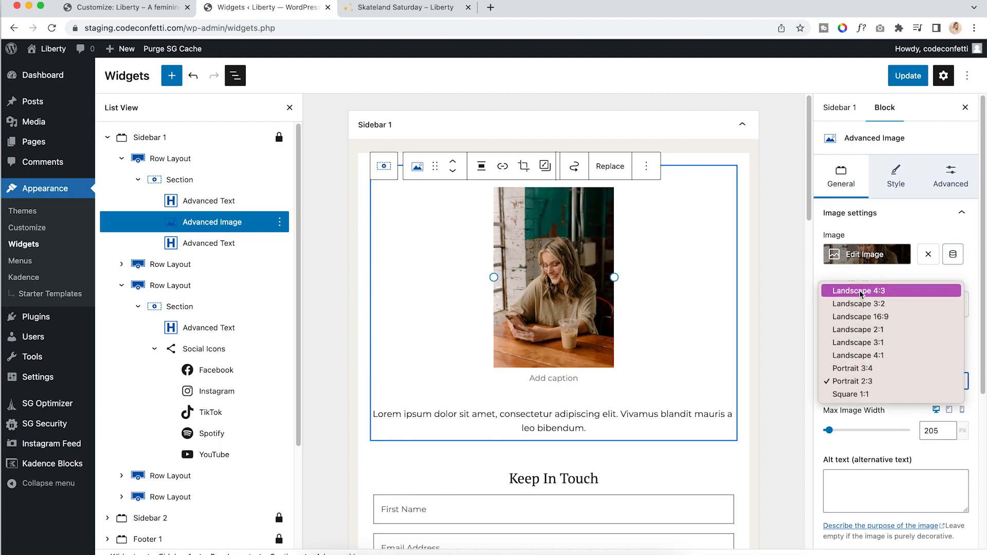
{"action": "left_click", "coordinate": [859, 291]}
{"action": "left_click", "coordinate": [863, 378]}
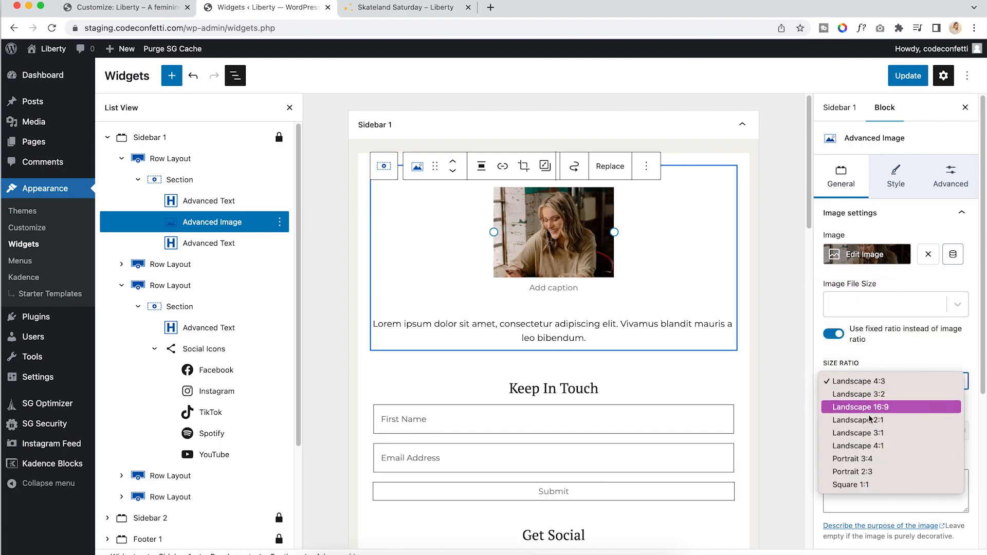
Set the Meet Liberty image's size ratio to Square 1:1 and select part of the paragraph below it
{"action": "left_click", "coordinate": [852, 482]}
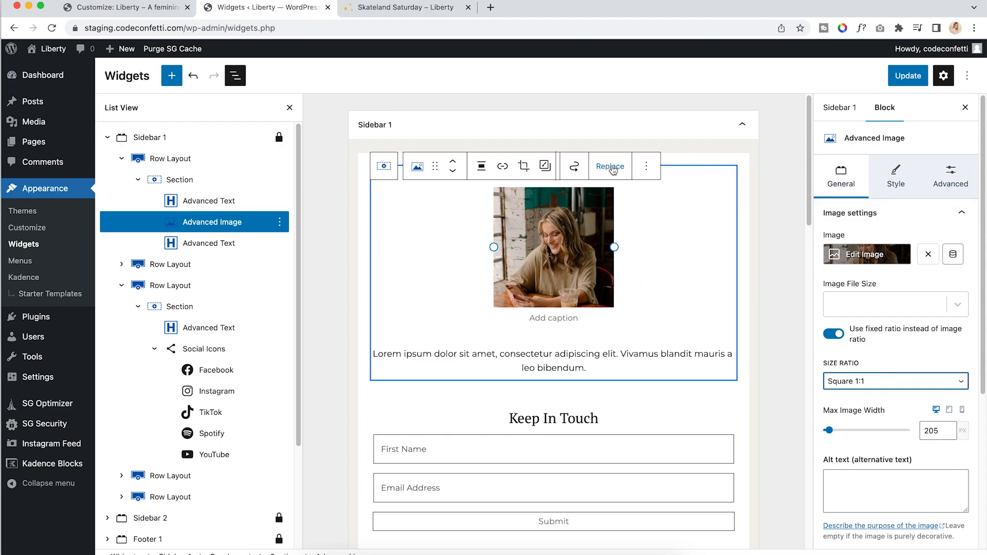
{"action": "left_click", "coordinate": [596, 354]}
{"action": "left_click_drag", "start_coordinate": [675, 333], "coordinate": [694, 333]}
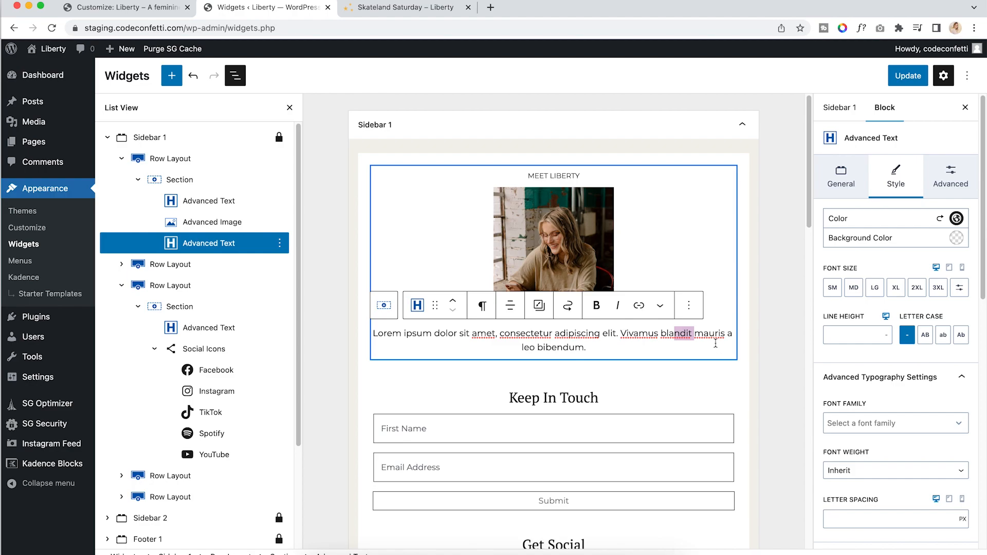
Select the form under the Keep In Touch heading and open its Name Settings
{"action": "scroll", "coordinate": [716, 348], "scroll_direction": "down", "scroll_amount": 2}
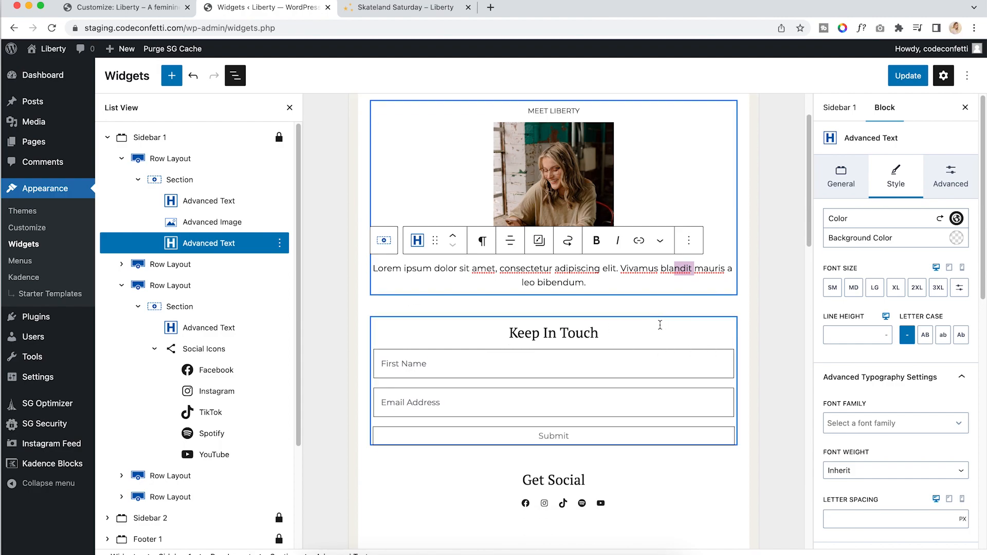
{"action": "left_click", "coordinate": [683, 336]}
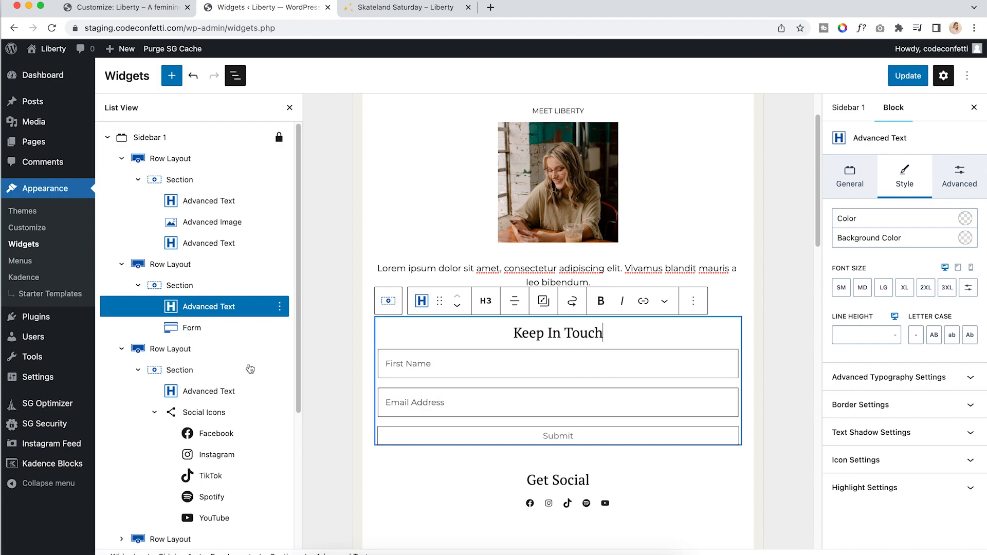
{"action": "left_click", "coordinate": [193, 330]}
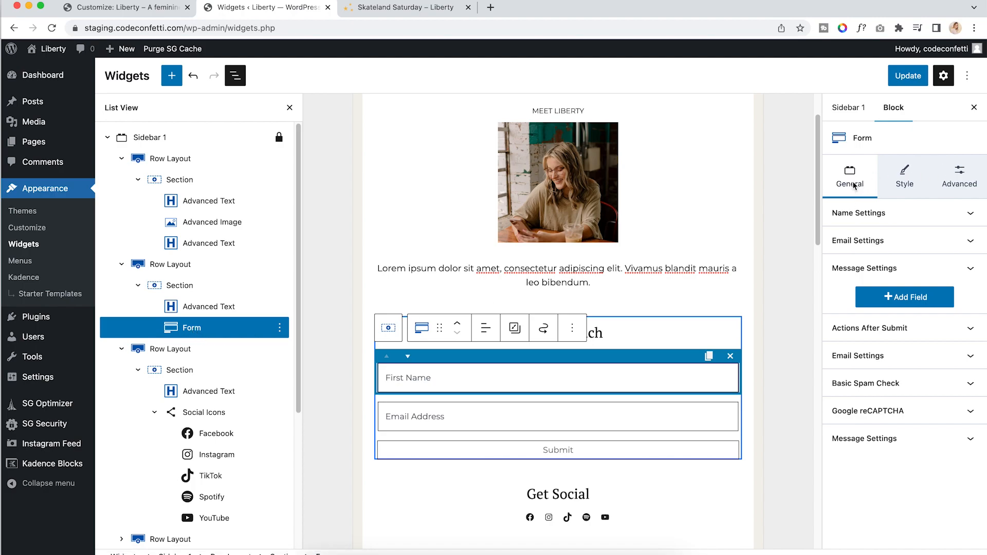
{"action": "left_click", "coordinate": [867, 215]}
{"action": "scroll", "coordinate": [874, 214], "scroll_direction": "down", "scroll_amount": 1}
{"action": "scroll", "coordinate": [874, 213], "scroll_direction": "up", "scroll_amount": 1}
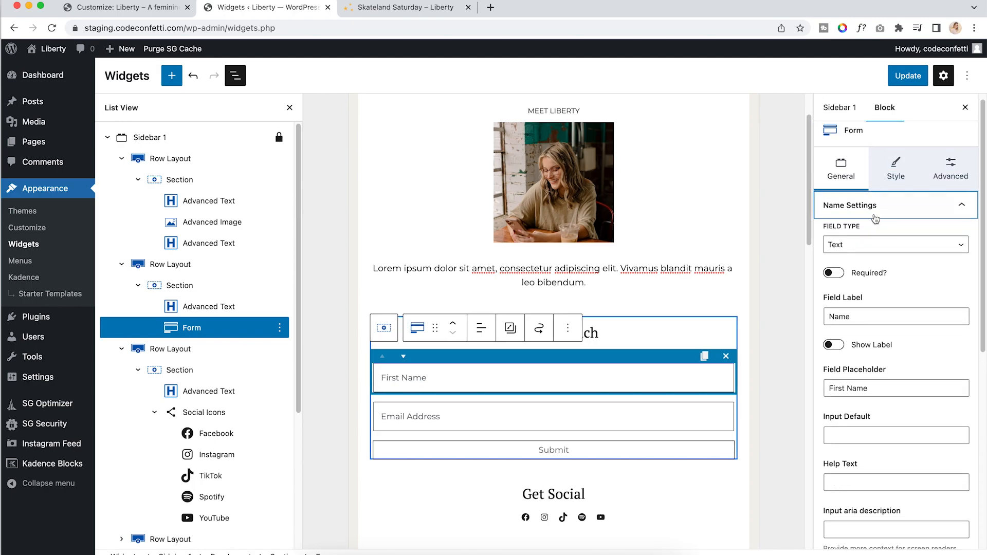
Try the placeholder Name for the form's name field and restore it to First Name
{"action": "left_click", "coordinate": [869, 317]}
{"action": "double_click", "coordinate": [829, 317]}
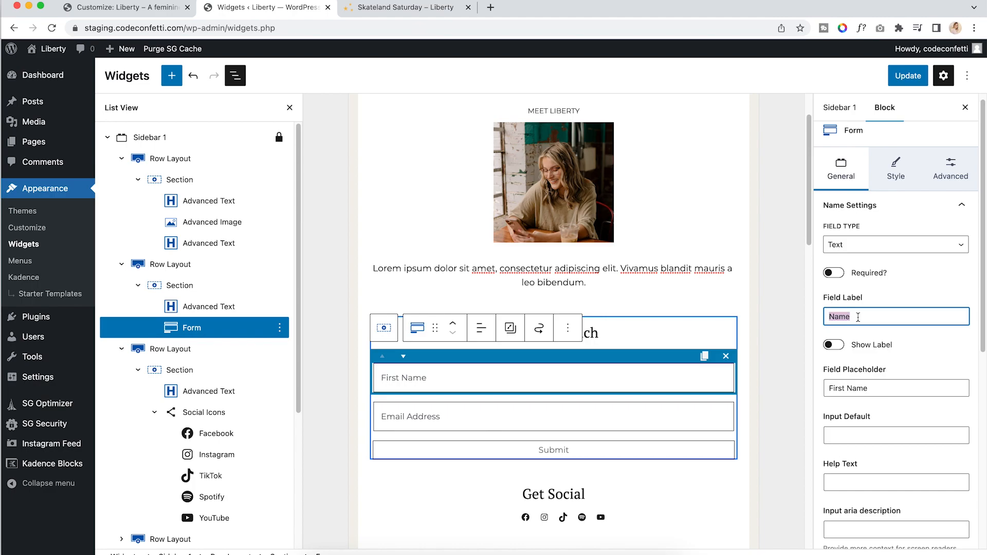
{"action": "scroll", "coordinate": [877, 369], "scroll_direction": "down", "scroll_amount": 1}
{"action": "left_click", "coordinate": [879, 370]}
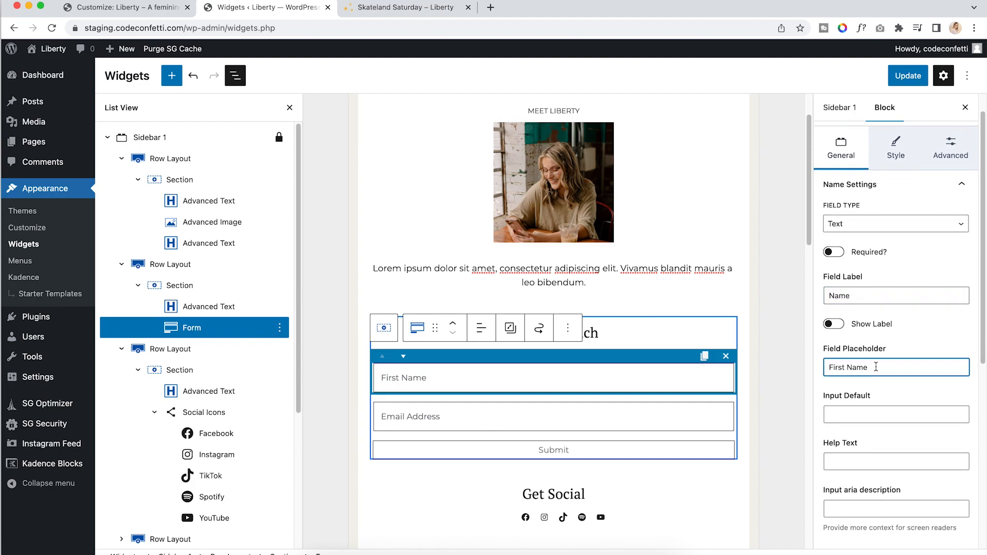
{"action": "left_click_drag", "start_coordinate": [876, 368], "coordinate": [820, 367]}
{"action": "type", "text": "Name"}
{"action": "left_click", "coordinate": [828, 367]}
{"action": "type", "text": "First"}
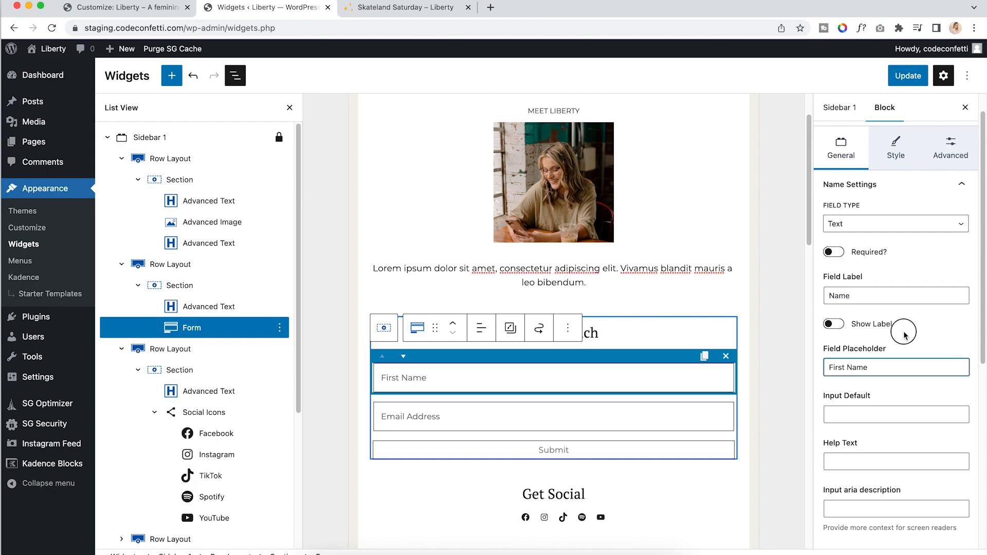
Review the form's email field settings and collapse both the email and name field settings
{"action": "scroll", "coordinate": [905, 334], "scroll_direction": "down", "scroll_amount": 10}
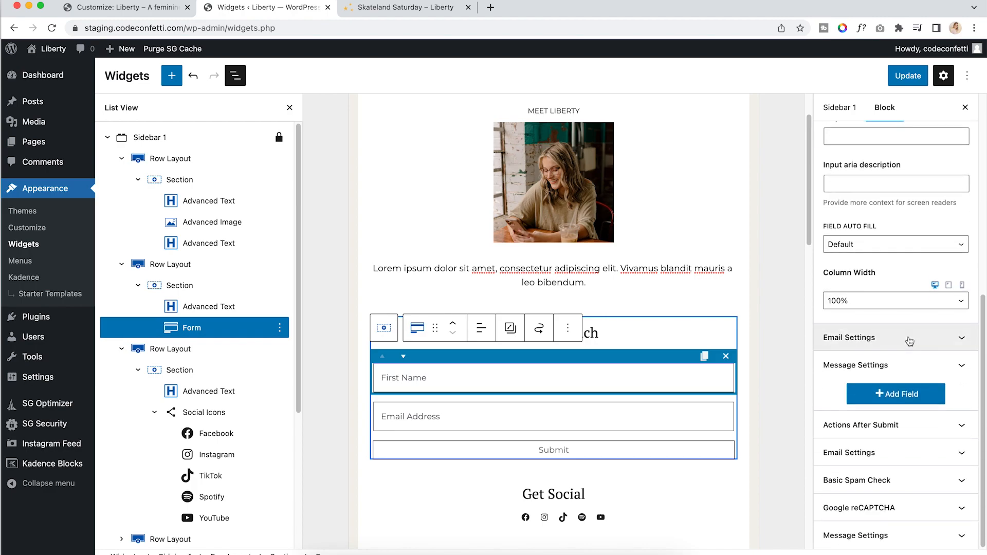
{"action": "left_click", "coordinate": [588, 414]}
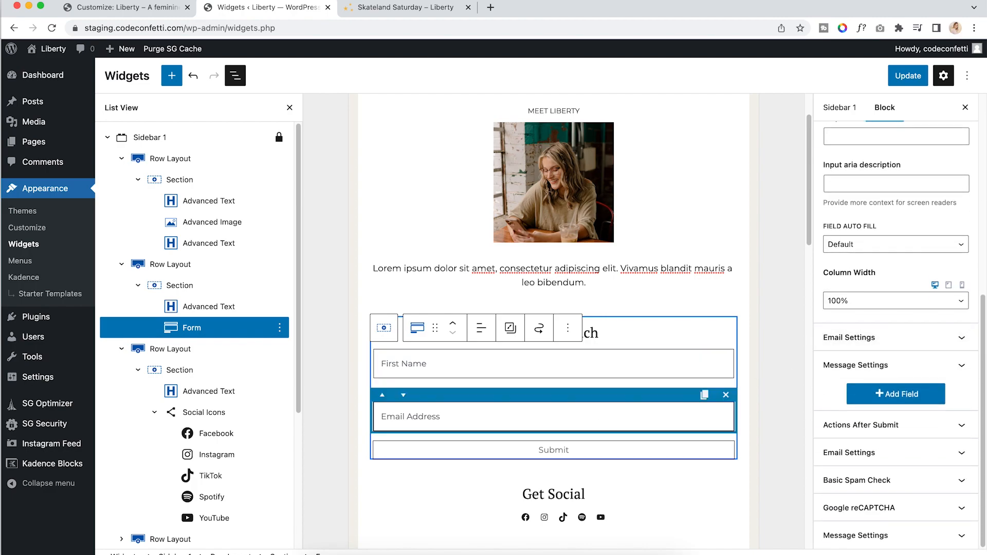
{"action": "left_click", "coordinate": [960, 338]}
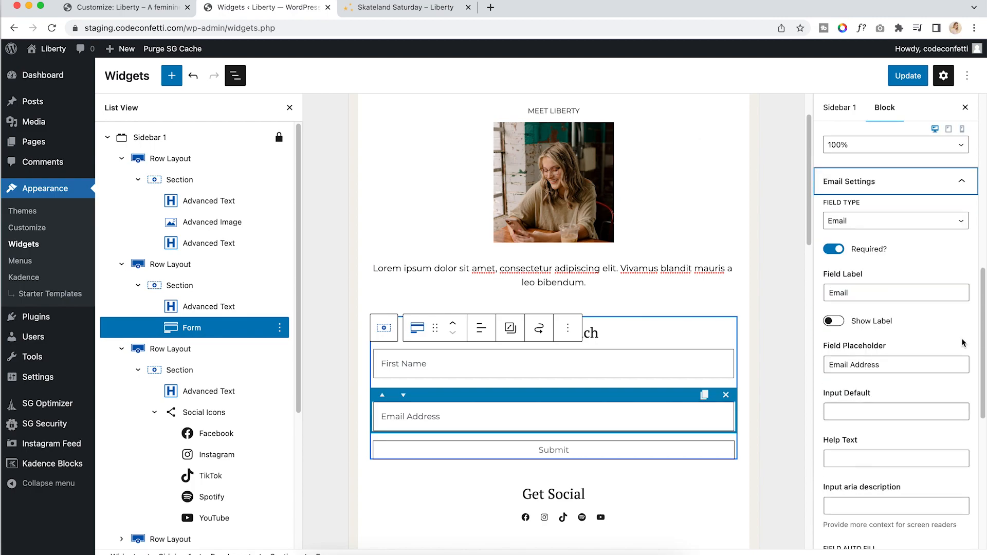
{"action": "scroll", "coordinate": [957, 224], "scroll_direction": "up", "scroll_amount": 4}
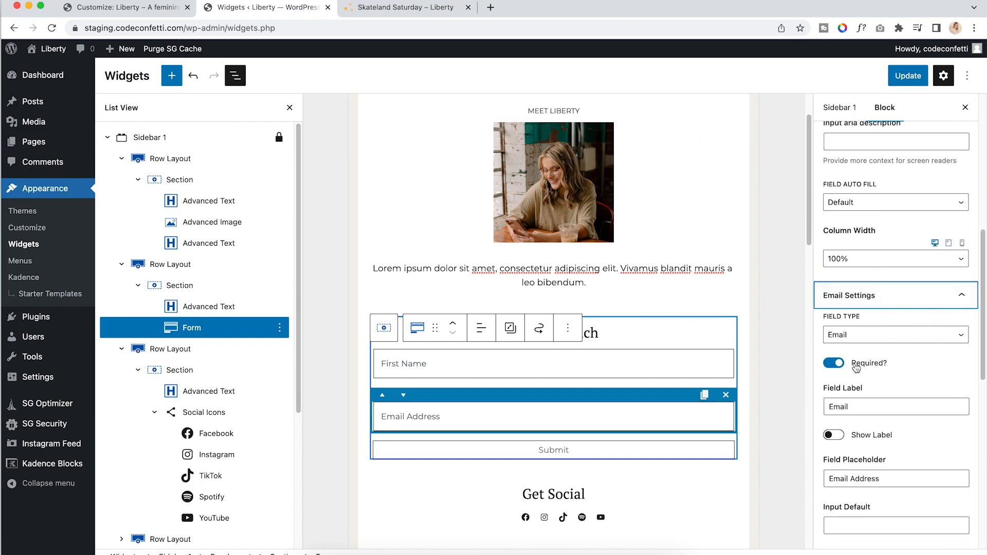
{"action": "left_click", "coordinate": [961, 297]}
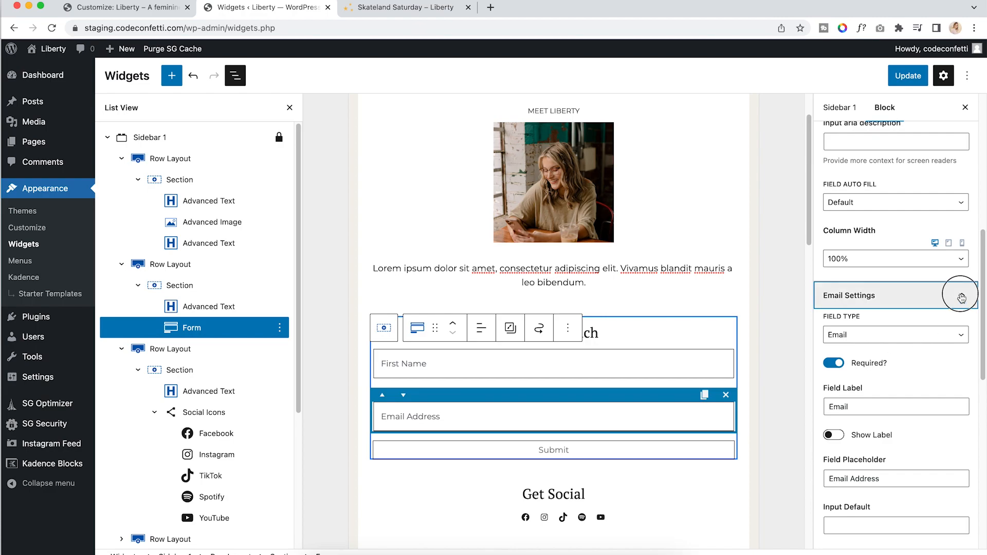
{"action": "scroll", "coordinate": [961, 242], "scroll_direction": "up", "scroll_amount": 5}
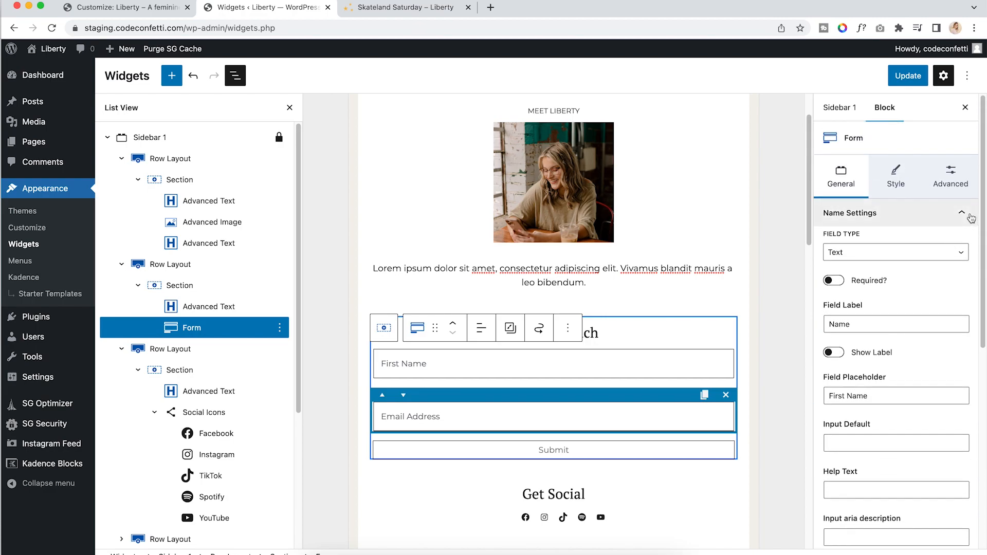
{"action": "left_click", "coordinate": [970, 216]}
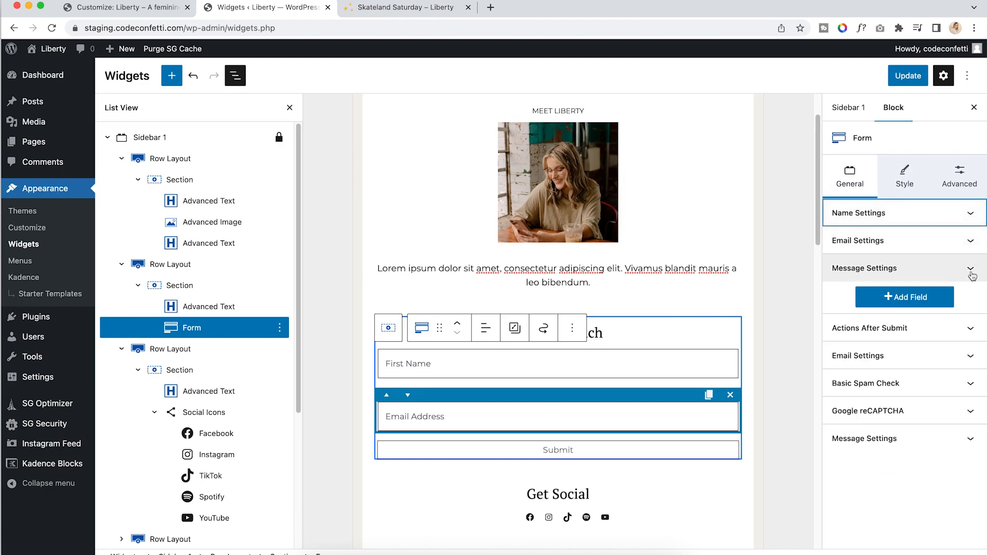
Add an extra field to the Keep In Touch form and delete it again
{"action": "left_click", "coordinate": [910, 304]}
{"action": "scroll", "coordinate": [685, 343], "scroll_direction": "down", "scroll_amount": 1}
{"action": "scroll", "coordinate": [685, 343], "scroll_direction": "down", "scroll_amount": 3}
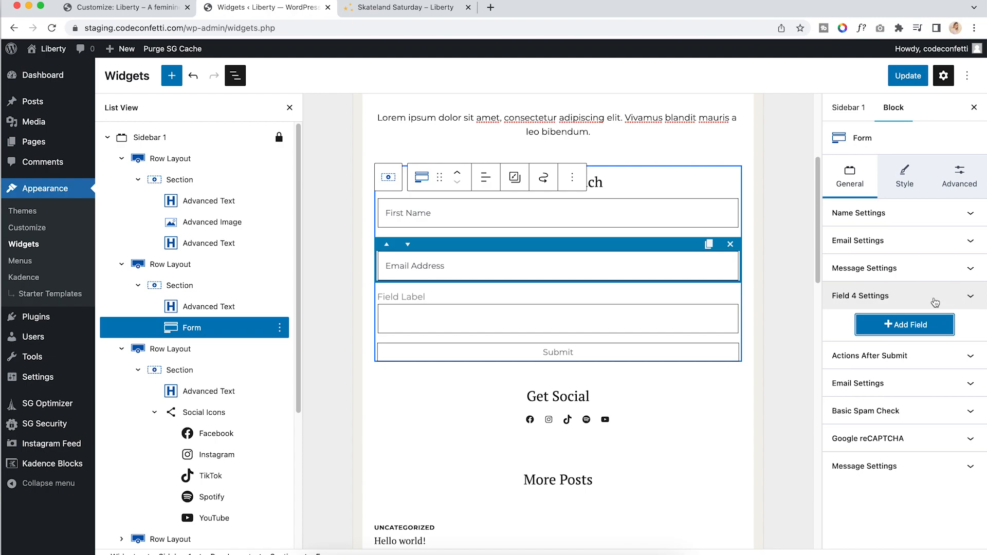
{"action": "left_click", "coordinate": [671, 306]}
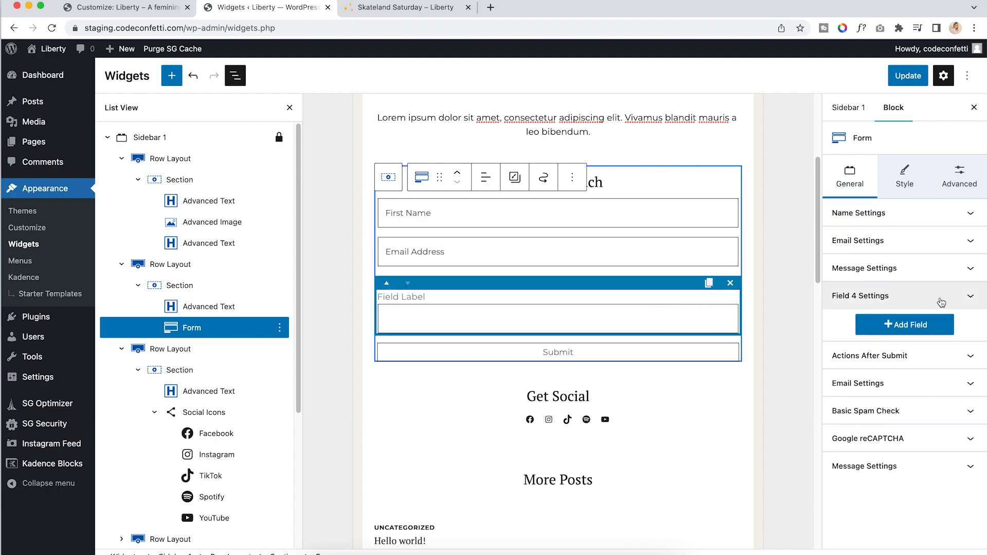
{"action": "left_click", "coordinate": [730, 283]}
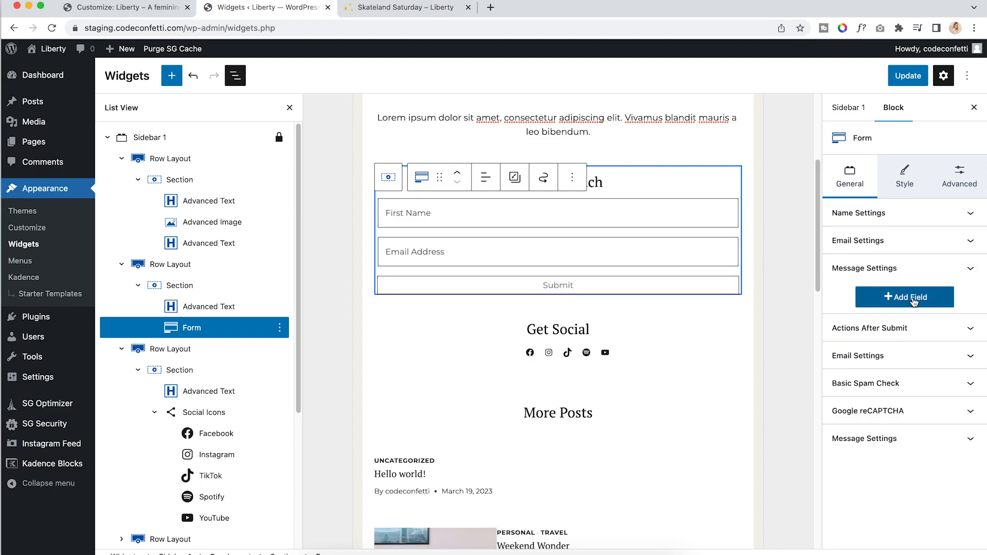
Examine the actions available after submission of the Keep In Touch form
{"action": "left_click", "coordinate": [975, 332]}
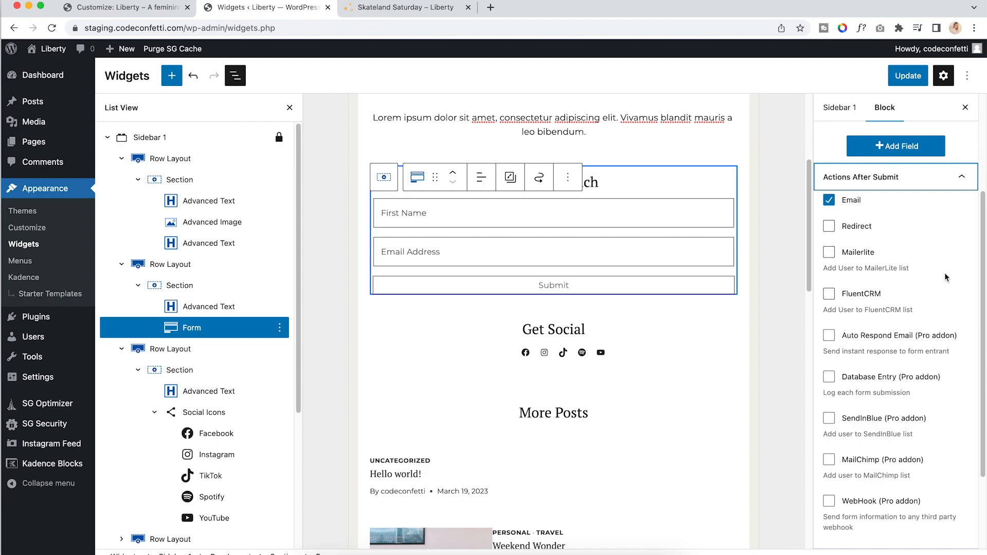
{"action": "scroll", "coordinate": [947, 280], "scroll_direction": "up", "scroll_amount": 1}
{"action": "scroll", "coordinate": [956, 298], "scroll_direction": "down", "scroll_amount": 2}
{"action": "scroll", "coordinate": [956, 299], "scroll_direction": "down", "scroll_amount": 1}
{"action": "scroll", "coordinate": [954, 297], "scroll_direction": "up", "scroll_amount": 2}
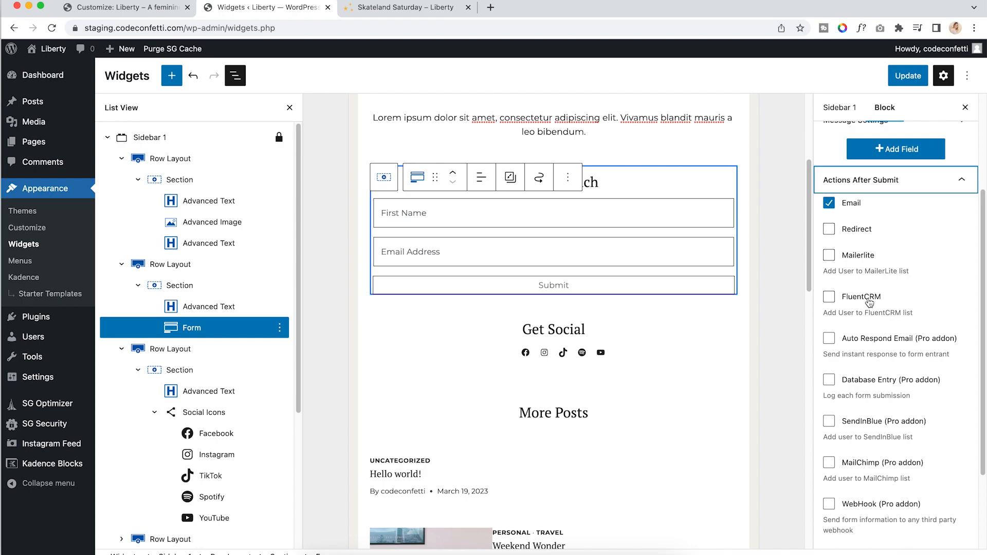
{"action": "scroll", "coordinate": [869, 302], "scroll_direction": "down", "scroll_amount": 4}
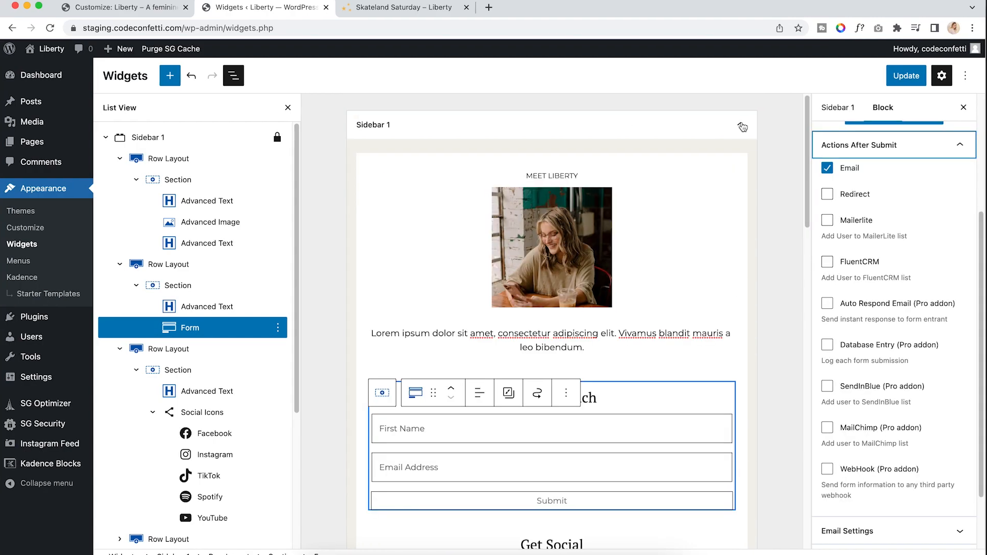
Collapse the Sidebar 1 area, expand Footer 1 and select its IMPORTANT LINKS heading text
{"action": "left_click", "coordinate": [744, 126]}
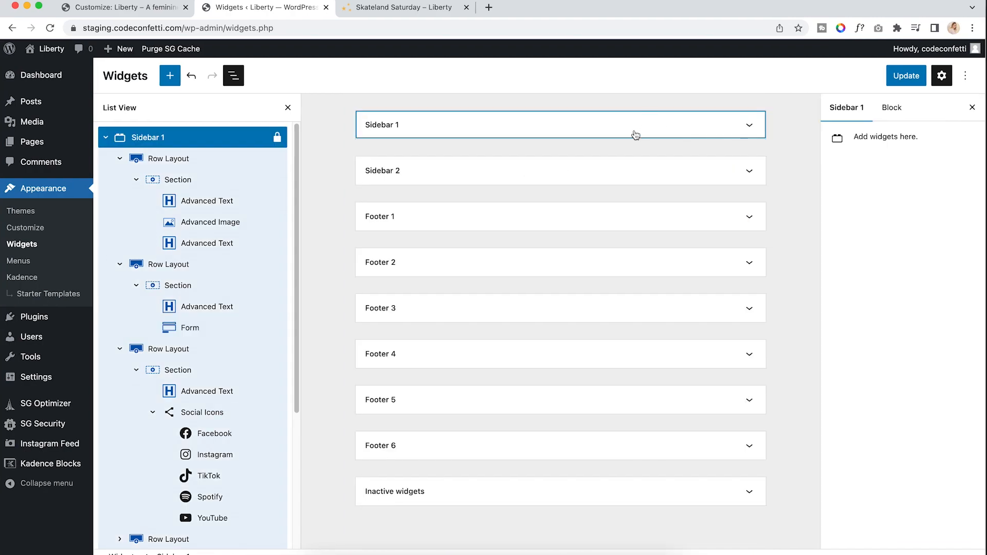
{"action": "left_click", "coordinate": [746, 218]}
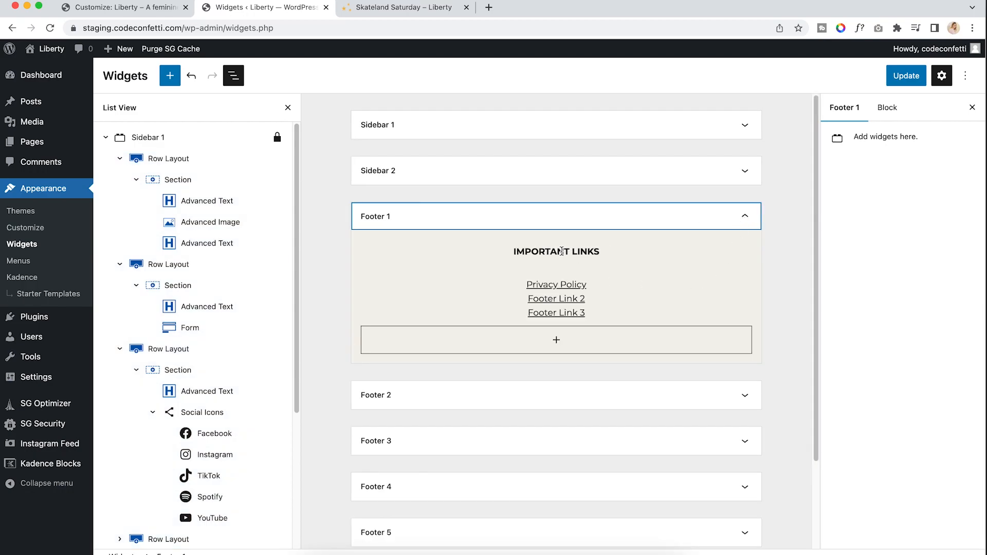
{"action": "triple_click", "coordinate": [562, 250]}
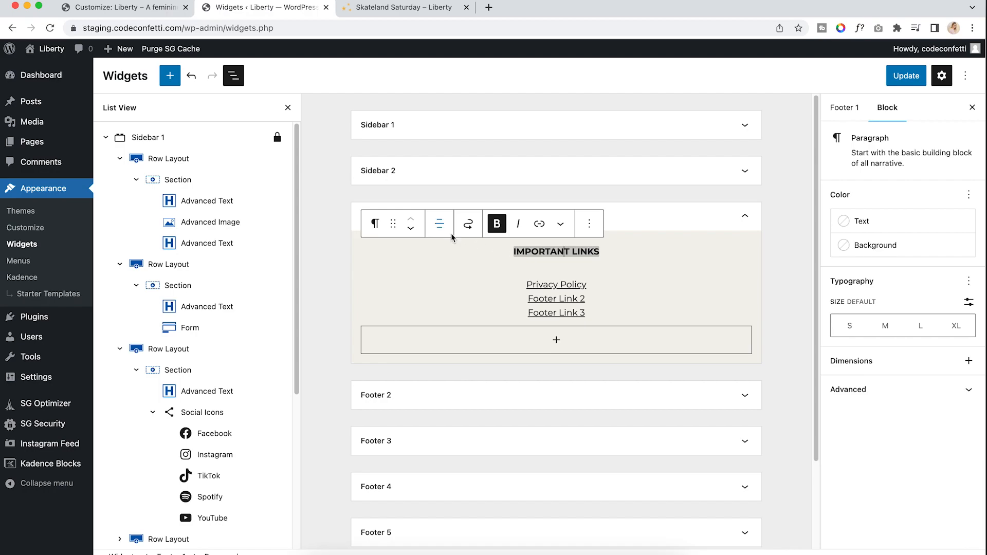
Check the footer columns on the published Skateland Saturday post and return to the widget editor
{"action": "left_click", "coordinate": [409, 8]}
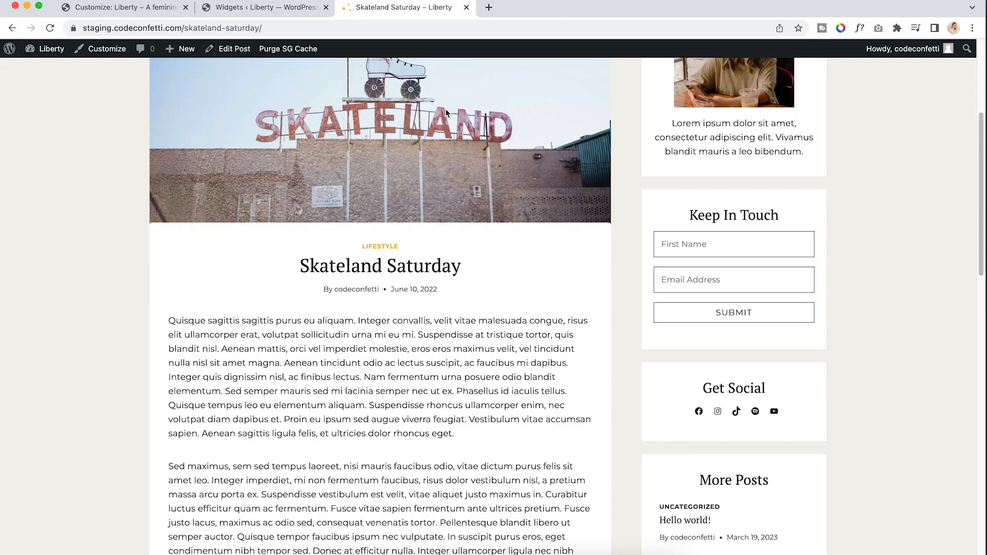
{"action": "scroll", "coordinate": [535, 292], "scroll_direction": "down", "scroll_amount": 20}
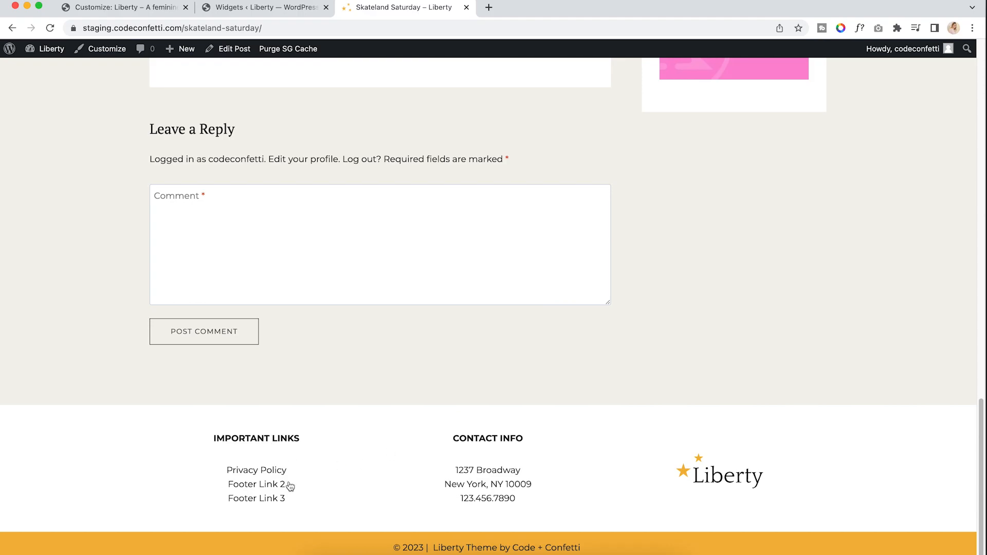
{"action": "left_click", "coordinate": [266, 7]}
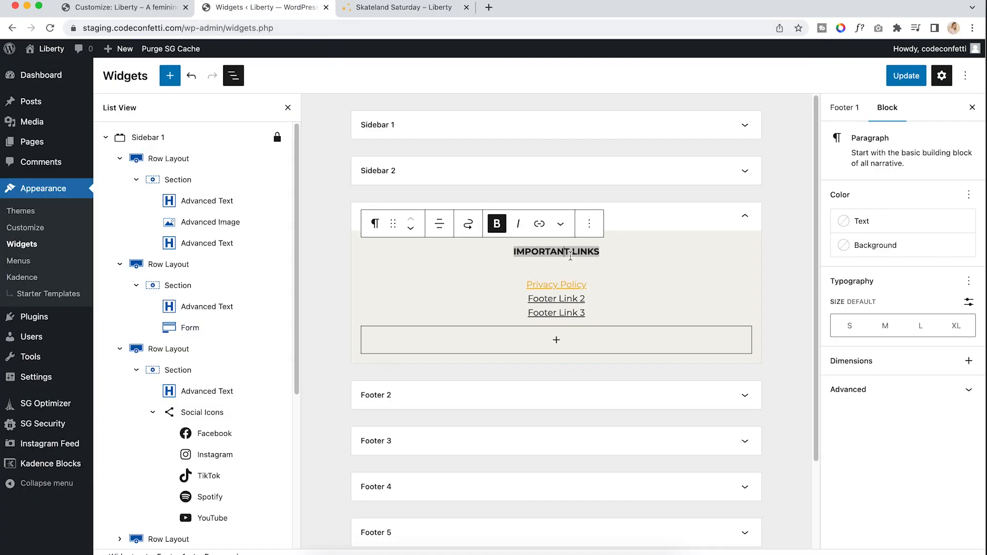
Insert an Advanced Image block below the Footer 1 links using the sunflower picture from the media library
{"action": "left_click", "coordinate": [565, 348]}
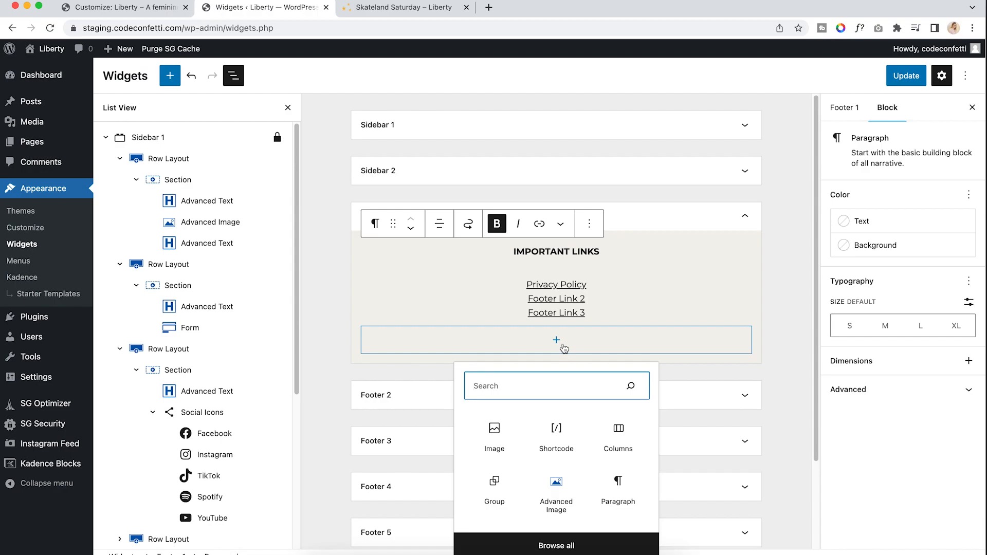
{"action": "left_click", "coordinate": [557, 488]}
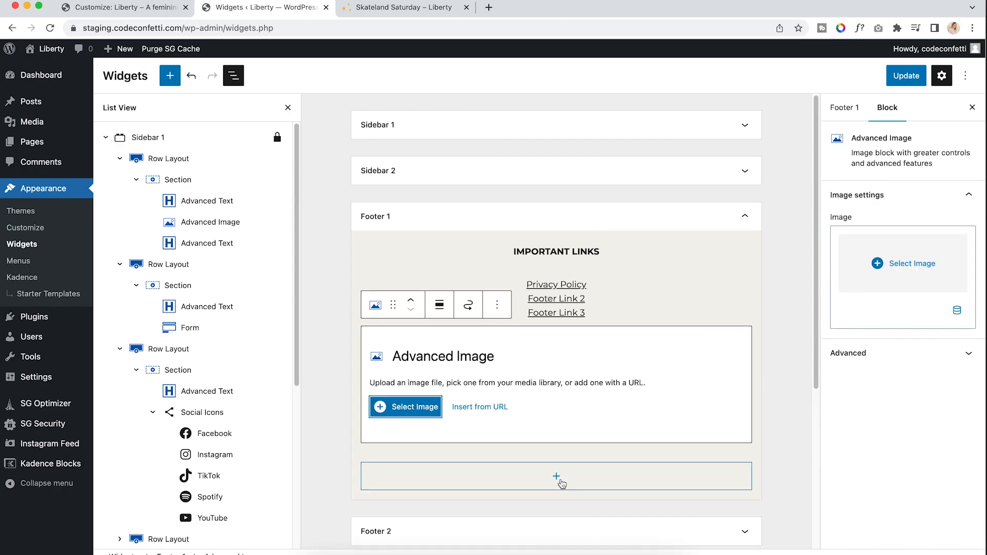
{"action": "left_click", "coordinate": [416, 407]}
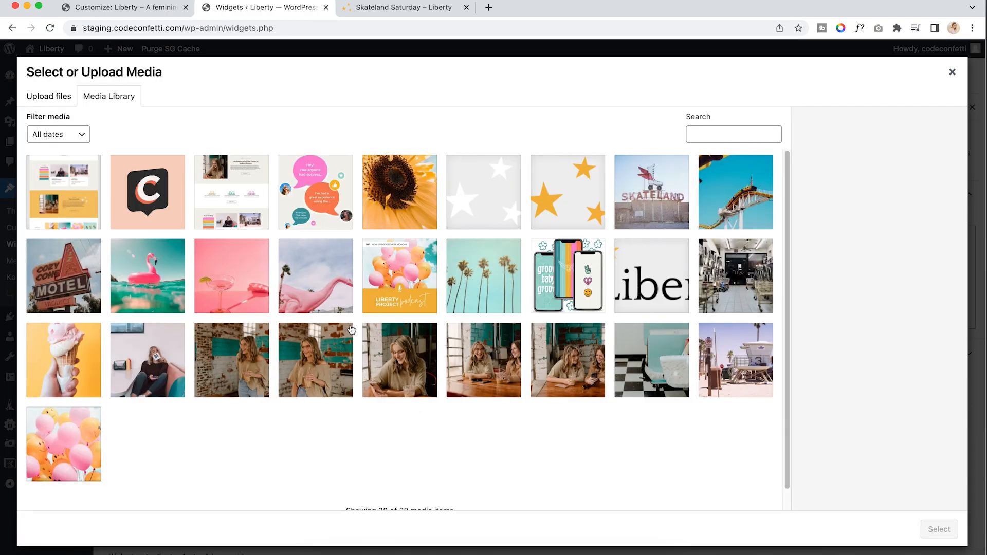
{"action": "left_click", "coordinate": [397, 183]}
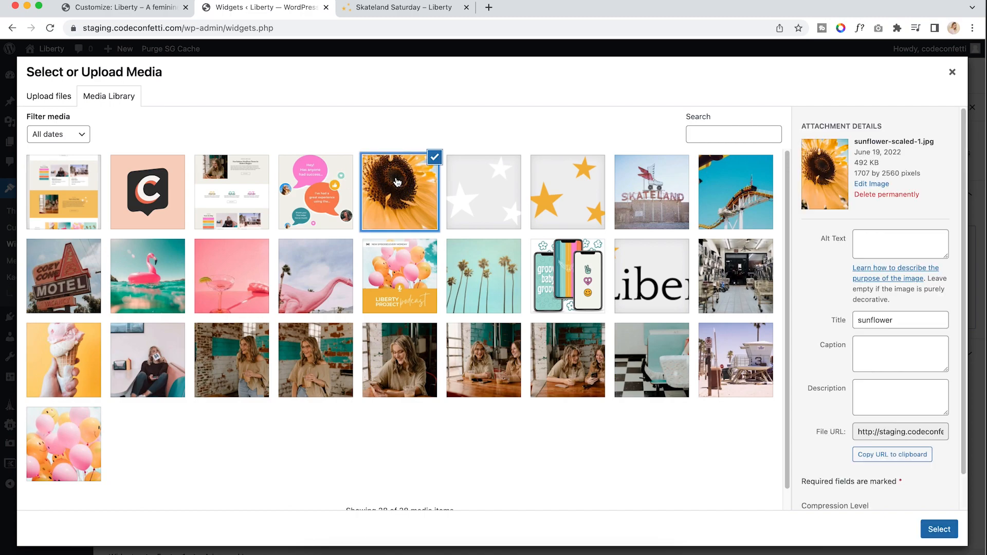
{"action": "left_click", "coordinate": [940, 530]}
{"action": "scroll", "coordinate": [720, 406], "scroll_direction": "down", "scroll_amount": 5}
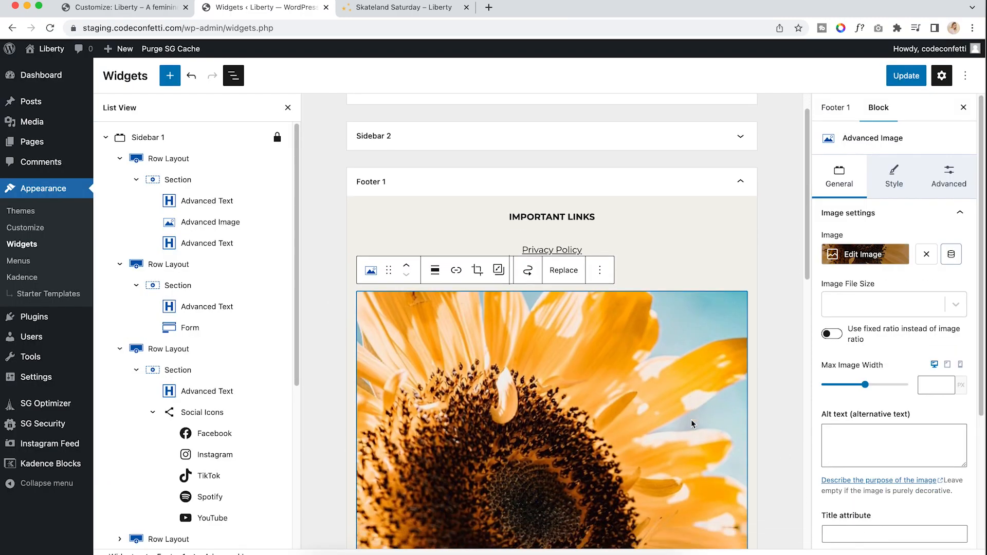
Enable a fixed ratio for the Footer 1 sunflower image and set its size ratio to Landscape 4:1
{"action": "left_click", "coordinate": [838, 335]}
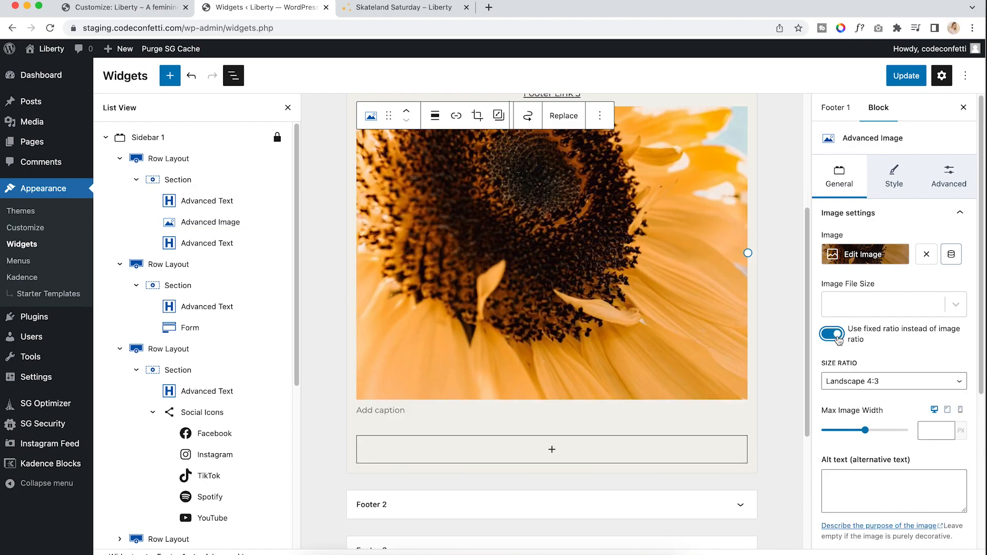
{"action": "left_click", "coordinate": [855, 382]}
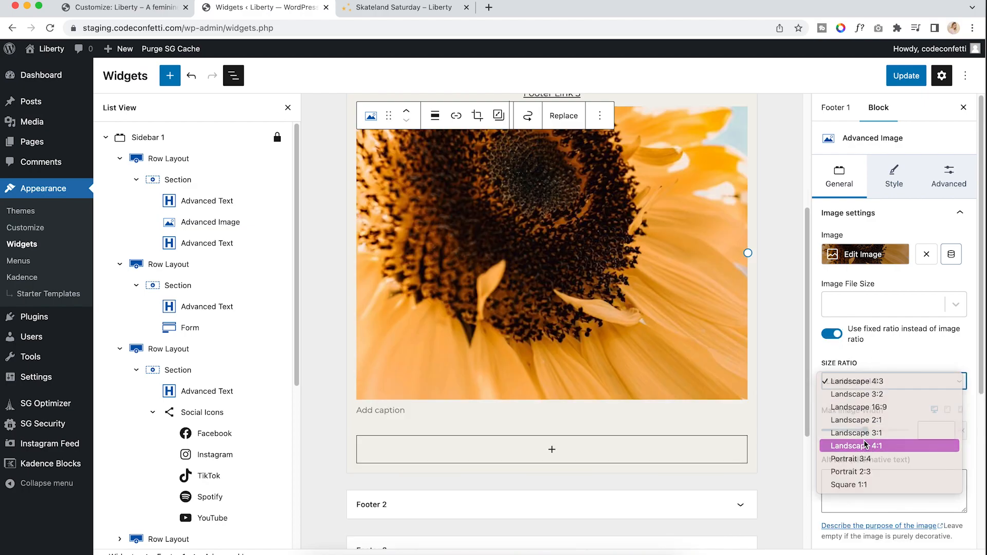
{"action": "left_click", "coordinate": [866, 443]}
{"action": "scroll", "coordinate": [665, 292], "scroll_direction": "up", "scroll_amount": 5}
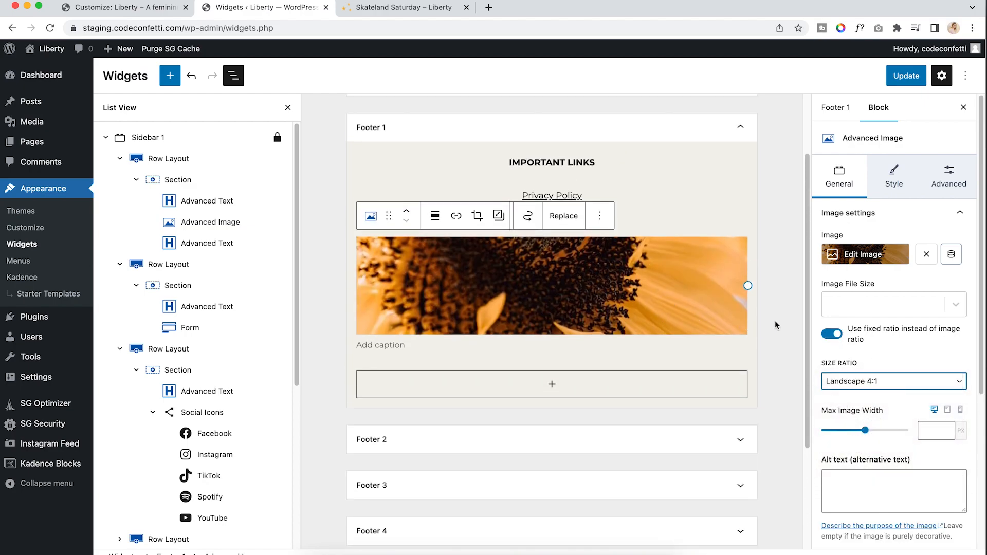
{"action": "left_click", "coordinate": [799, 324]}
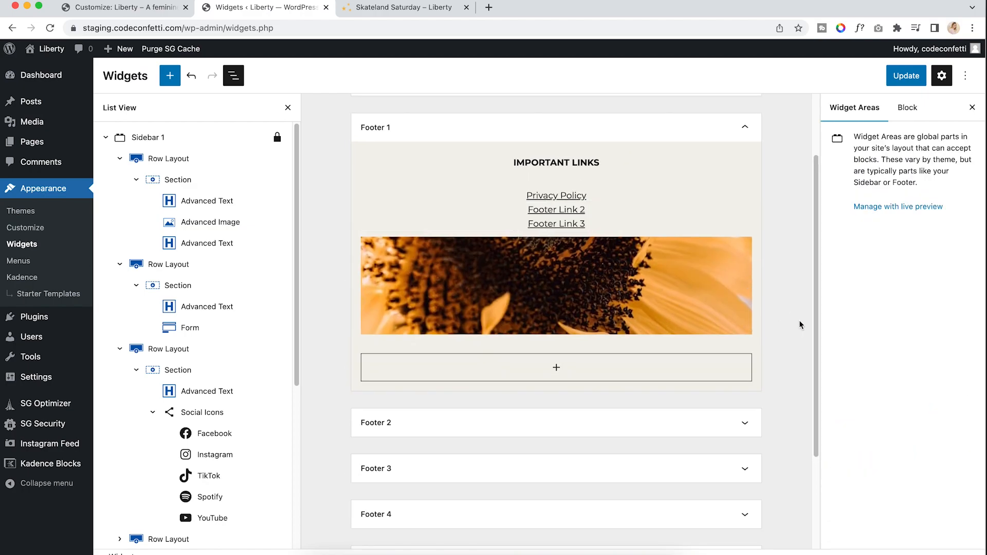
Remove the sunflower Advanced Image block from the Footer 1 widget area
{"action": "left_click", "coordinate": [637, 275]}
{"action": "left_click", "coordinate": [600, 216]}
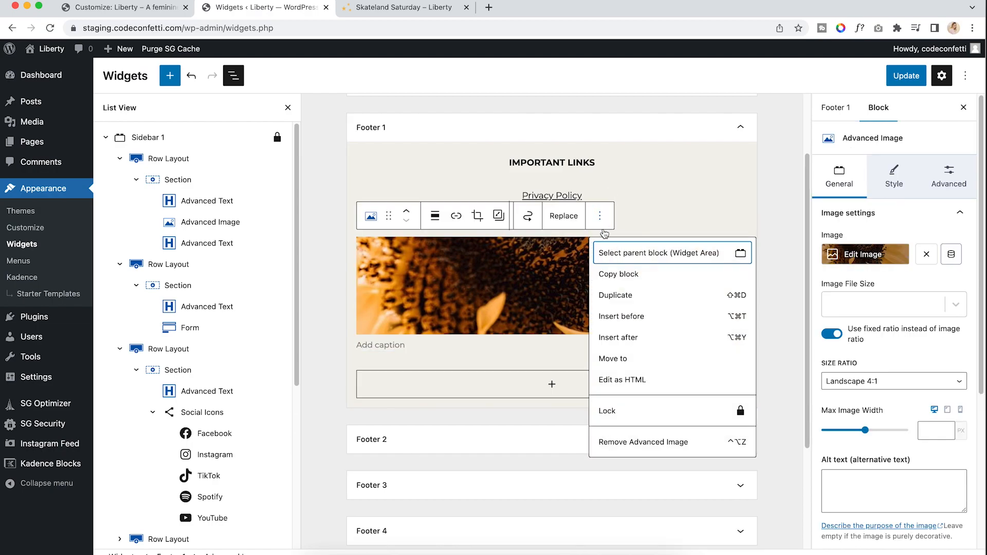
{"action": "left_click", "coordinate": [639, 443]}
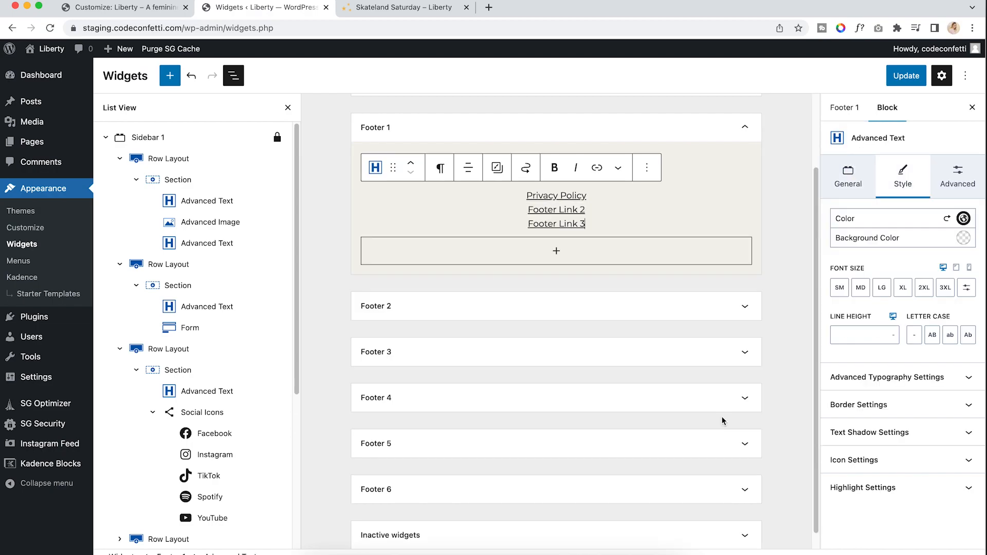
{"action": "left_click", "coordinate": [782, 271]}
{"action": "scroll", "coordinate": [785, 270], "scroll_direction": "up", "scroll_amount": 2}
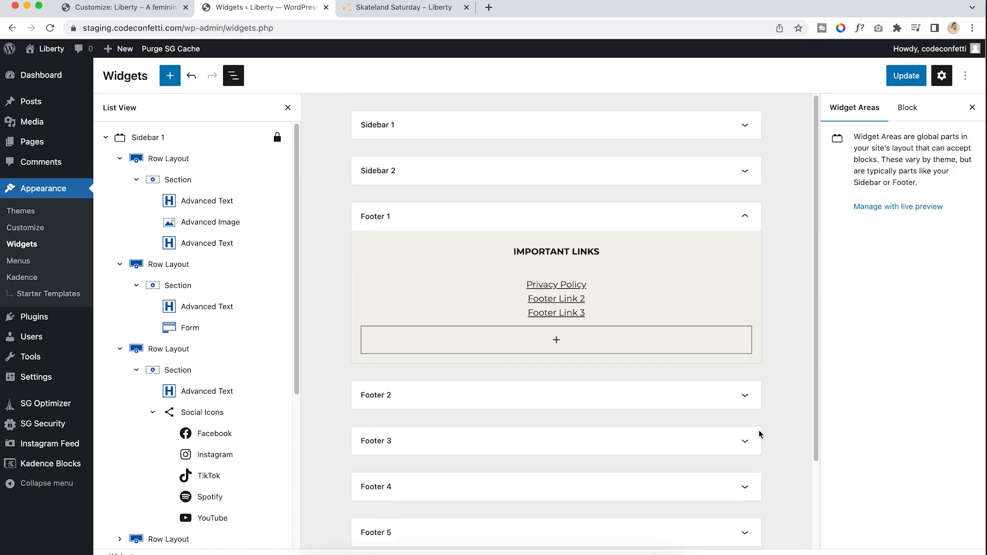
Leave the widget editor and open the Services page for editing from the site's list of pages
{"action": "left_click", "coordinate": [664, 117]}
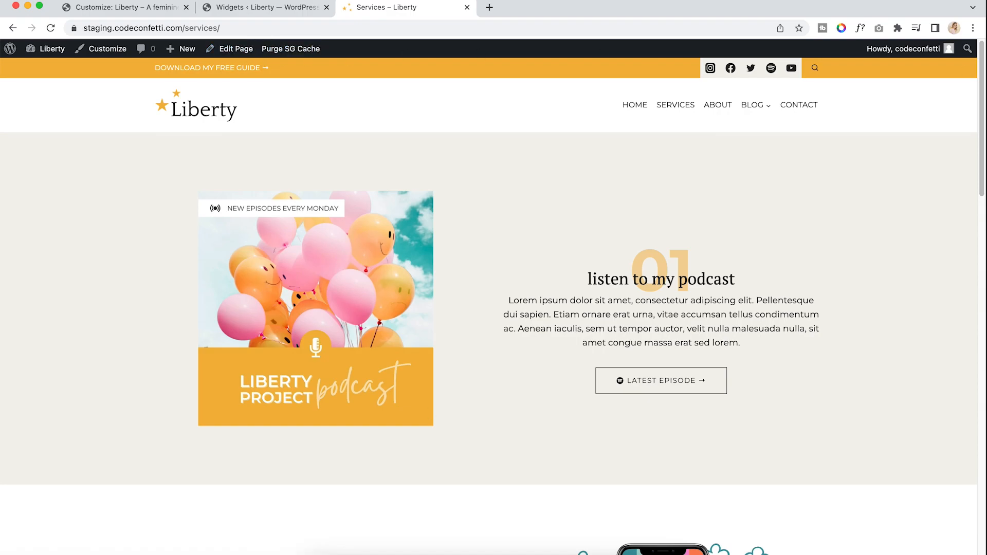
{"action": "left_click", "coordinate": [249, 7]}
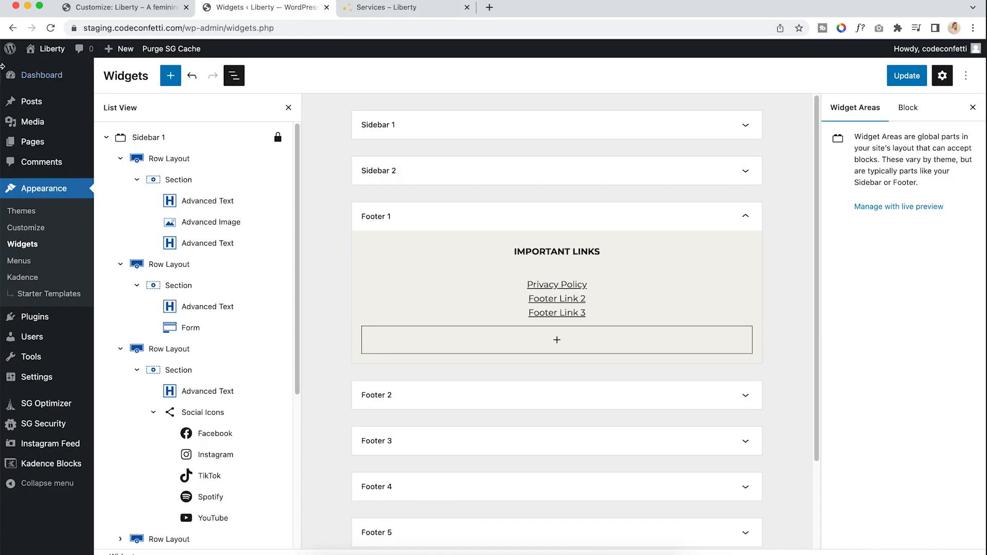
{"action": "left_click", "coordinate": [27, 78]}
{"action": "left_click", "coordinate": [522, 212]}
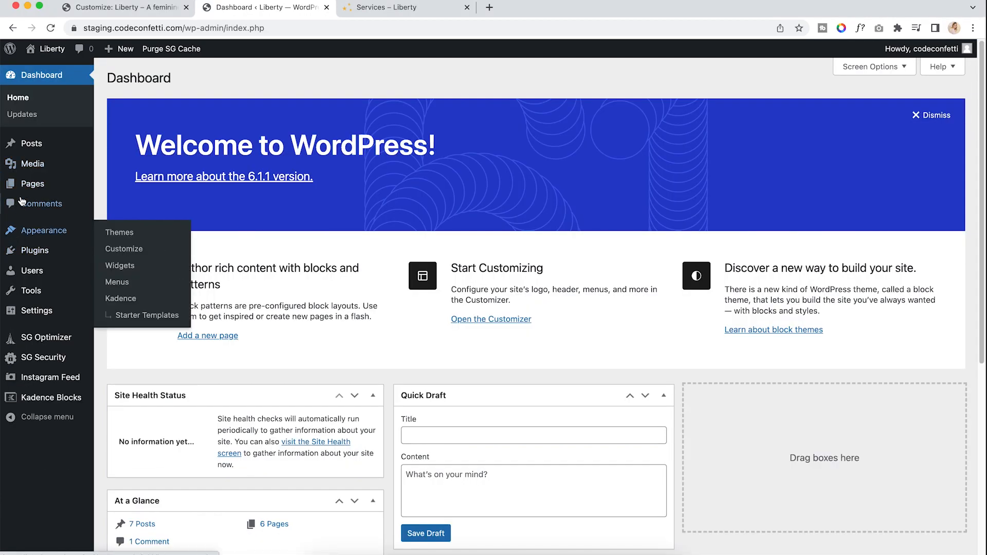
{"action": "left_click", "coordinate": [31, 184]}
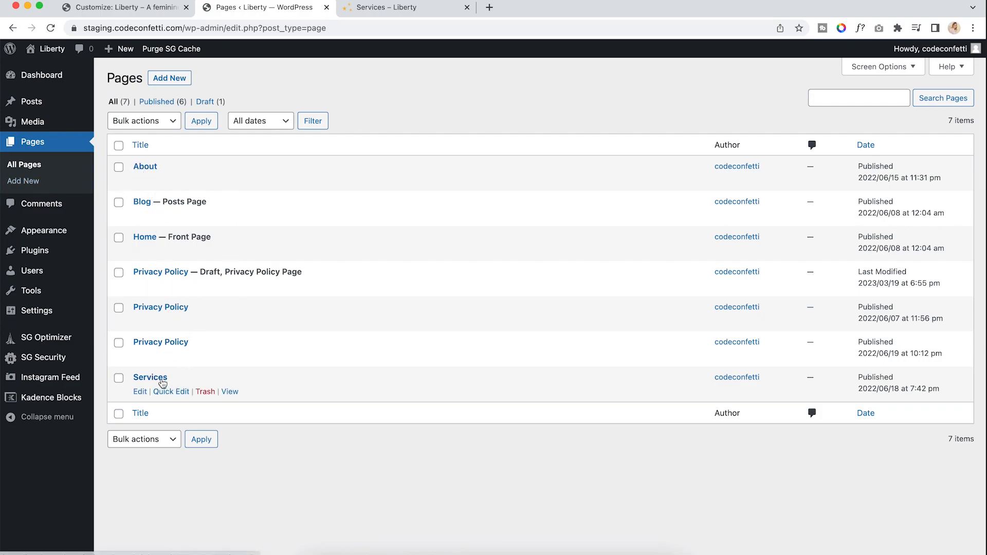
{"action": "right_click", "coordinate": [156, 380]}
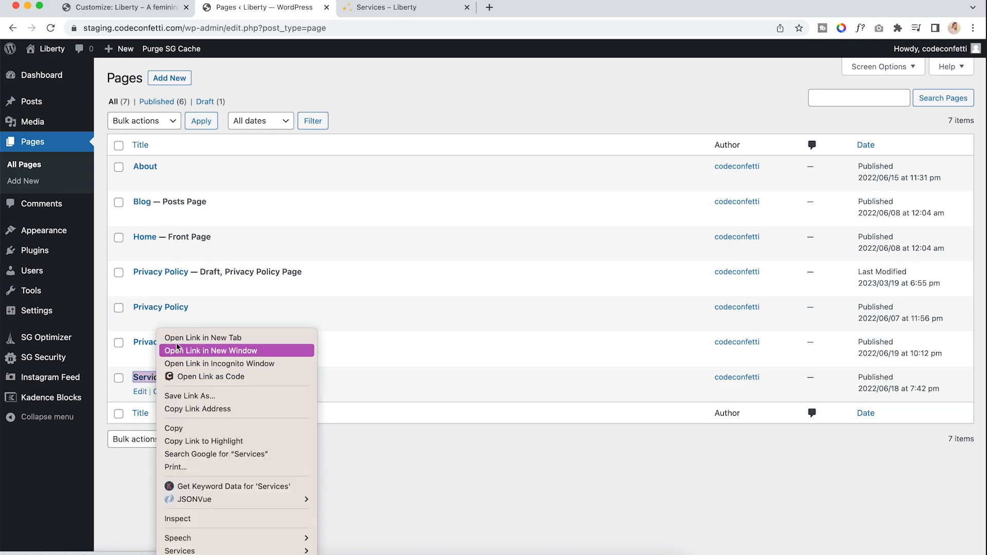
{"action": "left_click", "coordinate": [145, 385]}
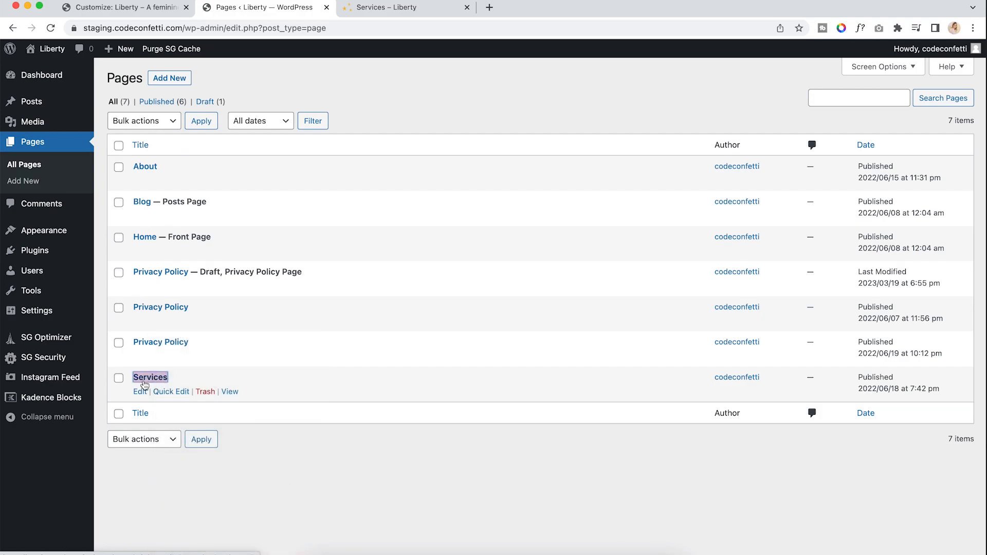
{"action": "left_click", "coordinate": [144, 382]}
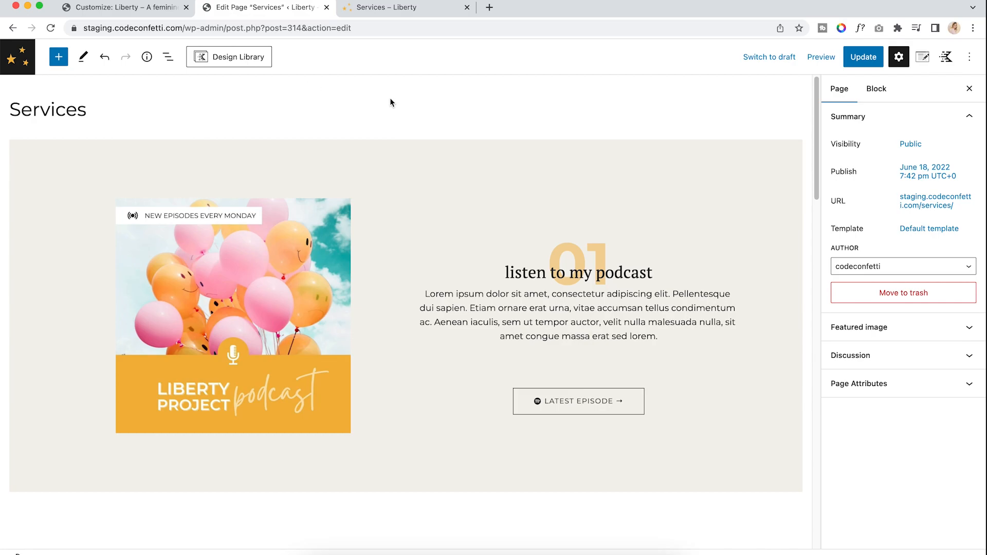
Look through the Services page's sections down to the Get In Touch form and select the podcast section's row layout
{"action": "scroll", "coordinate": [439, 196], "scroll_direction": "down", "scroll_amount": 15}
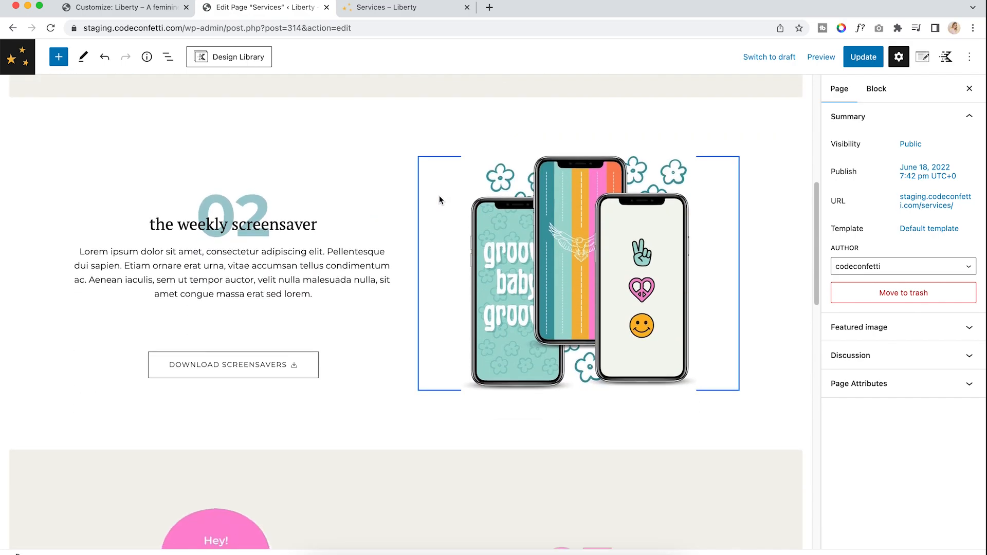
{"action": "scroll", "coordinate": [439, 198], "scroll_direction": "down", "scroll_amount": 10}
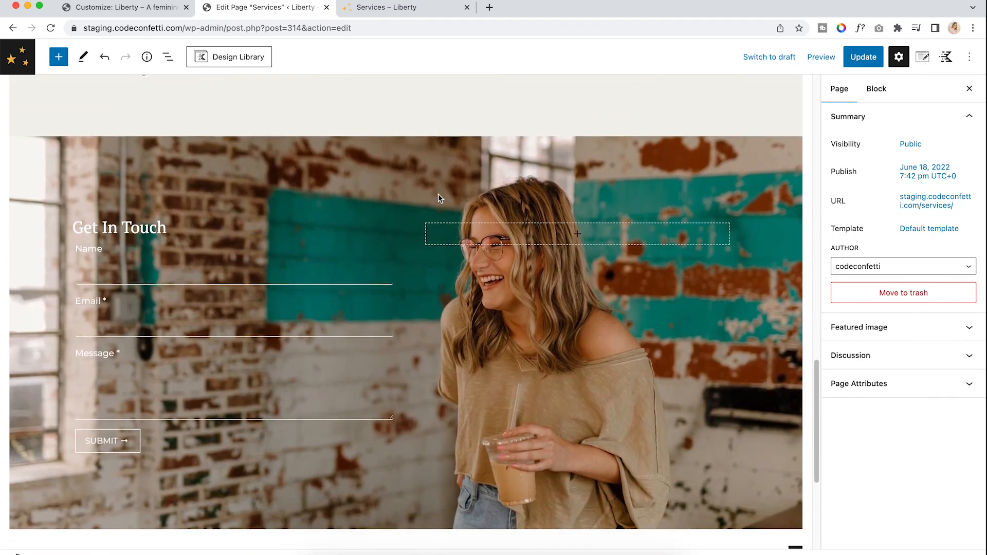
{"action": "scroll", "coordinate": [438, 198], "scroll_direction": "up", "scroll_amount": 20}
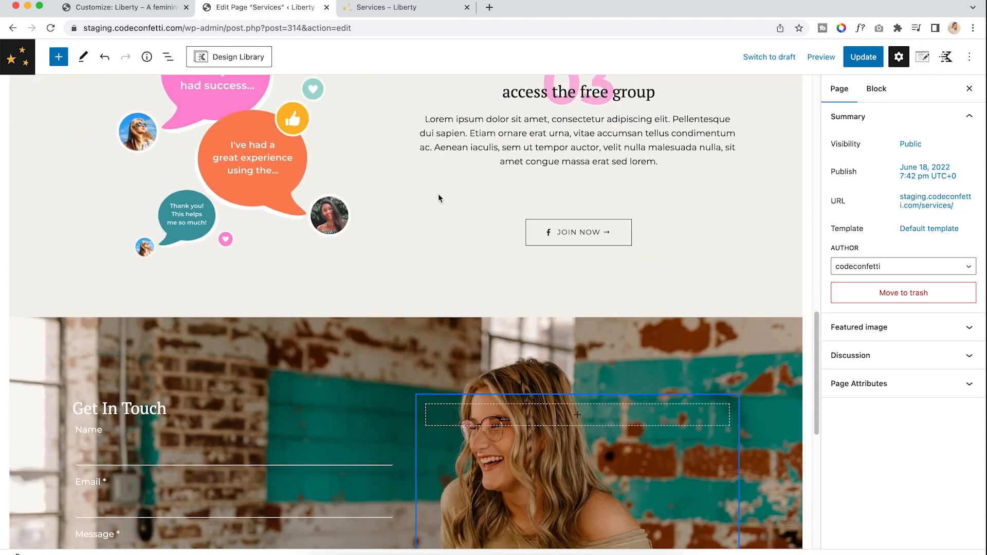
{"action": "scroll", "coordinate": [438, 194], "scroll_direction": "up", "scroll_amount": 3}
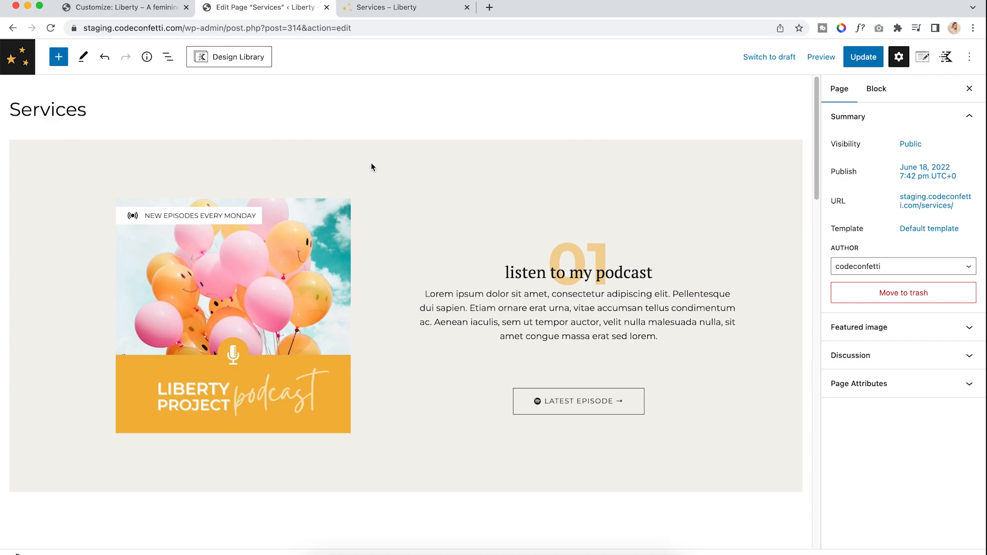
{"action": "left_click", "coordinate": [210, 149]}
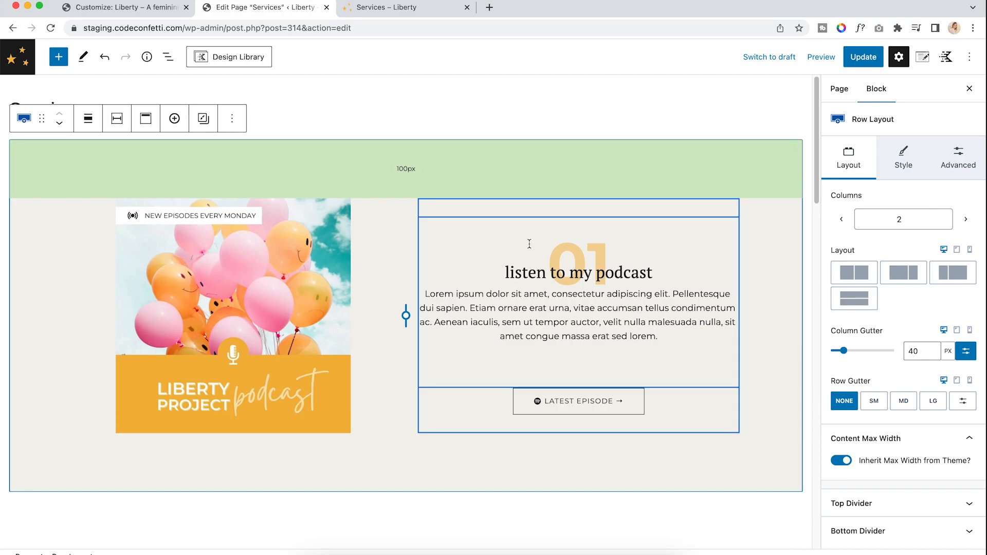
{"action": "mouse_move", "coordinate": [404, 284]}
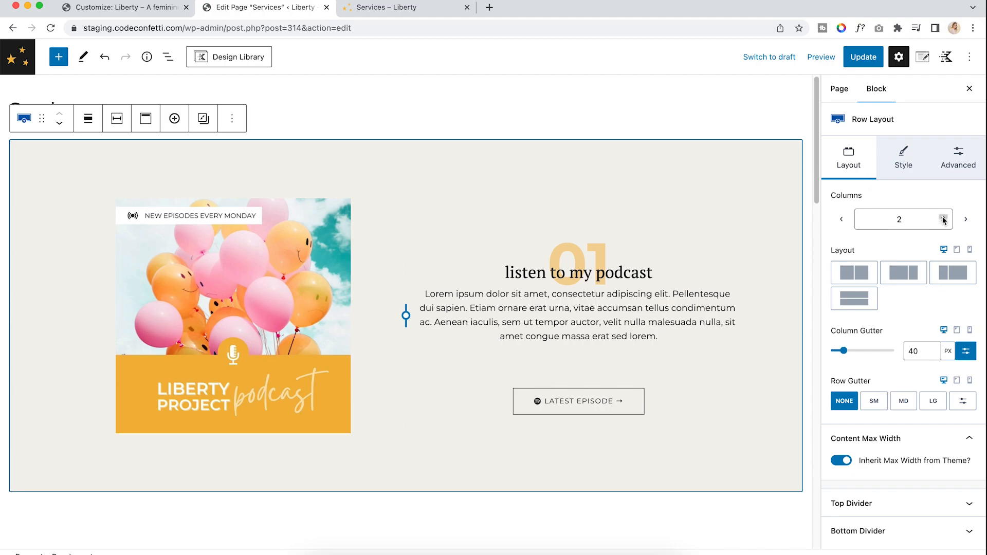
Try the wide-first-column and stacked layouts on the podcast row and restore two equal columns split 50% / 50%
{"action": "left_click", "coordinate": [913, 278]}
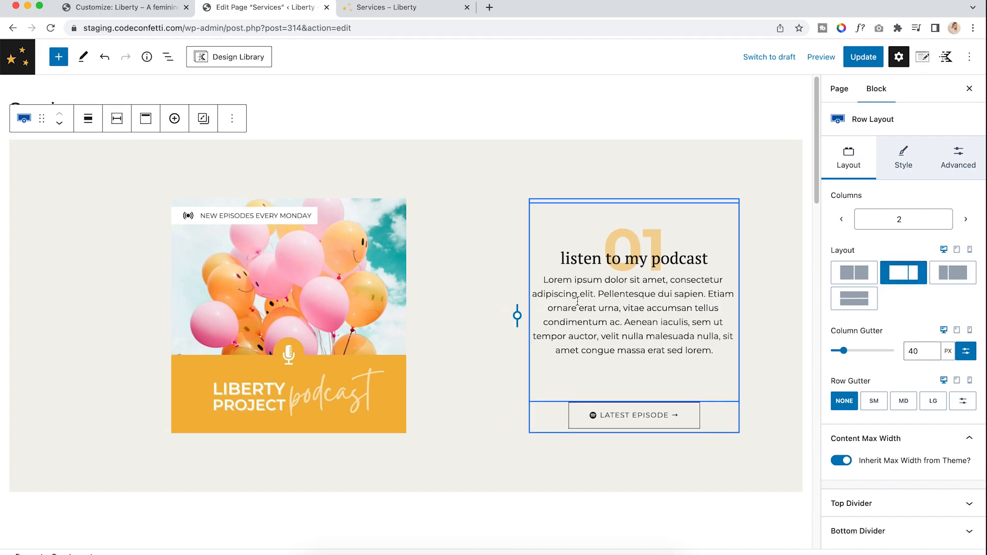
{"action": "left_click", "coordinate": [855, 302]}
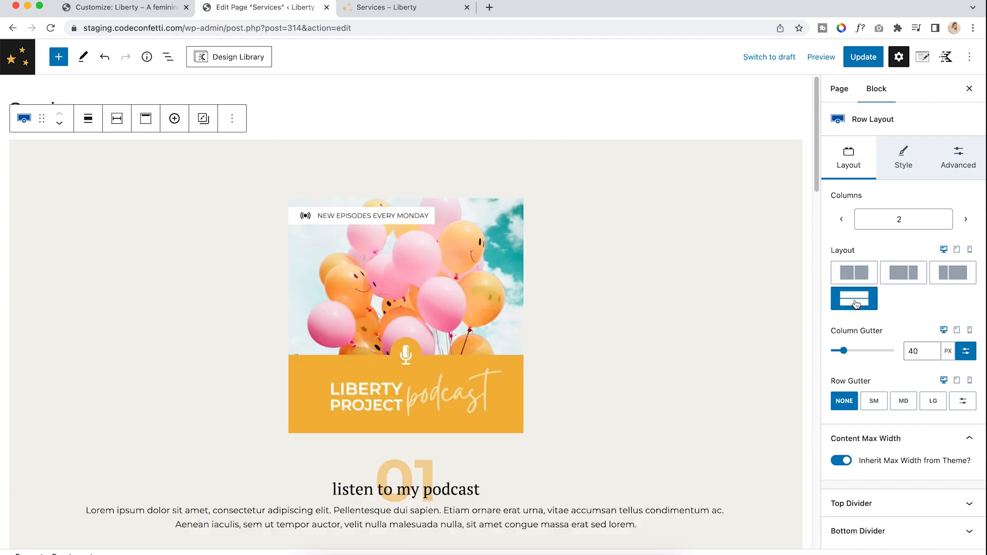
{"action": "left_click", "coordinate": [854, 273]}
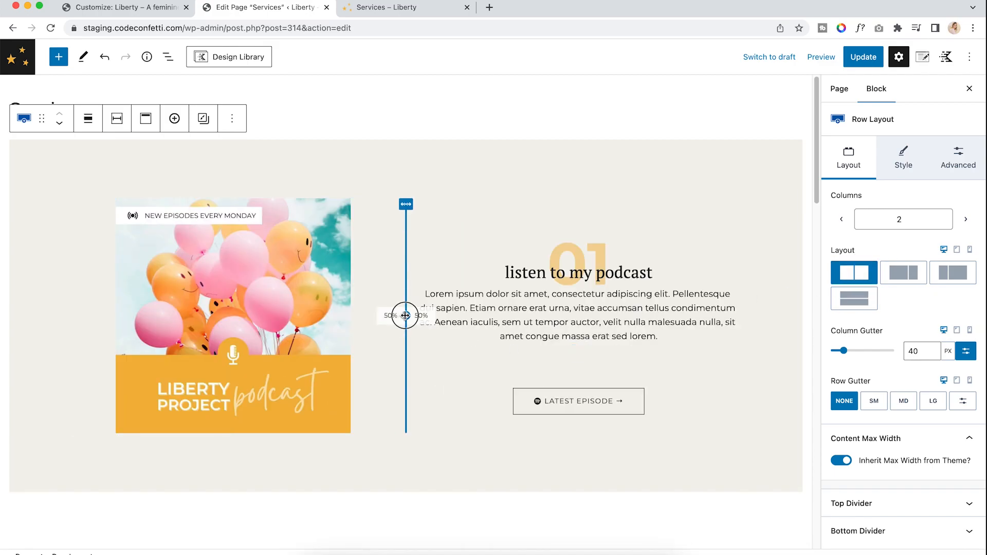
{"action": "mouse_move", "coordinate": [393, 315]}
{"action": "left_mouse_down"}
{"action": "mouse_move", "coordinate": [242, 313]}
{"action": "mouse_move", "coordinate": [406, 316]}
{"action": "left_mouse_up"}
Examine the editable blocks of the podcast section: the balloon image, the 01 number, the heading and the paragraph
{"action": "left_click", "coordinate": [208, 253]}
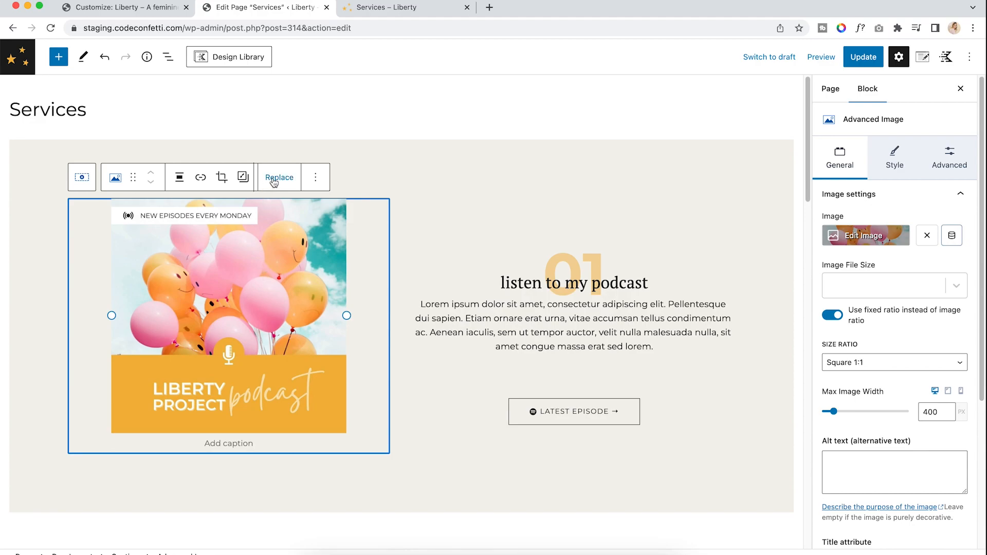
{"action": "left_click", "coordinate": [615, 260]}
{"action": "left_click_drag", "start_coordinate": [606, 242], "coordinate": [513, 242]}
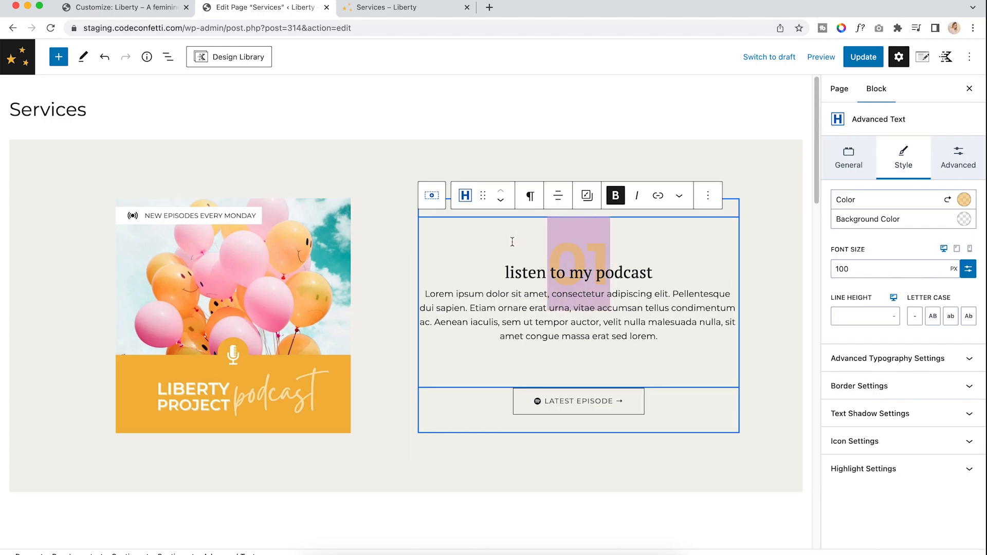
{"action": "left_click", "coordinate": [585, 253]}
{"action": "left_click", "coordinate": [564, 279]}
{"action": "left_click", "coordinate": [503, 321]}
{"action": "left_click_drag", "start_coordinate": [469, 295], "coordinate": [639, 329]}
{"action": "left_click", "coordinate": [650, 332]}
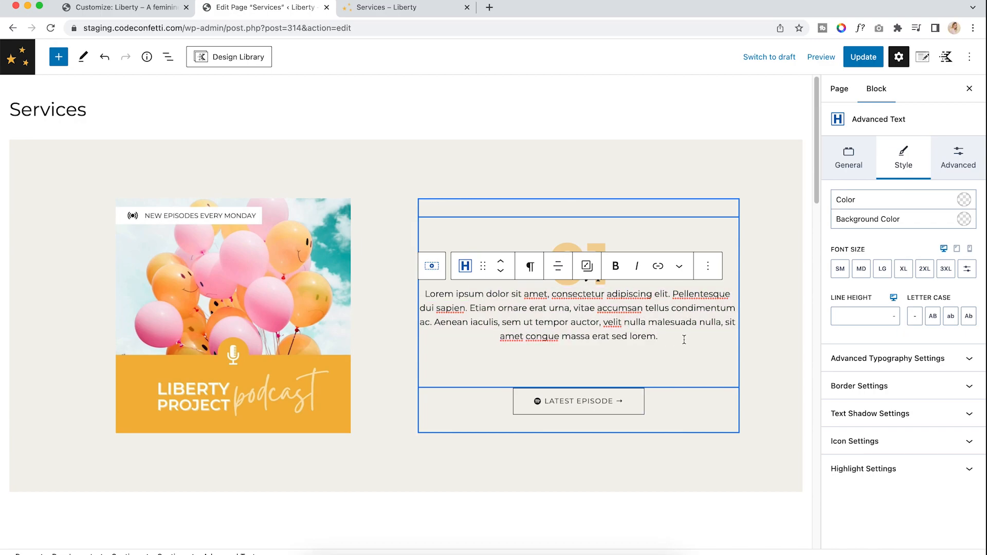
Select the LATEST EPISODE button and examine the theme-wide Buttons settings under Colors & Fonts in the Customizer
{"action": "scroll", "coordinate": [633, 347], "scroll_direction": "down", "scroll_amount": 2}
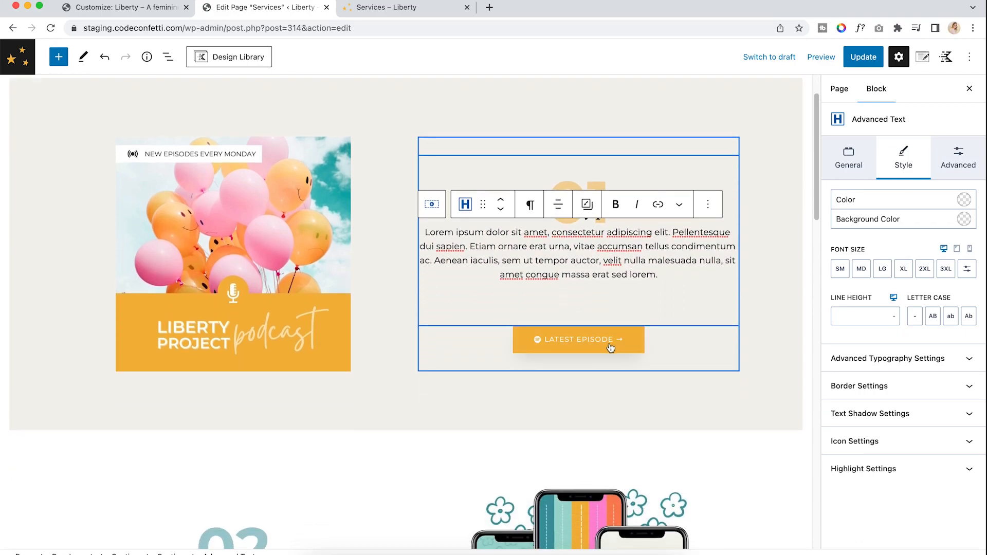
{"action": "left_click", "coordinate": [611, 347]}
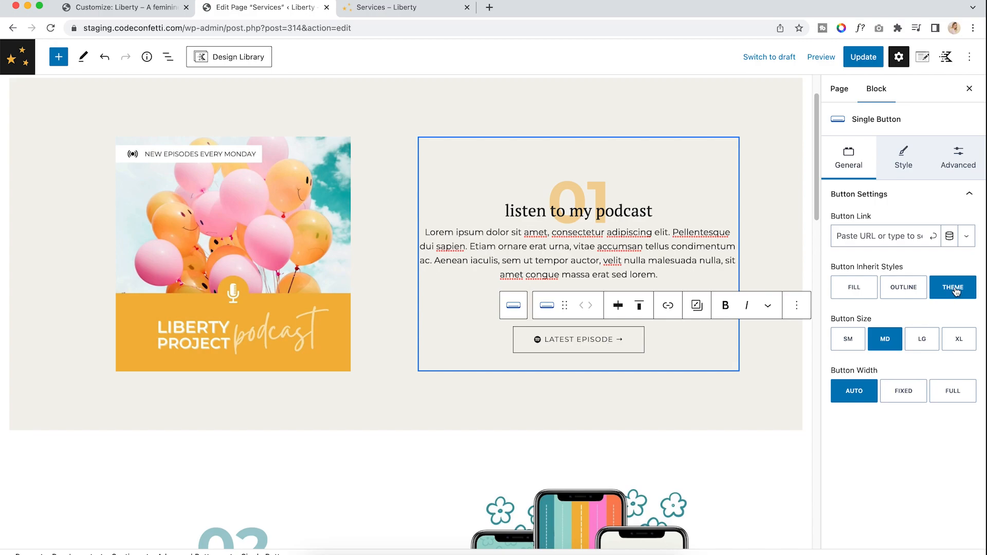
{"action": "left_click", "coordinate": [131, 9]}
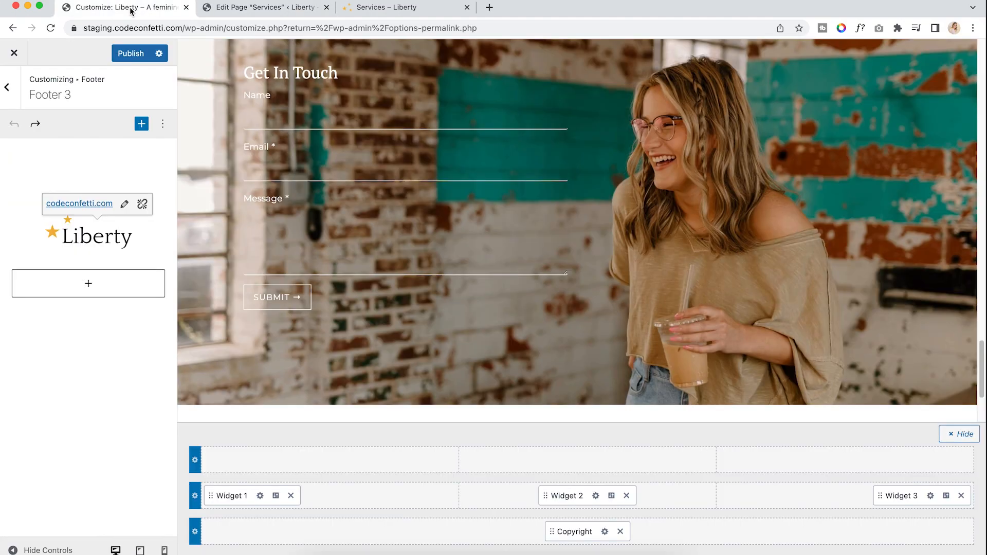
{"action": "left_click", "coordinate": [7, 87]}
{"action": "left_click", "coordinate": [6, 87]}
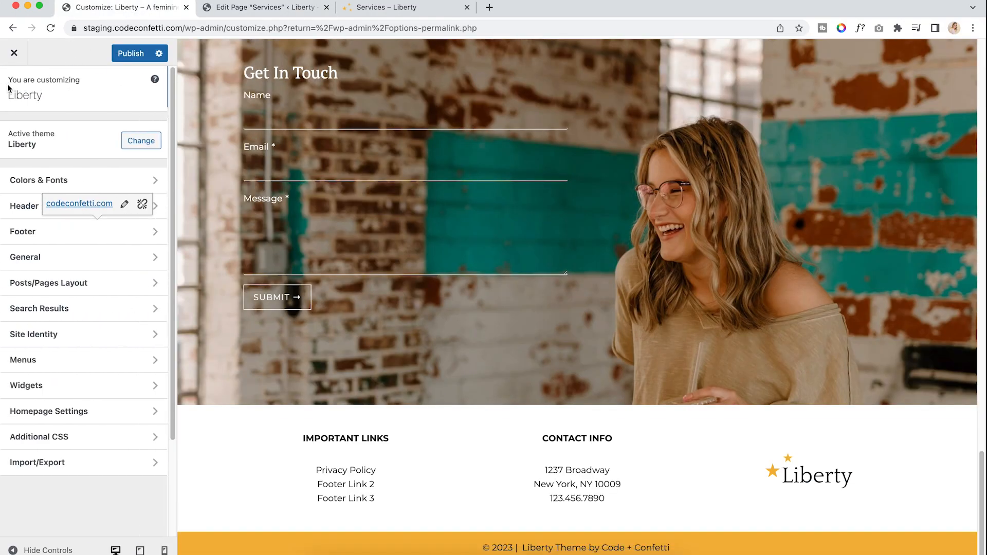
{"action": "left_click", "coordinate": [40, 181]}
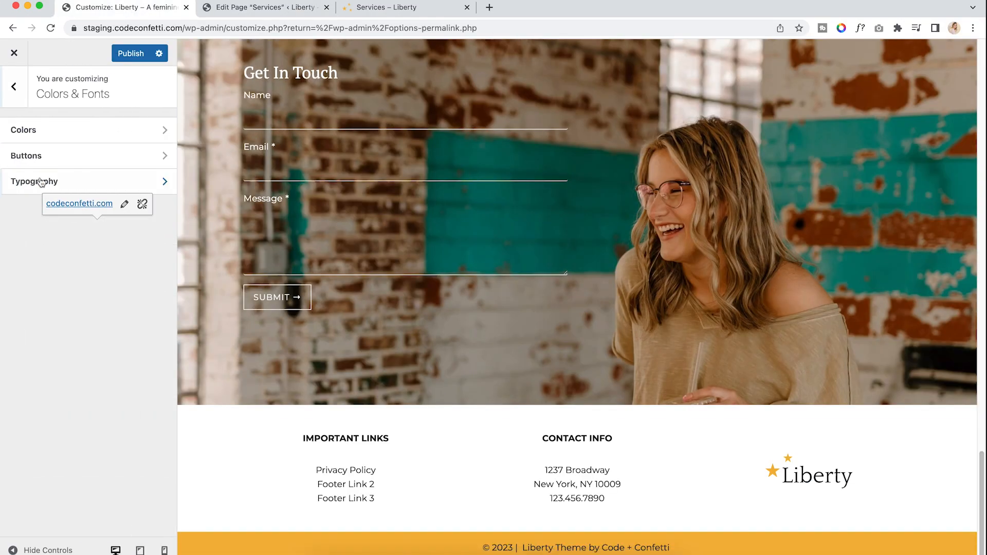
{"action": "left_click", "coordinate": [53, 161]}
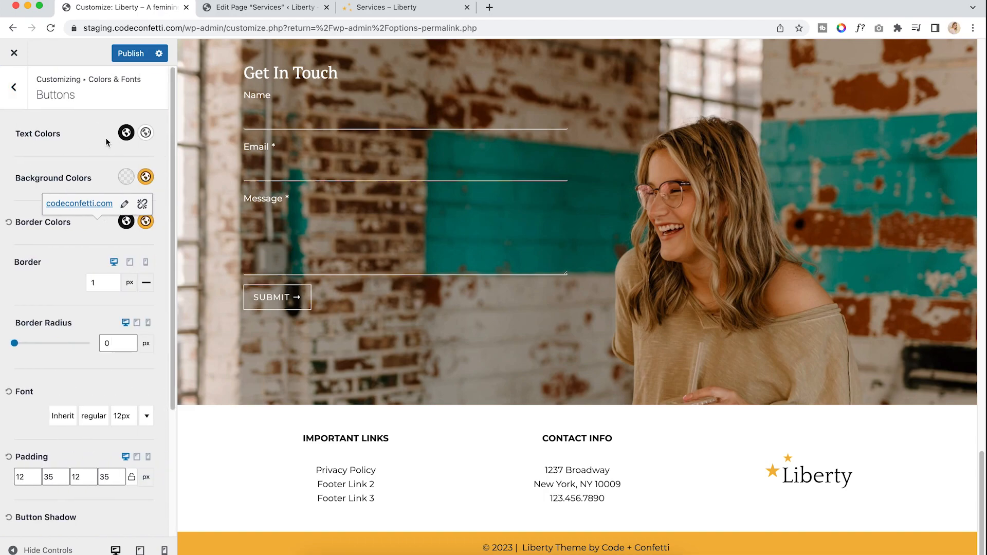
Back in the Services page editor, set the podcast button's inherit style to Fill, after trying Outline, and its size to XL
{"action": "left_click", "coordinate": [231, 11]}
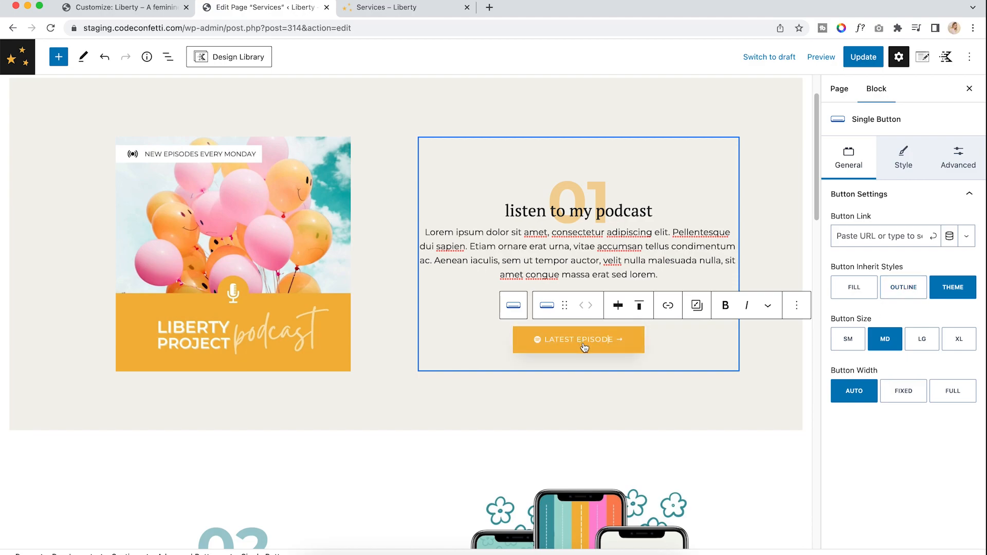
{"action": "left_click", "coordinate": [911, 289]}
{"action": "left_click", "coordinate": [848, 290]}
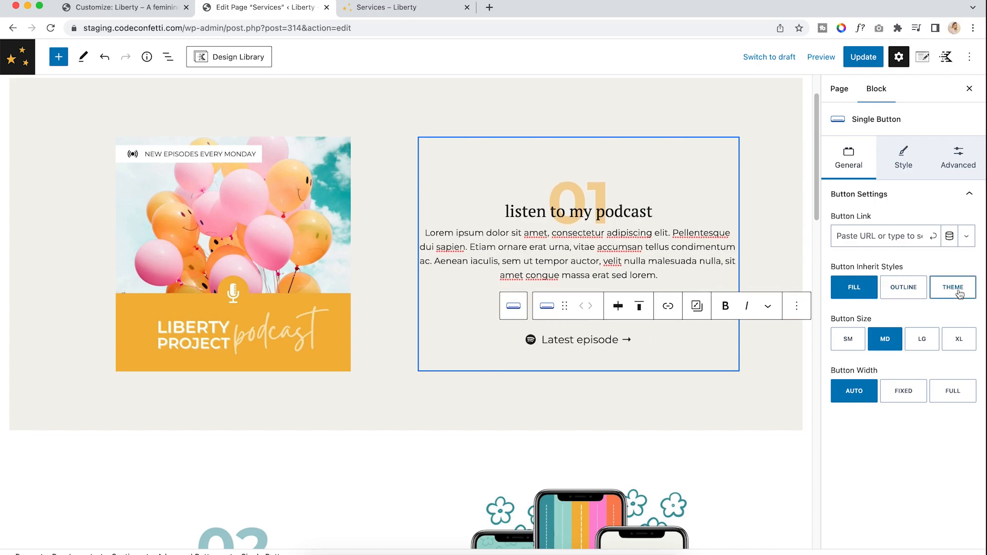
{"action": "left_click", "coordinate": [961, 339]}
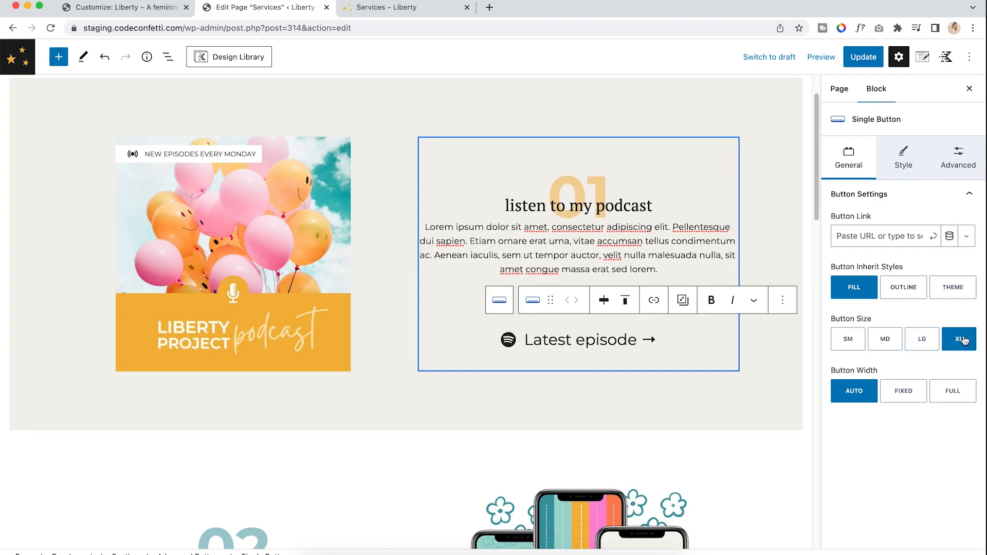
Try Full as the podcast button's width, after trying Fixed, and orange as its text color
{"action": "left_click", "coordinate": [914, 395]}
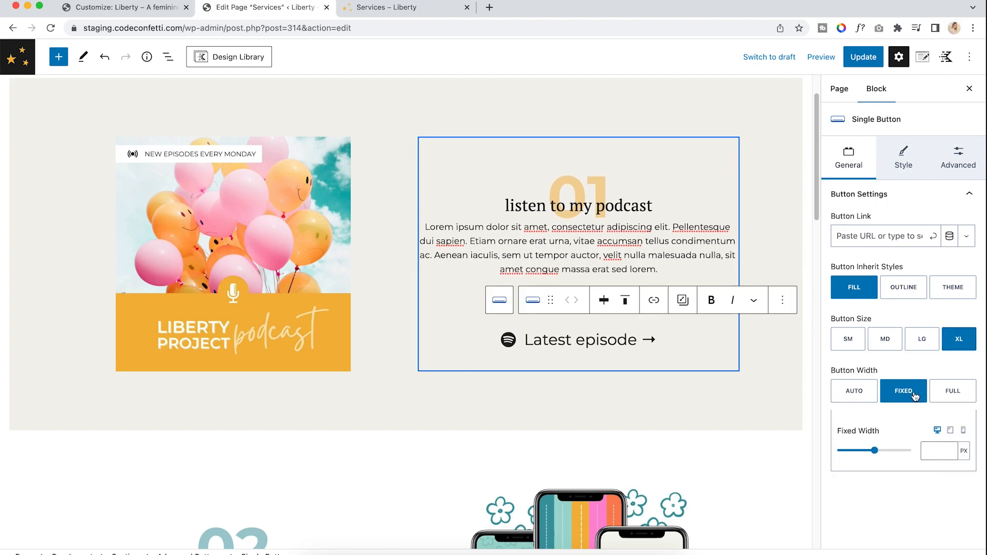
{"action": "left_click", "coordinate": [945, 397]}
{"action": "left_click", "coordinate": [903, 157]}
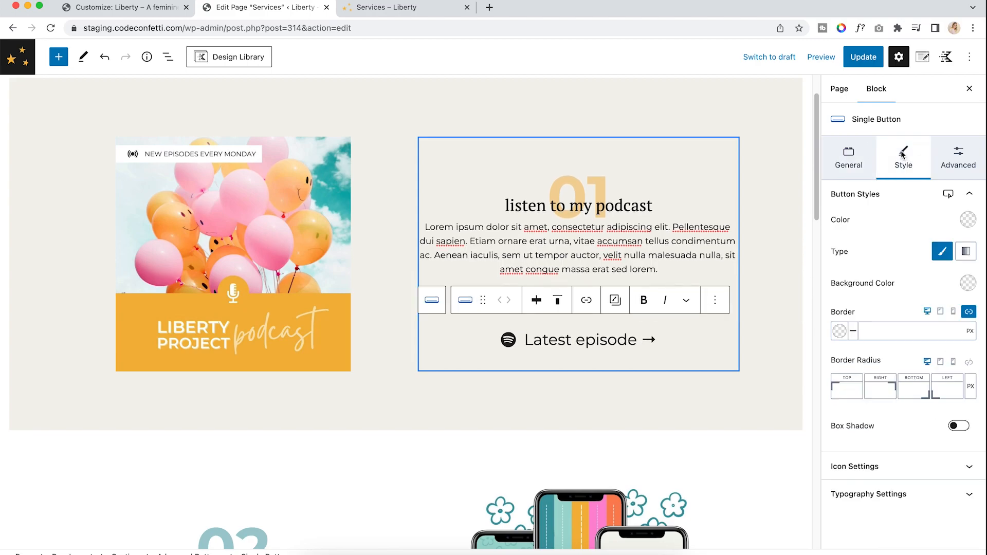
{"action": "left_click", "coordinate": [967, 219]}
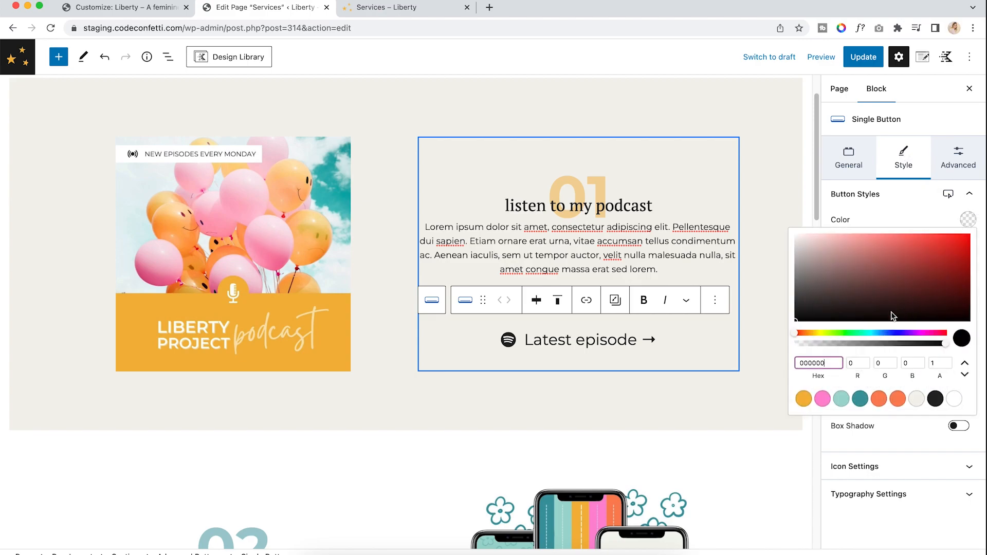
{"action": "left_click", "coordinate": [879, 399]}
{"action": "left_click", "coordinate": [869, 218]}
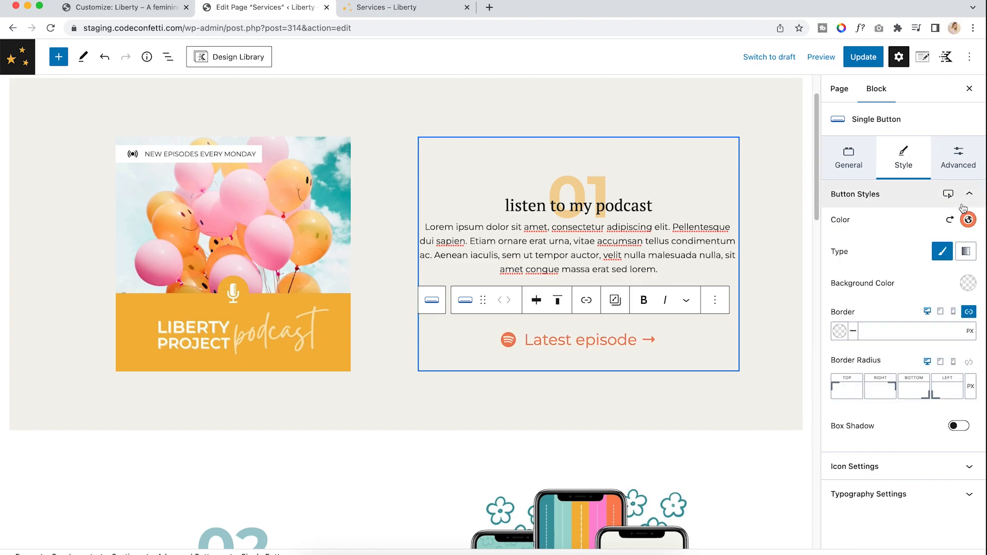
Try a light teal A0D9D0 background and a 2 px orange FB8457 border on the podcast button
{"action": "left_click", "coordinate": [967, 288]}
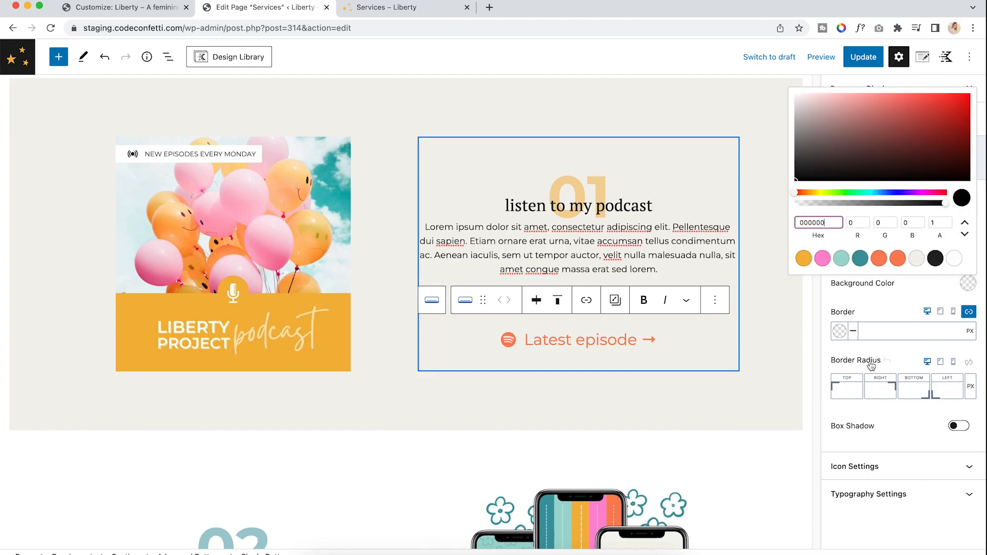
{"action": "left_click", "coordinate": [841, 258]}
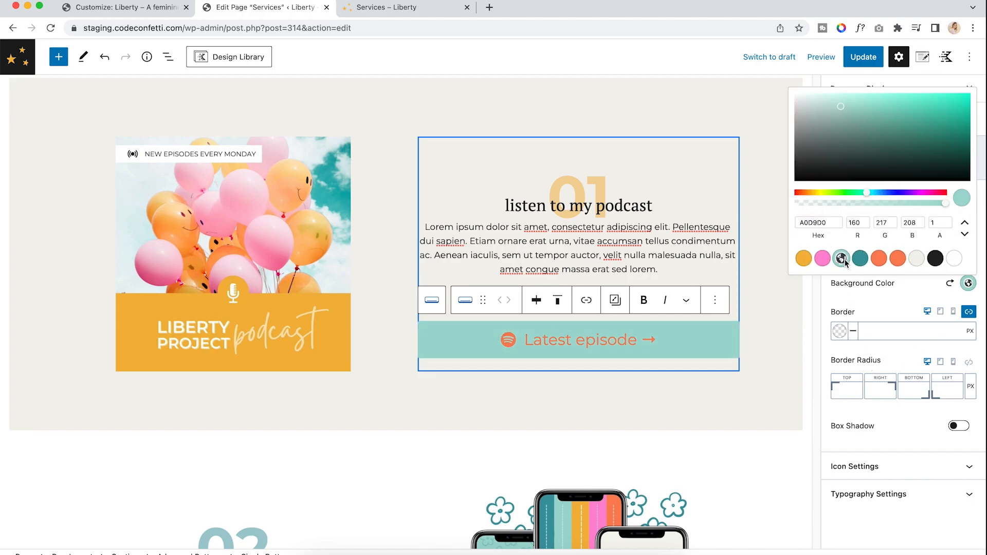
{"action": "left_click", "coordinate": [867, 302]}
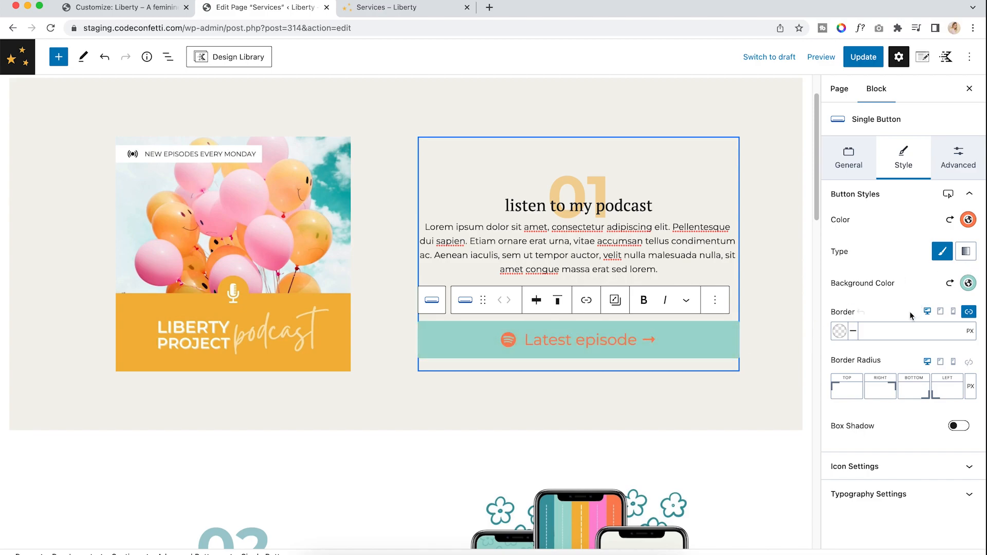
{"action": "left_click", "coordinate": [847, 334]}
{"action": "left_click", "coordinate": [750, 308]}
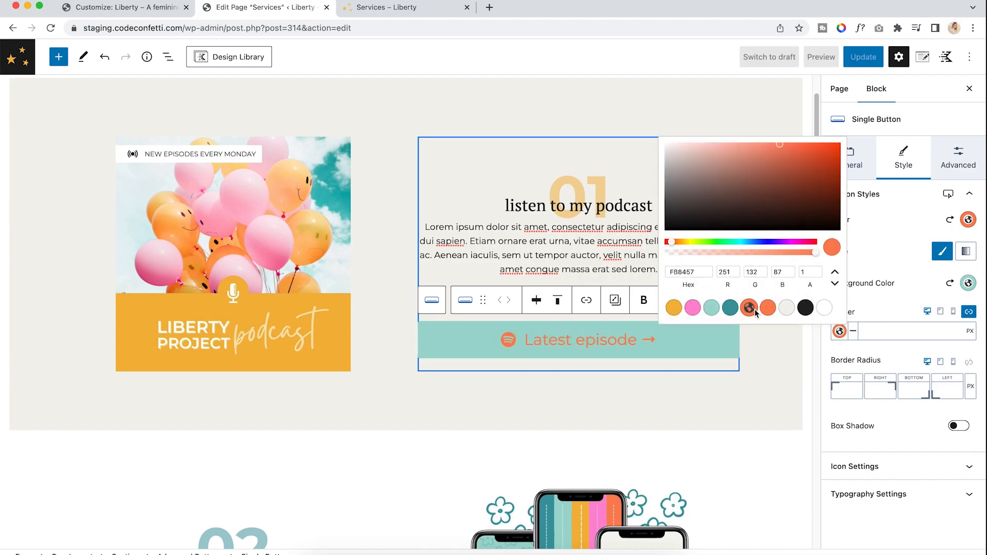
{"action": "left_click", "coordinate": [930, 330]}
{"action": "type", "text": "2"}
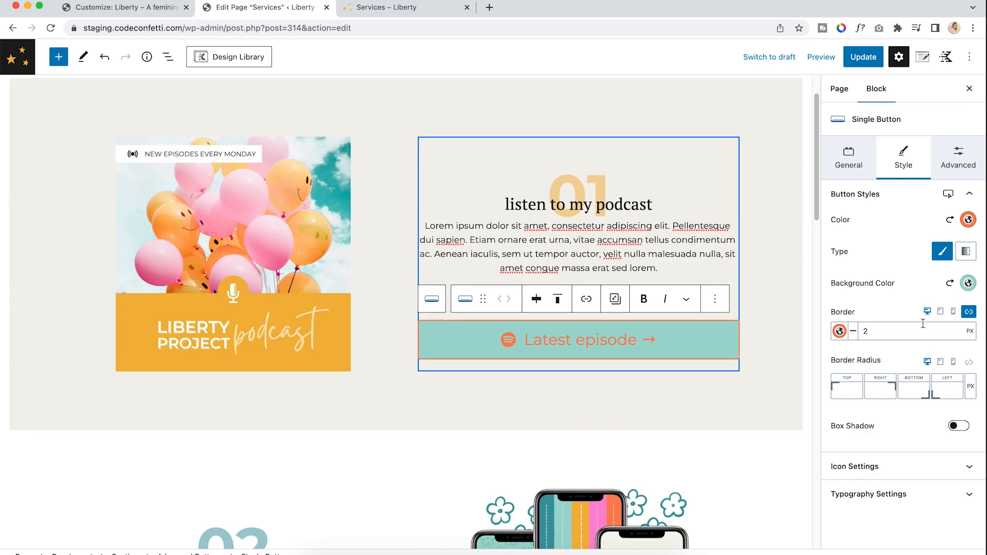
Try hover styles on the podcast button: light teal text, an orange FB8457 background and a teal border color
{"action": "left_click", "coordinate": [949, 196]}
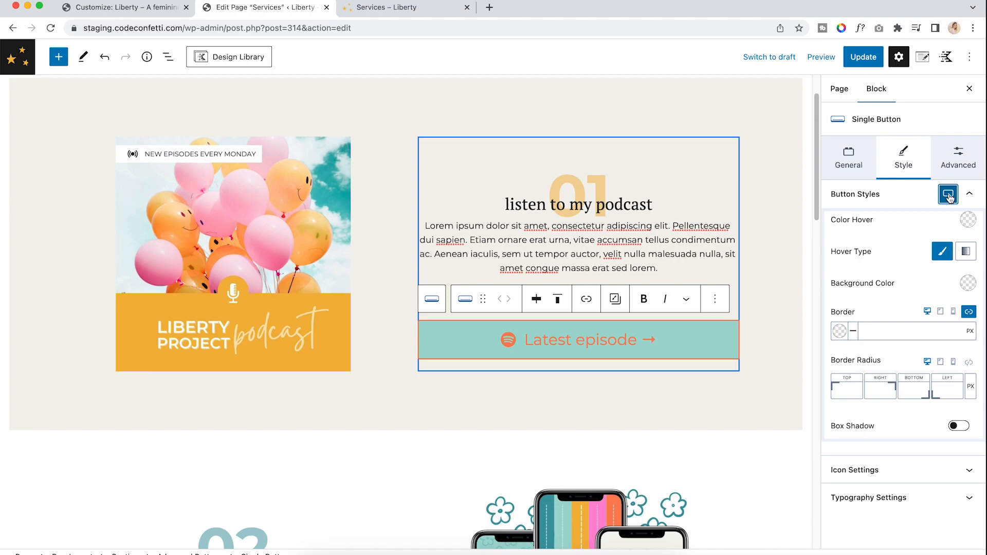
{"action": "left_click", "coordinate": [968, 220]}
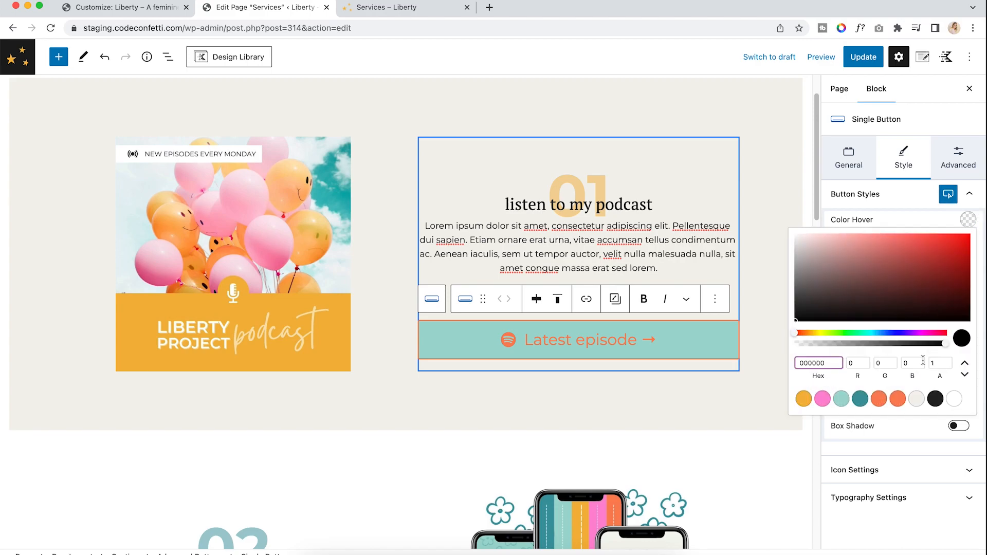
{"action": "left_click", "coordinate": [842, 399]}
{"action": "left_click", "coordinate": [888, 224]}
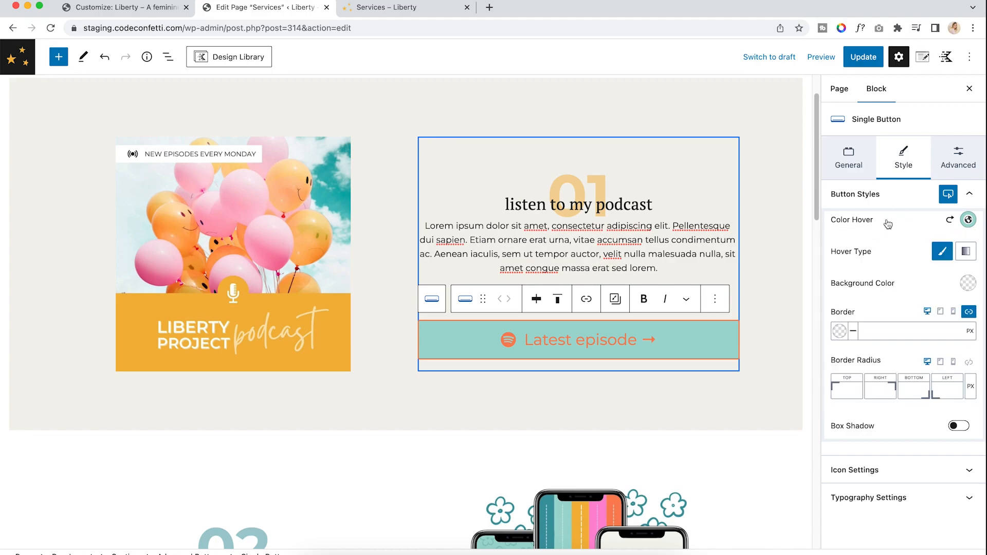
{"action": "left_click", "coordinate": [966, 286]}
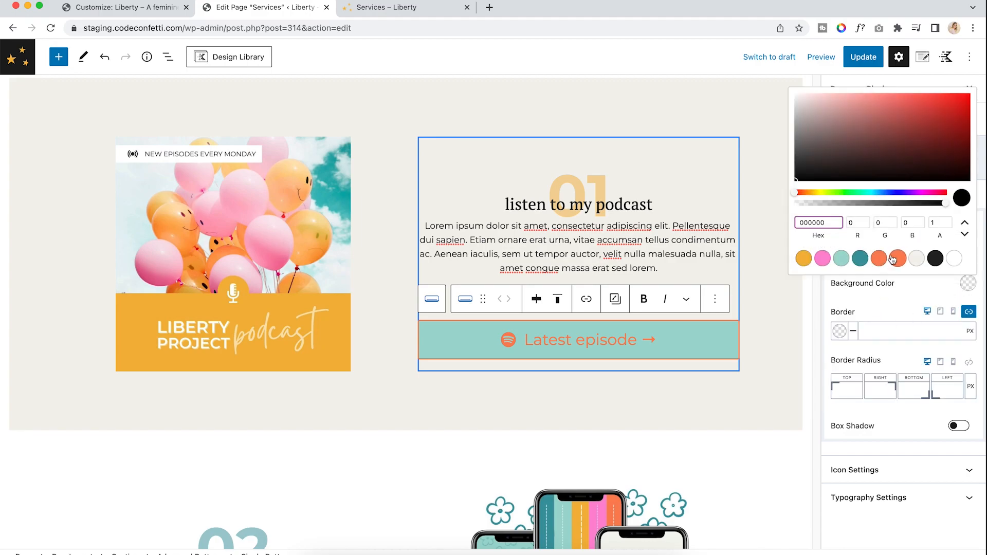
{"action": "left_click", "coordinate": [879, 258]}
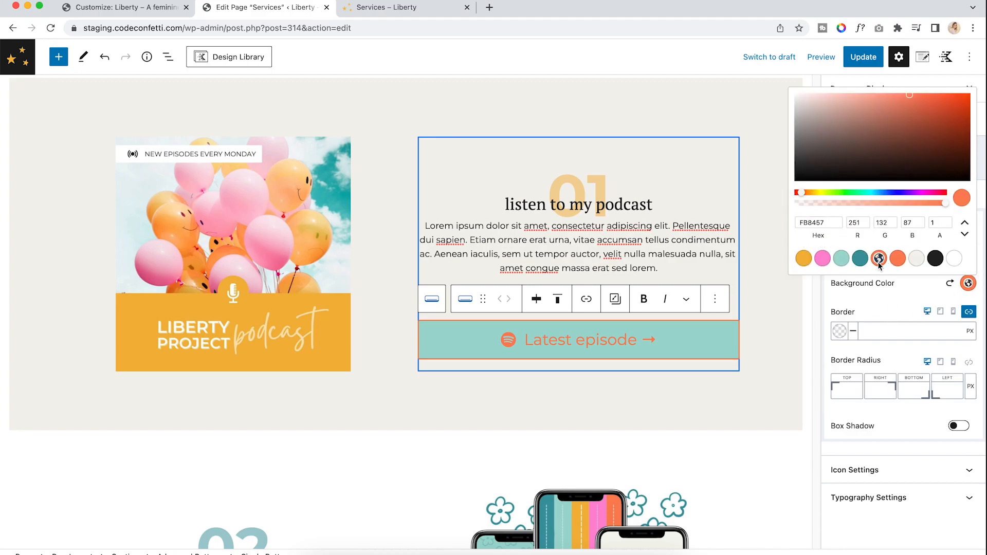
{"action": "left_click", "coordinate": [884, 309]}
{"action": "left_click", "coordinate": [841, 331]}
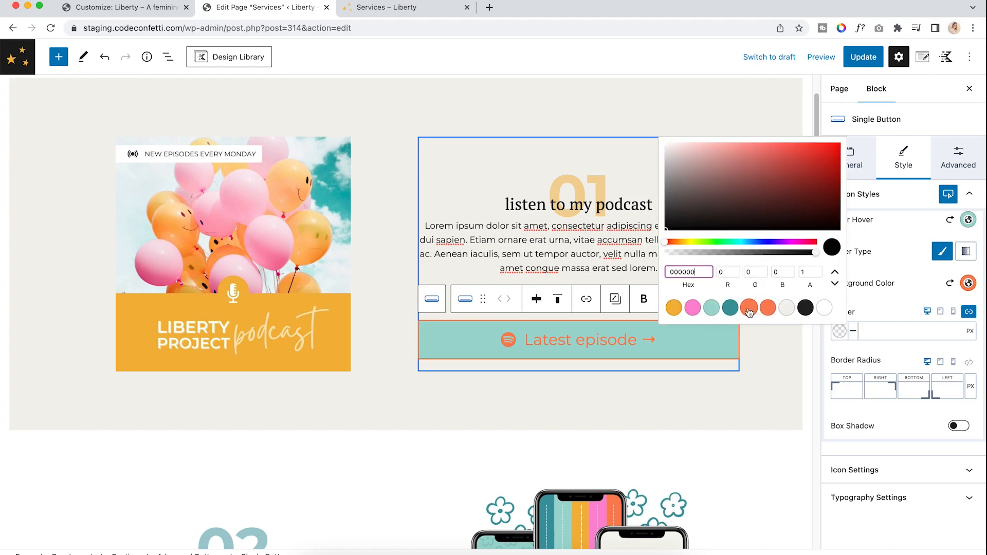
{"action": "left_click", "coordinate": [724, 311]}
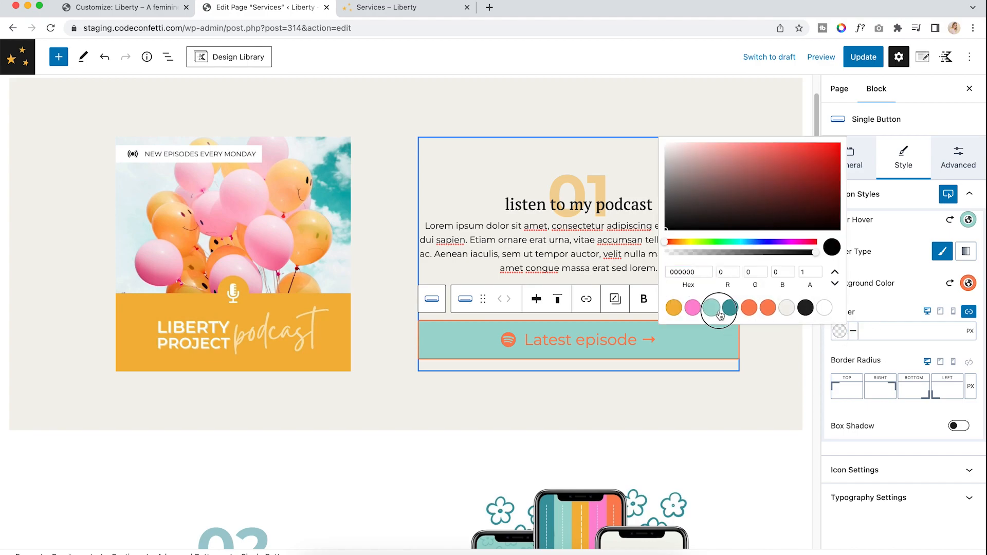
{"action": "left_click", "coordinate": [870, 345]}
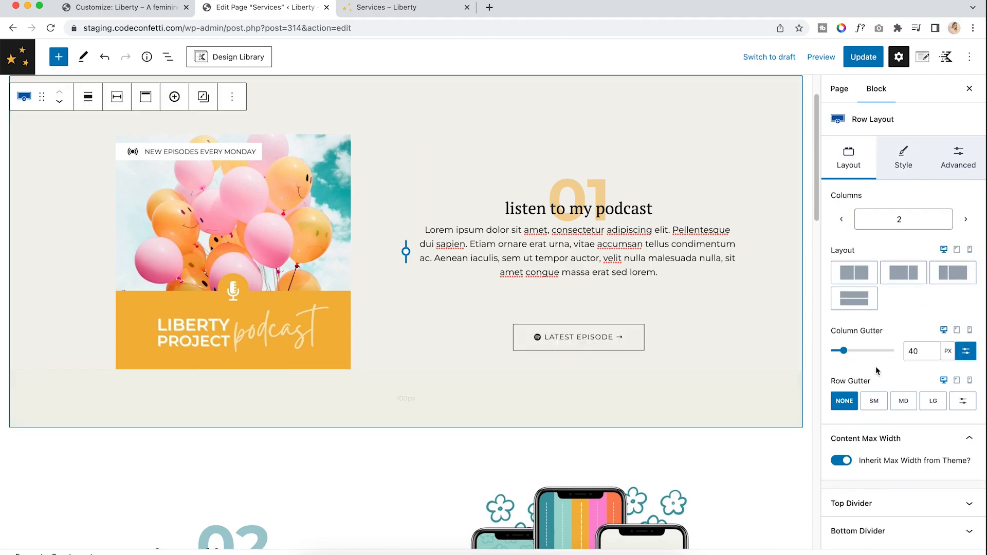
Open the page's block outline and examine the podcast, screensaver, free group and Get In Touch rows by selecting them there
{"action": "scroll", "coordinate": [617, 254], "scroll_direction": "up", "scroll_amount": 2}
{"action": "scroll", "coordinate": [624, 263], "scroll_direction": "down", "scroll_amount": 1}
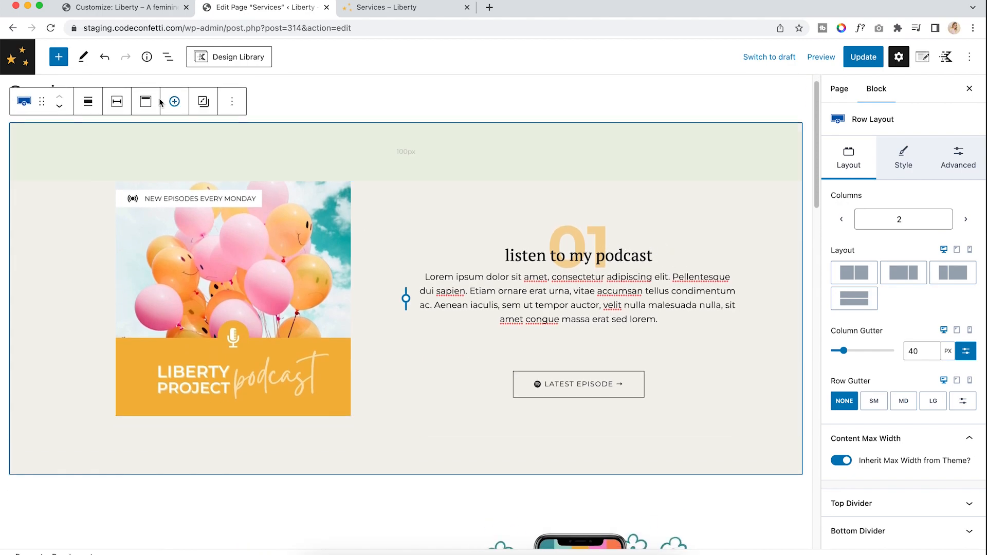
{"action": "left_click", "coordinate": [168, 61]}
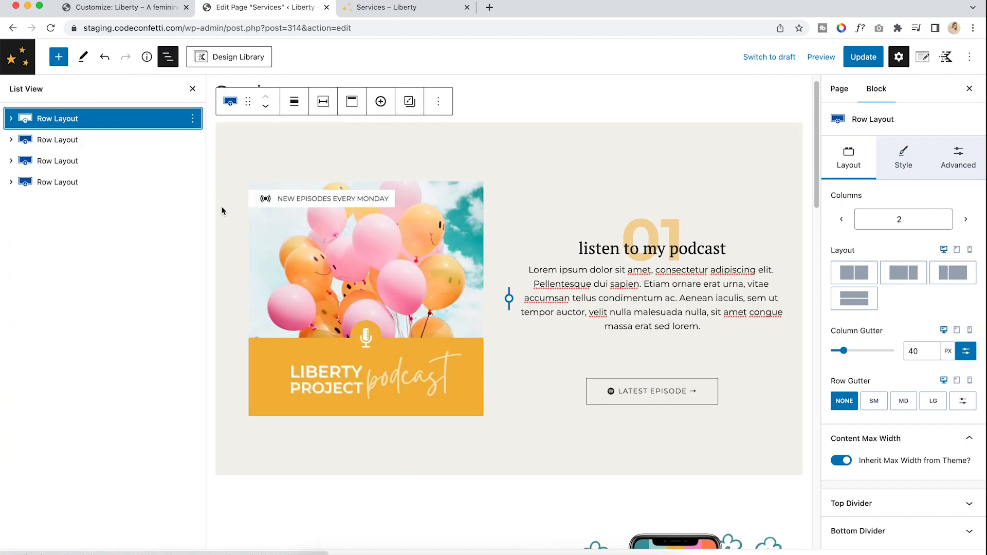
{"action": "scroll", "coordinate": [234, 261], "scroll_direction": "down", "scroll_amount": 3}
{"action": "scroll", "coordinate": [234, 261], "scroll_direction": "down", "scroll_amount": 5}
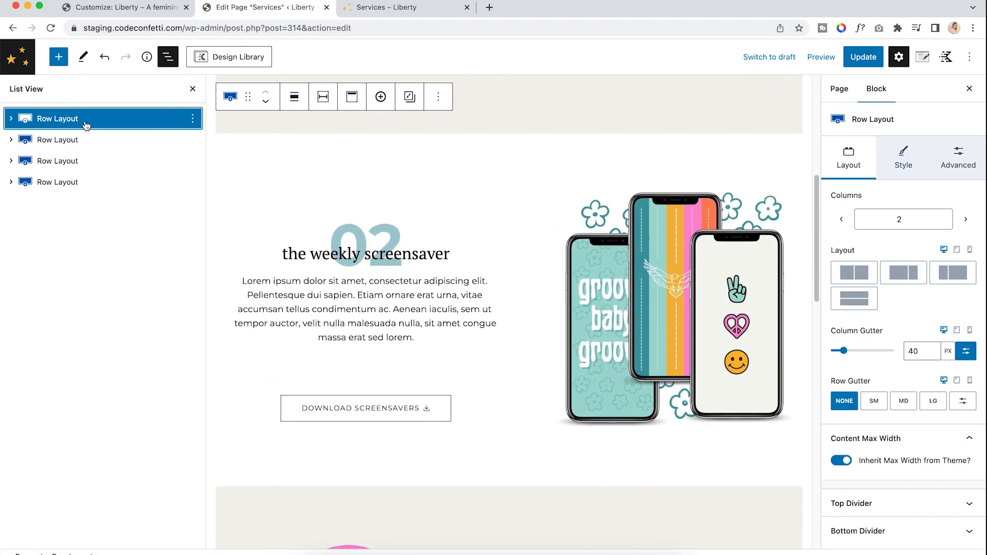
{"action": "left_click", "coordinate": [84, 140]}
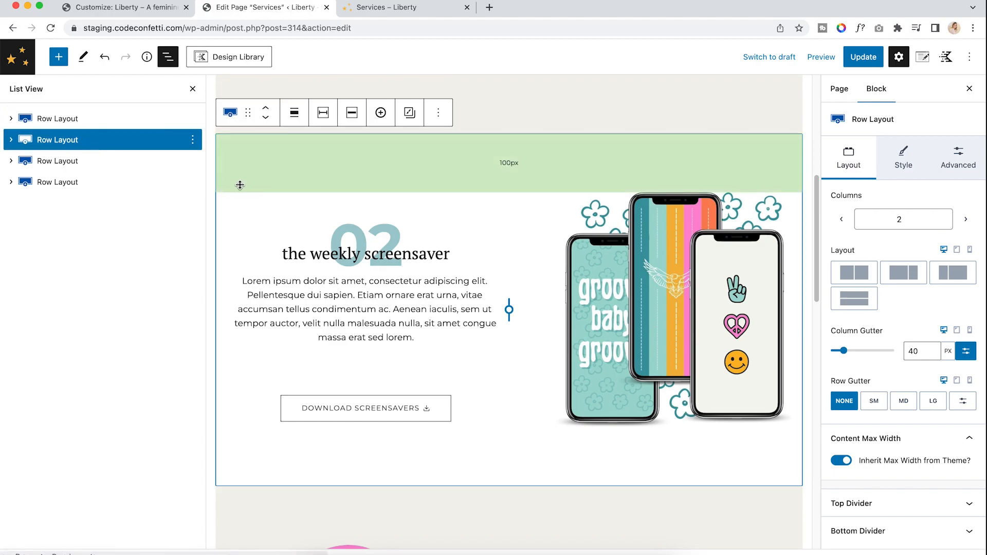
{"action": "left_click", "coordinate": [67, 157]}
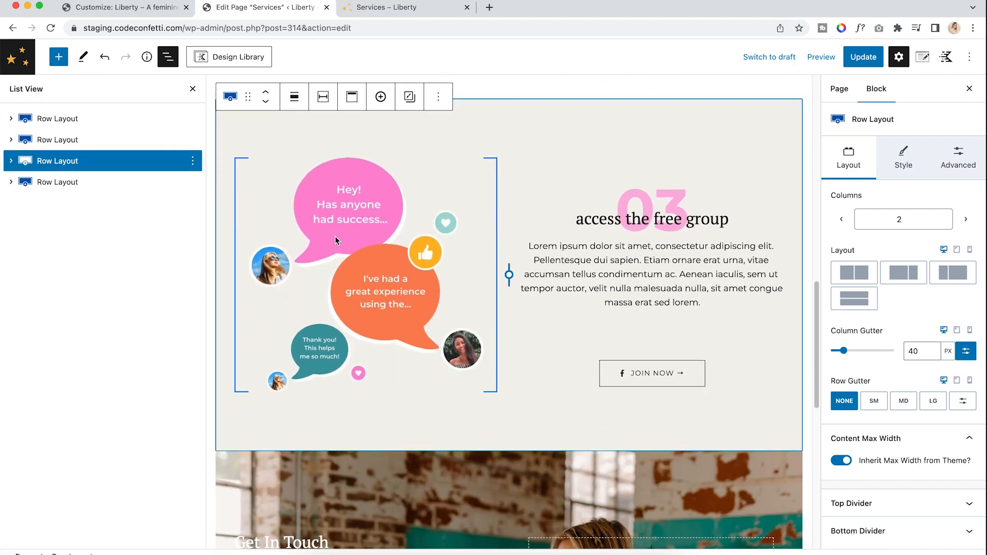
{"action": "left_click", "coordinate": [87, 183]}
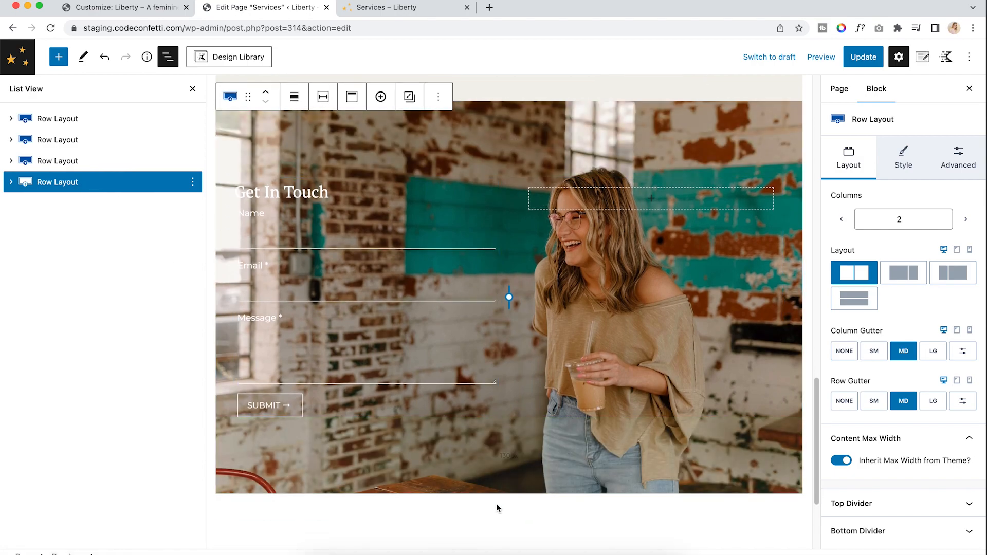
Open the full block library below the Get In Touch row and examine the Kadence, Text, Media, Design and Widgets blocks
{"action": "left_click", "coordinate": [517, 507]}
{"action": "scroll", "coordinate": [514, 507], "scroll_direction": "down", "scroll_amount": 3}
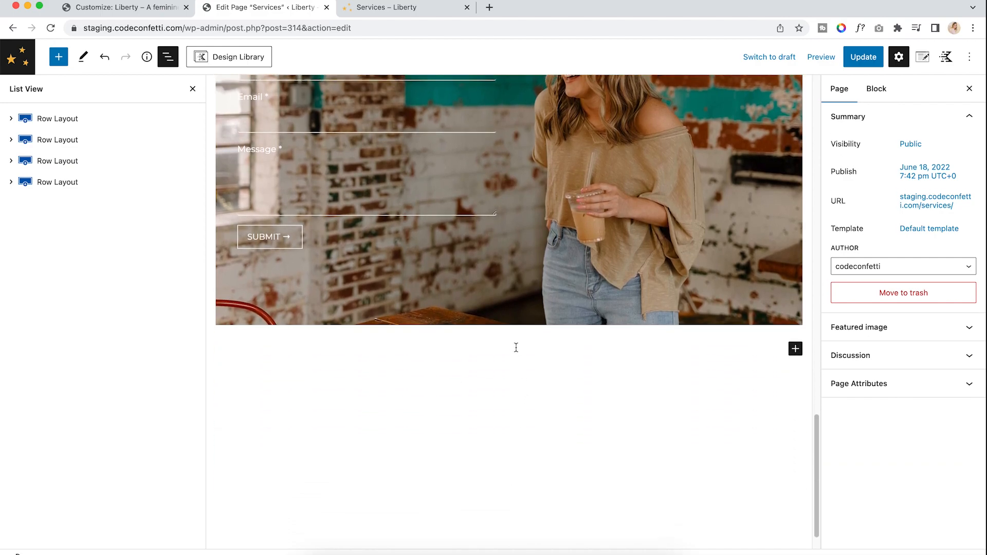
{"action": "left_click", "coordinate": [795, 349]}
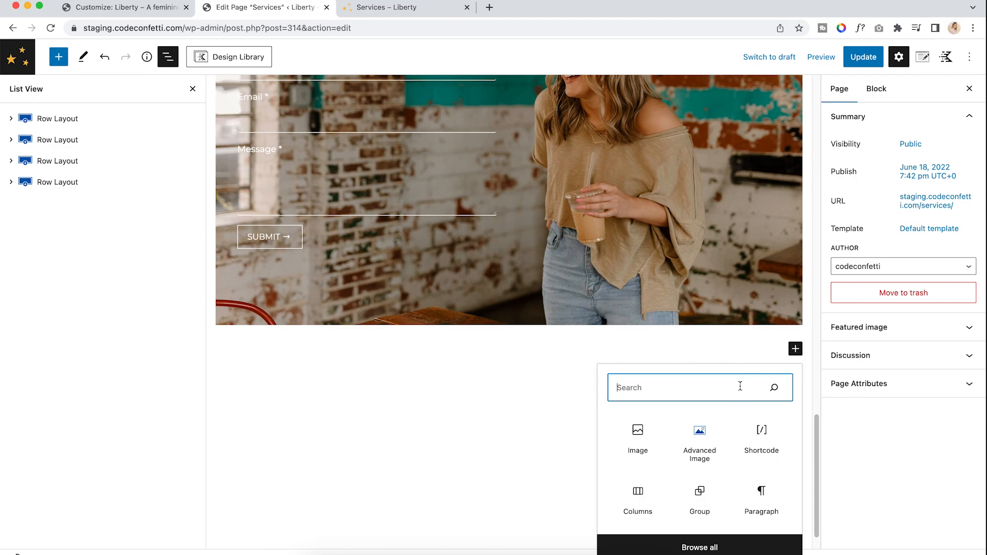
{"action": "left_click", "coordinate": [742, 548]}
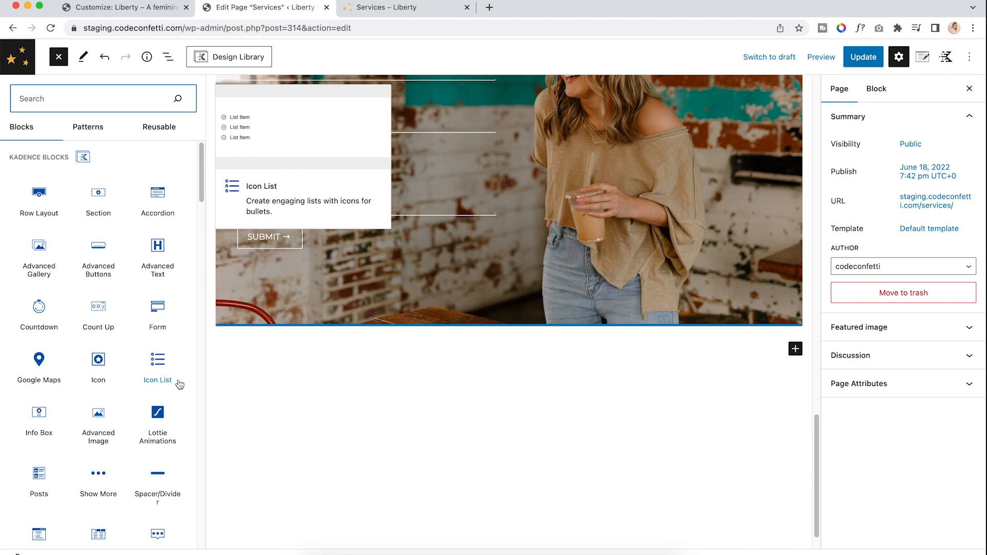
{"action": "scroll", "coordinate": [170, 401], "scroll_direction": "down", "scroll_amount": 3}
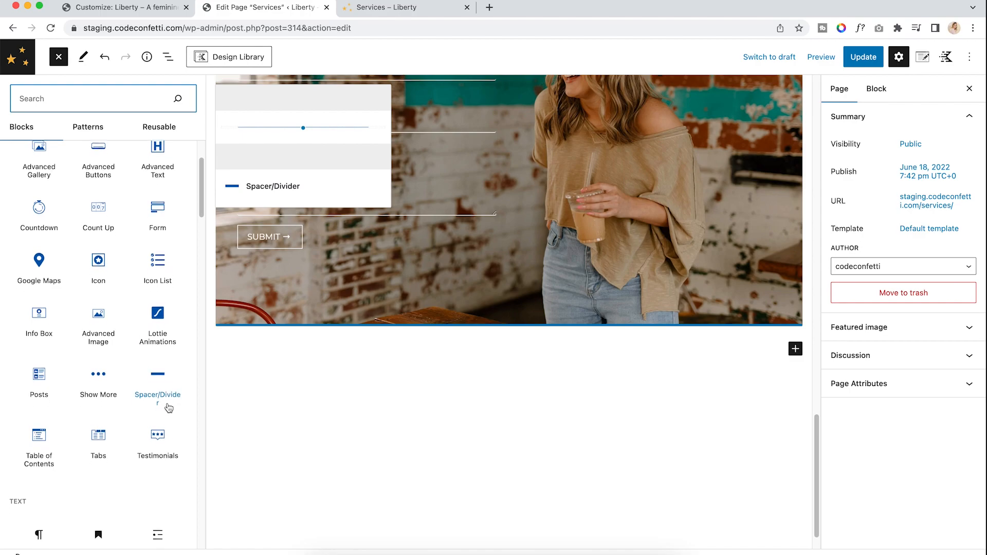
{"action": "scroll", "coordinate": [169, 406], "scroll_direction": "down", "scroll_amount": 1}
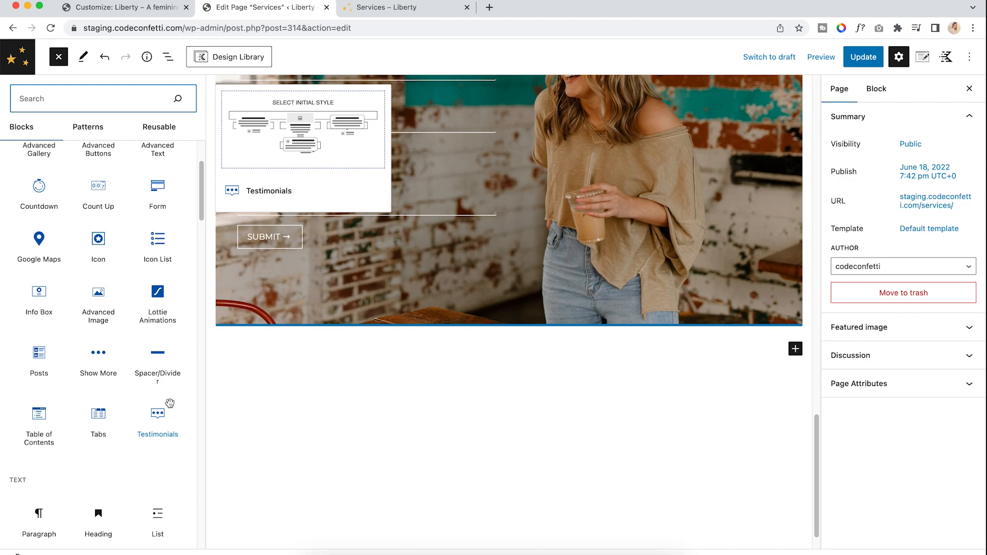
{"action": "scroll", "coordinate": [171, 396], "scroll_direction": "down", "scroll_amount": 1}
{"action": "scroll", "coordinate": [171, 396], "scroll_direction": "down", "scroll_amount": 5}
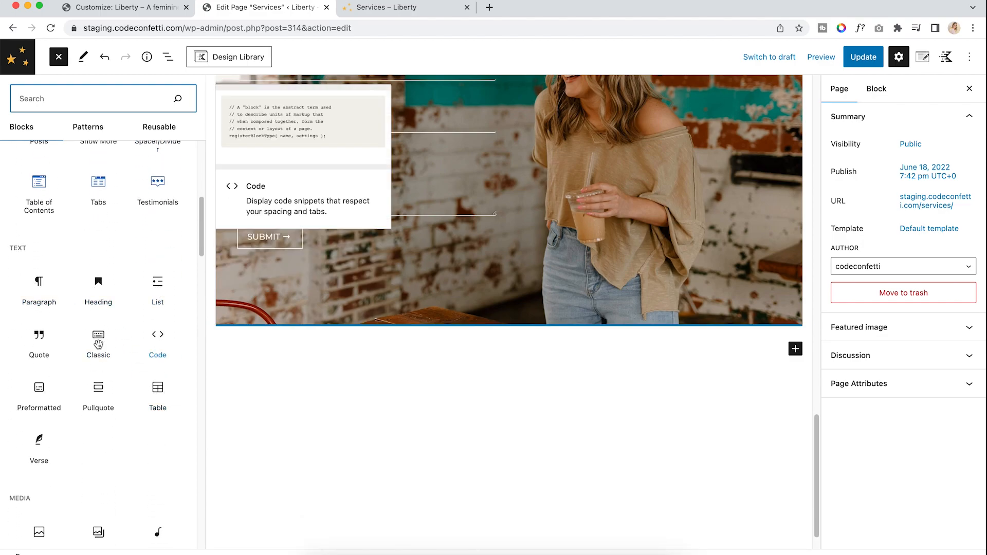
{"action": "scroll", "coordinate": [147, 429], "scroll_direction": "down", "scroll_amount": 2}
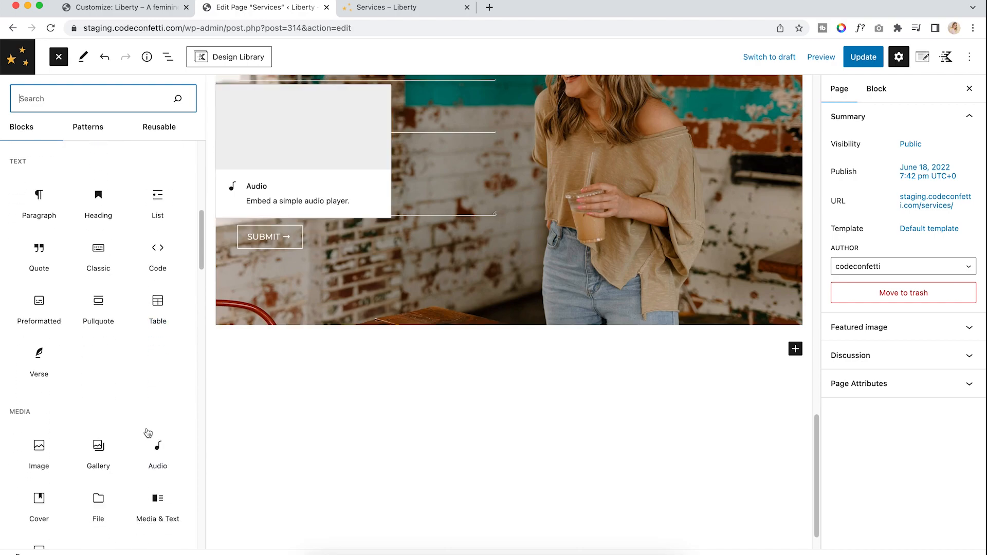
{"action": "scroll", "coordinate": [144, 431], "scroll_direction": "down", "scroll_amount": 3}
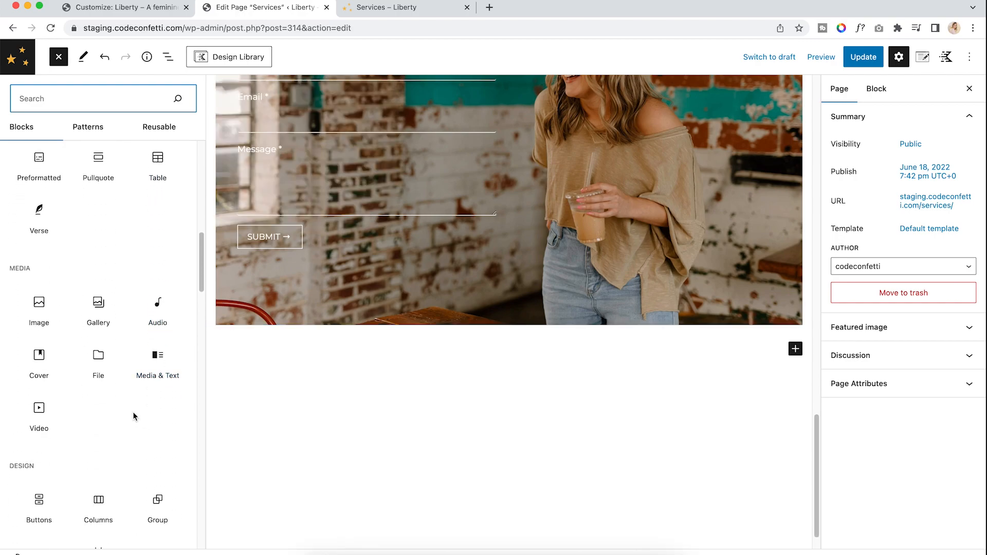
{"action": "scroll", "coordinate": [132, 416], "scroll_direction": "down", "scroll_amount": 5}
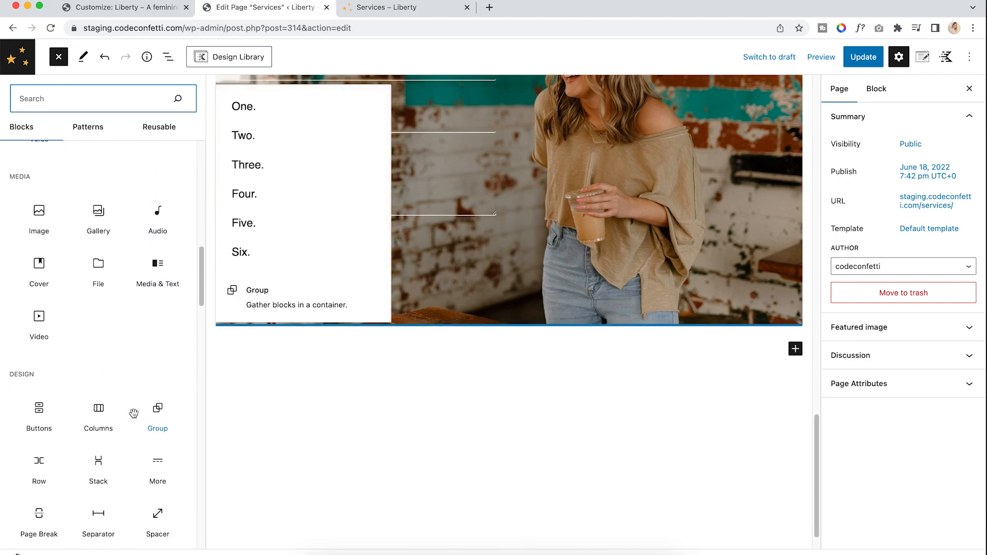
{"action": "scroll", "coordinate": [135, 417], "scroll_direction": "down", "scroll_amount": 3}
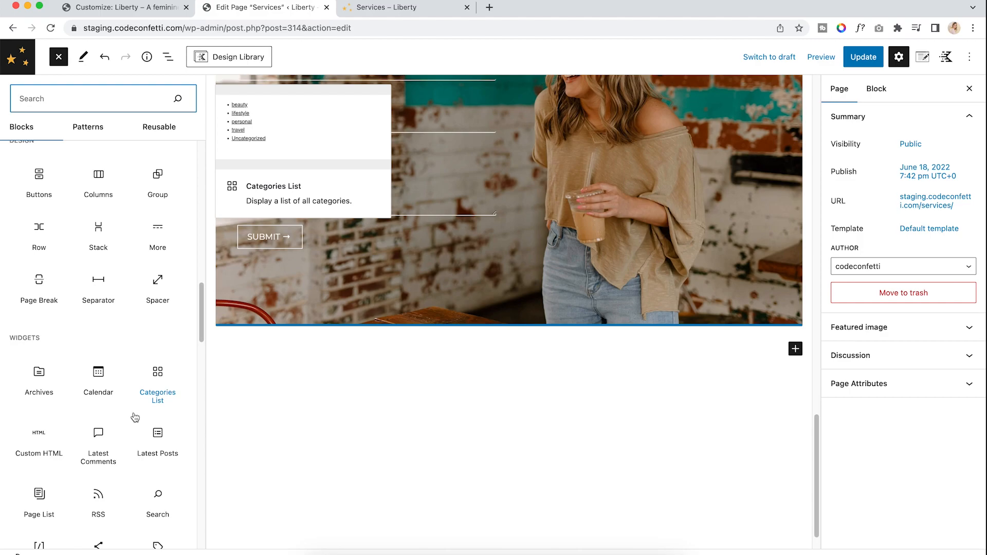
Insert a Heading block from the Text category below the Get In Touch row
{"action": "scroll", "coordinate": [135, 416], "scroll_direction": "up", "scroll_amount": 10}
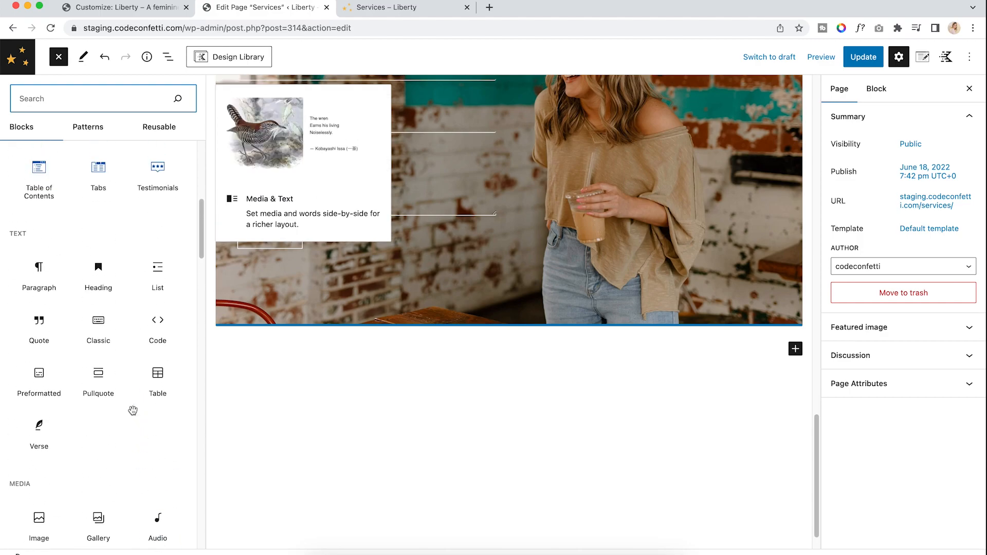
{"action": "left_click", "coordinate": [100, 297]}
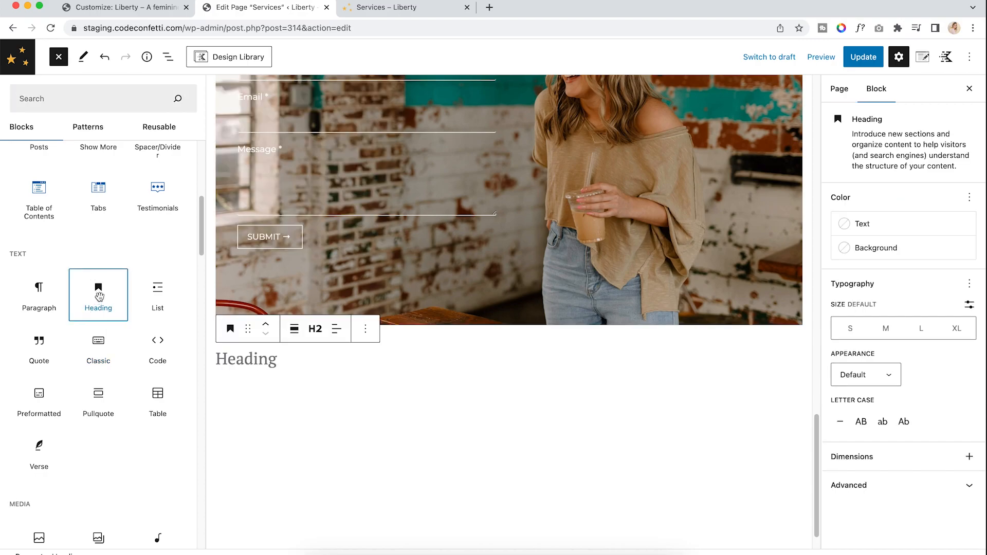
Enter "Gutenberg Heading" as the text of the new heading below the Get In Touch row
{"action": "left_click", "coordinate": [262, 360]}
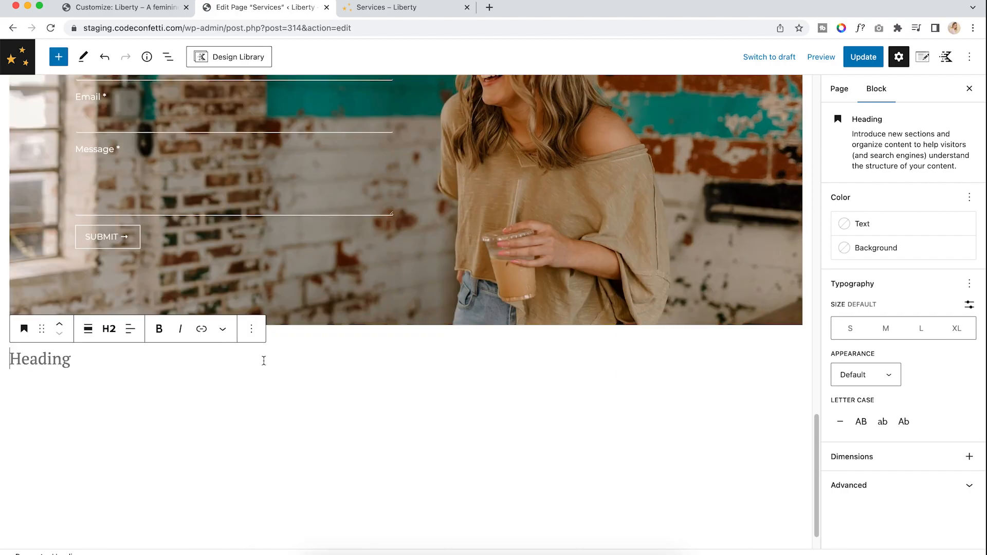
{"action": "type", "text": "Gut4"}
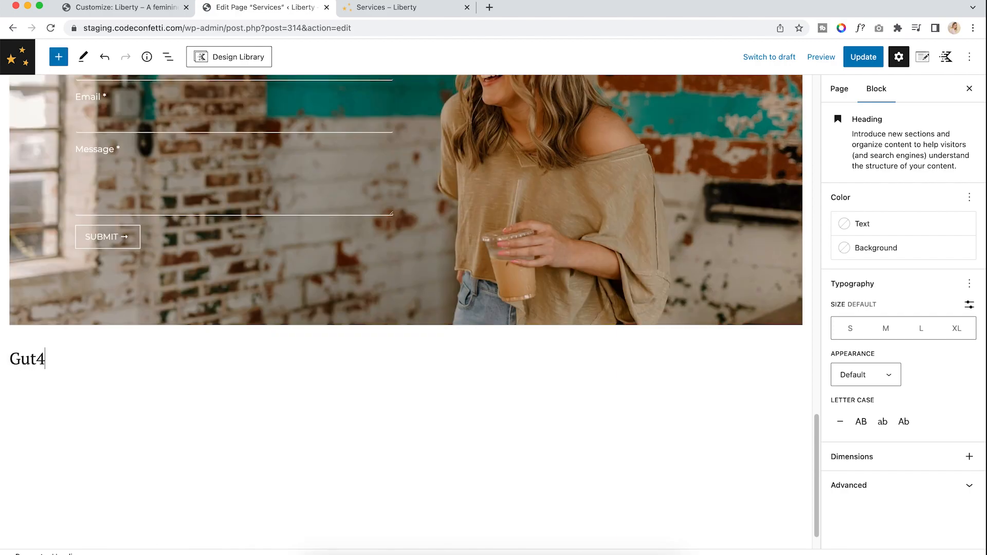
{"action": "type", "text": "enberg Heading"}
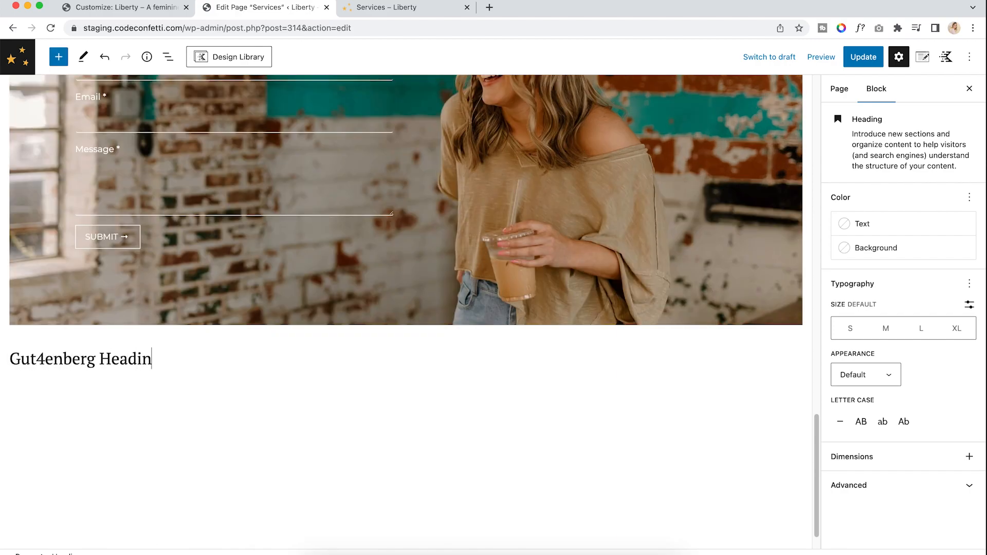
{"action": "left_click_drag", "start_coordinate": [44, 359], "coordinate": [37, 358]}
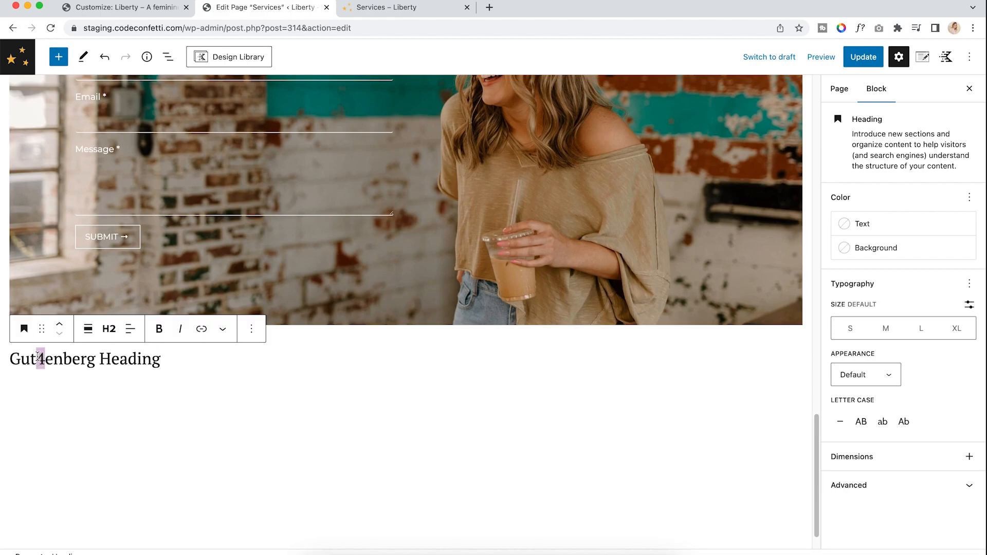
{"action": "key", "text": "BackSpace"}
{"action": "left_click", "coordinate": [120, 359]}
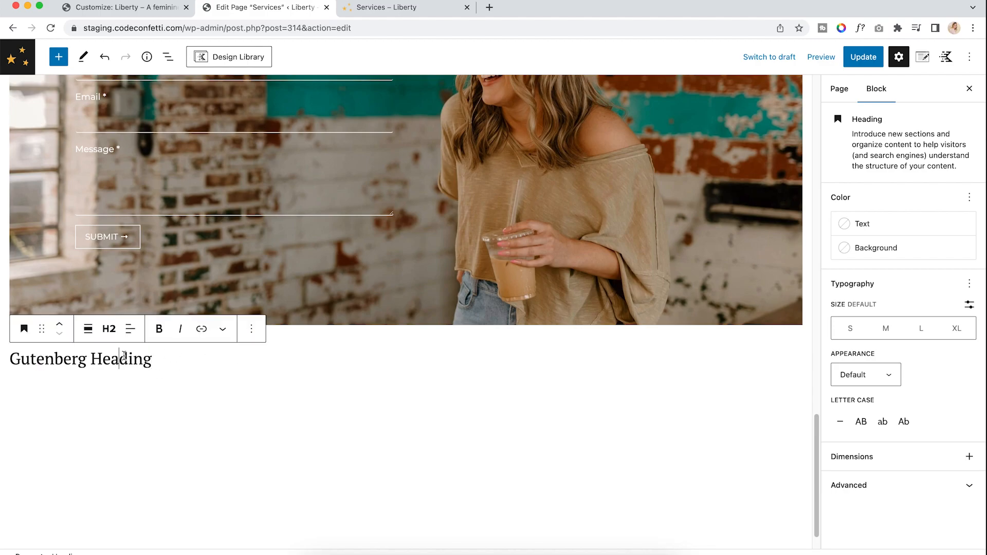
Format the whole Gutenberg heading as bold, italic and strikethrough
{"action": "left_click", "coordinate": [88, 329]}
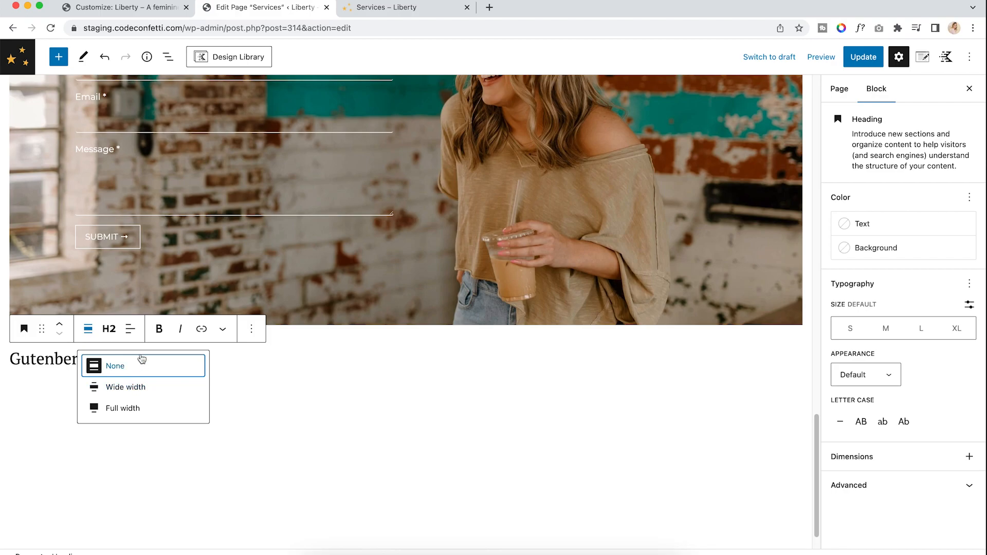
{"action": "left_click", "coordinate": [158, 332]}
{"action": "triple_click", "coordinate": [136, 361]}
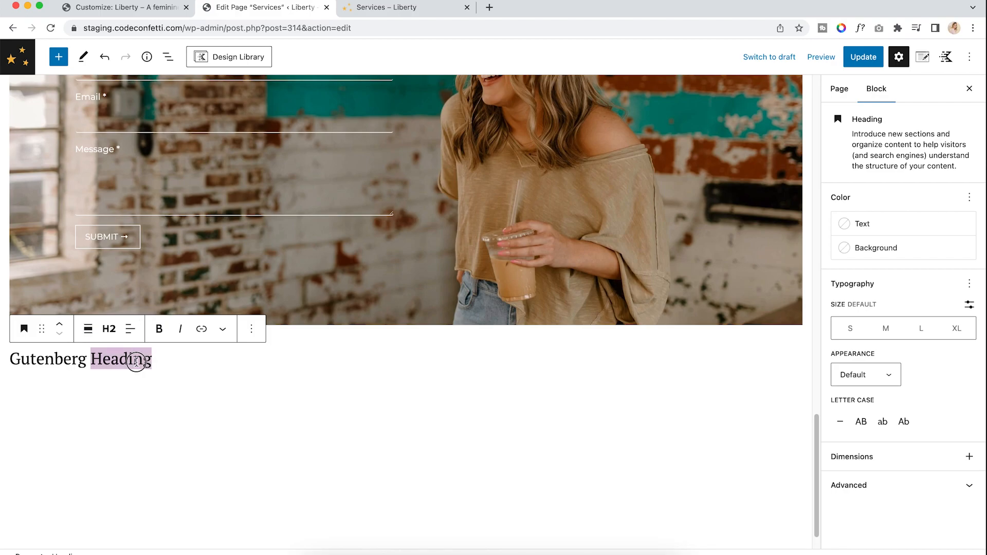
{"action": "left_click", "coordinate": [163, 327]}
{"action": "left_click", "coordinate": [180, 328]}
{"action": "left_click", "coordinate": [202, 330]}
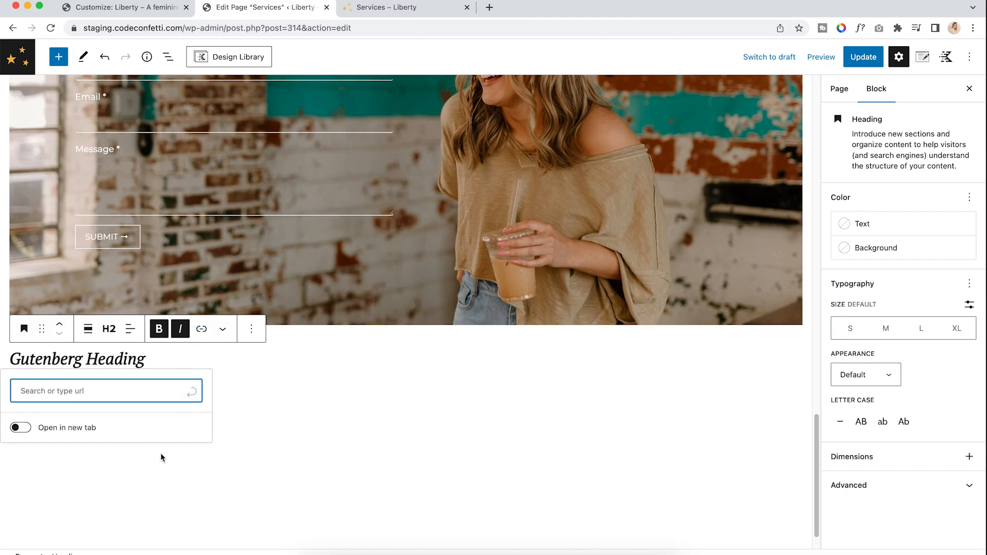
{"action": "left_click", "coordinate": [224, 330]}
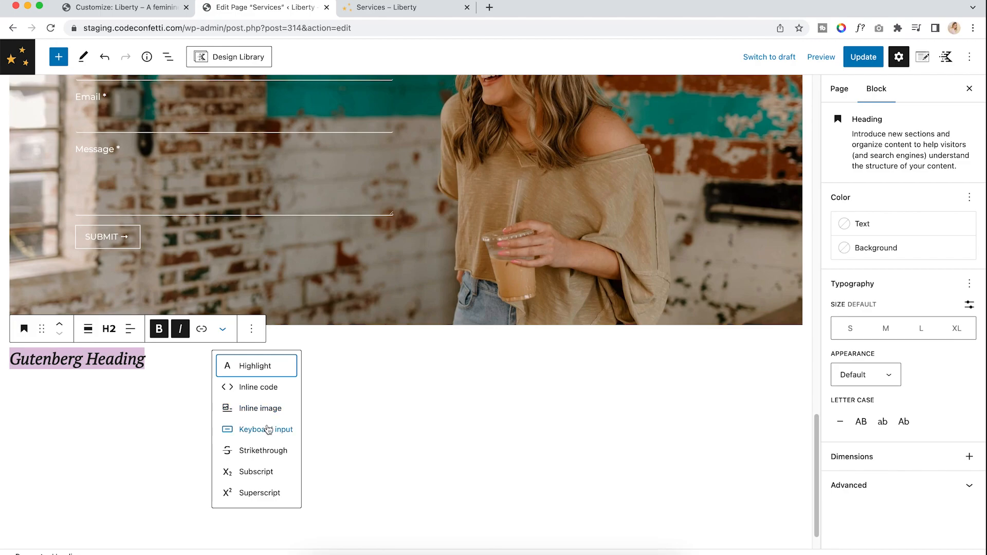
{"action": "left_click", "coordinate": [265, 455]}
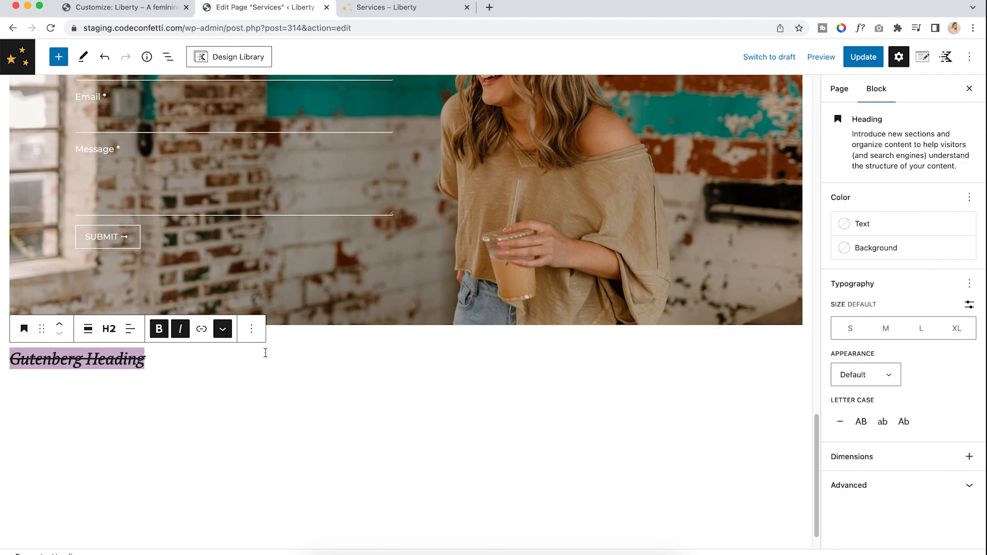
Color the Gutenberg heading's text pink Accent - alt (FE8AD3) and its background Subtle Background (F3F2ED)
{"action": "left_click", "coordinate": [866, 226]}
{"action": "left_click", "coordinate": [697, 297]}
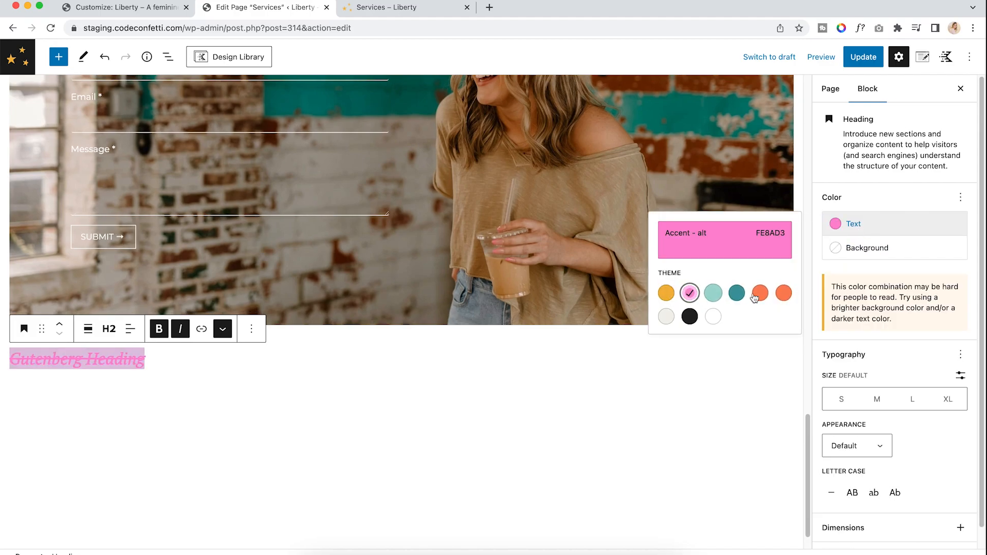
{"action": "left_click", "coordinate": [881, 248]}
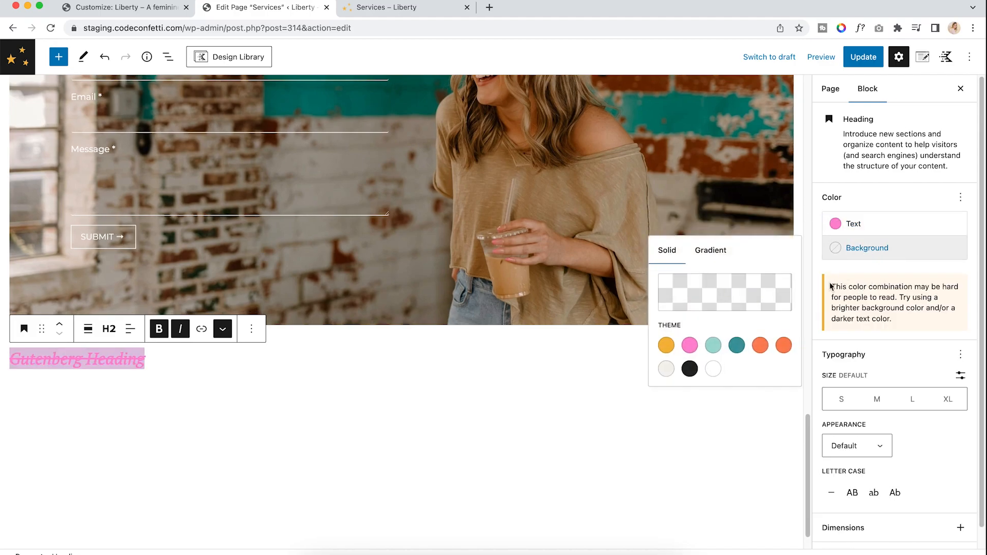
{"action": "left_click", "coordinate": [666, 368]}
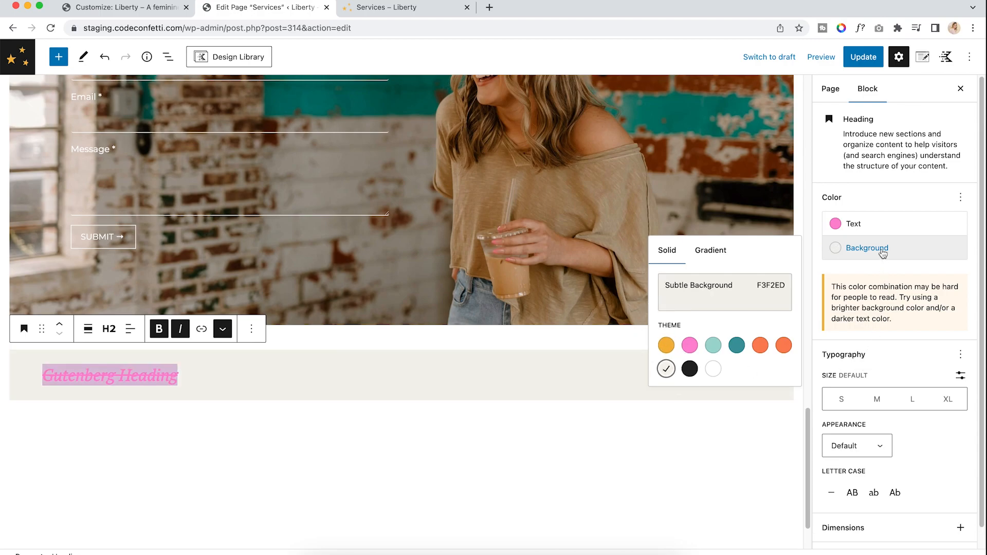
{"action": "left_click", "coordinate": [931, 273]}
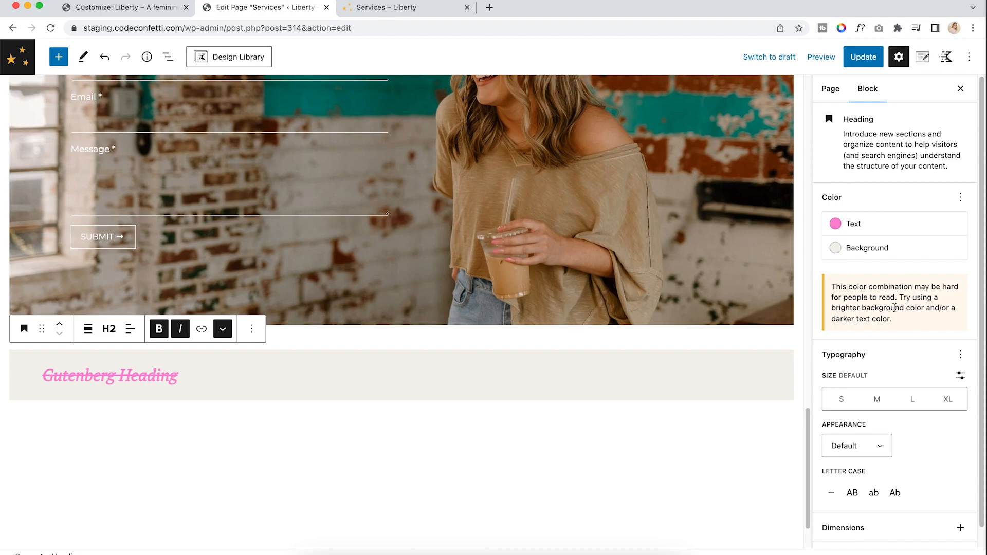
Try the M and L font sizes on the Gutenberg heading and set its size to XL
{"action": "scroll", "coordinate": [906, 322], "scroll_direction": "down", "scroll_amount": 2}
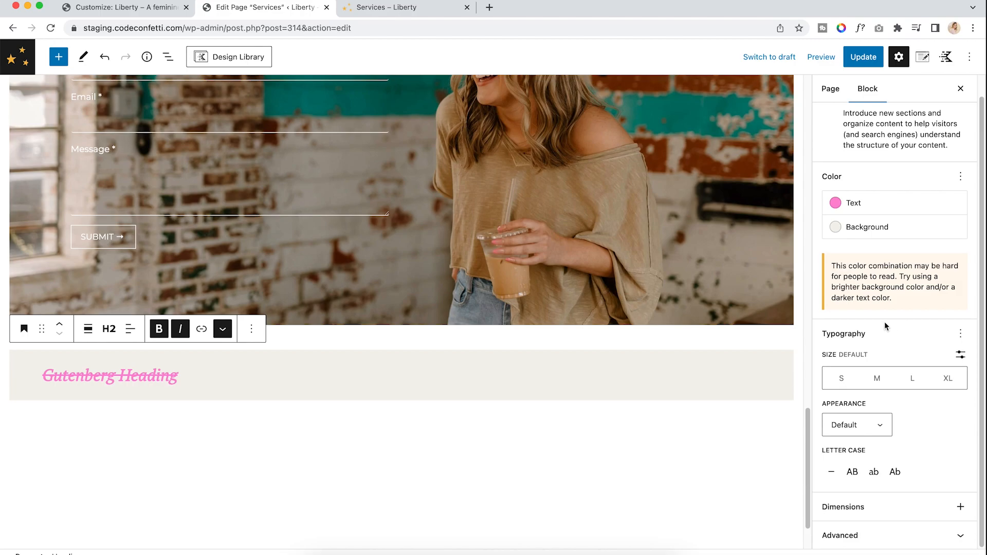
{"action": "left_click", "coordinate": [877, 378]}
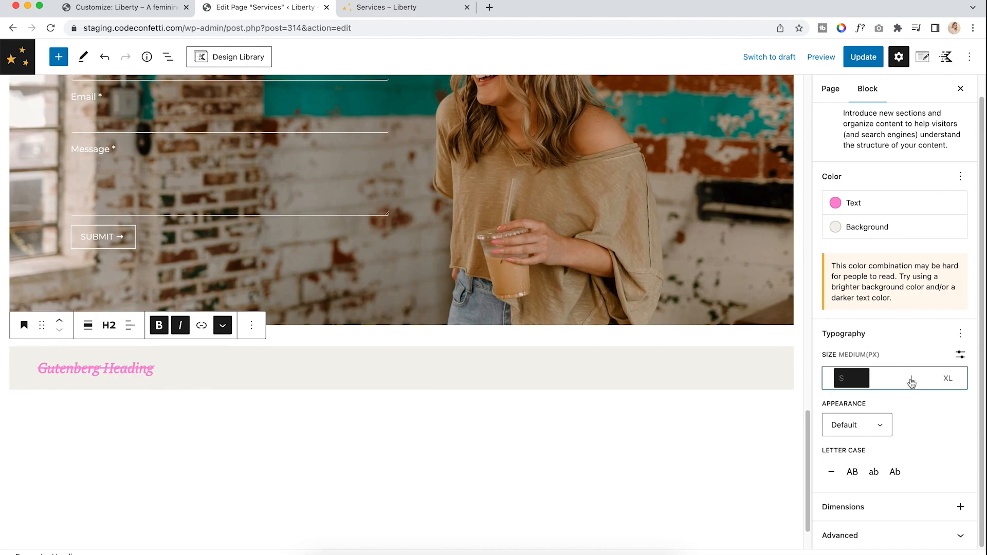
{"action": "left_click", "coordinate": [911, 380]}
{"action": "left_click", "coordinate": [948, 378]}
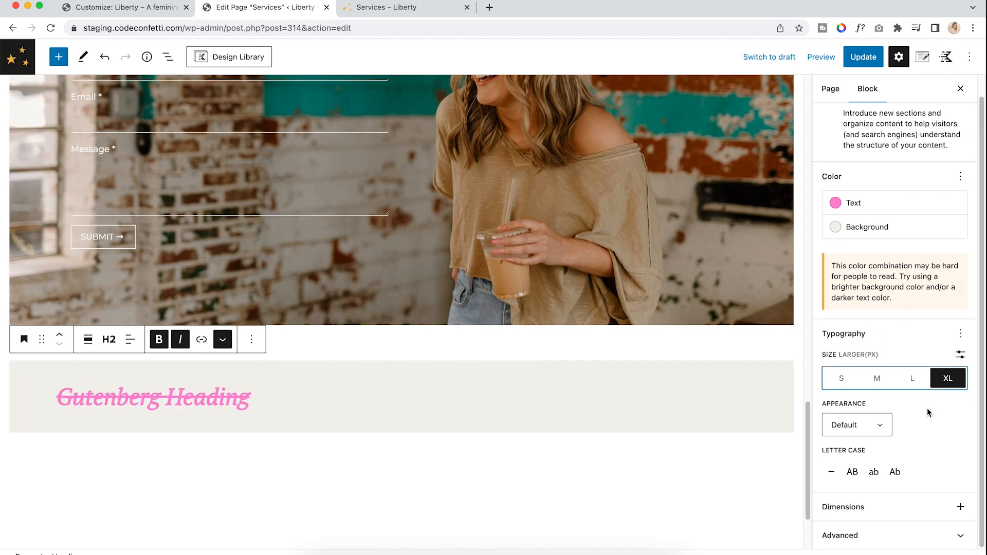
Set the Gutenberg heading's appearance to Extra Light Italic, try uppercase lettering, and set the letter case to none
{"action": "left_click", "coordinate": [866, 425]}
{"action": "scroll", "coordinate": [864, 445], "scroll_direction": "down", "scroll_amount": 5}
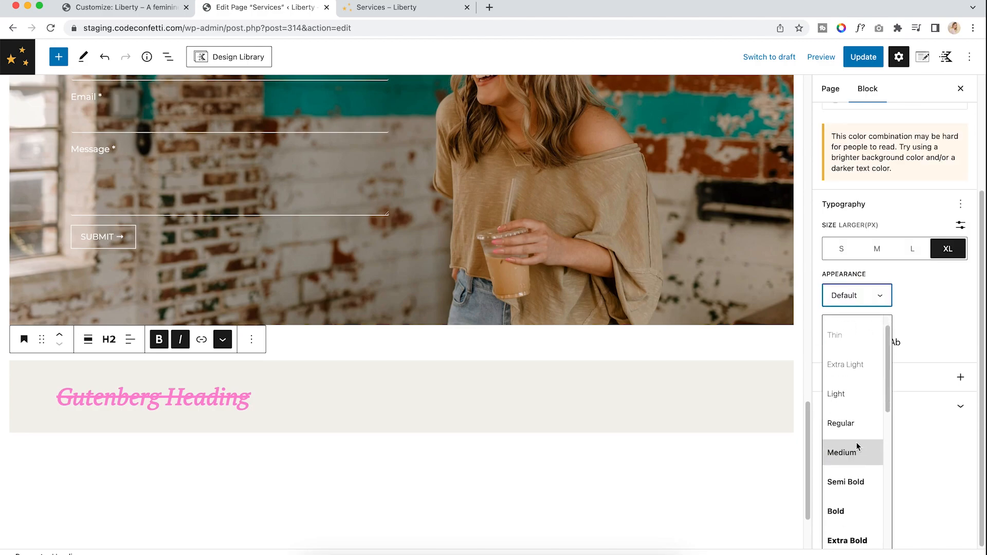
{"action": "scroll", "coordinate": [857, 448], "scroll_direction": "down", "scroll_amount": 2}
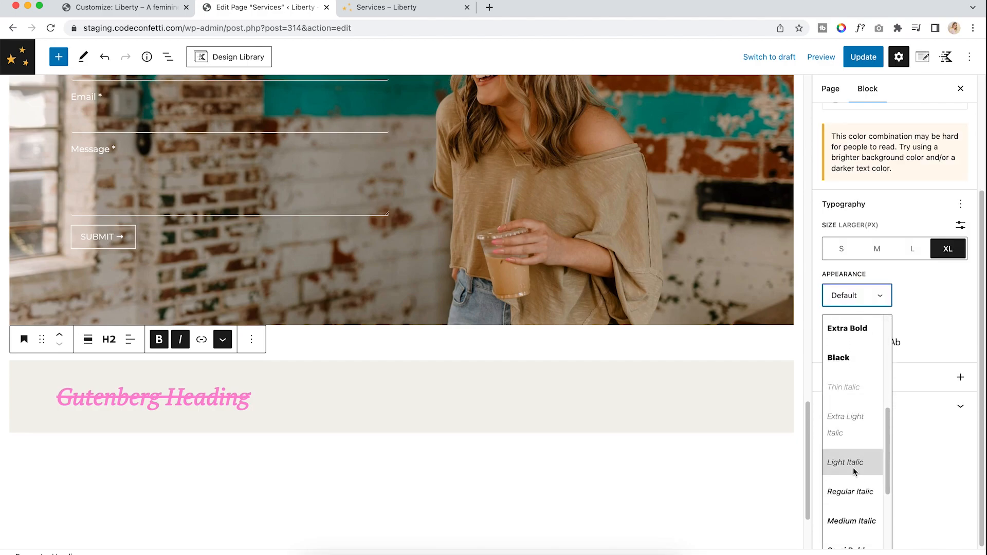
{"action": "left_click", "coordinate": [850, 424]}
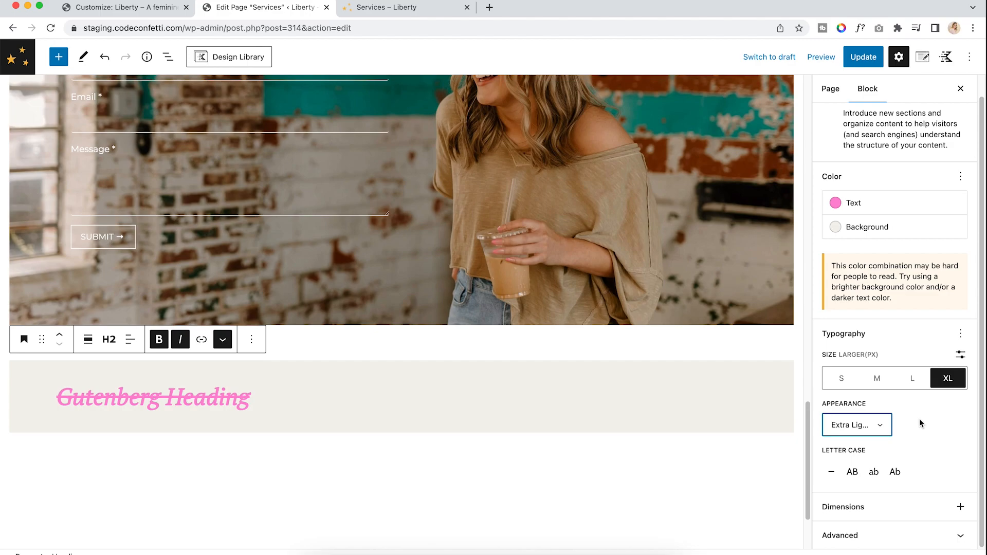
{"action": "left_click", "coordinate": [852, 473]}
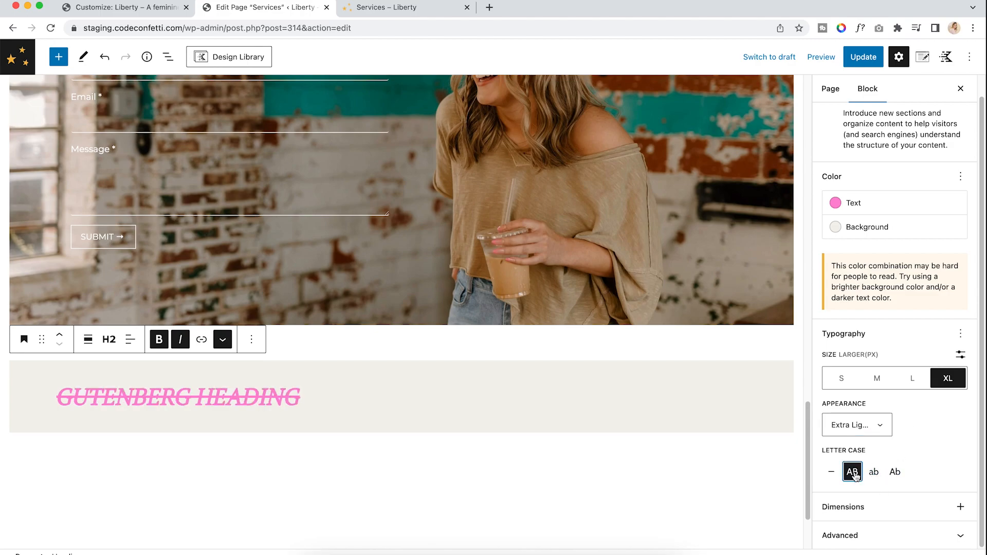
{"action": "left_click", "coordinate": [831, 472]}
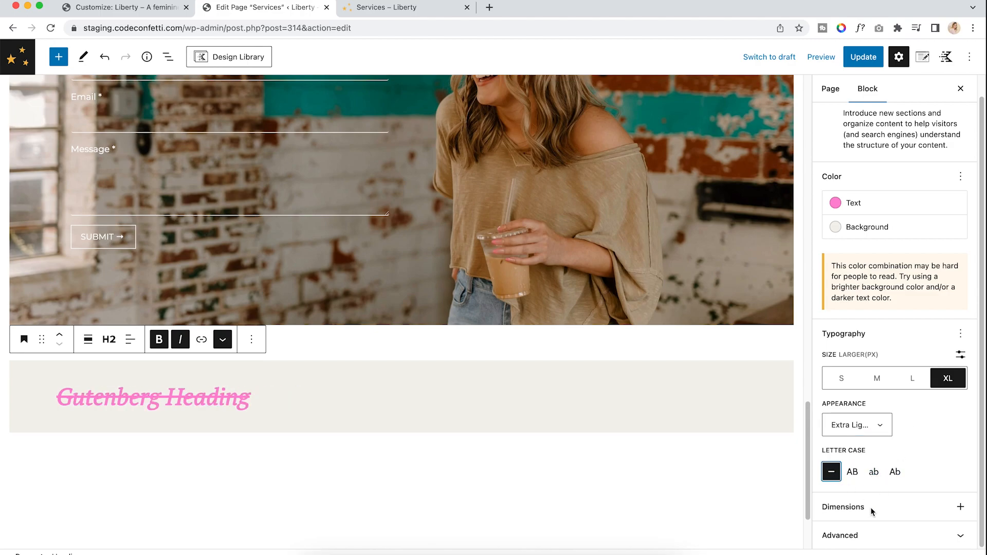
Add the Padding control to the Gutenberg heading's dimension settings and deselect the heading
{"action": "left_click", "coordinate": [958, 507]}
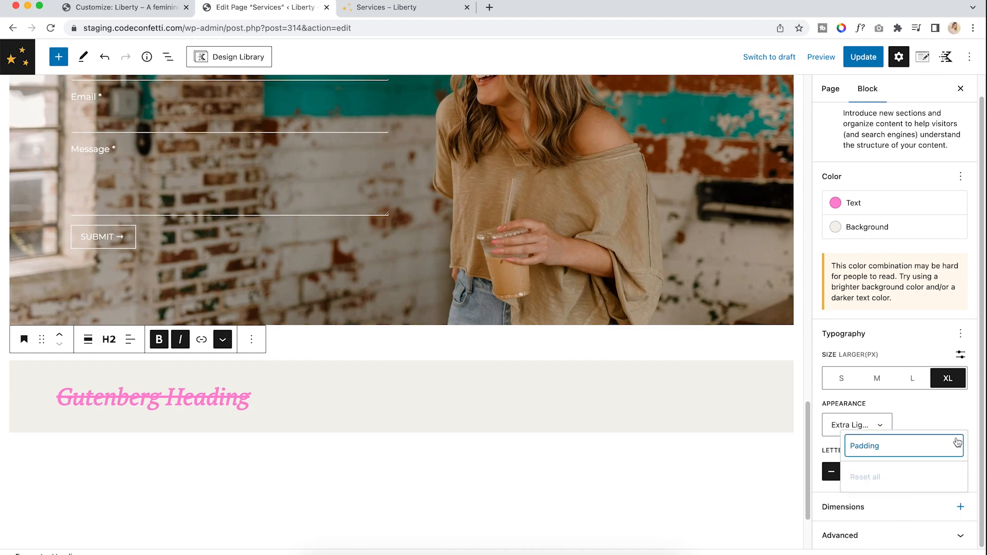
{"action": "left_click", "coordinate": [919, 451]}
{"action": "left_click", "coordinate": [944, 421]}
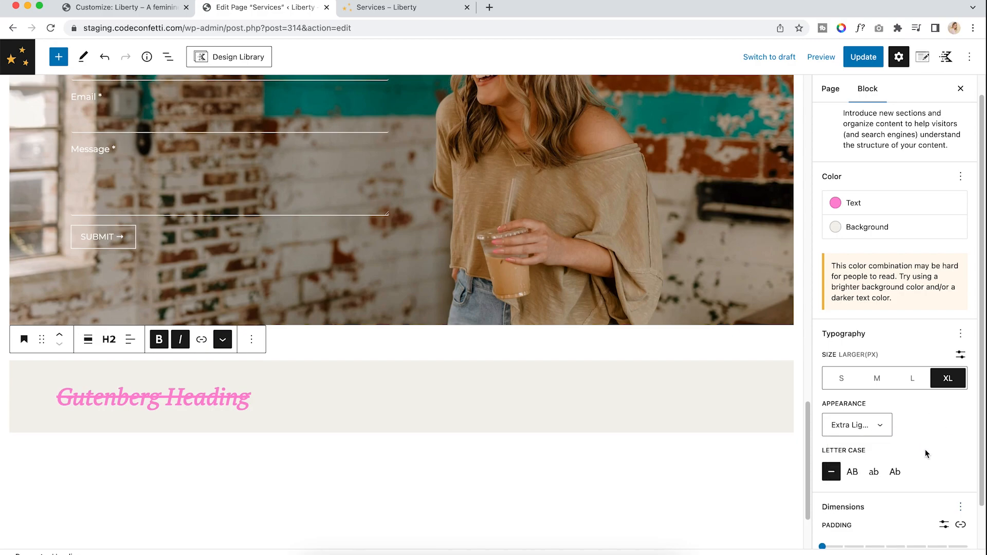
{"action": "scroll", "coordinate": [924, 468], "scroll_direction": "down", "scroll_amount": 2}
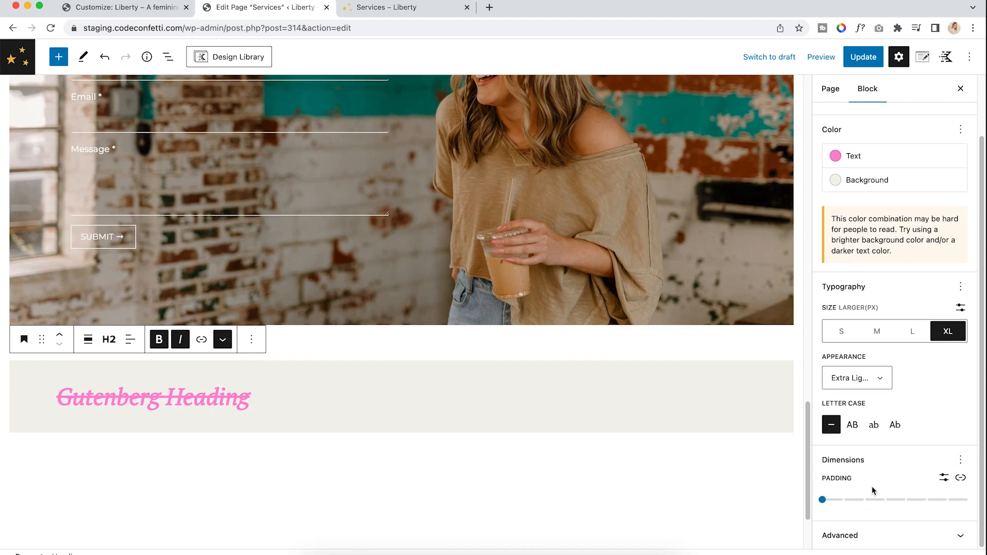
{"action": "scroll", "coordinate": [882, 464], "scroll_direction": "up", "scroll_amount": 3}
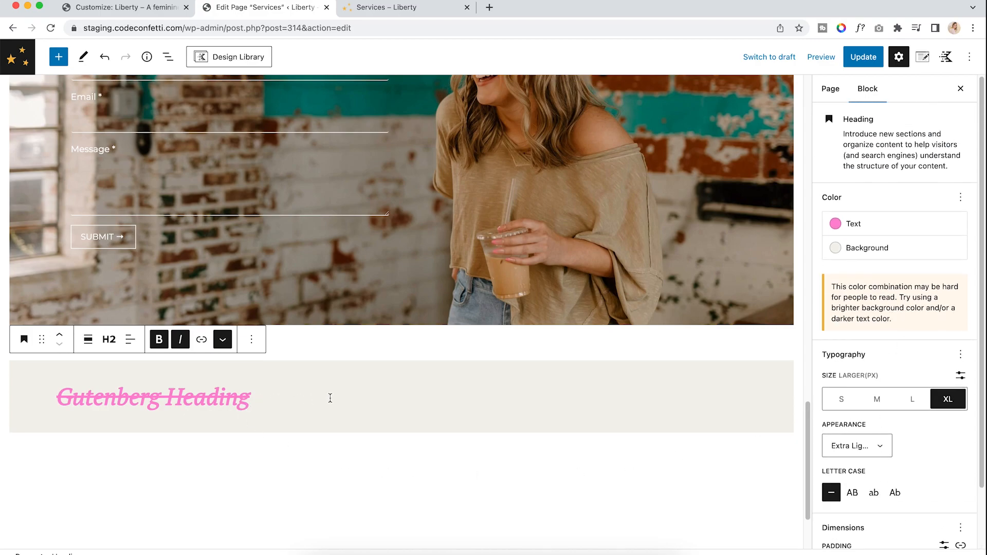
{"action": "key", "text": "super+a"}
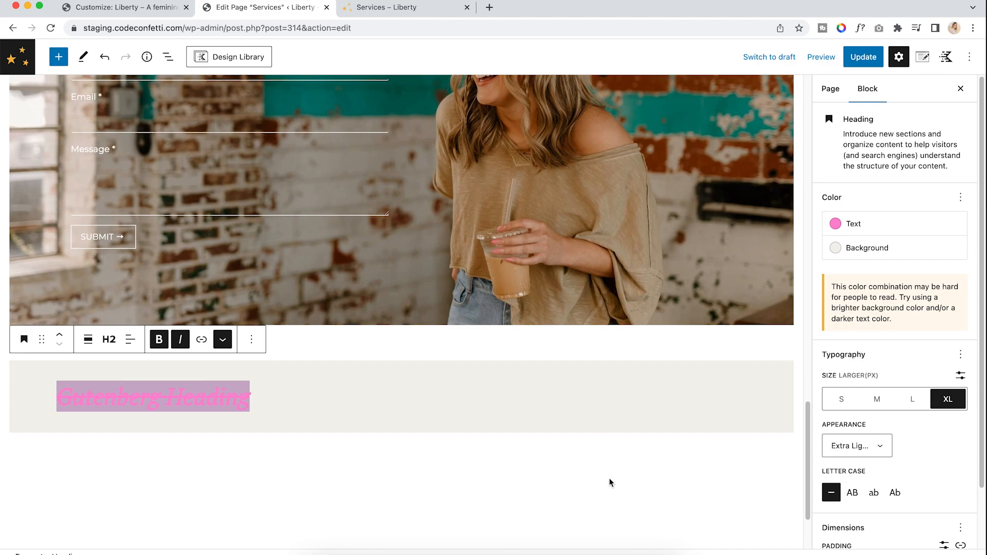
{"action": "left_click", "coordinate": [727, 445]}
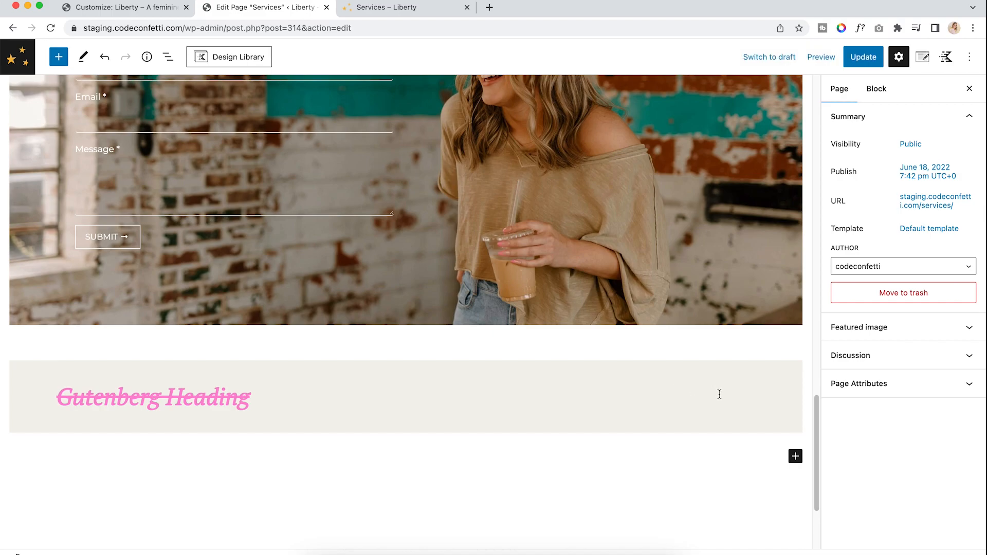
Insert a Kadence Advanced Text block below the Gutenberg heading
{"action": "left_click", "coordinate": [675, 465]}
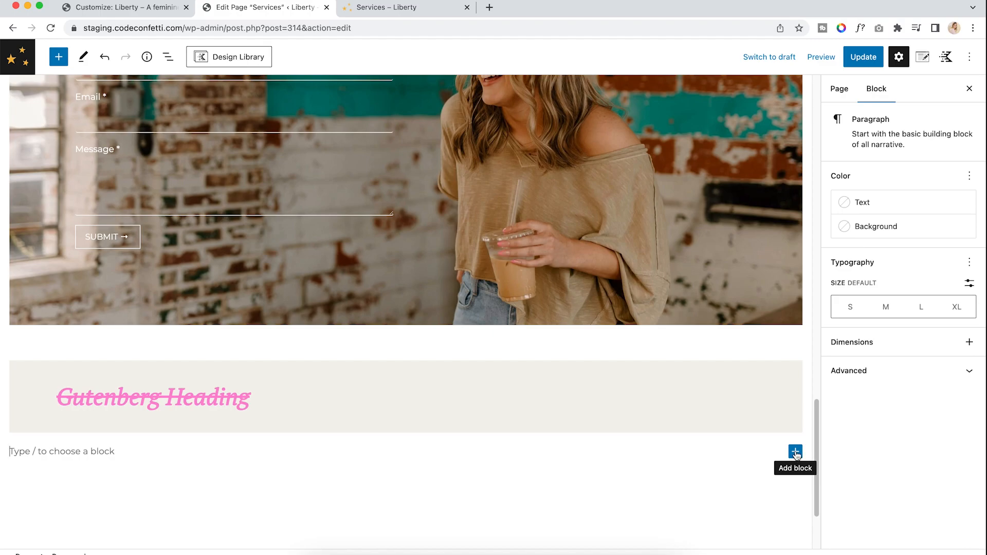
{"action": "left_click", "coordinate": [59, 57]}
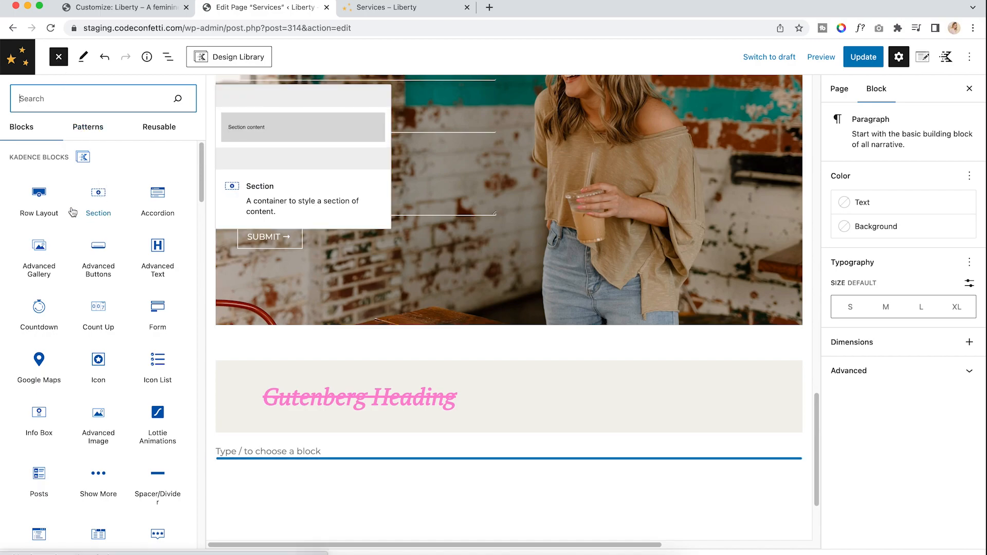
{"action": "left_click", "coordinate": [158, 257]}
{"action": "left_click", "coordinate": [313, 469]}
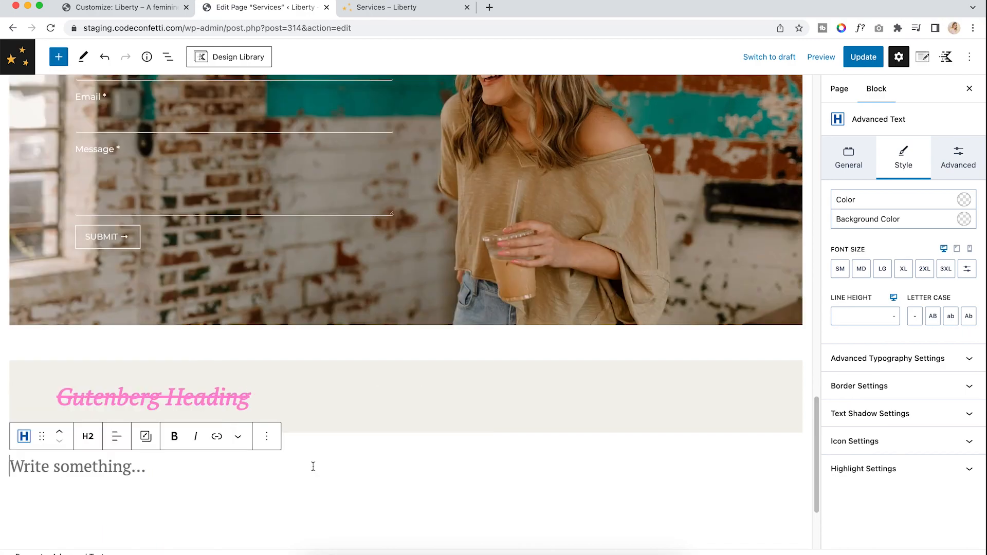
Enter "Kadence Header Block" as the text of the new Advanced Text block
{"action": "type", "text": "Gutenberrg"}
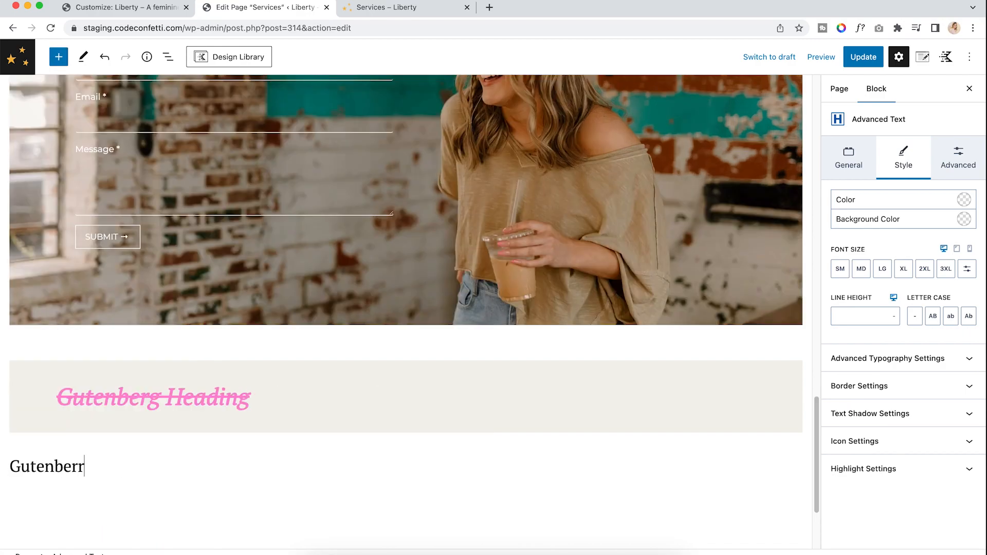
{"action": "key", "text": "BackSpace"}
{"action": "key", "text": "BackSpace"}
{"action": "key", "text": "BackSpace"}
{"action": "key", "text": "BackSpace"}
{"action": "key", "text": "BackSpace"}
{"action": "key", "text": "BackSpace"}
{"action": "key", "text": "BackSpace"}
{"action": "type", "text": "Kadence Hea"}
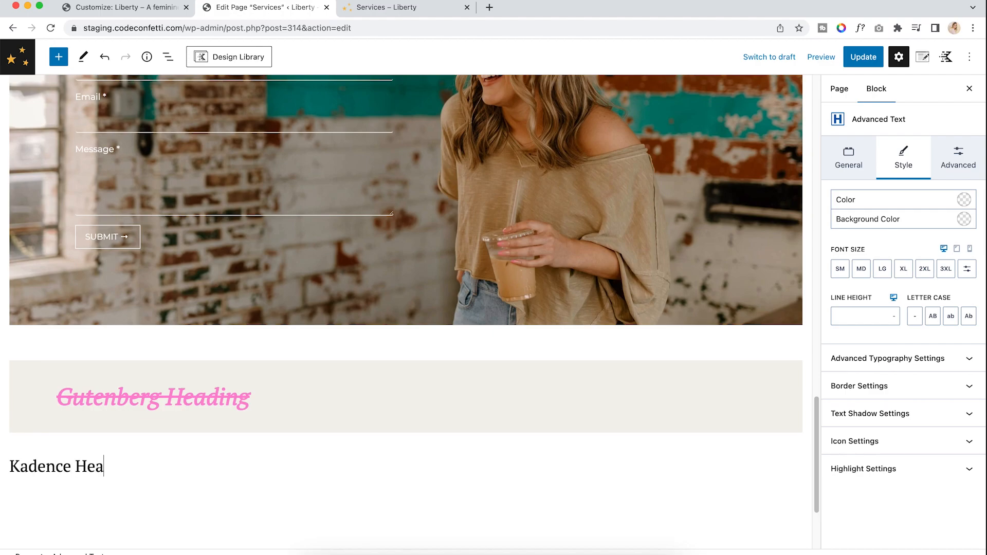
{"action": "type", "text": "derr Block"}
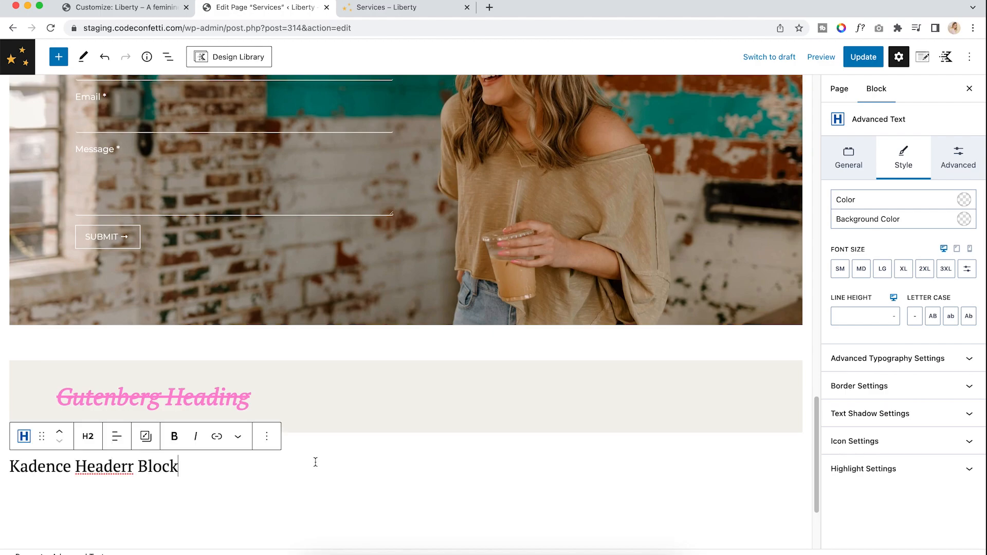
{"action": "left_click", "coordinate": [128, 468]}
{"action": "key", "text": "BackSpace"}
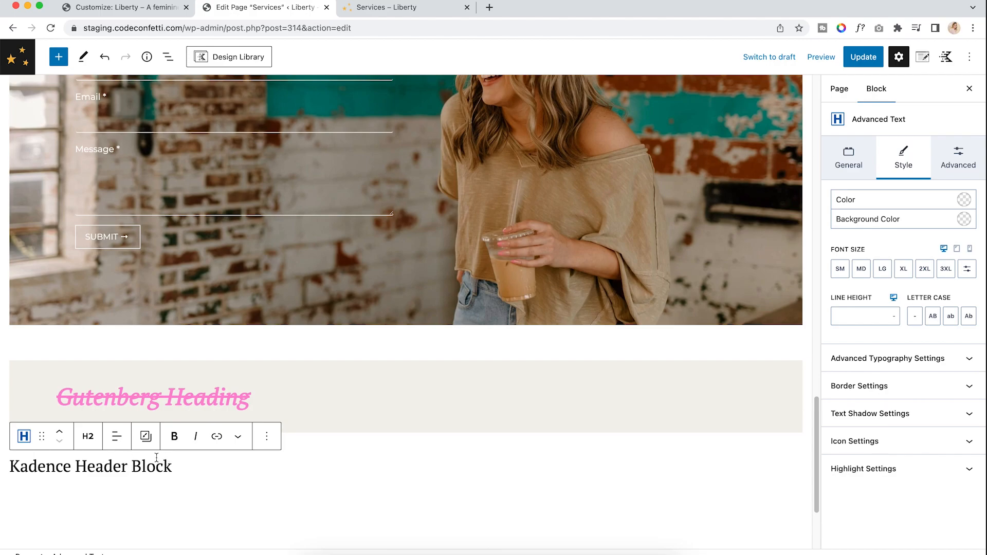
Center the text alignment of the "Kadence Header Block" Advanced Text block
{"action": "left_click", "coordinate": [120, 467]}
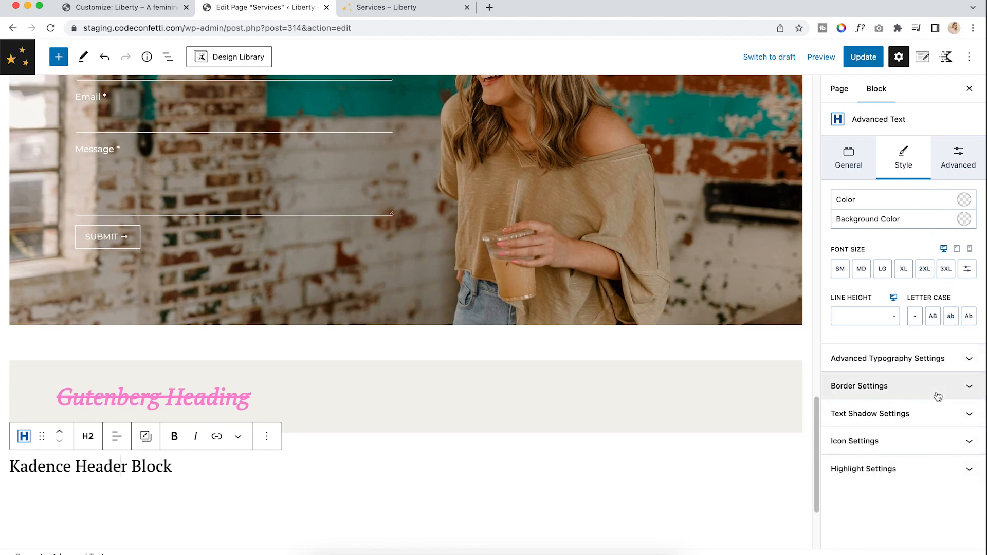
{"action": "left_click", "coordinate": [846, 160]}
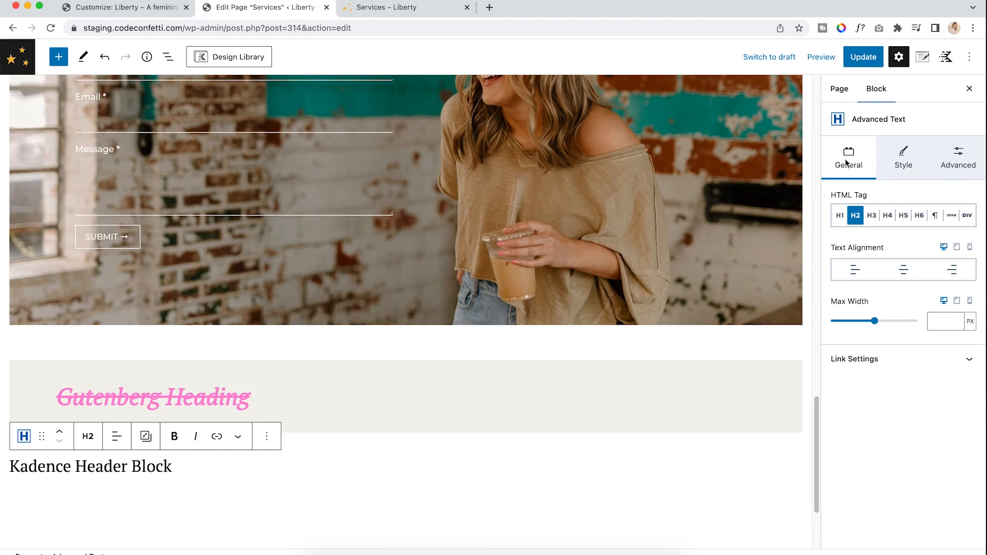
{"action": "left_click", "coordinate": [906, 271]}
Give the Kadence header text the dark teal palette color and the off-white palette color F3F2ED as its background
{"action": "left_click", "coordinate": [905, 161]}
{"action": "left_click", "coordinate": [964, 200]}
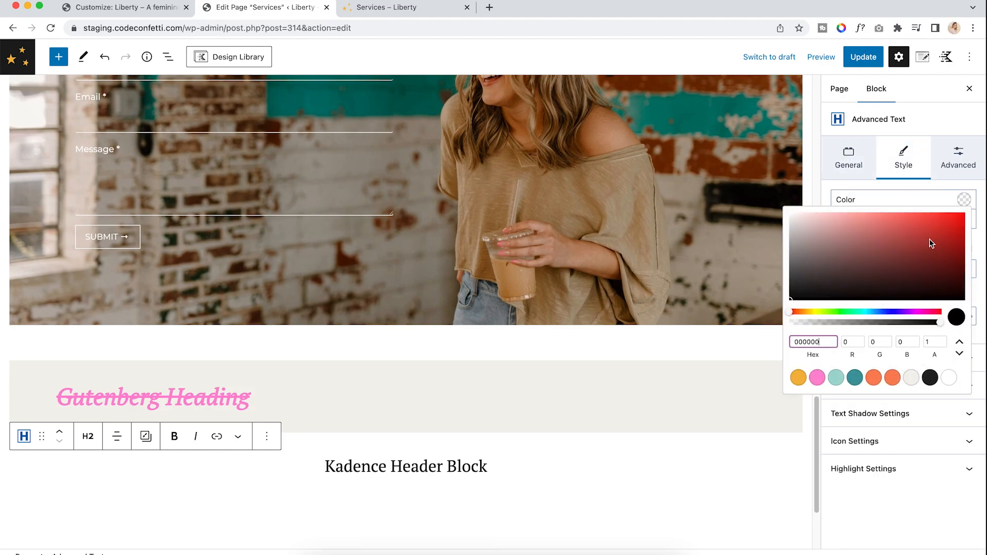
{"action": "left_click", "coordinate": [854, 377]}
{"action": "left_click", "coordinate": [920, 190]}
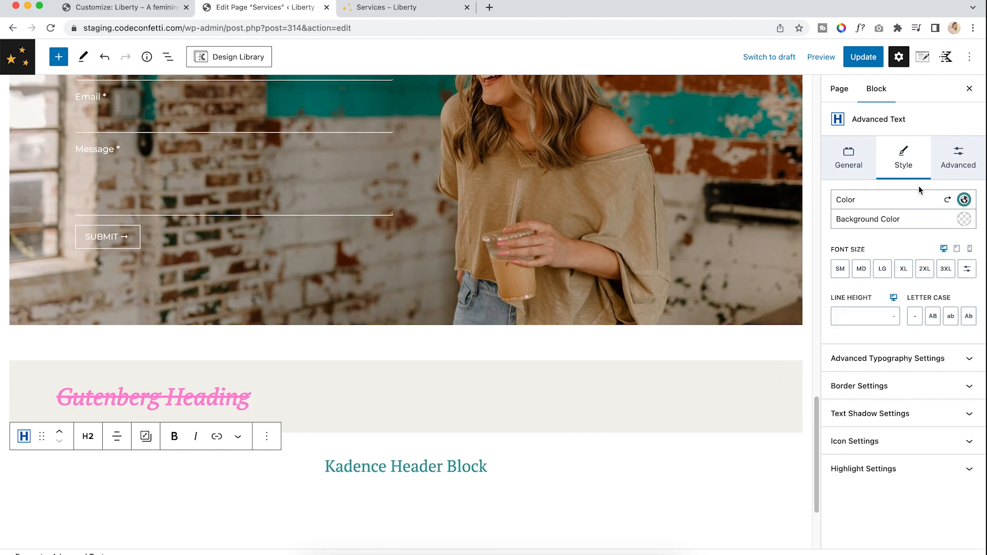
{"action": "left_click", "coordinate": [963, 219]}
{"action": "left_click", "coordinate": [911, 396]}
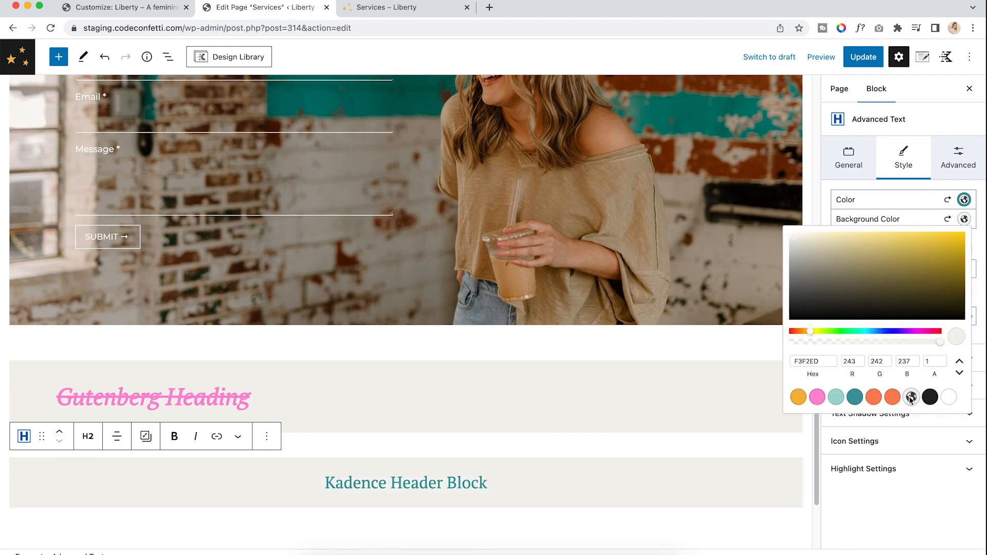
{"action": "left_click", "coordinate": [901, 497]}
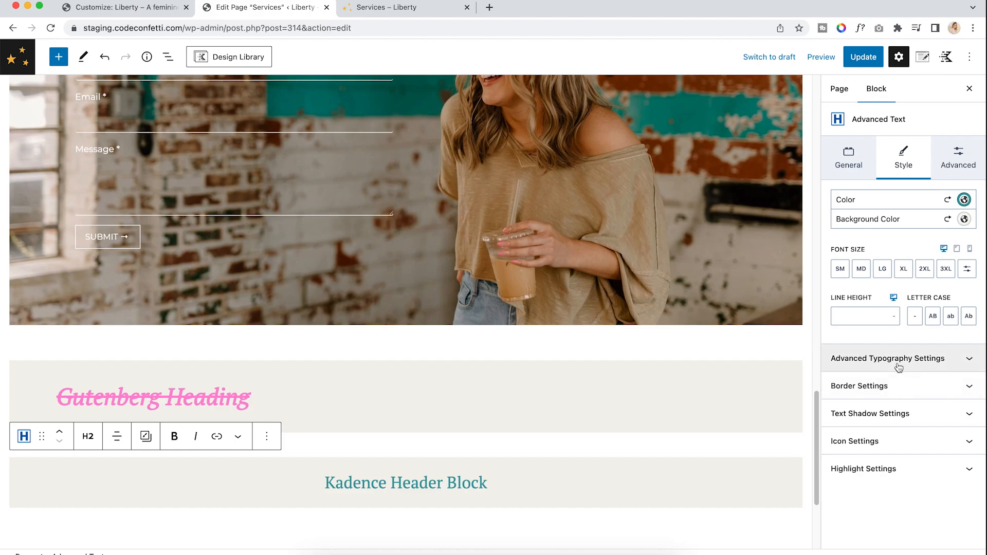
Set the Kadence header to uppercase and try the MD and 3XL font sizes before choosing 2XL for desktop
{"action": "left_click", "coordinate": [934, 320]}
{"action": "left_click", "coordinate": [861, 268]}
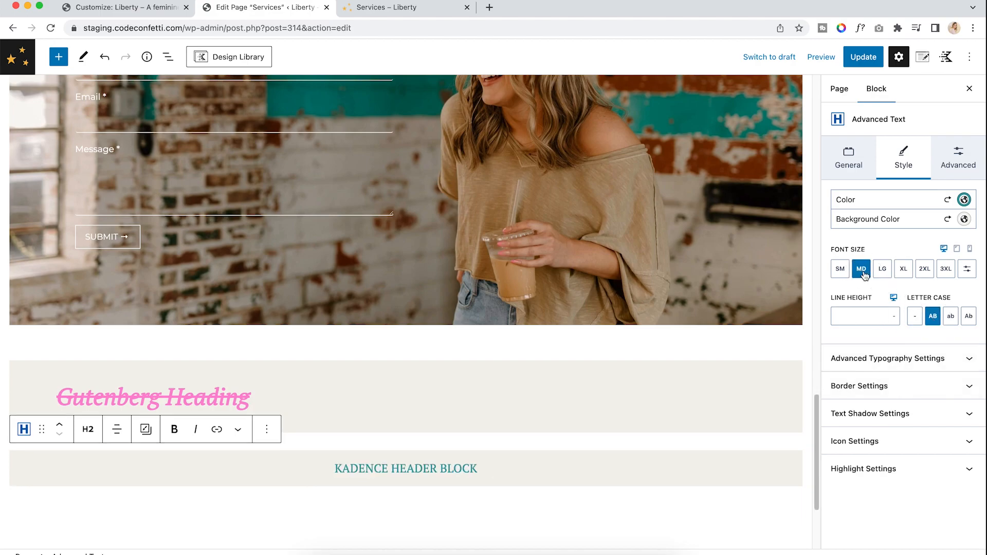
{"action": "left_click", "coordinate": [945, 269]}
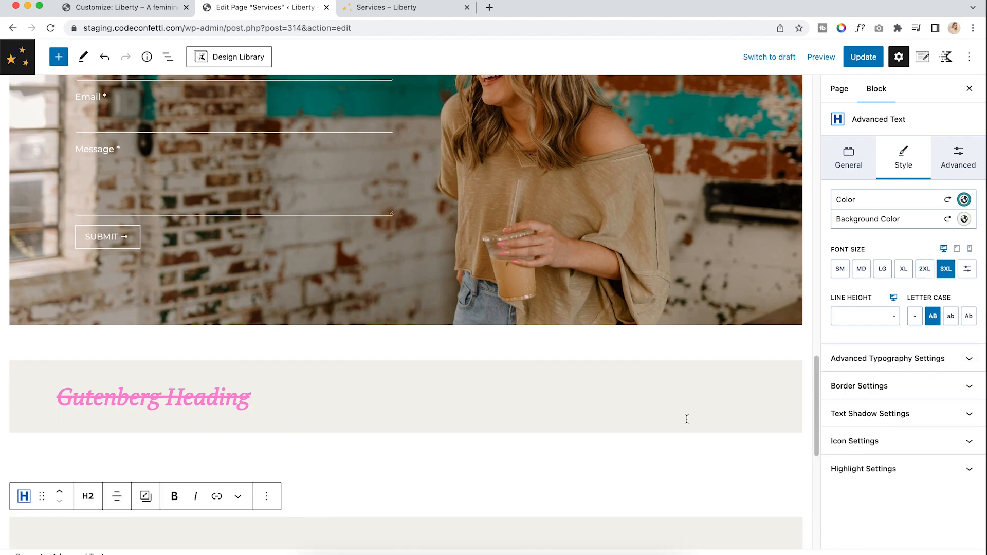
{"action": "scroll", "coordinate": [671, 420], "scroll_direction": "down", "scroll_amount": 4}
{"action": "left_click", "coordinate": [925, 269]}
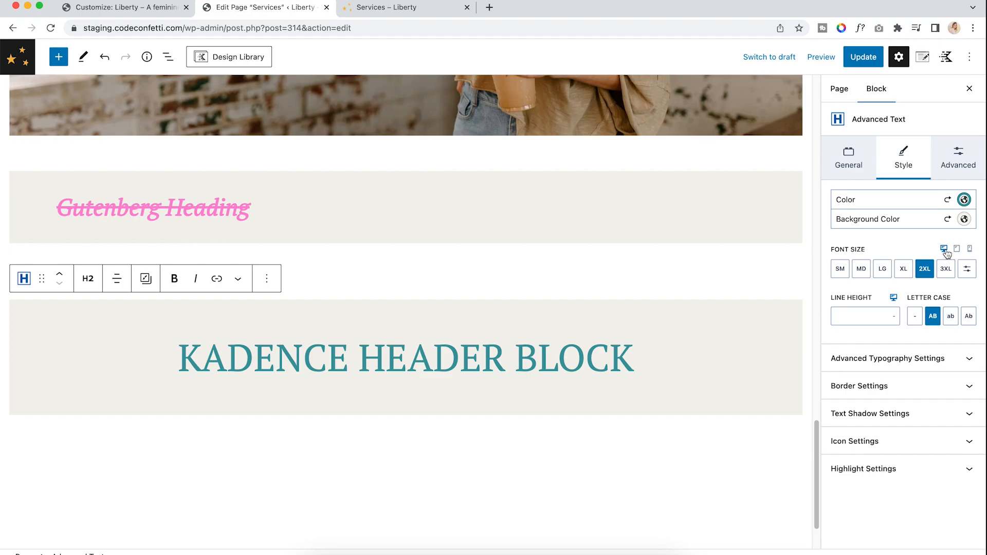
Set the Kadence header's tablet font size to LG and return to the desktop view
{"action": "left_click", "coordinate": [957, 252]}
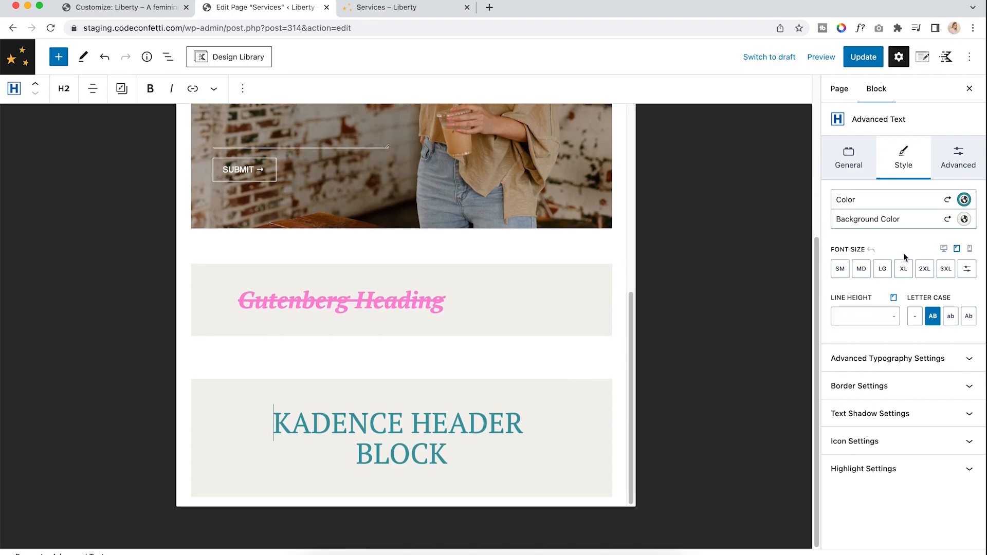
{"action": "left_click", "coordinate": [882, 268]}
{"action": "left_click", "coordinate": [944, 249]}
{"action": "scroll", "coordinate": [625, 370], "scroll_direction": "down", "scroll_amount": 20}
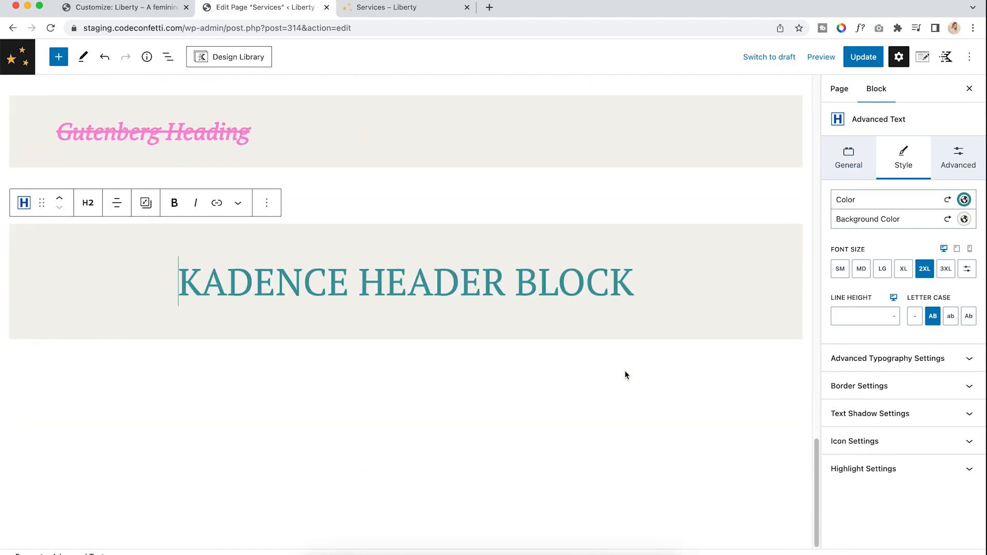
Try Helvetica as the Kadence header's font family, and set it to Comic Sans MS
{"action": "left_click", "coordinate": [925, 363]}
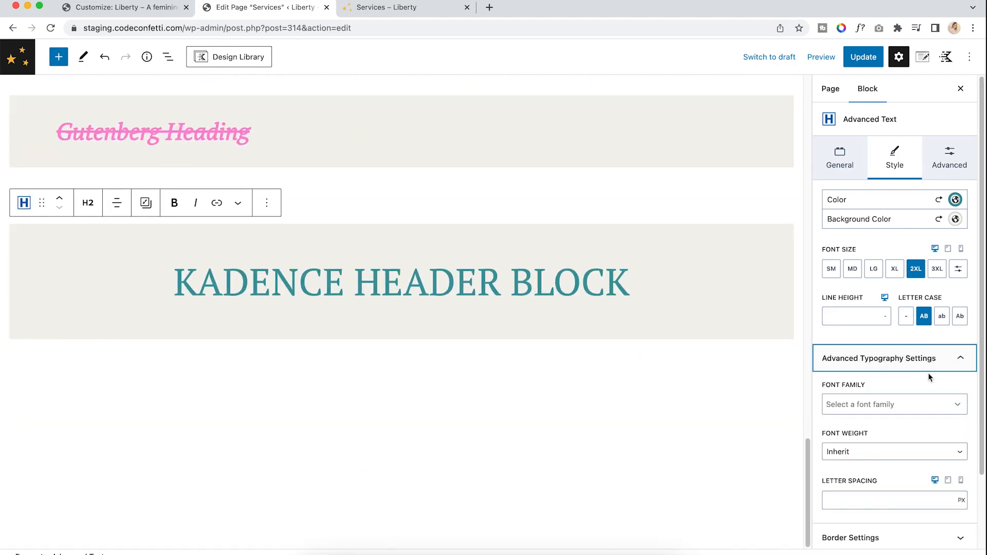
{"action": "scroll", "coordinate": [927, 372], "scroll_direction": "down", "scroll_amount": 3}
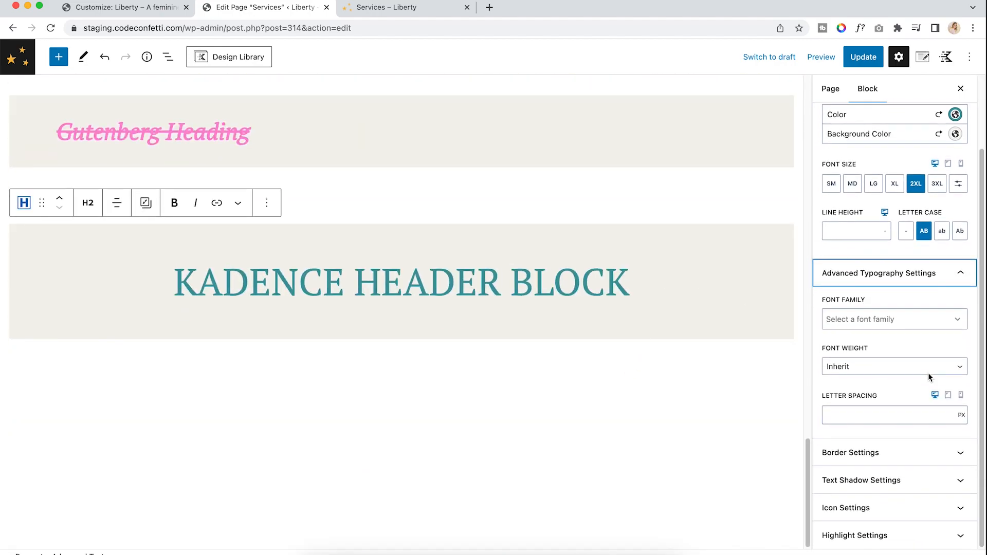
{"action": "left_click", "coordinate": [879, 318]}
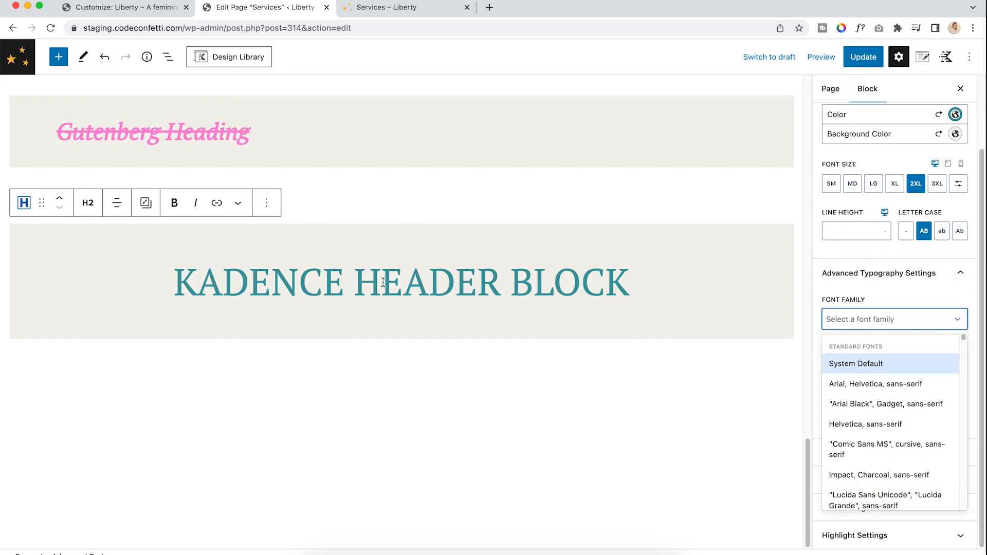
{"action": "left_click", "coordinate": [861, 424]}
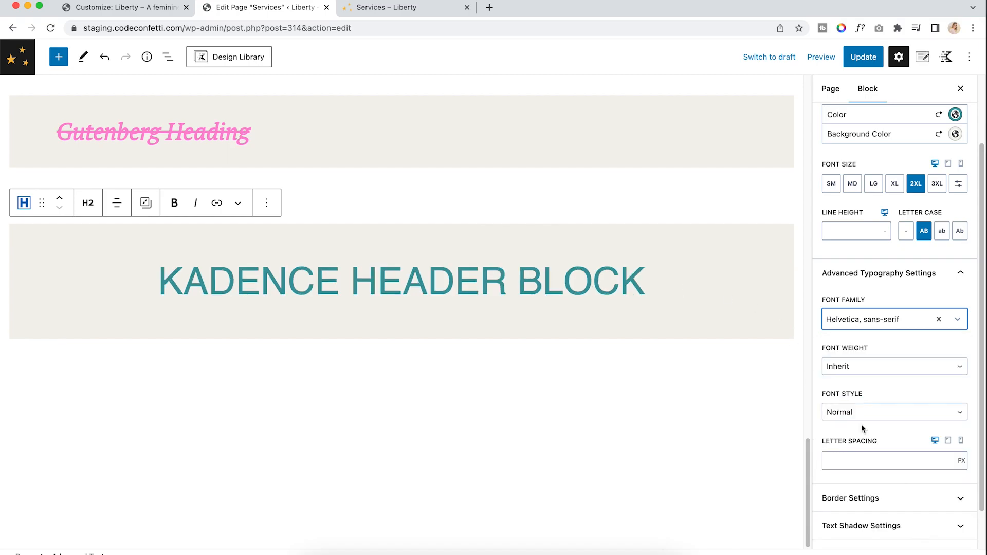
{"action": "left_click", "coordinate": [857, 319]}
{"action": "left_click", "coordinate": [857, 319]}
{"action": "left_click", "coordinate": [857, 320]}
{"action": "left_click", "coordinate": [865, 450]}
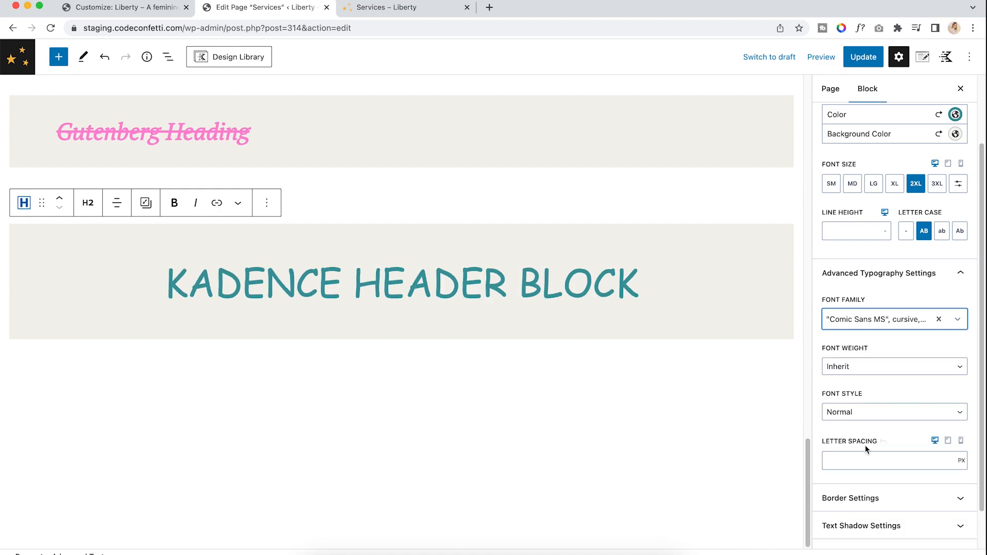
Set the Kadence header's font weight to Bold 700 and its letter spacing to 4 px
{"action": "left_click", "coordinate": [875, 367]}
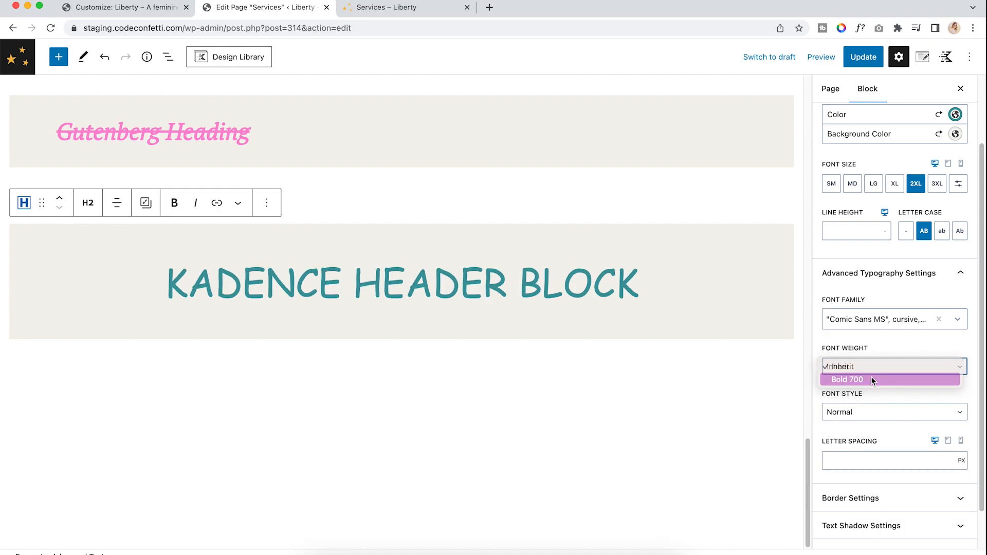
{"action": "left_click", "coordinate": [871, 377]}
{"action": "scroll", "coordinate": [897, 437], "scroll_direction": "down", "scroll_amount": 2}
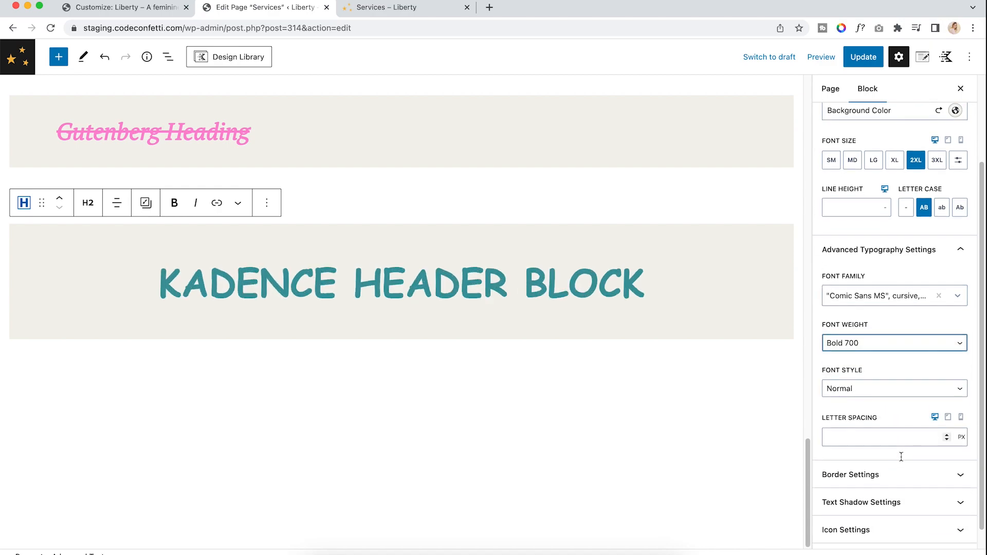
{"action": "left_click", "coordinate": [904, 421]}
{"action": "type", "text": "4"}
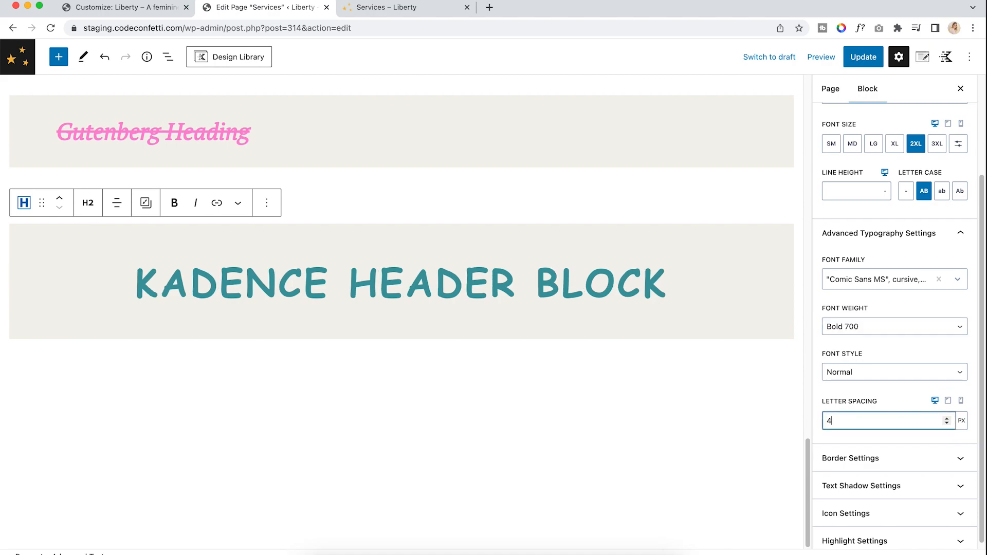
Expand the Kadence header's border, text shadow and icon settings, and add a warning triangle icon located on the right
{"action": "left_click", "coordinate": [910, 451]}
{"action": "scroll", "coordinate": [912, 453], "scroll_direction": "down", "scroll_amount": 3}
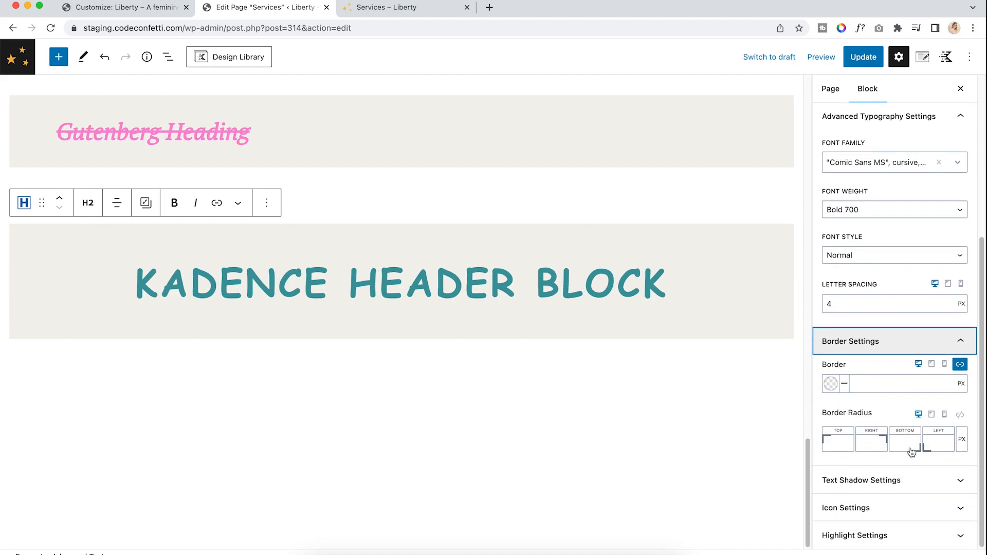
{"action": "left_click", "coordinate": [901, 476]}
{"action": "left_click", "coordinate": [880, 508]}
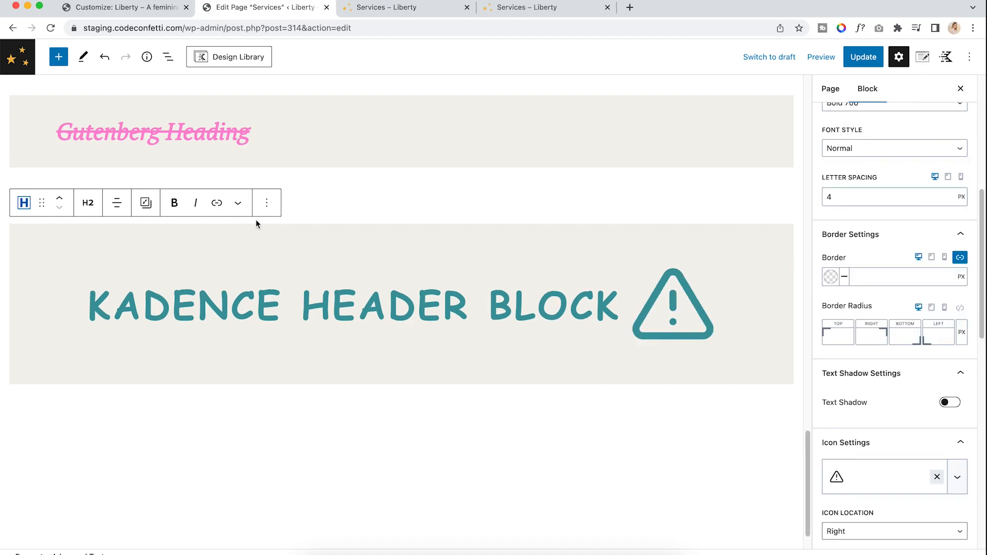
Insert a three-column Kadence Row Layout below the header block and make its first column slightly narrower
{"action": "left_click", "coordinate": [57, 57]}
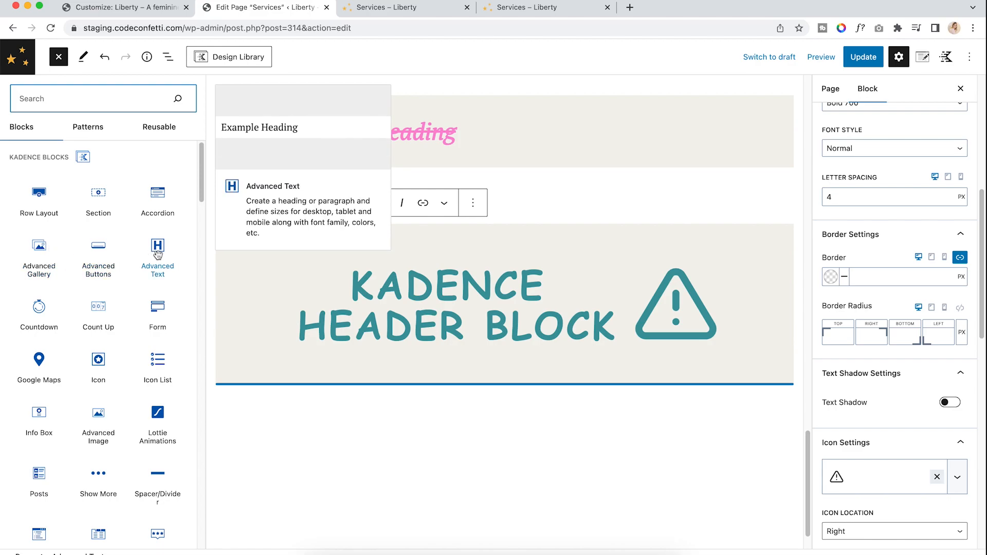
{"action": "left_click", "coordinate": [42, 195]}
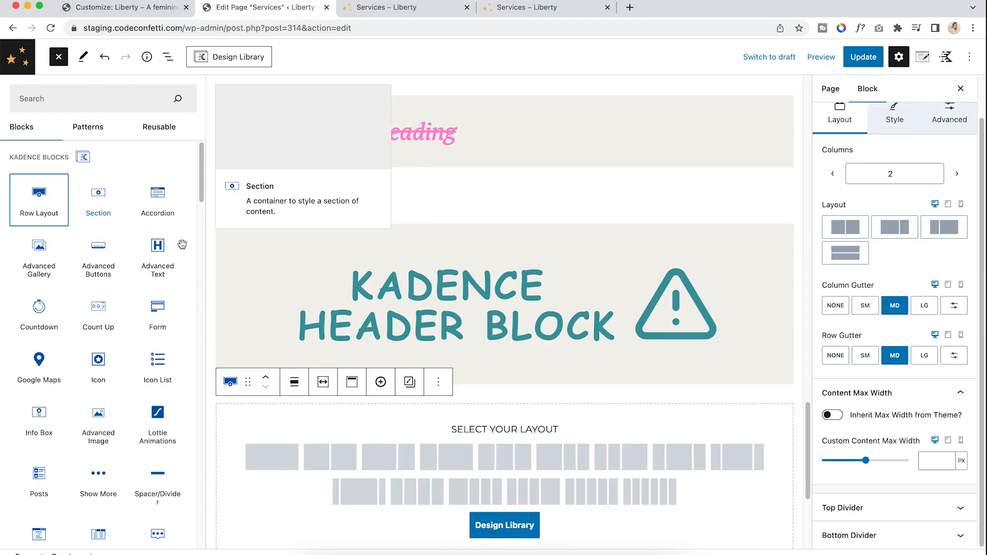
{"action": "scroll", "coordinate": [595, 347], "scroll_direction": "down", "scroll_amount": 4}
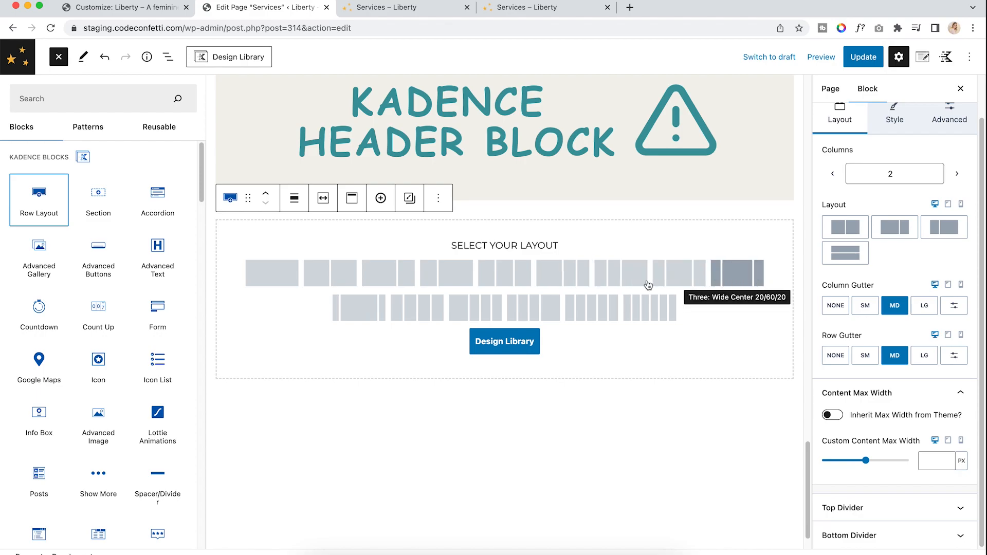
{"action": "left_click", "coordinate": [507, 281]}
{"action": "left_click", "coordinate": [363, 275]}
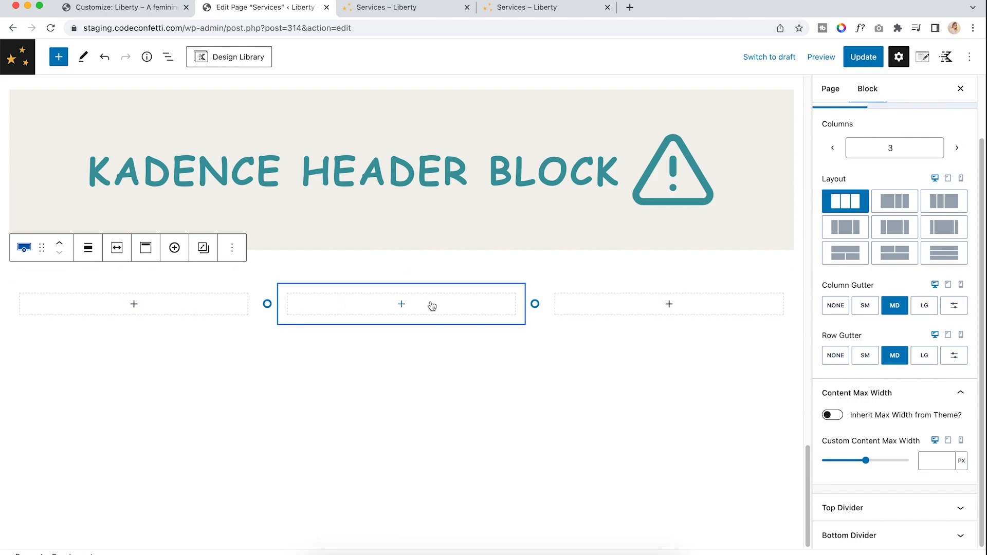
{"action": "mouse_move", "coordinate": [266, 305]}
{"action": "left_mouse_down"}
{"action": "mouse_move", "coordinate": [198, 311]}
{"action": "mouse_move", "coordinate": [258, 313]}
{"action": "left_mouse_up"}
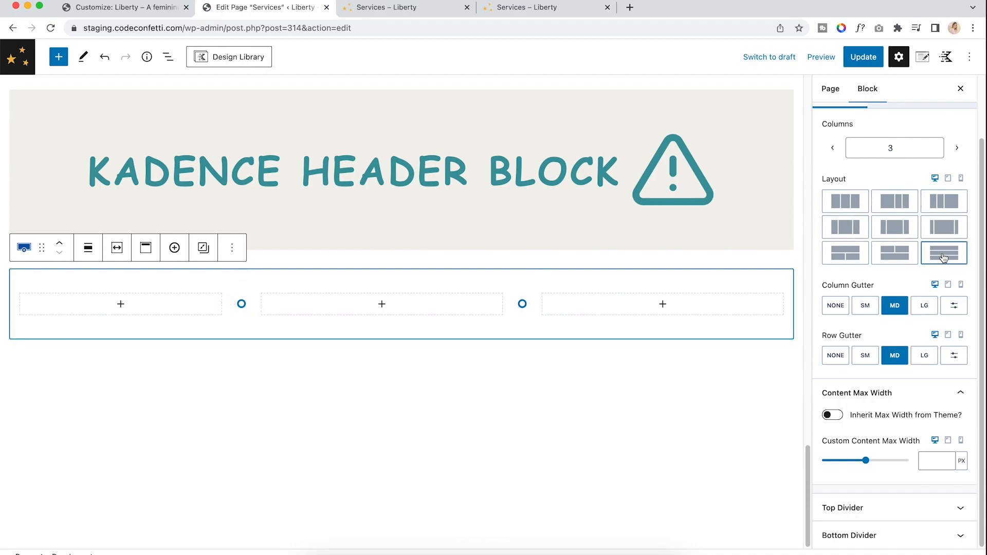
{"action": "scroll", "coordinate": [944, 257], "scroll_direction": "up", "scroll_amount": 1}
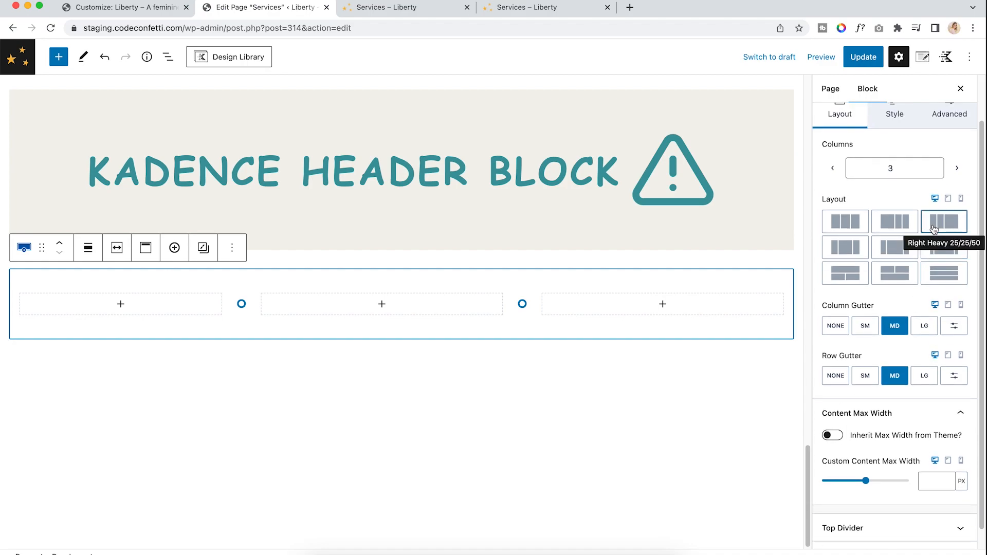
Insert an Advanced Image block with liberty-podcast.jpg from the media library into the row's first column
{"action": "left_click", "coordinate": [121, 306]}
{"action": "left_click", "coordinate": [120, 401]}
{"action": "left_click", "coordinate": [72, 340]}
{"action": "left_click", "coordinate": [389, 246]}
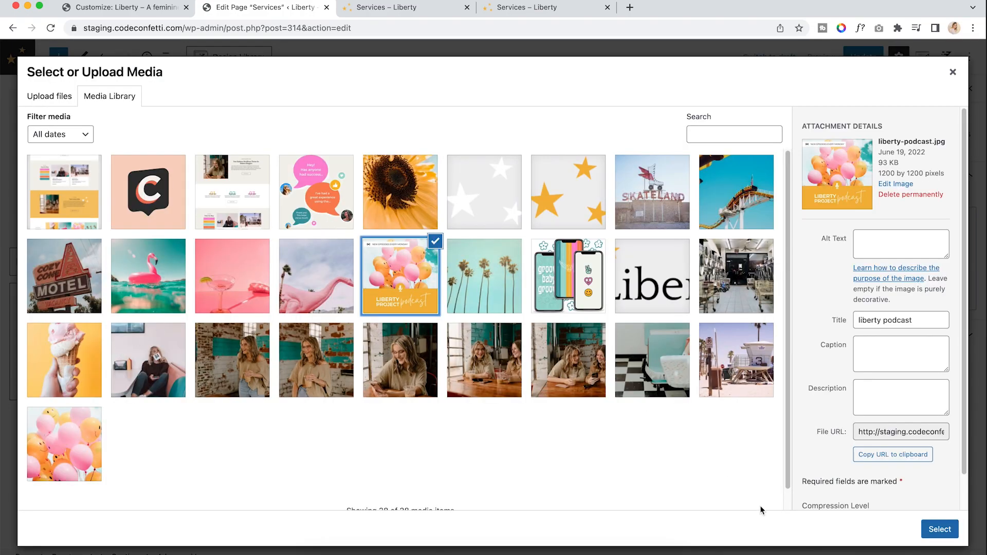
{"action": "left_click", "coordinate": [934, 532]}
Search the blocks for "advan" and insert an Advanced Text block into the row's middle column
{"action": "left_click", "coordinate": [400, 171]}
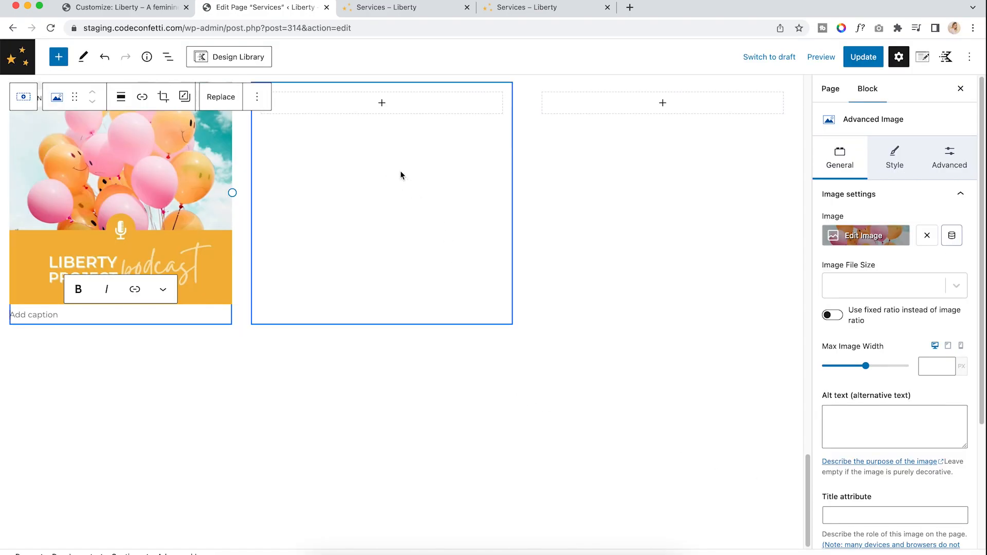
{"action": "left_click", "coordinate": [386, 121]}
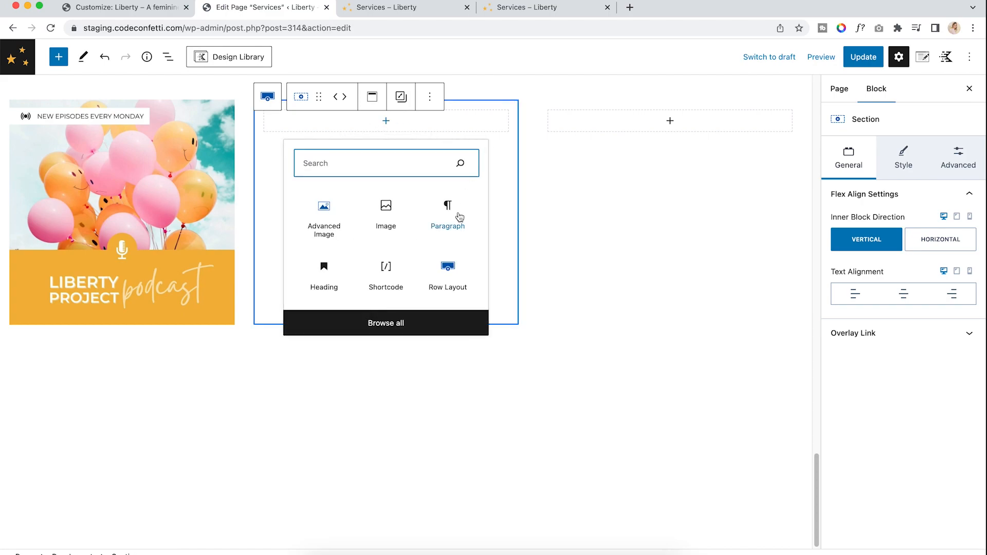
{"action": "type", "text": "advan"}
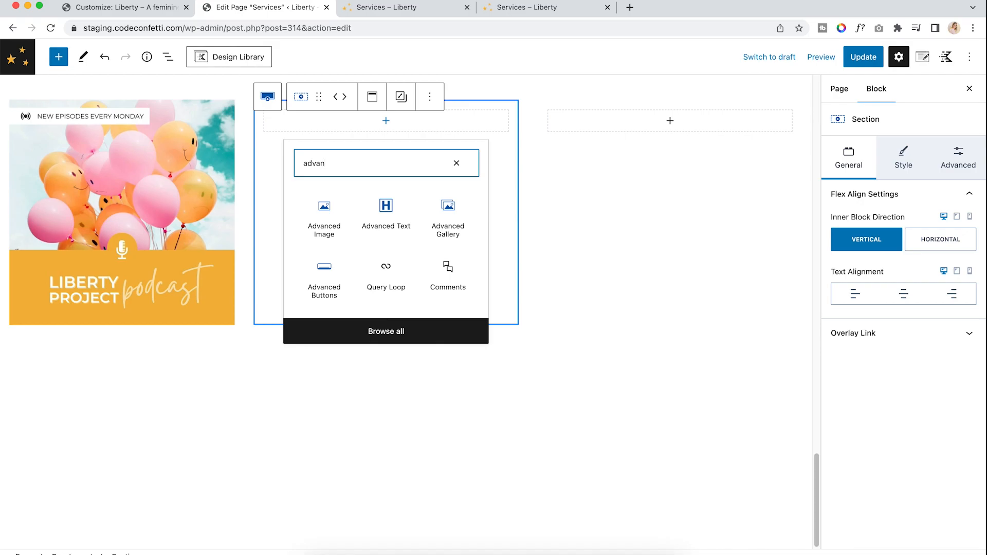
{"action": "left_click", "coordinate": [385, 211]}
{"action": "scroll", "coordinate": [434, 256], "scroll_direction": "down", "scroll_amount": 6}
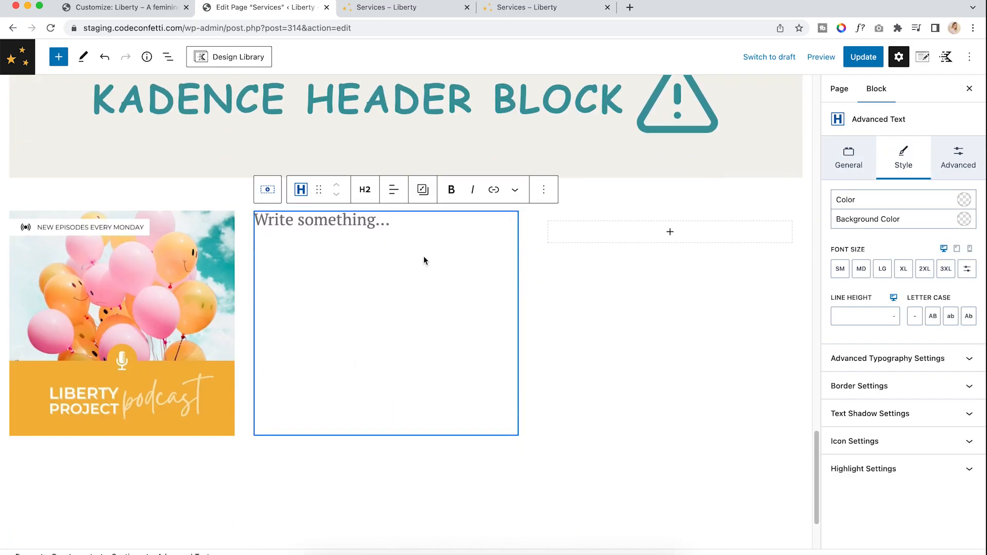
Set the middle column's text block to Heading 5 and enter "we'l lwrite some text here." as its text
{"action": "left_click", "coordinate": [365, 178]}
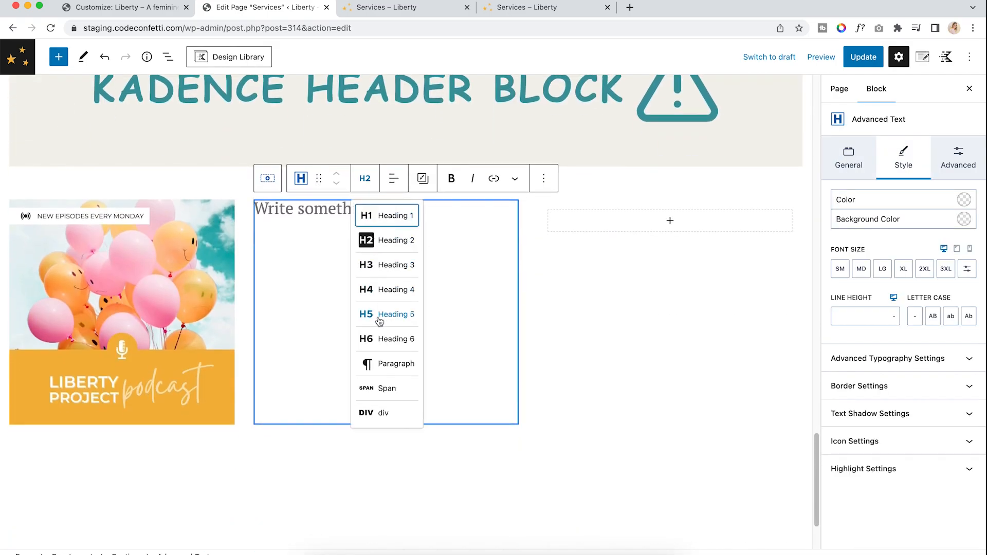
{"action": "left_click", "coordinate": [383, 317]}
{"action": "left_click", "coordinate": [349, 221]}
{"action": "left_click", "coordinate": [351, 211]}
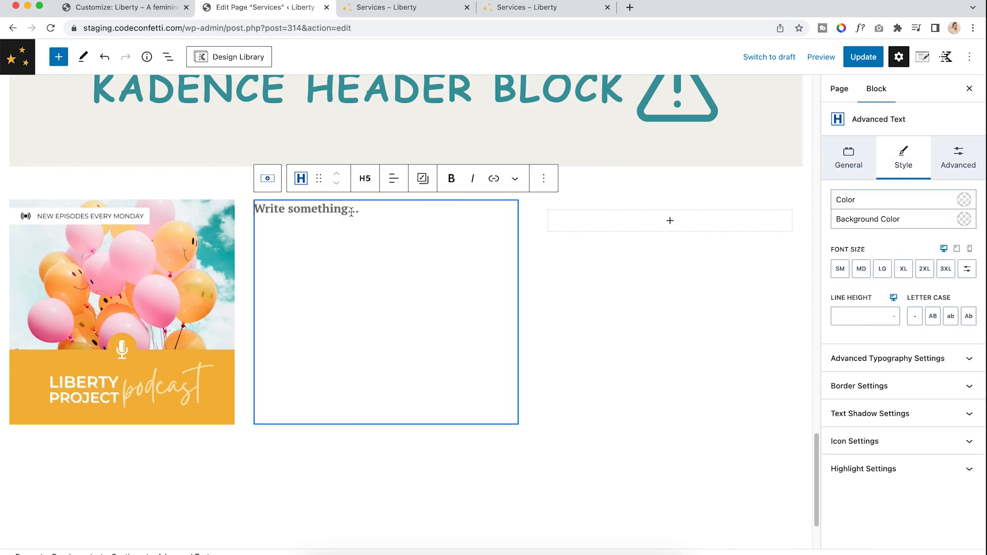
{"action": "type", "text": "we'l lwrite some text here."}
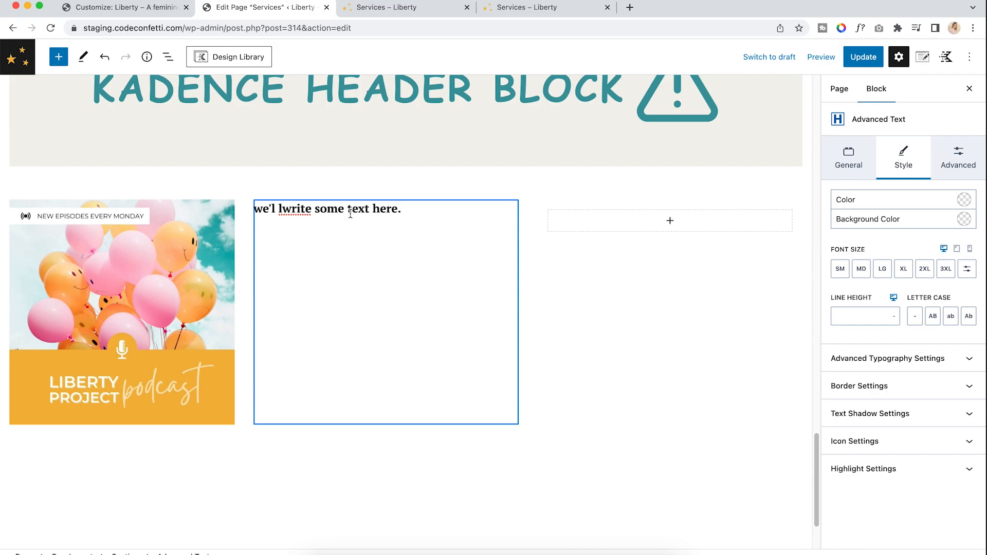
Align the content of the row's middle column section to the vertical middle and center its text
{"action": "left_click", "coordinate": [470, 206]}
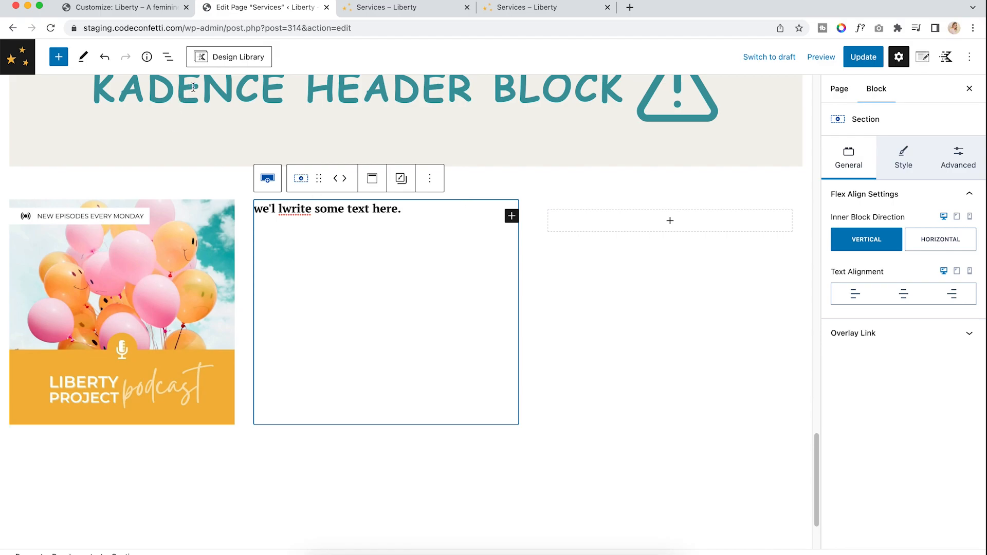
{"action": "left_click", "coordinate": [168, 58]}
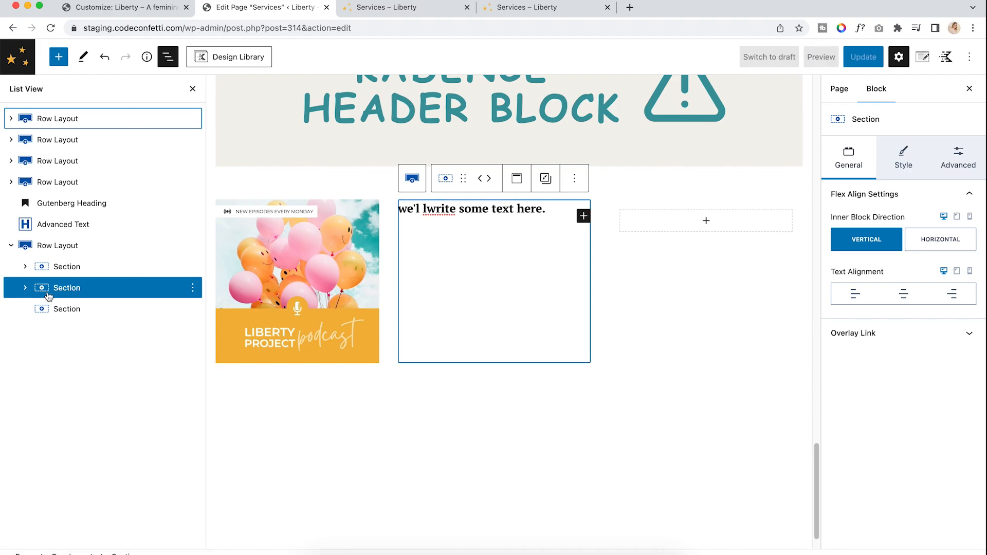
{"action": "left_click", "coordinate": [25, 289]}
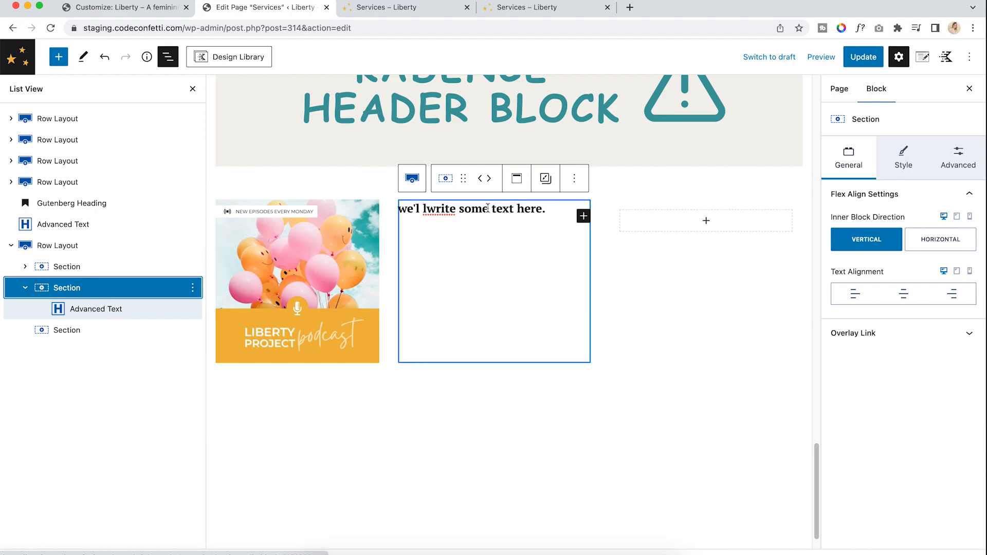
{"action": "left_click", "coordinate": [495, 385]}
{"action": "left_click", "coordinate": [472, 209]}
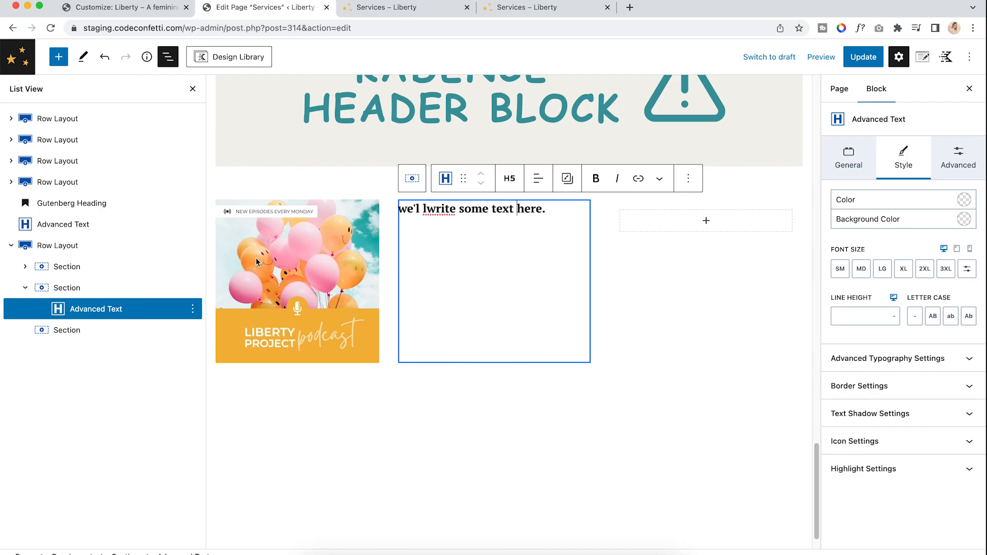
{"action": "left_click", "coordinate": [77, 288]}
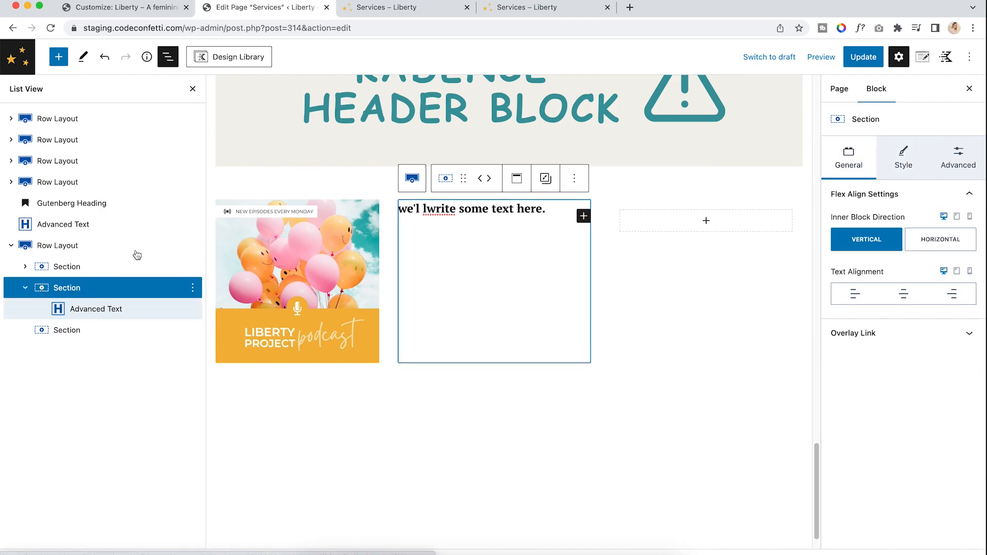
{"action": "left_click", "coordinate": [519, 183]}
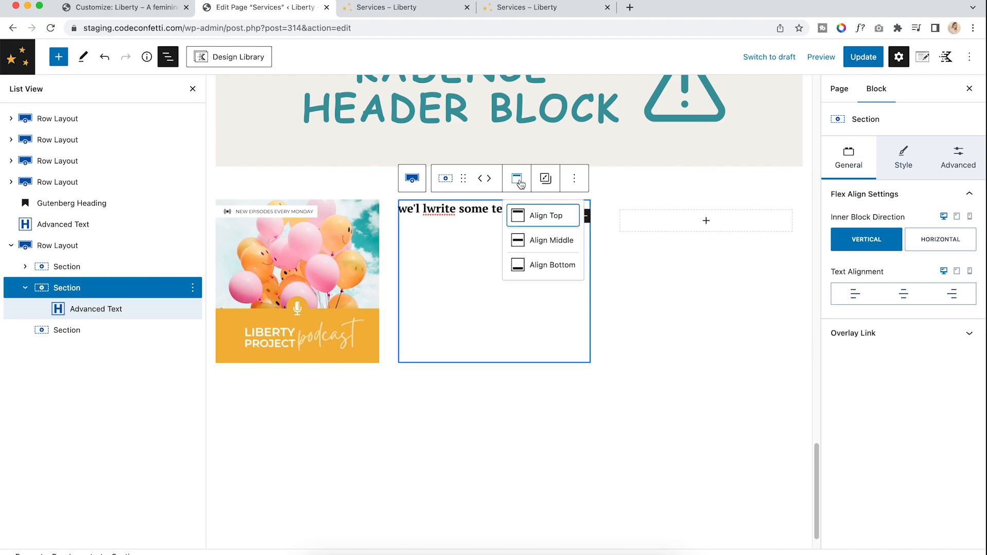
{"action": "left_click", "coordinate": [548, 240]}
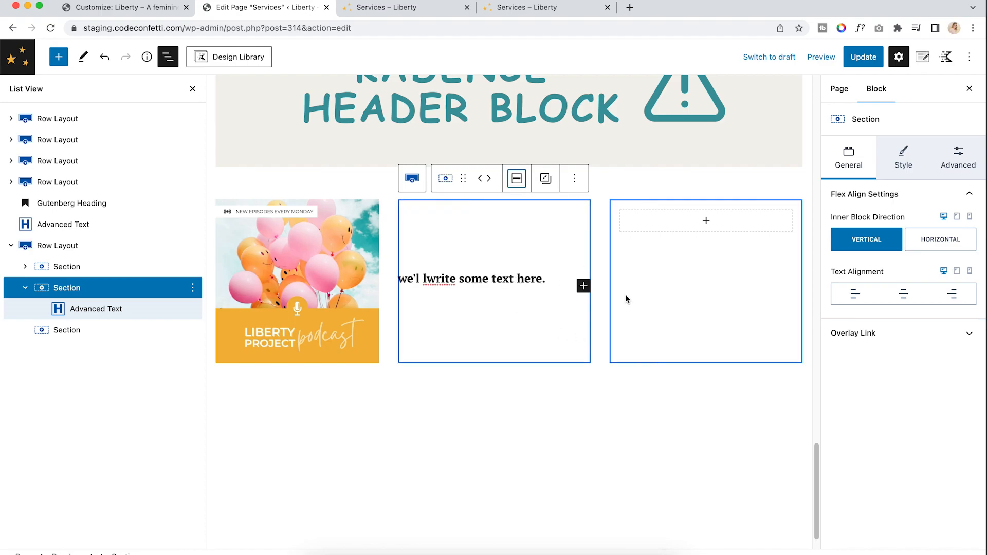
{"action": "left_click", "coordinate": [908, 299]}
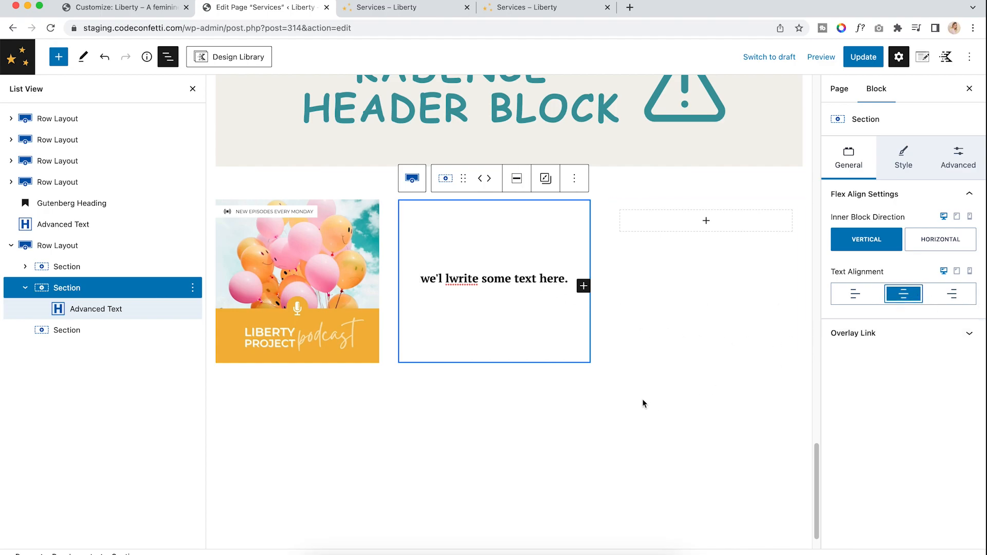
Search the blocks for "butt", insert Advanced Buttons in the third column, and give the button the text "click here" and the Theme style
{"action": "left_click", "coordinate": [706, 221]}
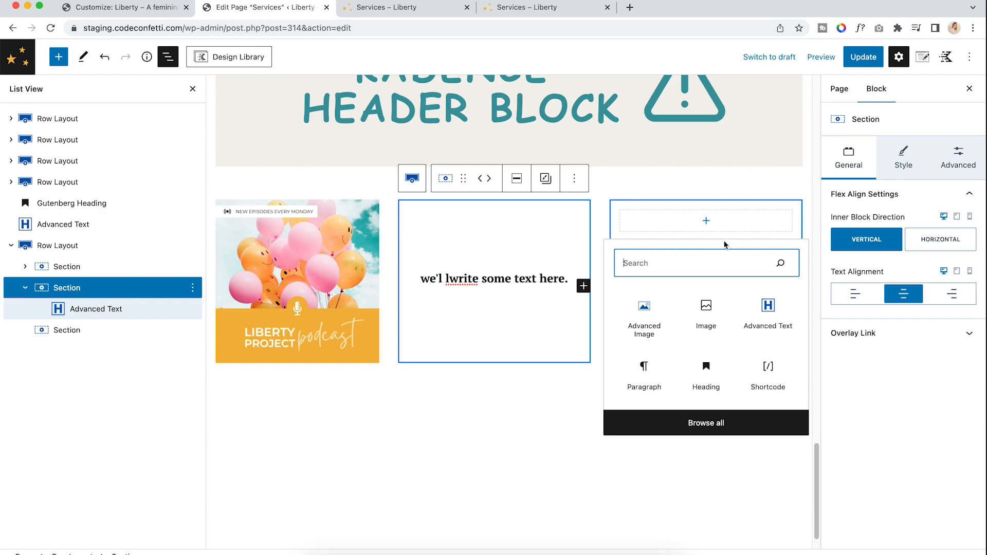
{"action": "type", "text": "butt"}
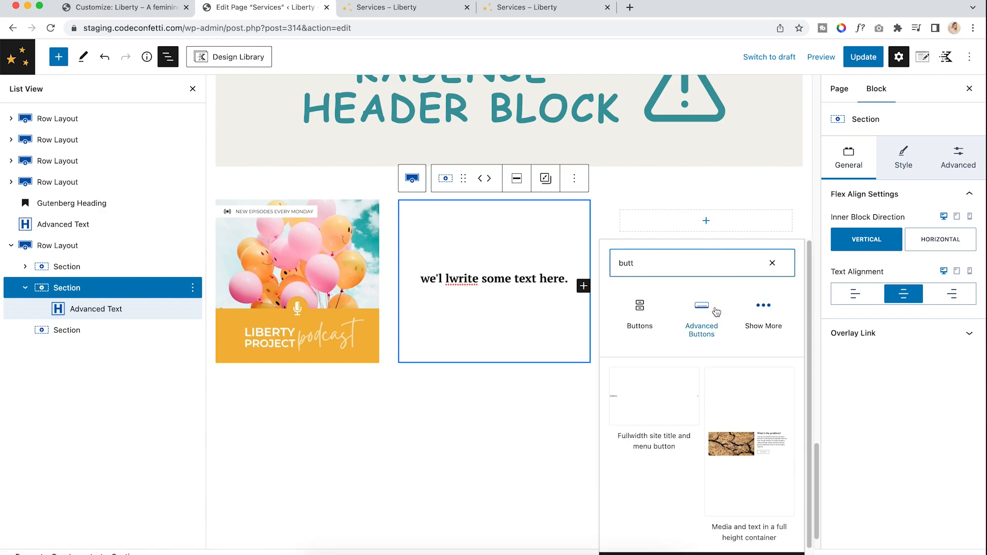
{"action": "left_click", "coordinate": [705, 319]}
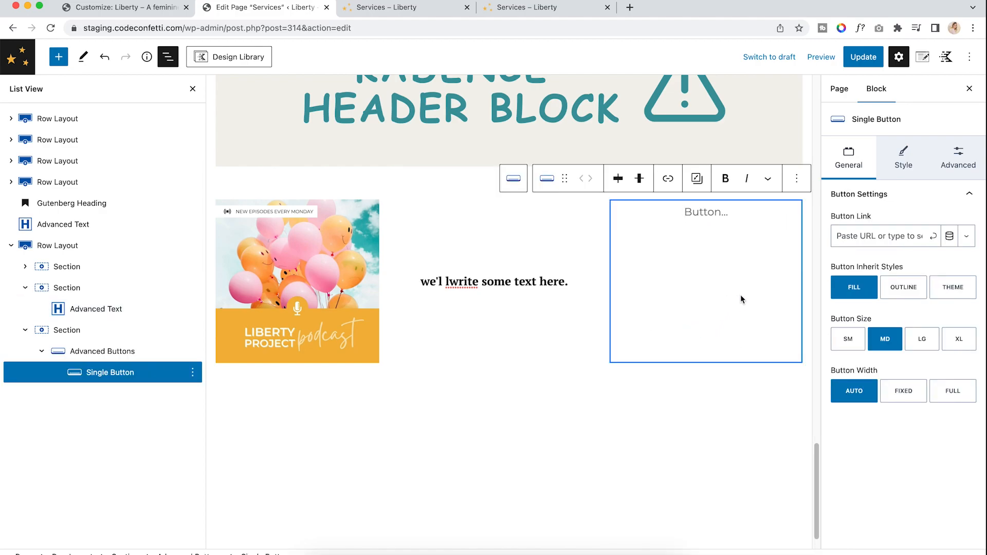
{"action": "type", "text": "click here"}
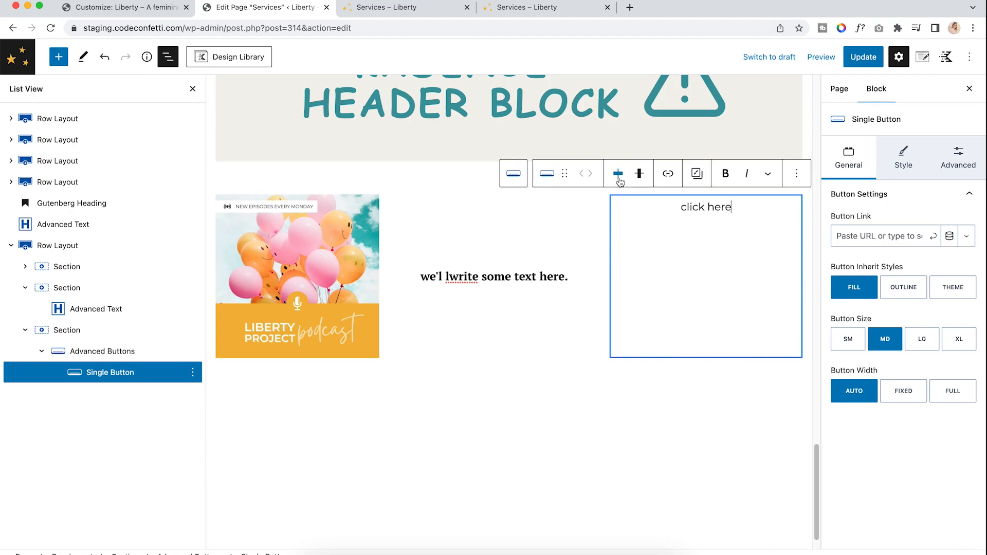
{"action": "left_click", "coordinate": [959, 287]}
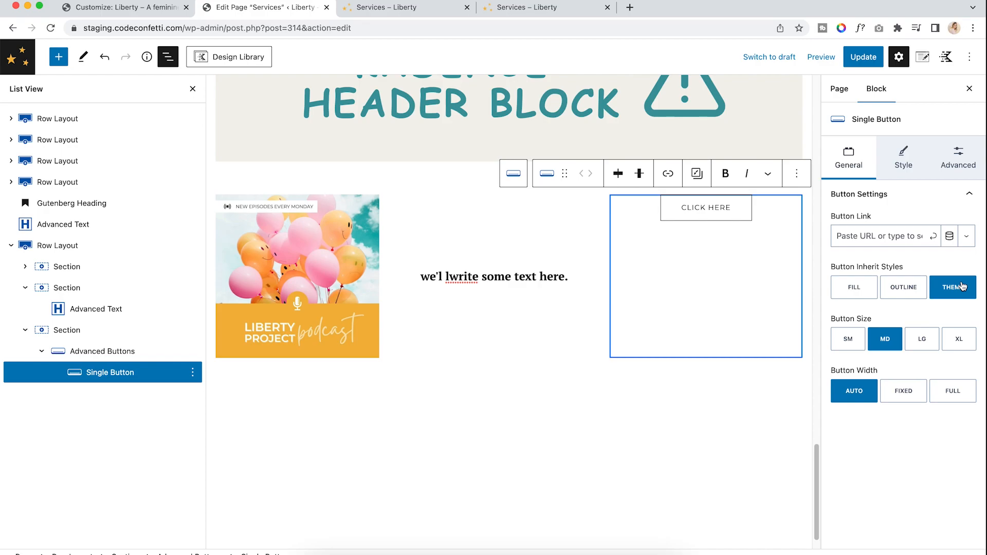
Align the third column's section to the vertical middle and set its text alignment to center
{"action": "left_click", "coordinate": [78, 332]}
{"action": "left_click", "coordinate": [728, 173]}
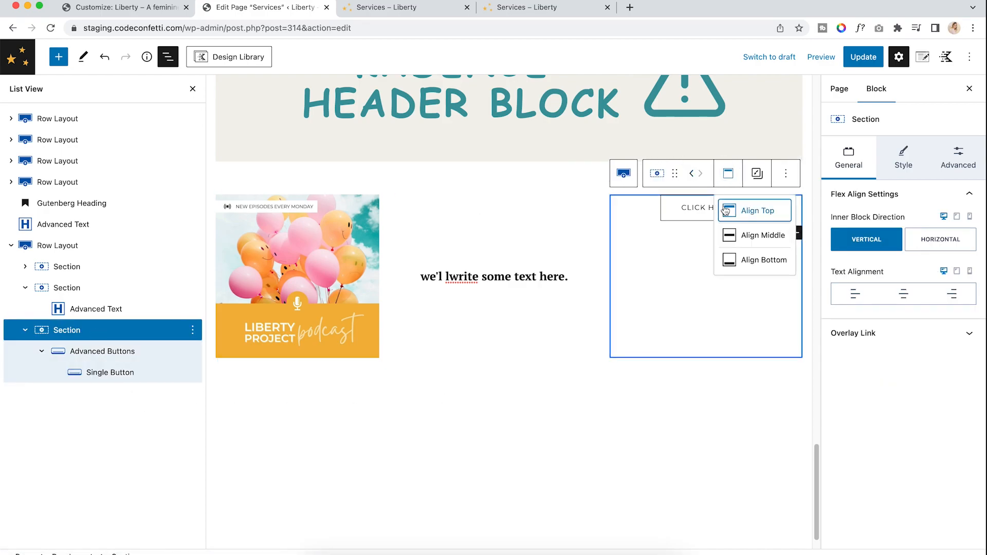
{"action": "left_click", "coordinate": [761, 234]}
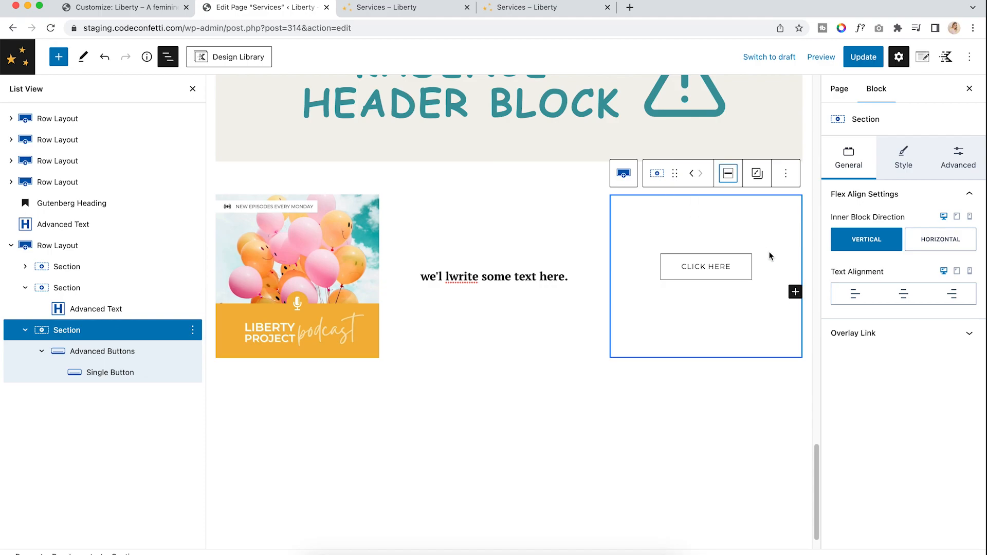
{"action": "left_click", "coordinate": [901, 294]}
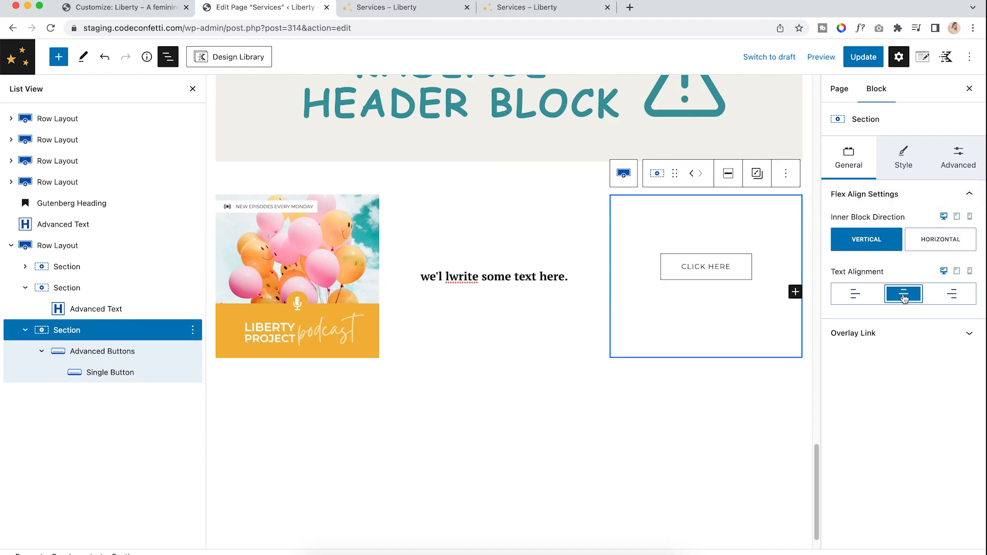
Preview the Services page in a new tab, examine the three-column row above the footer, and return to the editor
{"action": "left_click", "coordinate": [821, 57]}
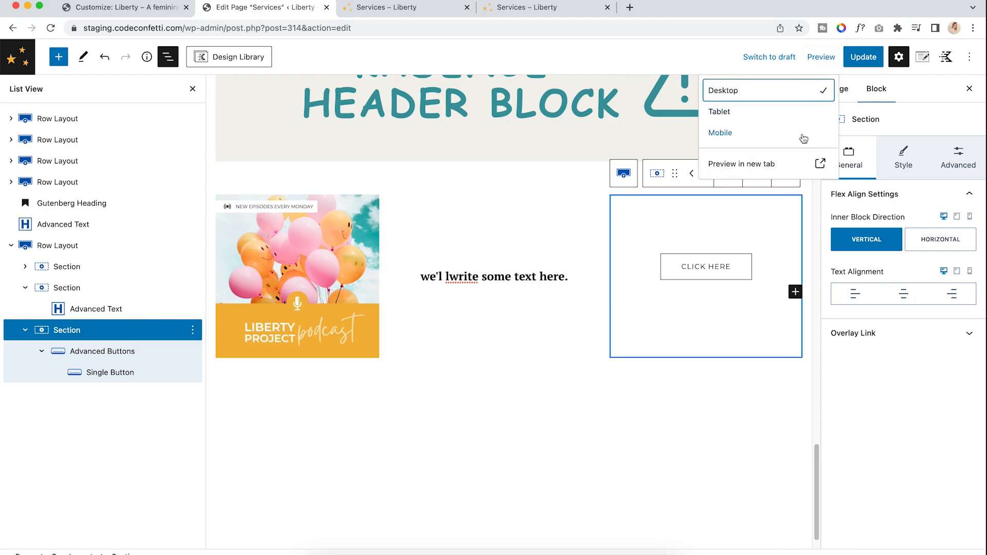
{"action": "left_click", "coordinate": [763, 168]}
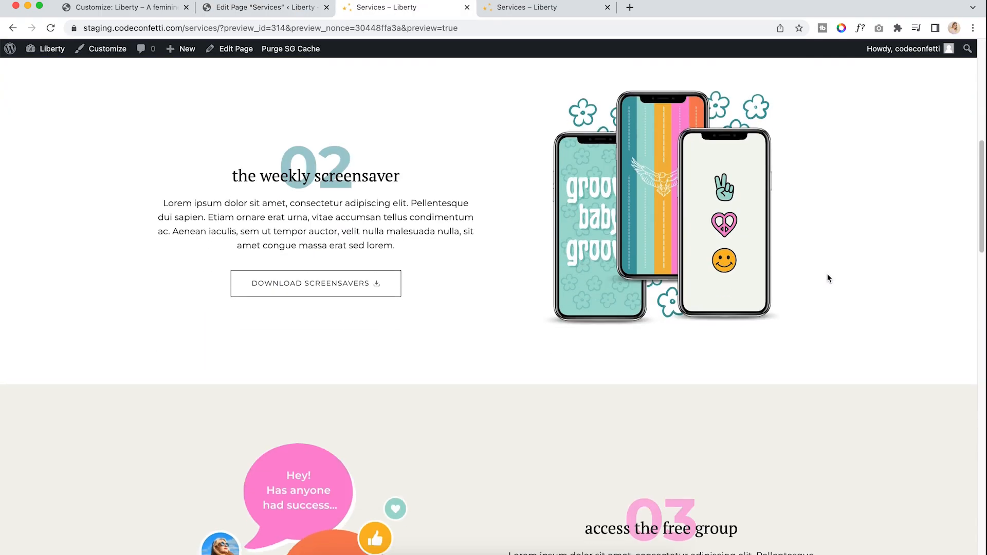
{"action": "scroll", "coordinate": [828, 278], "scroll_direction": "down", "scroll_amount": 20}
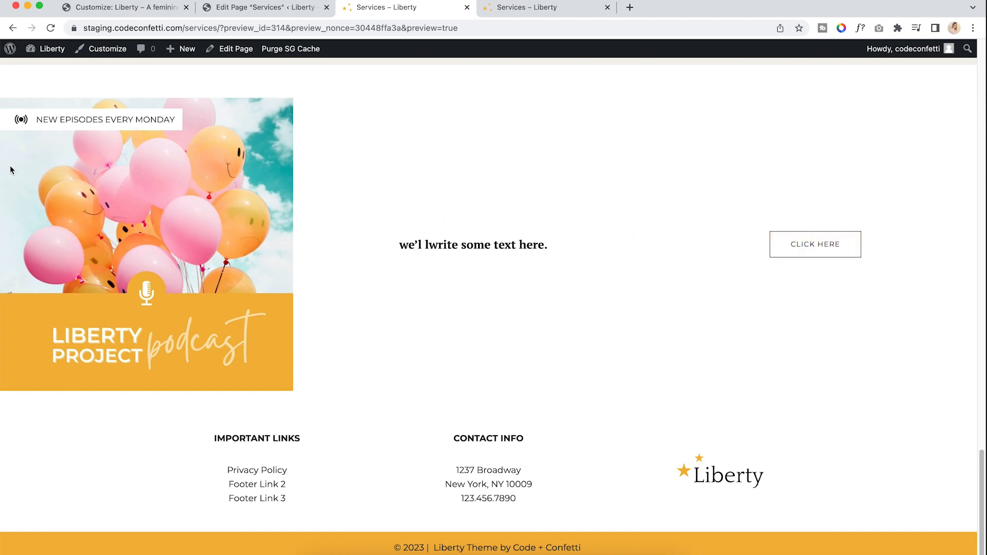
{"action": "left_click", "coordinate": [246, 9]}
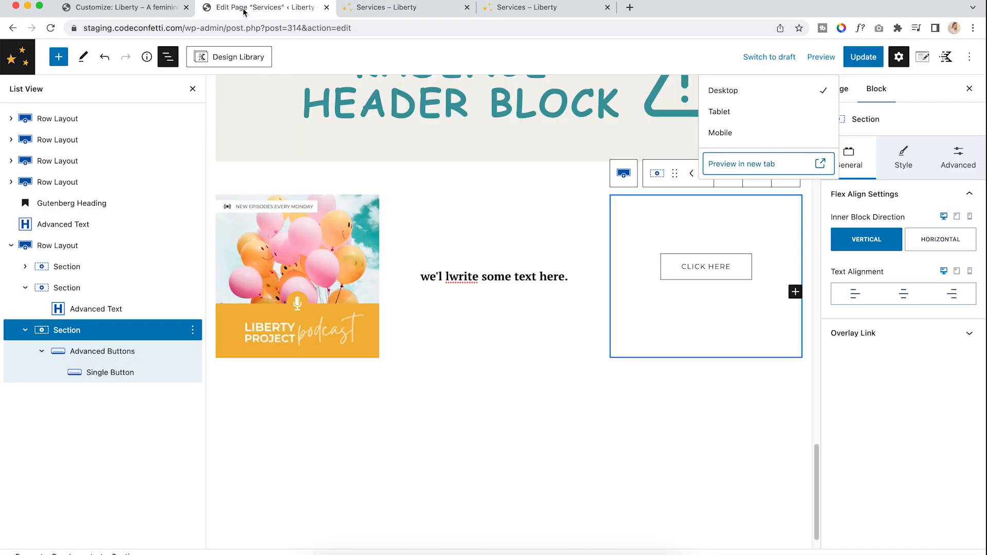
Set the three-column row's custom content max width to 1116 px and turn on its use of the theme content inner width
{"action": "left_click", "coordinate": [313, 178]}
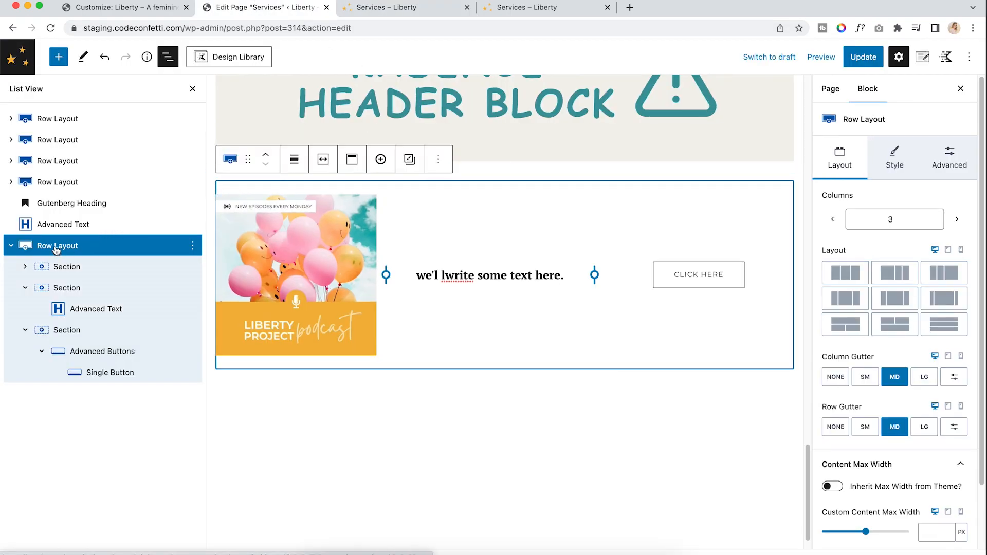
{"action": "left_click", "coordinate": [298, 162]}
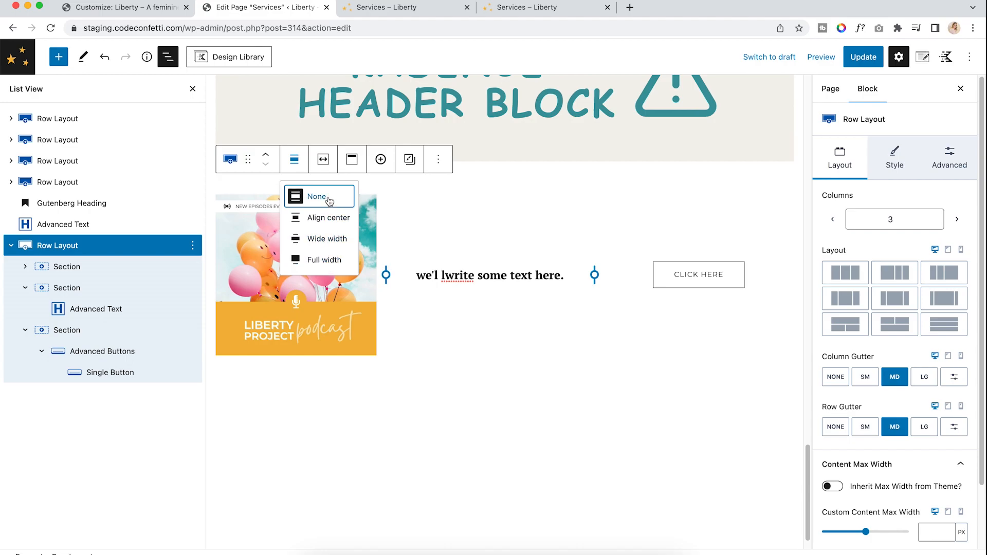
{"action": "left_click", "coordinate": [324, 161]}
{"action": "mouse_move", "coordinate": [296, 242]}
{"action": "left_mouse_down"}
{"action": "mouse_move", "coordinate": [271, 242]}
{"action": "mouse_move", "coordinate": [296, 241]}
{"action": "left_mouse_up"}
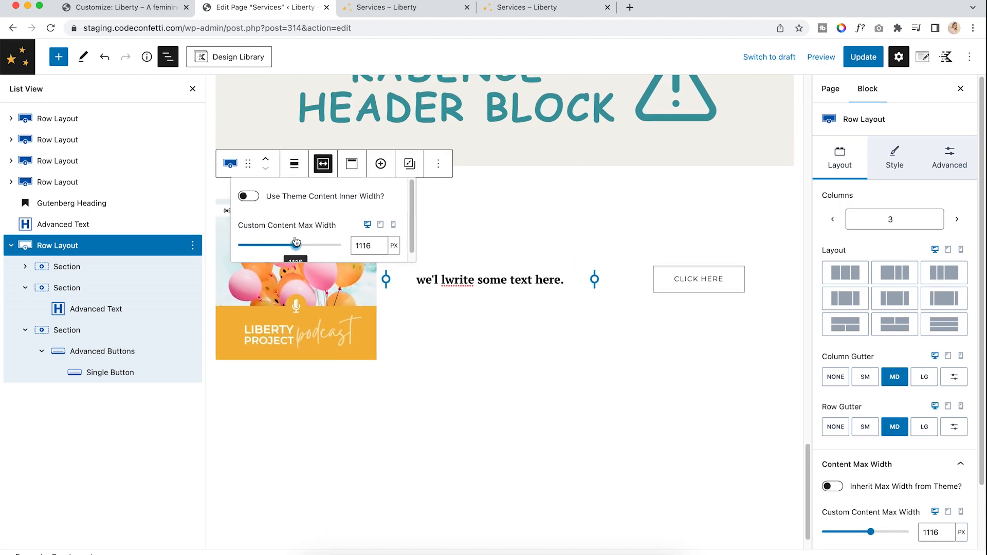
{"action": "left_click", "coordinate": [250, 197]}
Preview the page again, compare the row's width with the sections above it, and return to the editor
{"action": "left_click", "coordinate": [821, 57]}
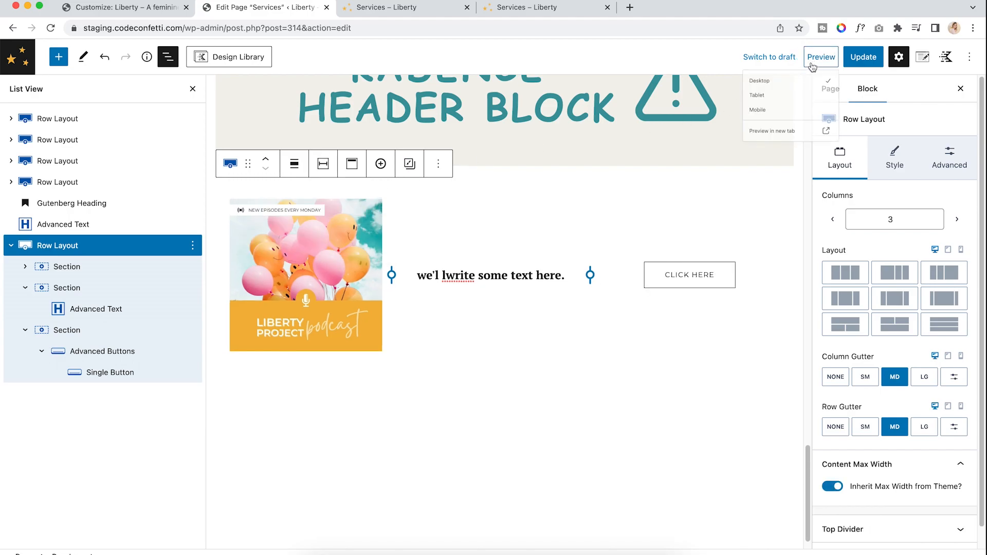
{"action": "left_click", "coordinate": [739, 162]}
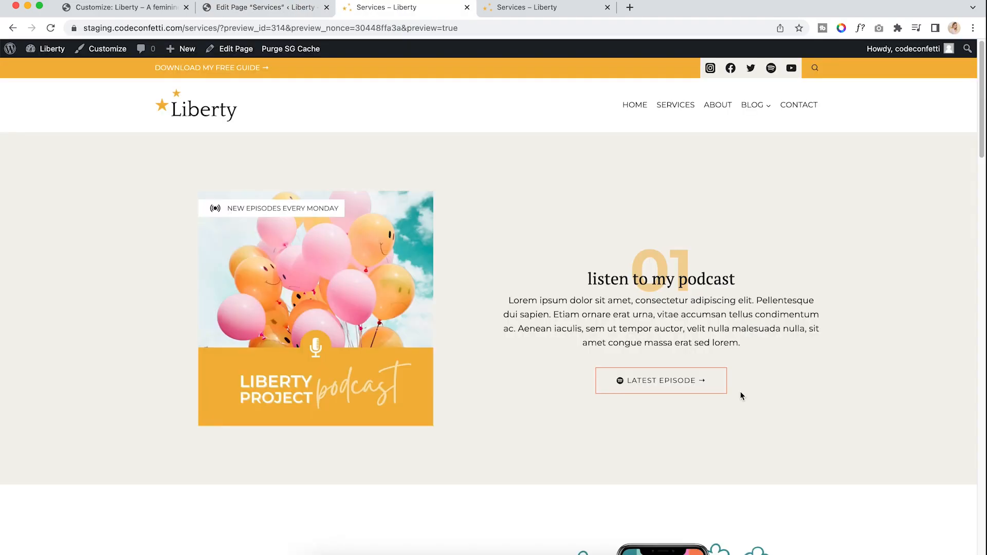
{"action": "scroll", "coordinate": [739, 392], "scroll_direction": "down", "scroll_amount": 20}
{"action": "scroll", "coordinate": [738, 394], "scroll_direction": "down", "scroll_amount": 10}
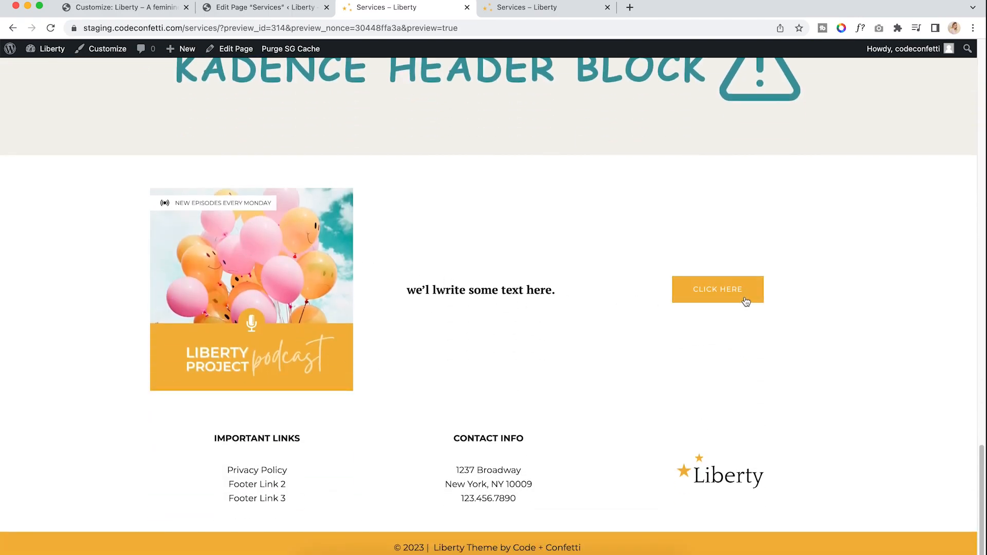
{"action": "scroll", "coordinate": [287, 294], "scroll_direction": "up", "scroll_amount": 13}
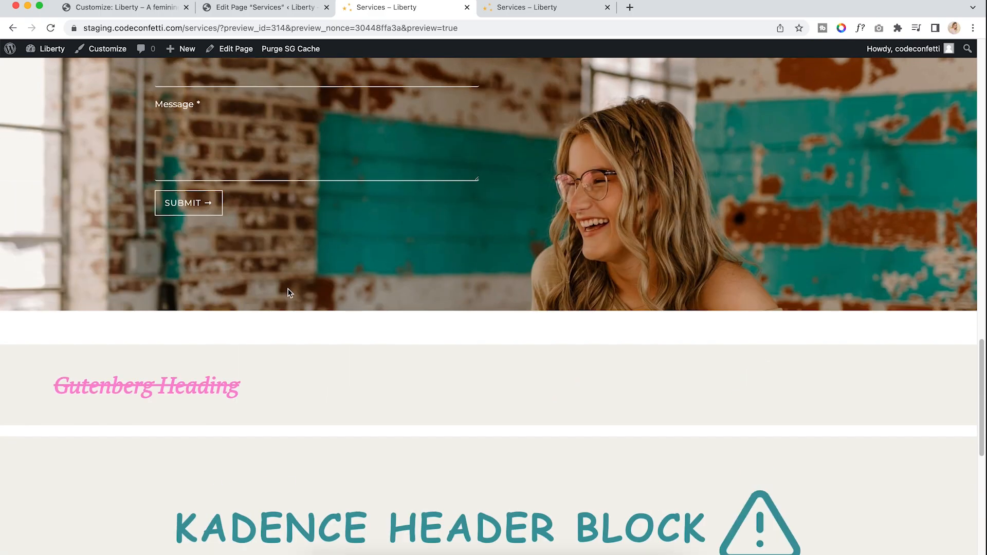
{"action": "scroll", "coordinate": [156, 221], "scroll_direction": "up", "scroll_amount": 5}
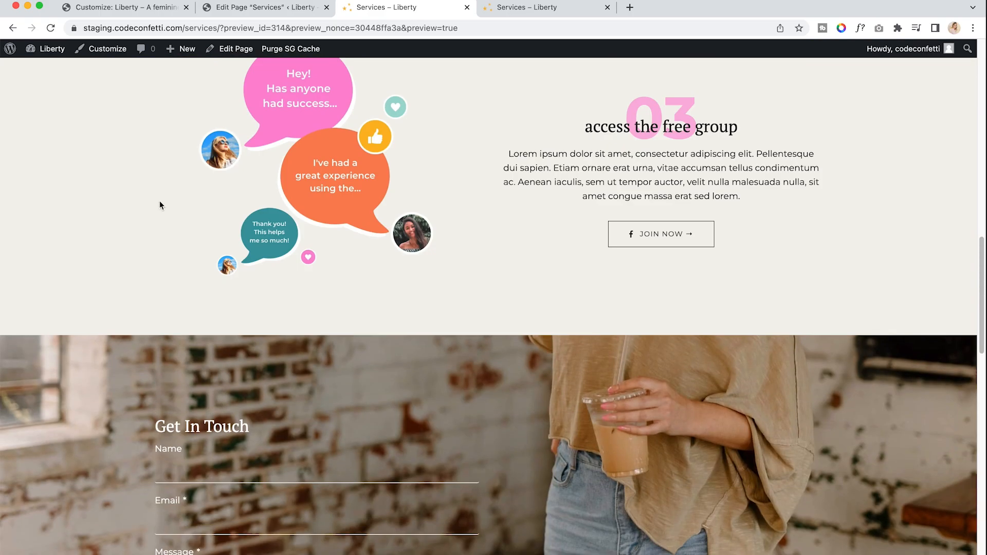
{"action": "scroll", "coordinate": [192, 146], "scroll_direction": "up", "scroll_amount": 5}
{"action": "scroll", "coordinate": [225, 197], "scroll_direction": "down", "scroll_amount": 17}
{"action": "scroll", "coordinate": [252, 296], "scroll_direction": "down", "scroll_amount": 6}
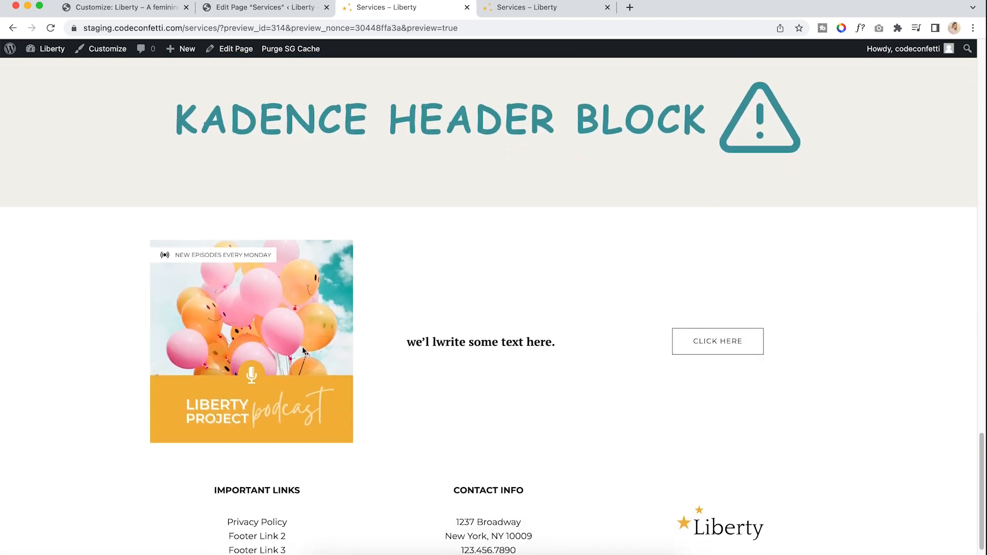
{"action": "left_click", "coordinate": [273, 8]}
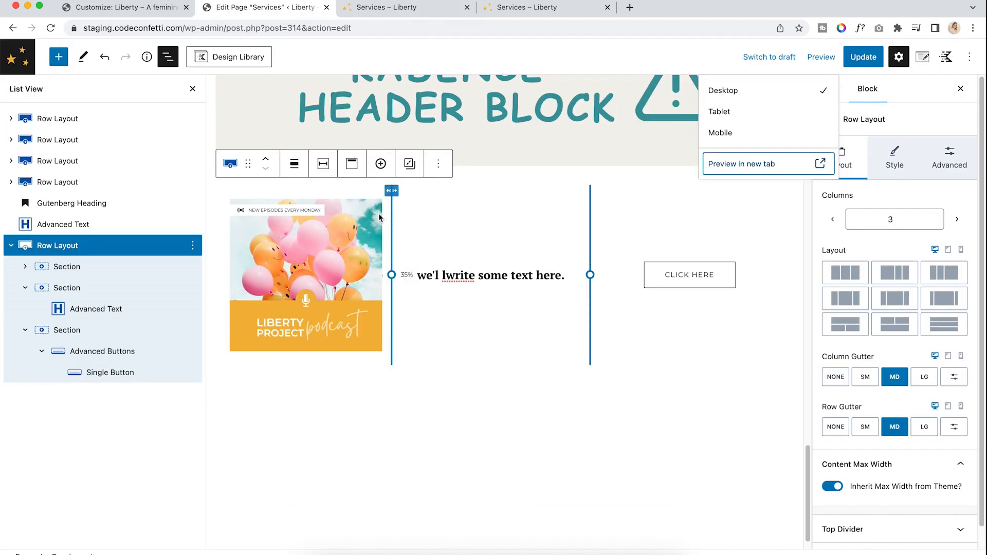
Set the three-column row's alignment to full width and check the row in a new-tab preview
{"action": "left_click", "coordinate": [294, 163]}
{"action": "left_click", "coordinate": [325, 266]}
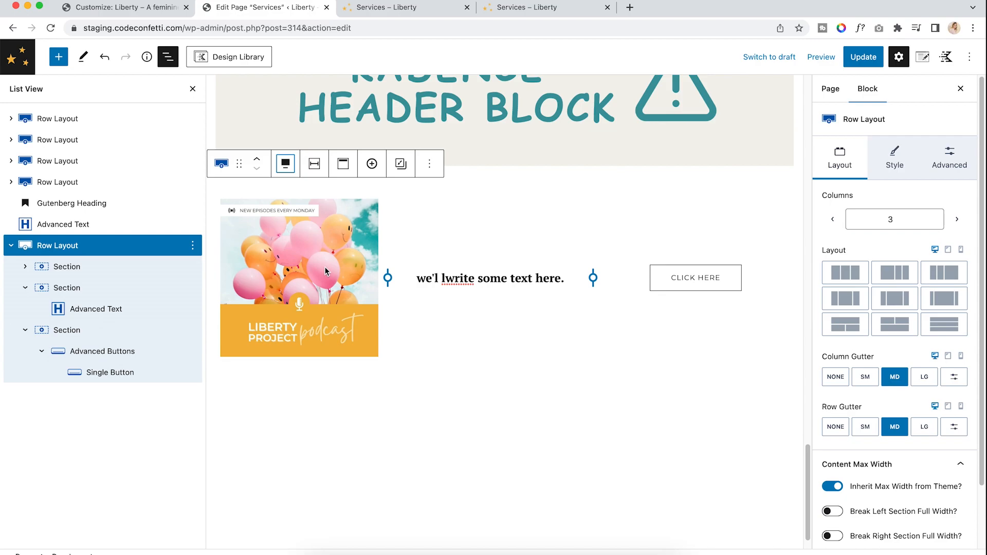
{"action": "left_click", "coordinate": [821, 57]}
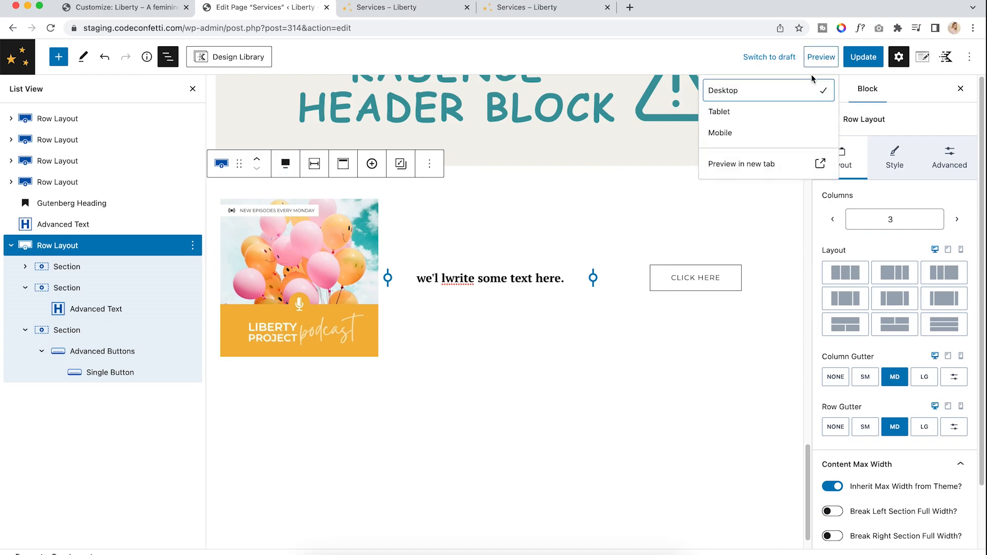
{"action": "left_click", "coordinate": [785, 165]}
{"action": "scroll", "coordinate": [625, 241], "scroll_direction": "down", "scroll_amount": 10}
{"action": "scroll", "coordinate": [625, 237], "scroll_direction": "down", "scroll_amount": 15}
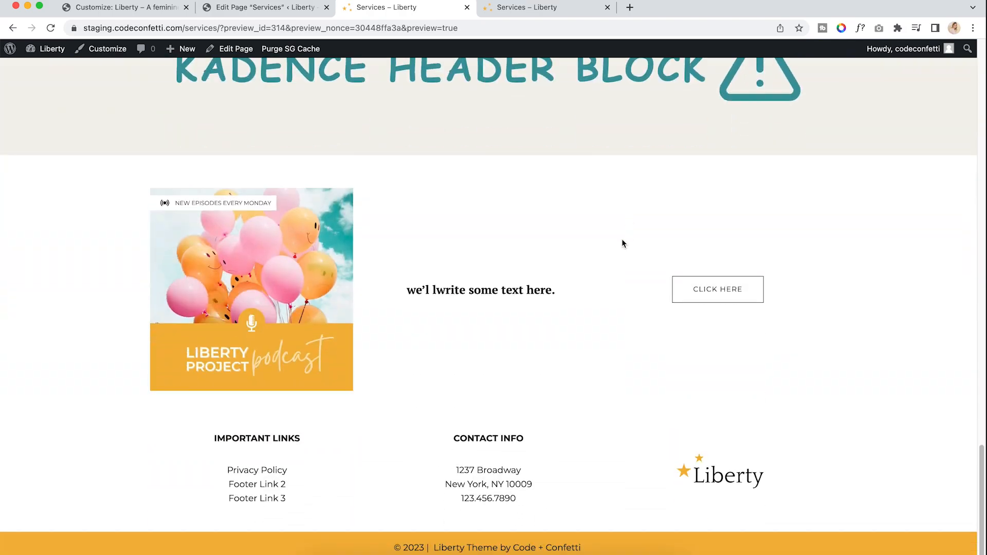
{"action": "left_click", "coordinate": [262, 8]}
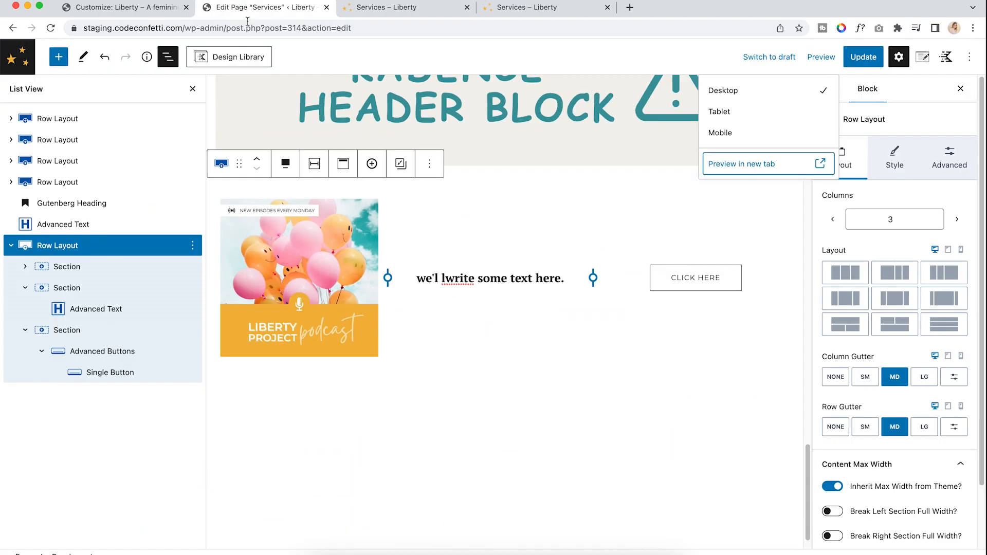
Turn off the theme content inner width for the three-column row
{"action": "left_click", "coordinate": [307, 170]}
{"action": "left_click", "coordinate": [245, 196]}
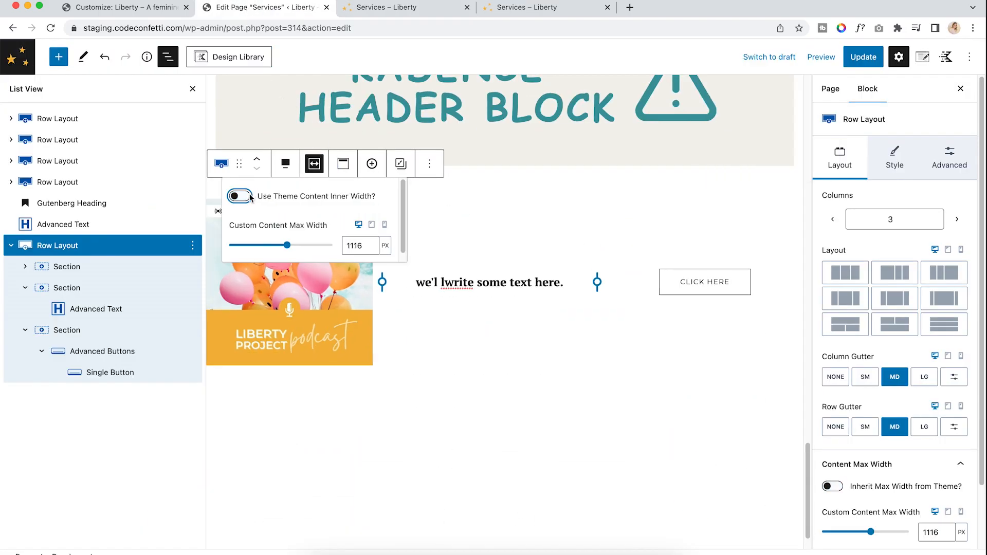
Preview the page in a new tab, inspect the three-column row's width, and return to the editor
{"action": "left_click", "coordinate": [821, 57]}
{"action": "left_click", "coordinate": [730, 160]}
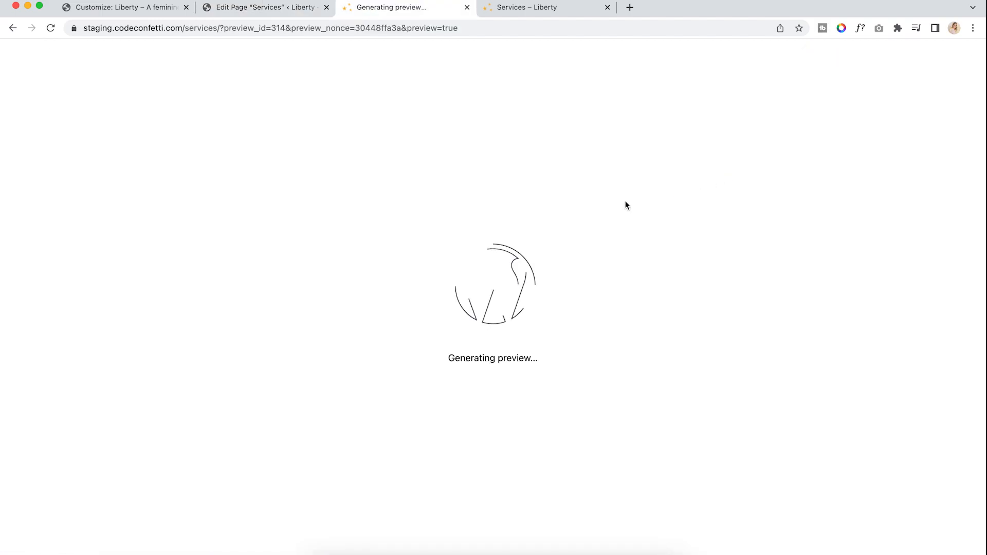
{"action": "scroll", "coordinate": [575, 231], "scroll_direction": "down", "scroll_amount": 20}
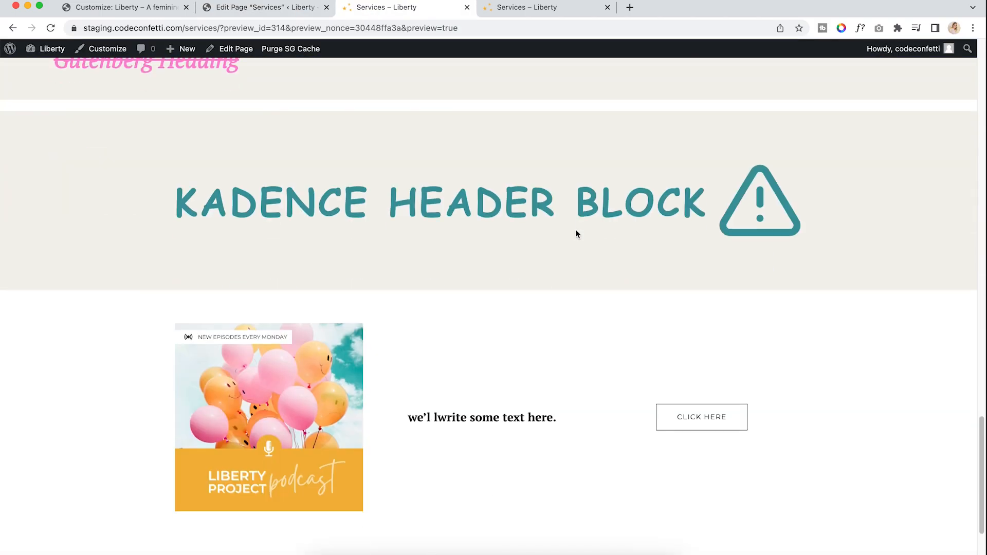
{"action": "scroll", "coordinate": [576, 234], "scroll_direction": "down", "scroll_amount": 5}
{"action": "left_click", "coordinate": [288, 7]}
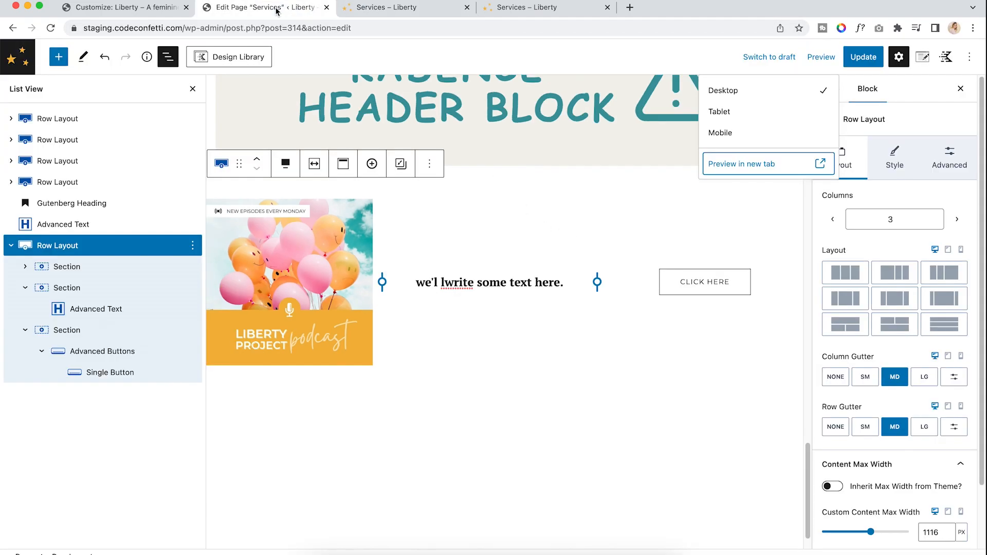
Toggle the three-column row's full width alignment off and set it back to full width
{"action": "left_click", "coordinate": [285, 164]}
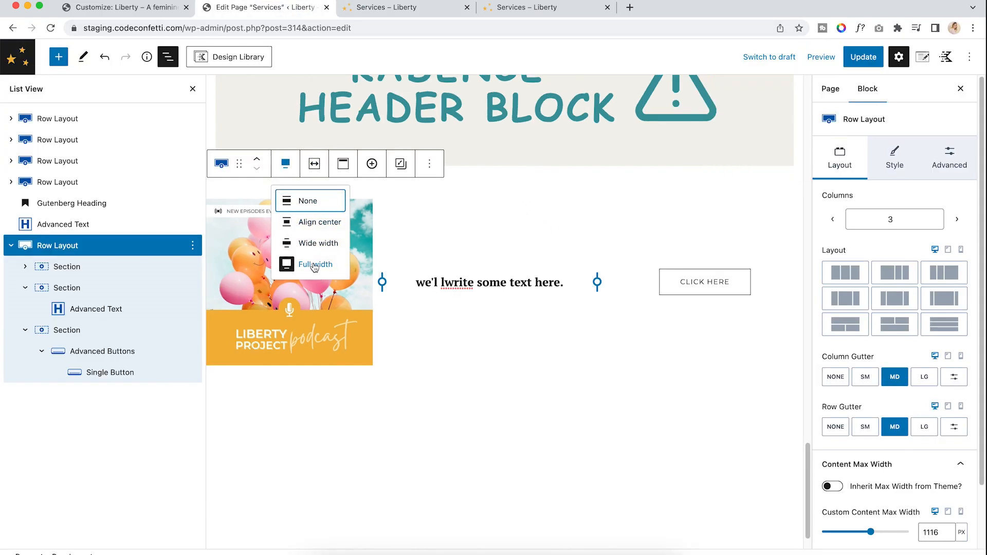
{"action": "left_click", "coordinate": [315, 265]}
{"action": "left_click", "coordinate": [295, 171]}
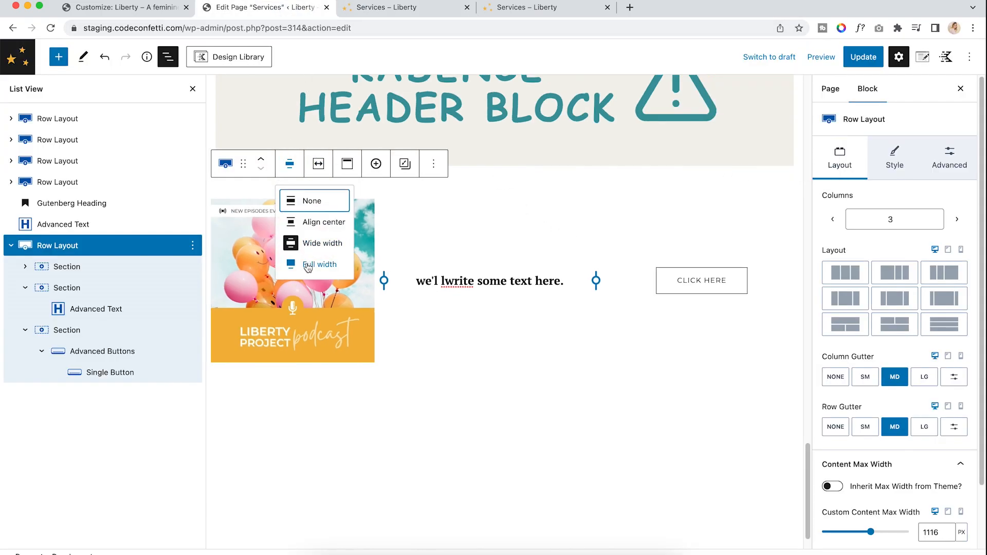
{"action": "left_click", "coordinate": [308, 263]}
Clear the three-column row's custom content max width and reopen its width settings
{"action": "left_click", "coordinate": [343, 165]}
{"action": "left_click", "coordinate": [308, 170]}
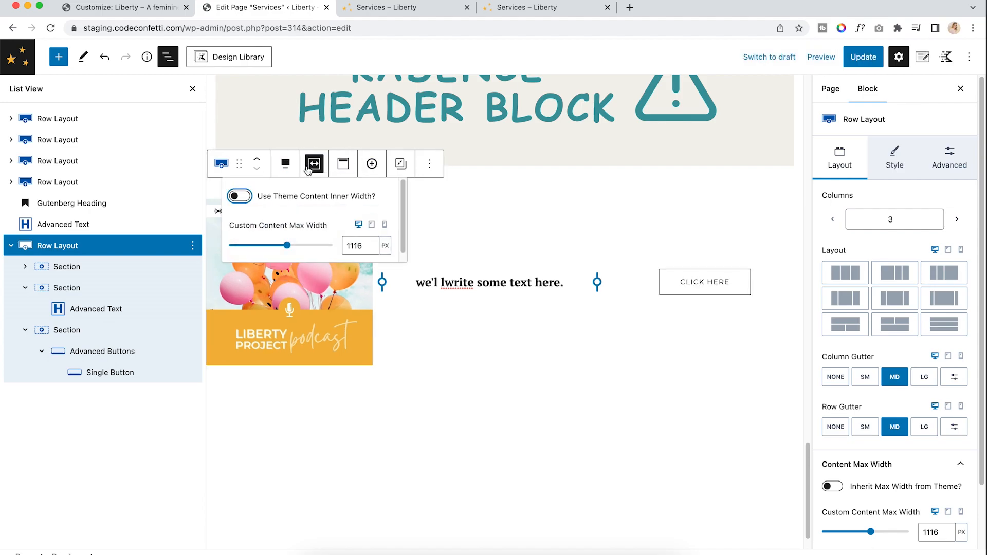
{"action": "left_click_drag", "start_coordinate": [360, 245], "coordinate": [326, 247]}
{"action": "key", "text": "BackSpace"}
{"action": "left_click", "coordinate": [492, 222]}
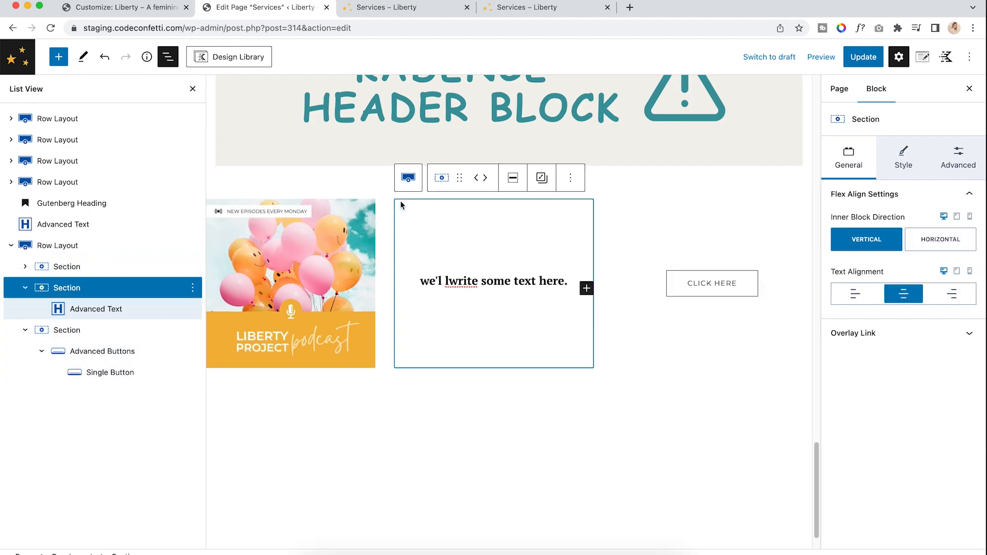
{"action": "left_click", "coordinate": [358, 204]}
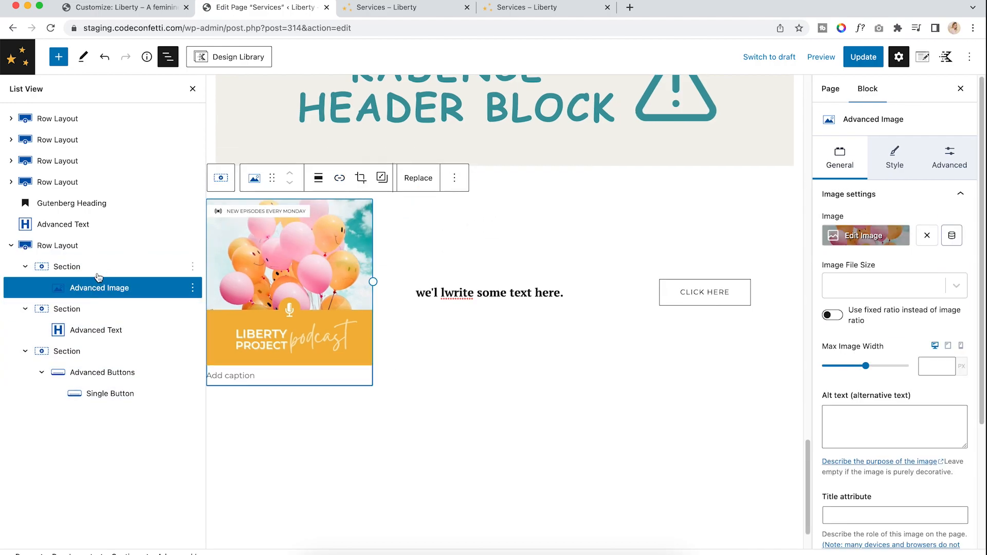
{"action": "left_click", "coordinate": [72, 245]}
{"action": "left_click", "coordinate": [314, 163]}
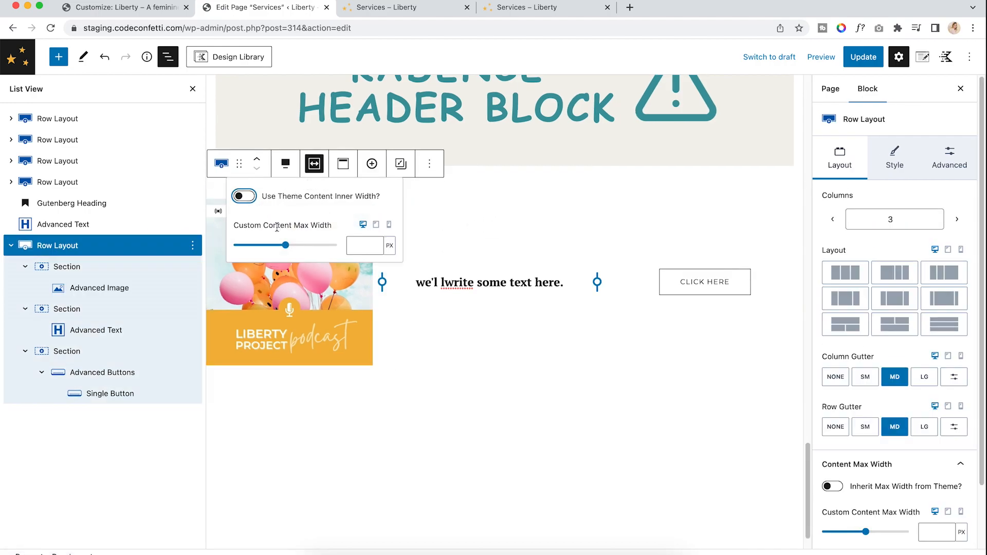
{"action": "left_click", "coordinate": [309, 234]}
Preview the page in a new tab and compare the three-column row's width with the sections above it
{"action": "left_click", "coordinate": [821, 57]}
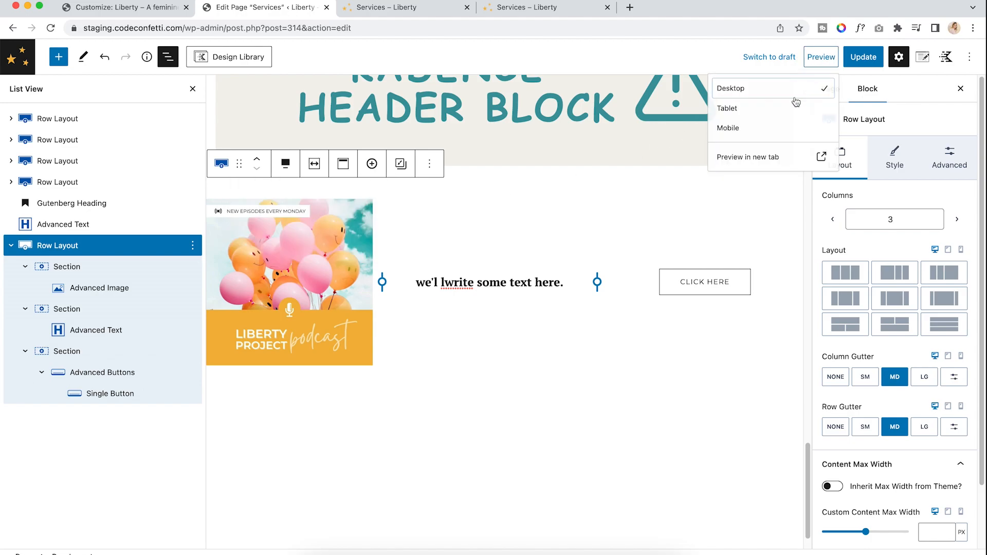
{"action": "left_click", "coordinate": [740, 160]}
{"action": "scroll", "coordinate": [382, 201], "scroll_direction": "down", "scroll_amount": 20}
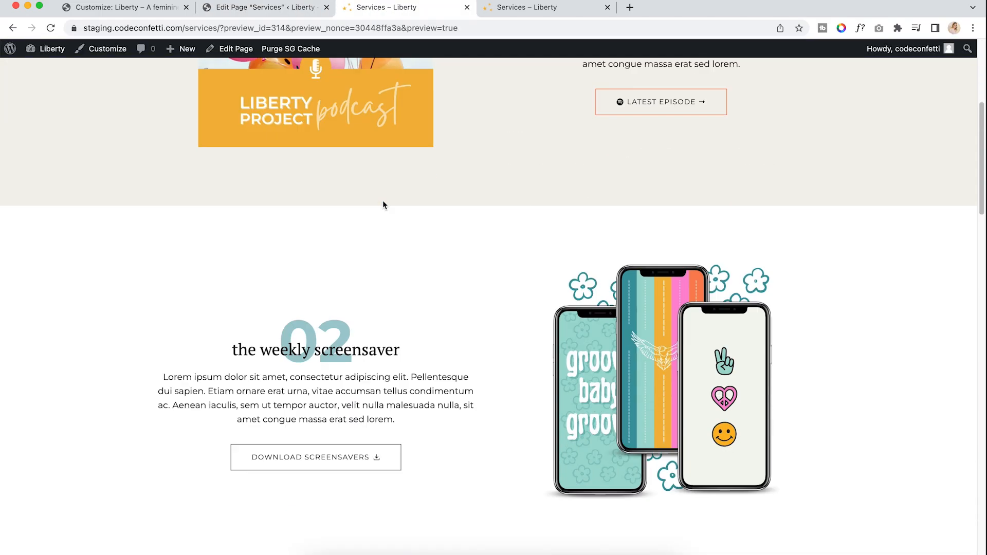
{"action": "scroll", "coordinate": [382, 206], "scroll_direction": "down", "scroll_amount": 5}
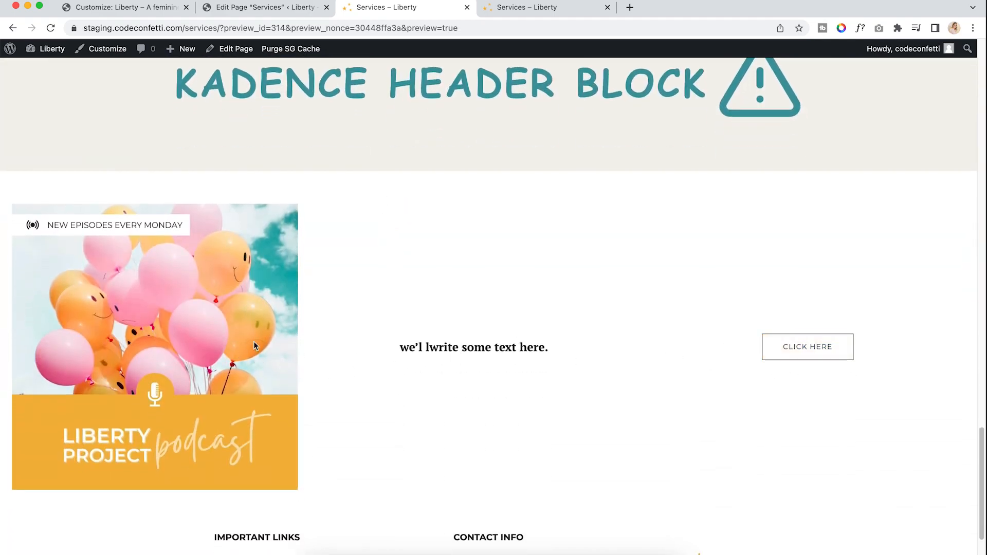
{"action": "scroll", "coordinate": [253, 342], "scroll_direction": "up", "scroll_amount": 2}
{"action": "scroll", "coordinate": [255, 333], "scroll_direction": "up", "scroll_amount": 5}
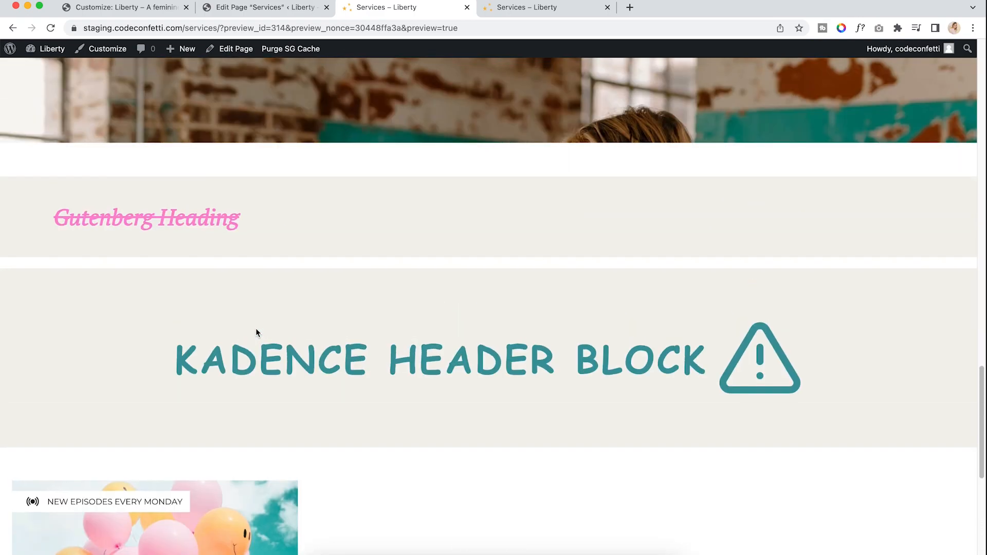
{"action": "scroll", "coordinate": [371, 303], "scroll_direction": "up", "scroll_amount": 15}
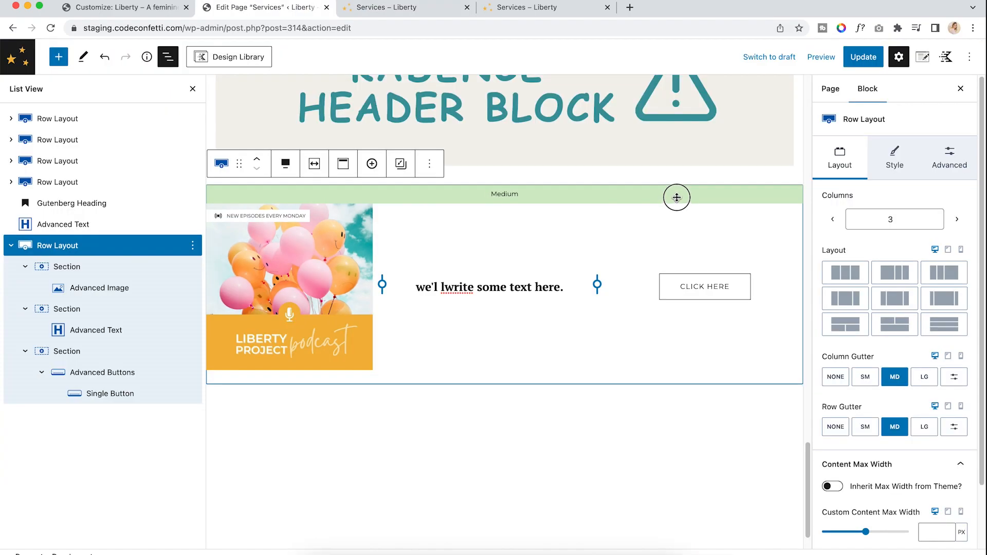
Increase the three-column row's top padding to 2X Large and reduce it to Large
{"action": "left_click_drag", "start_coordinate": [676, 198], "coordinate": [668, 220]}
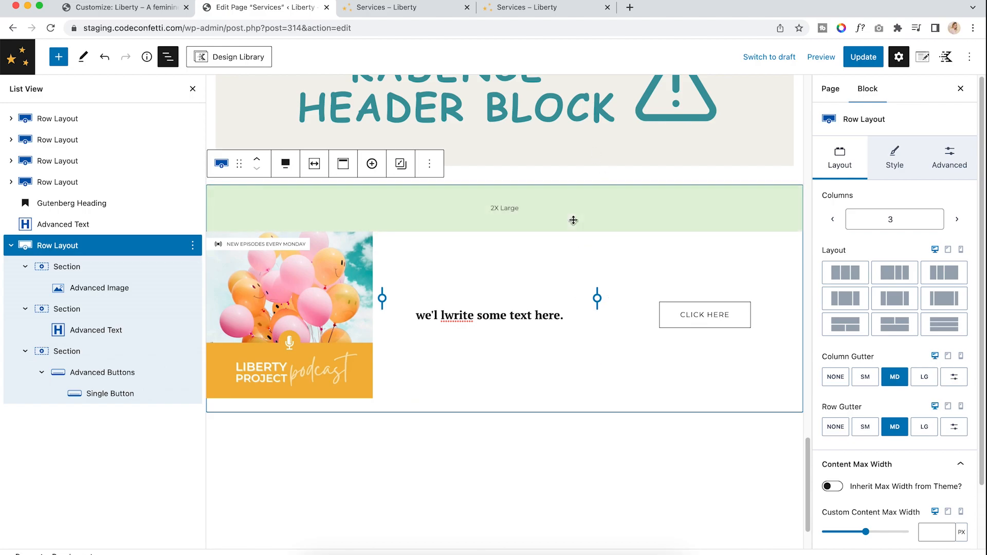
{"action": "left_click_drag", "start_coordinate": [575, 221], "coordinate": [571, 200]}
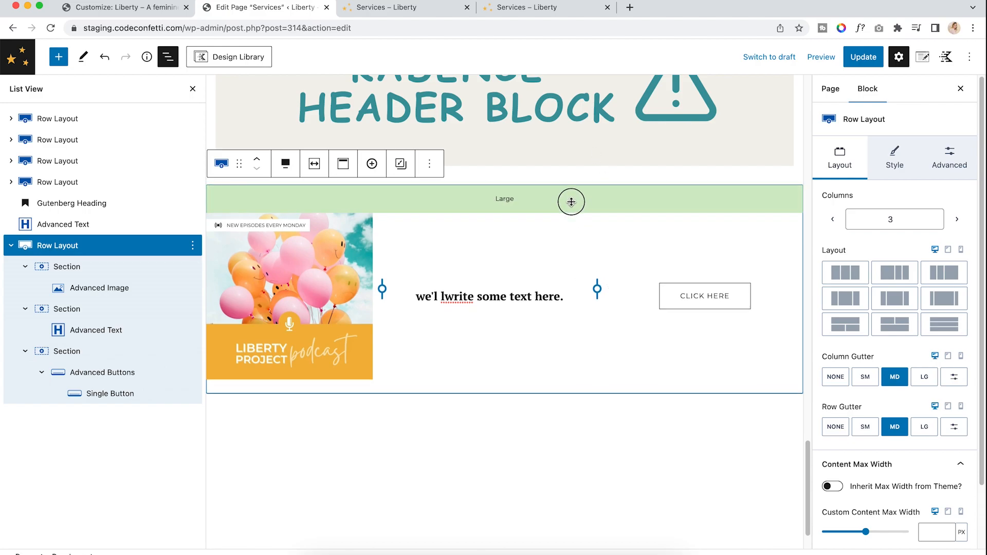
Remove the three-column row and the Kadence header block from the Services page
{"action": "left_click", "coordinate": [431, 166]}
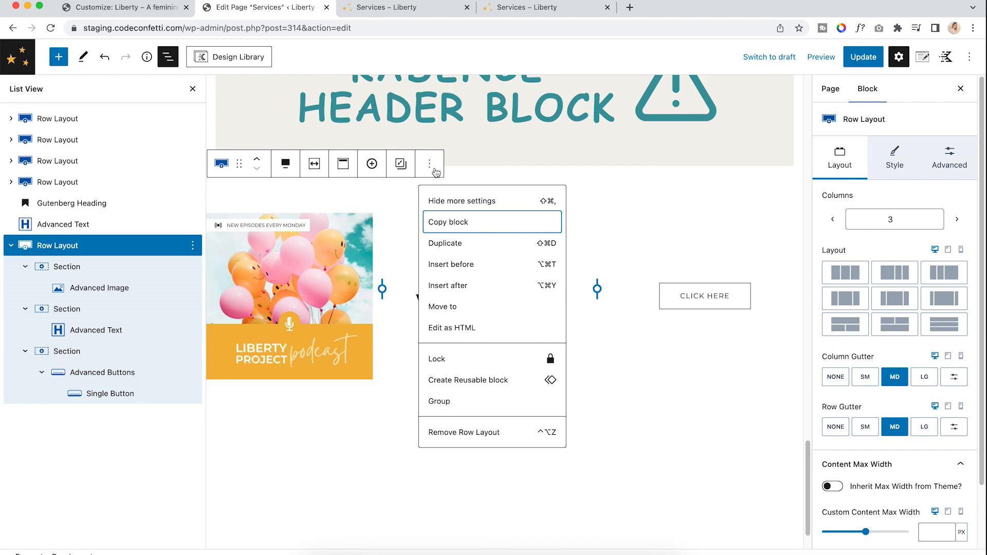
{"action": "left_click", "coordinate": [484, 432]}
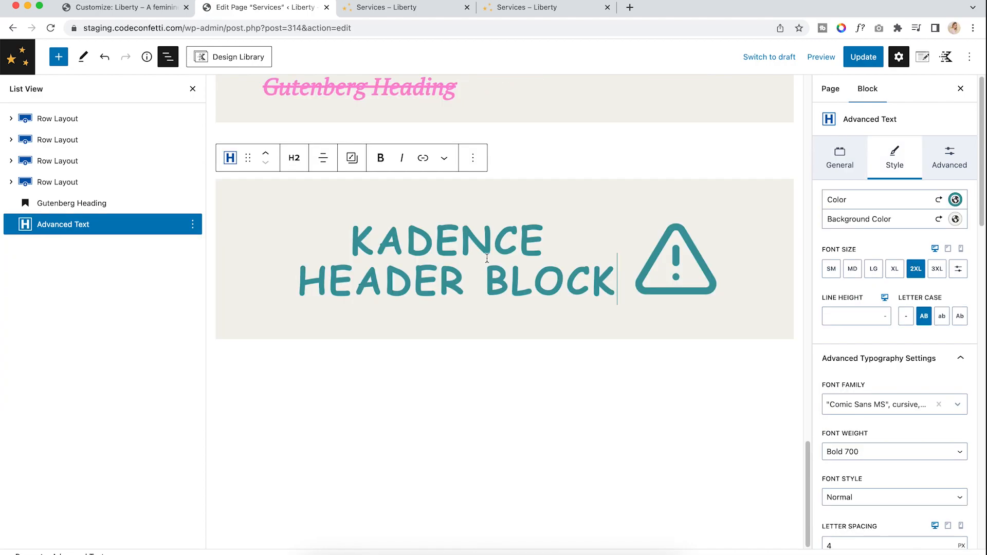
{"action": "left_click", "coordinate": [473, 158]}
{"action": "left_click", "coordinate": [504, 491]}
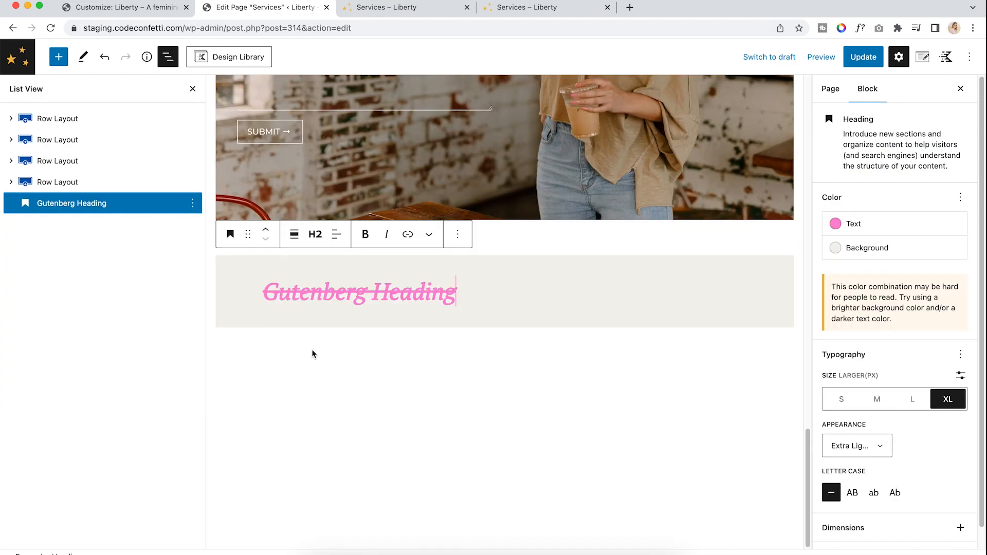
Remove the Get In Touch row layout and undo the removal
{"action": "left_click", "coordinate": [59, 183]}
{"action": "right_click", "coordinate": [86, 188]}
{"action": "left_click", "coordinate": [192, 182]}
{"action": "left_click", "coordinate": [192, 182]}
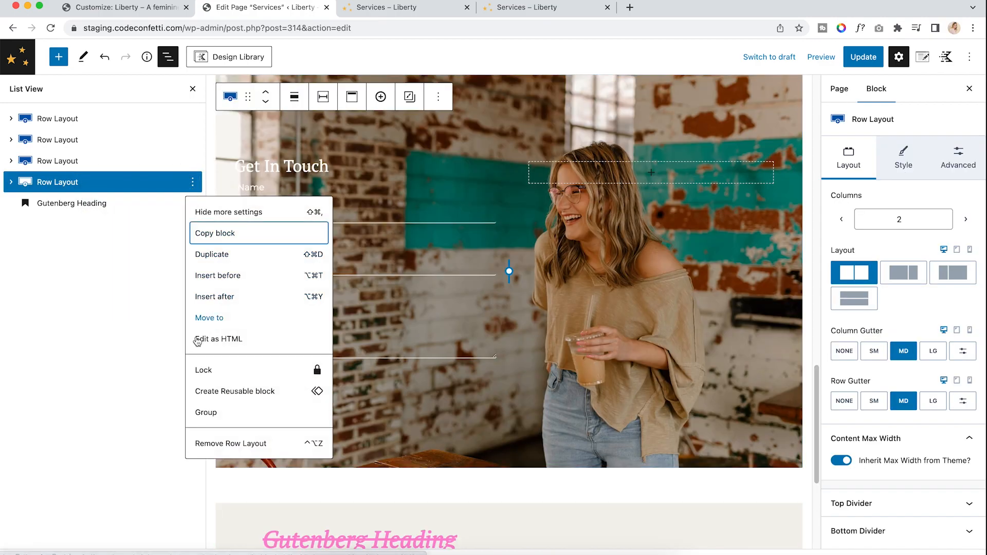
{"action": "left_click", "coordinate": [240, 445]}
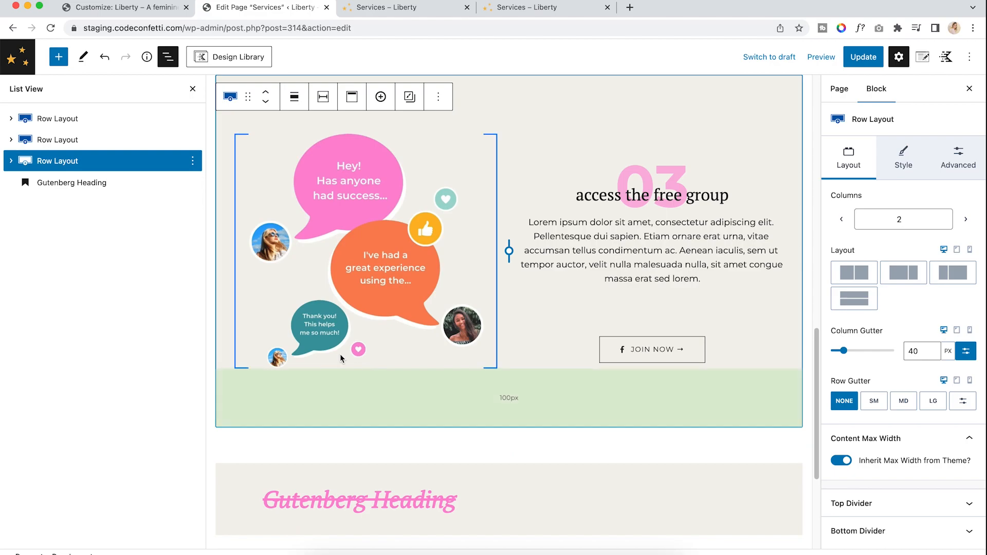
{"action": "left_click", "coordinate": [105, 60]}
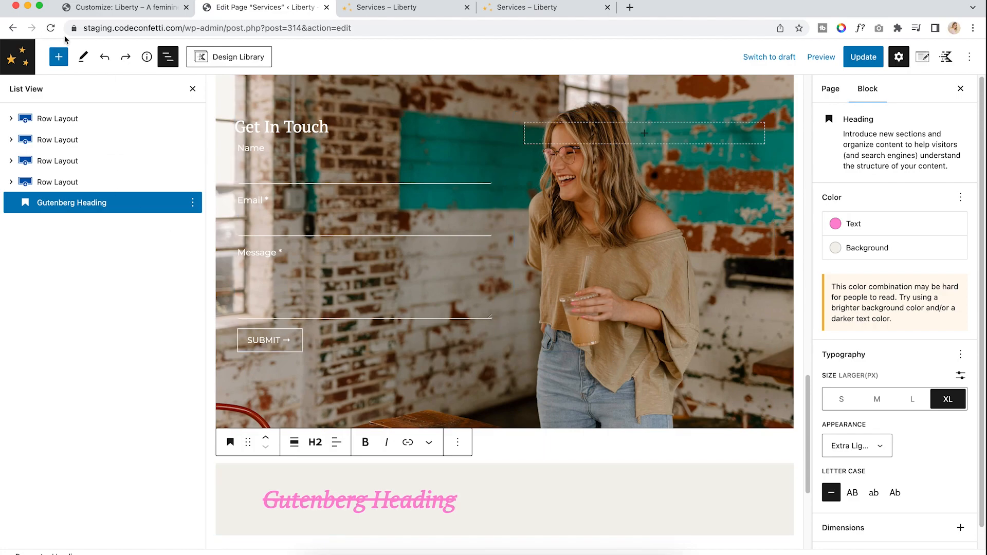
Remove the Gutenberg Heading block from the end of the Services page and review the remaining sections
{"action": "left_click", "coordinate": [192, 203]}
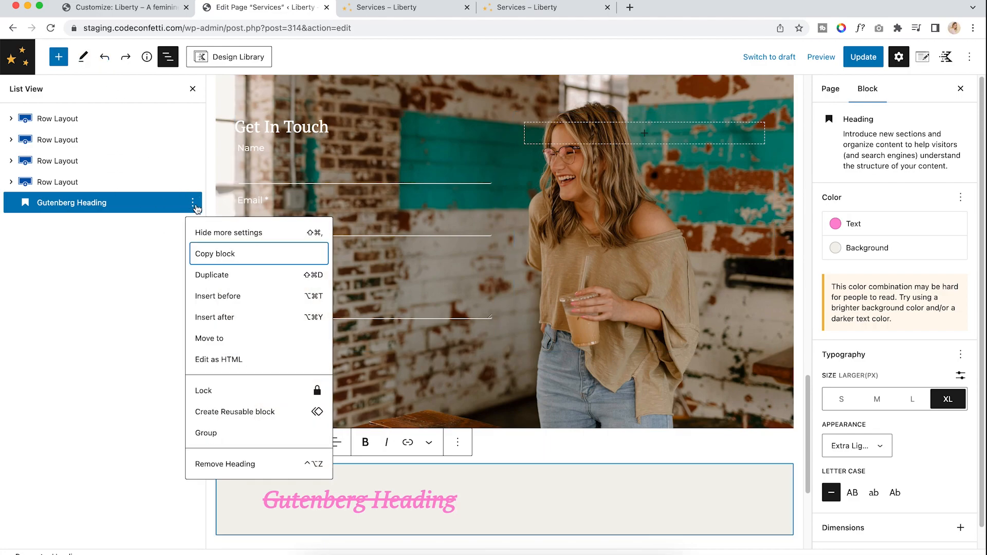
{"action": "left_click", "coordinate": [255, 464]}
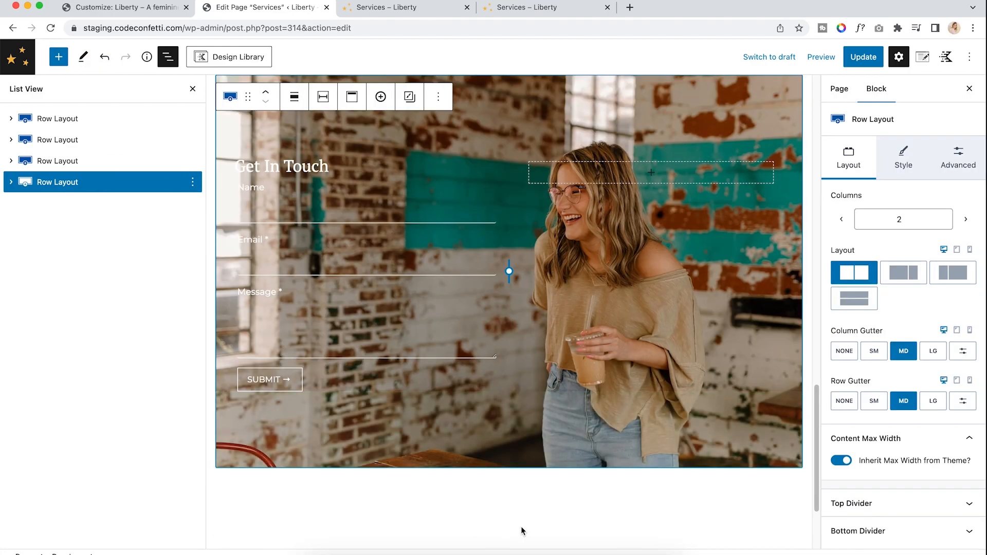
{"action": "scroll", "coordinate": [526, 525], "scroll_direction": "up", "scroll_amount": 10}
{"action": "scroll", "coordinate": [512, 433], "scroll_direction": "up", "scroll_amount": 10}
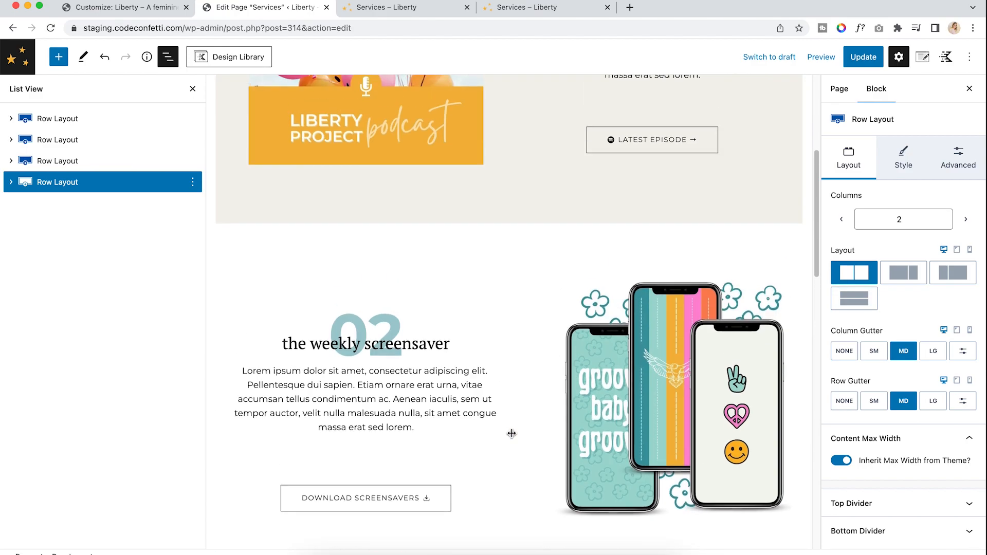
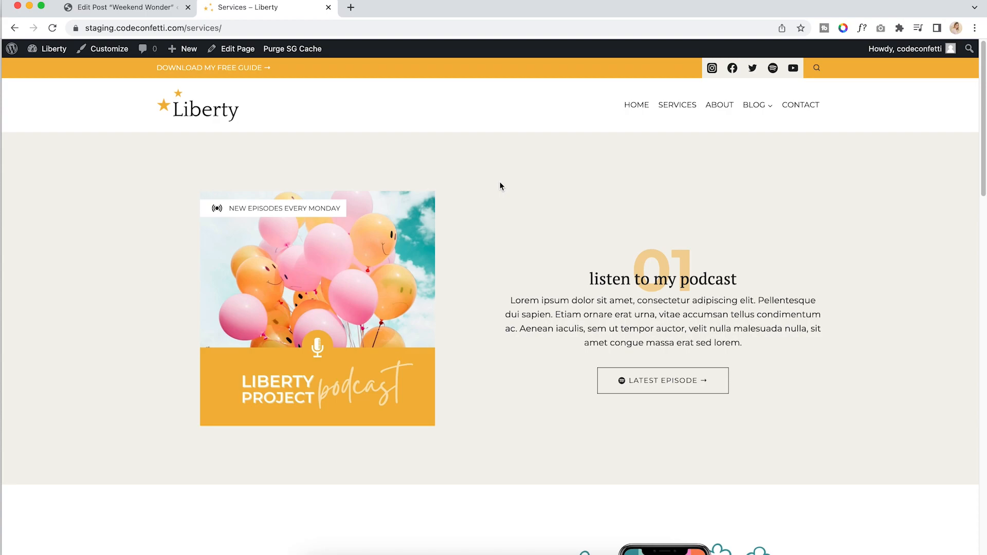
Open the Weekend Wonder post from the site's blog page and look through its content and sidebar
{"action": "left_click", "coordinate": [768, 110]}
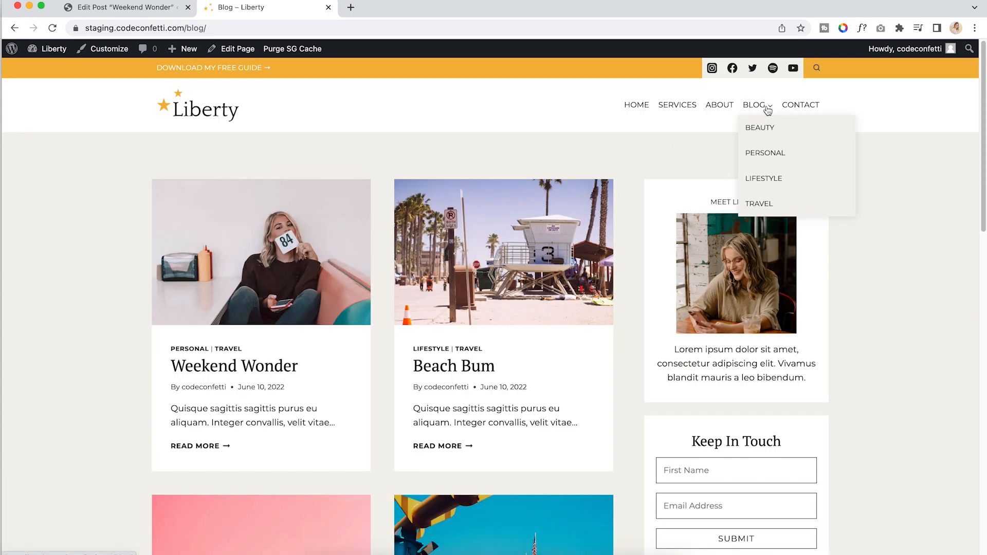
{"action": "left_click", "coordinate": [264, 368]}
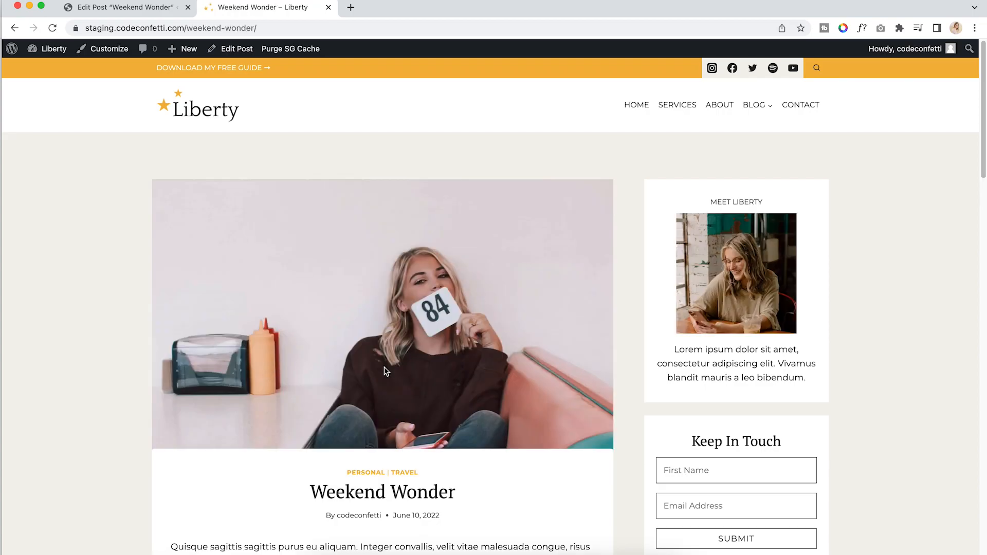
{"action": "scroll", "coordinate": [385, 368], "scroll_direction": "down", "scroll_amount": 5}
{"action": "scroll", "coordinate": [384, 368], "scroll_direction": "down", "scroll_amount": 10}
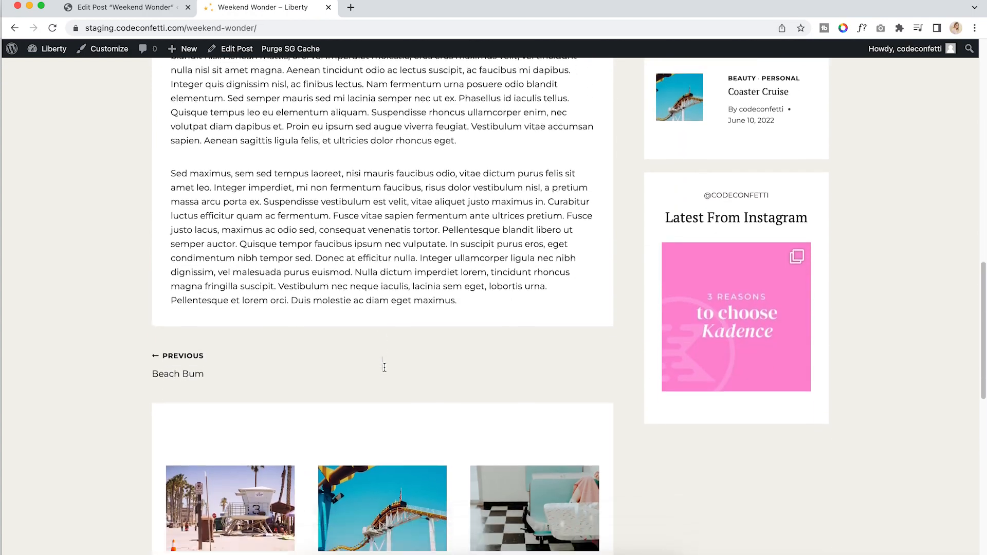
{"action": "scroll", "coordinate": [385, 367], "scroll_direction": "up", "scroll_amount": 15}
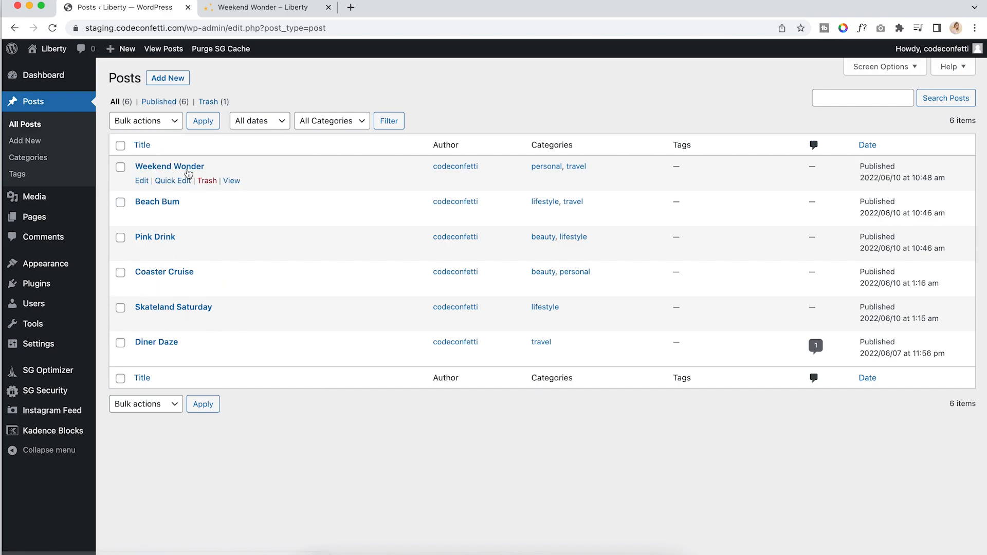
Open the Weekend Wonder post for editing and insert a Kadence Google Maps block after the last paragraph
{"action": "left_click", "coordinate": [186, 167]}
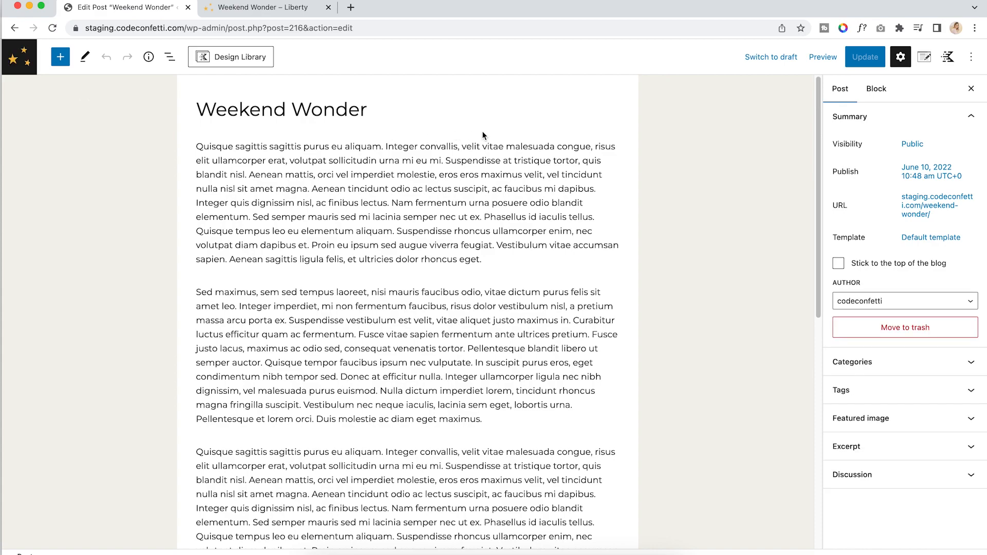
{"action": "scroll", "coordinate": [482, 135], "scroll_direction": "down", "scroll_amount": 15}
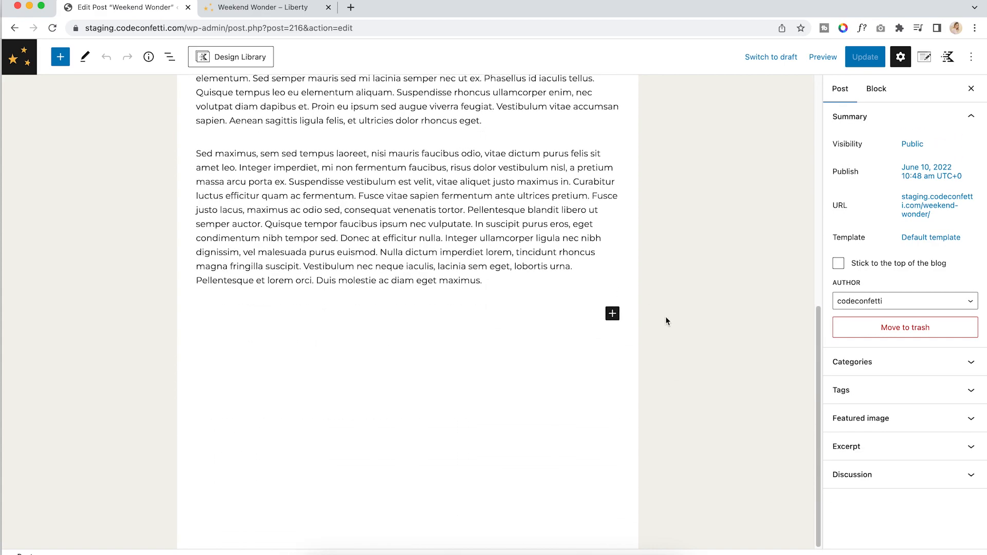
{"action": "left_click", "coordinate": [612, 314]}
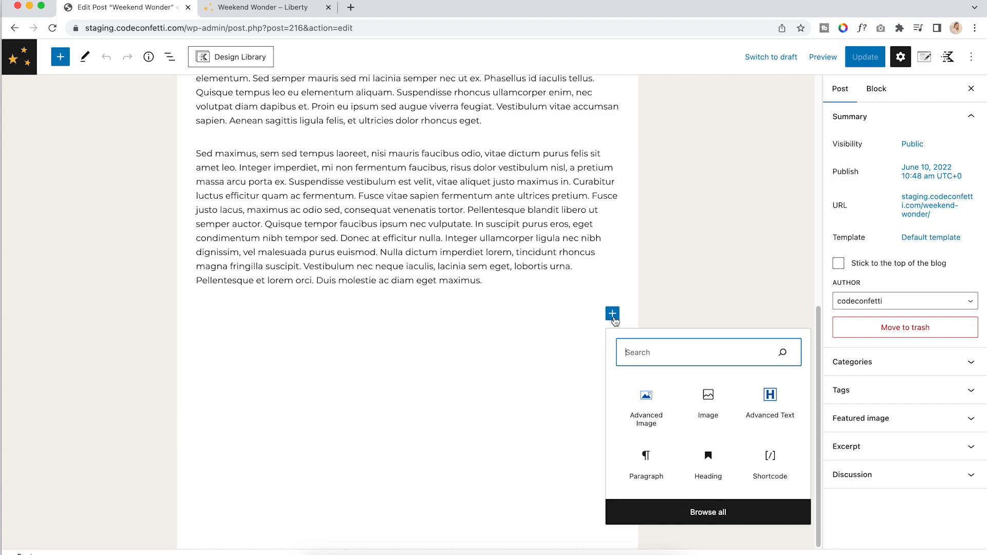
{"action": "left_click", "coordinate": [717, 511]}
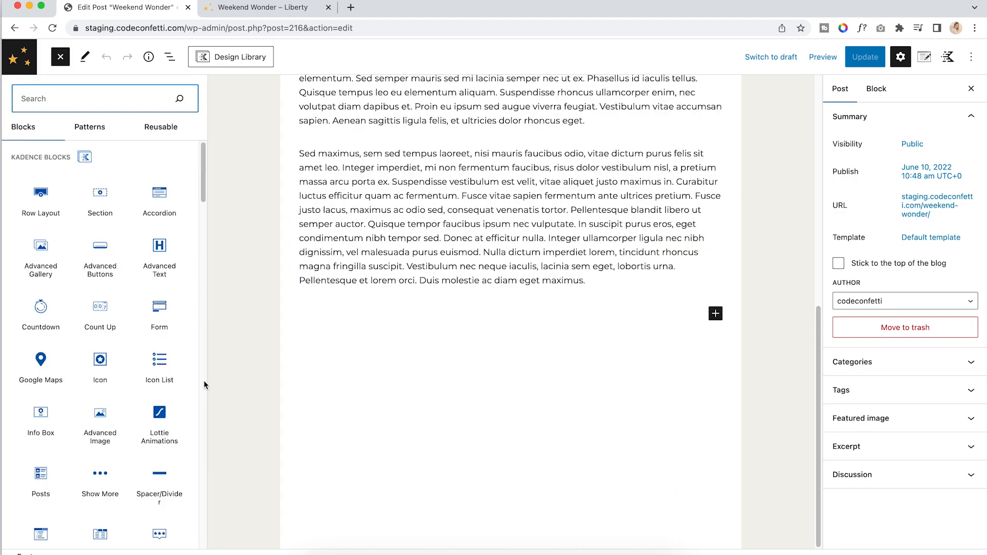
{"action": "left_click", "coordinate": [56, 372]}
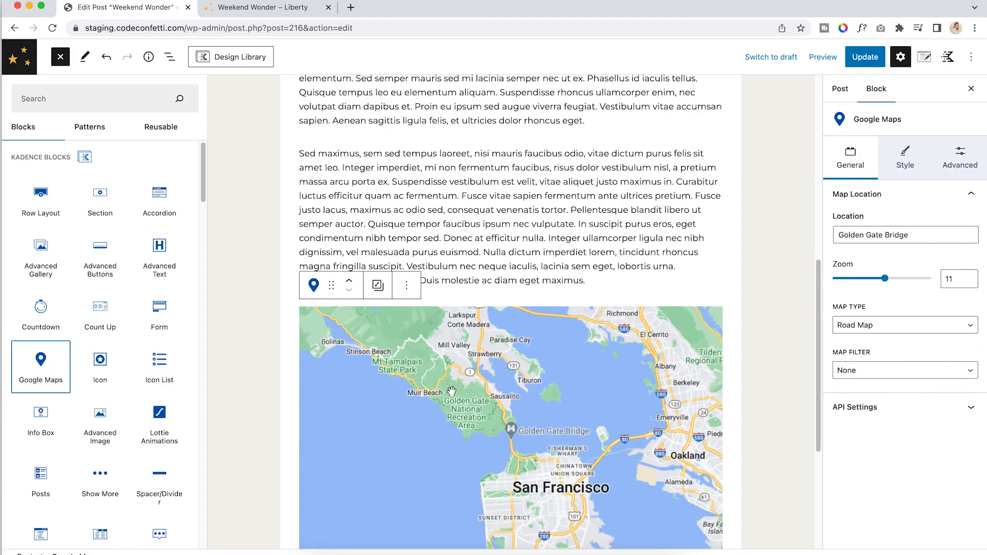
Preview the Weekend Wonder post in a new tab, examine the embedded map and sidebar, and return to the editor
{"action": "scroll", "coordinate": [463, 396], "scroll_direction": "down", "scroll_amount": 5}
{"action": "scroll", "coordinate": [471, 394], "scroll_direction": "up", "scroll_amount": 5}
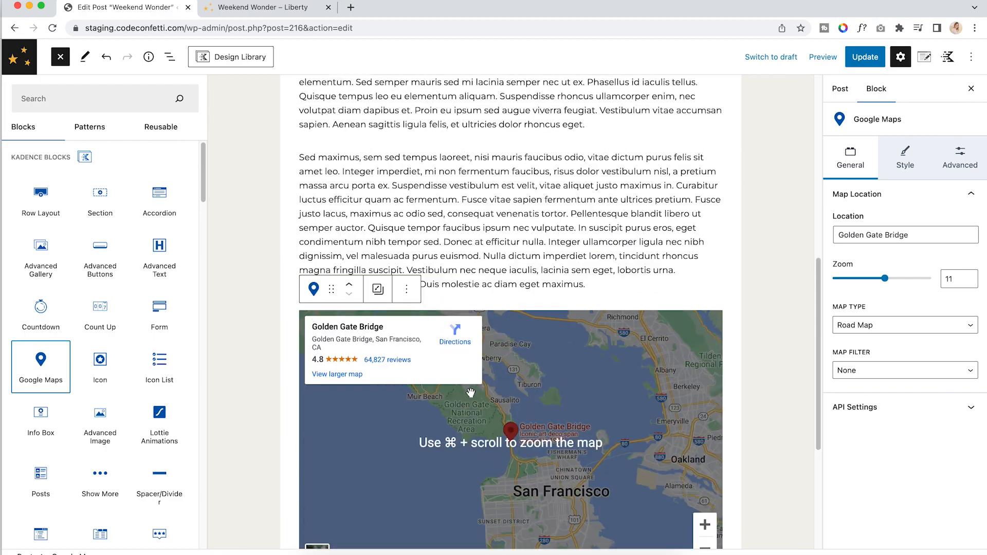
{"action": "left_click", "coordinate": [822, 57]}
{"action": "left_click", "coordinate": [794, 171]}
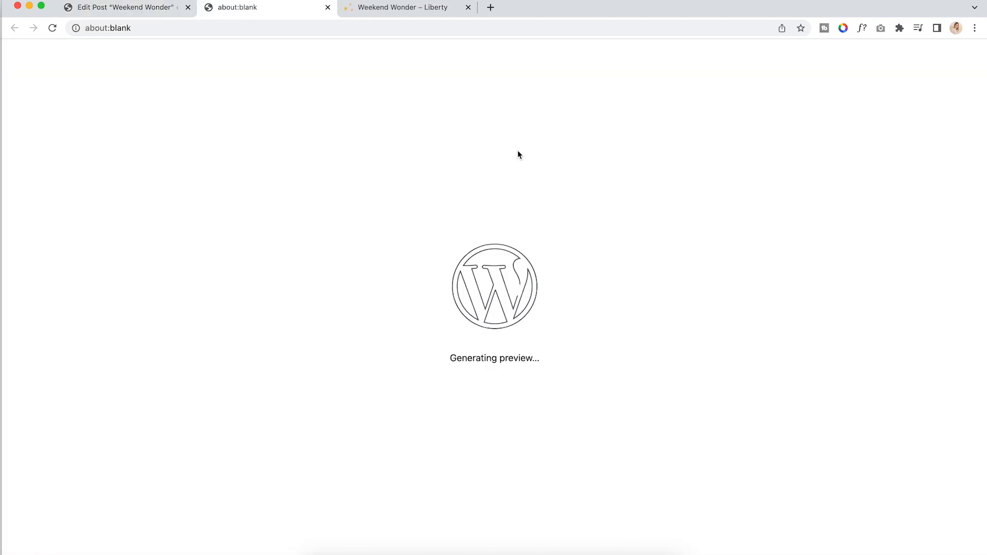
{"action": "scroll", "coordinate": [430, 197], "scroll_direction": "down", "scroll_amount": 2}
{"action": "scroll", "coordinate": [430, 198], "scroll_direction": "down", "scroll_amount": 15}
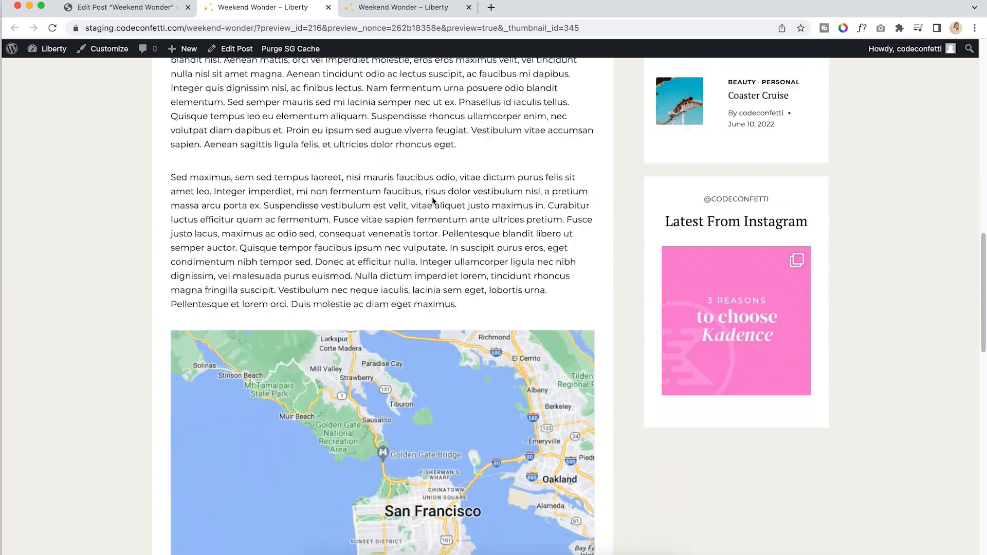
{"action": "scroll", "coordinate": [433, 197], "scroll_direction": "up", "scroll_amount": 3}
{"action": "scroll", "coordinate": [433, 197], "scroll_direction": "up", "scroll_amount": 15}
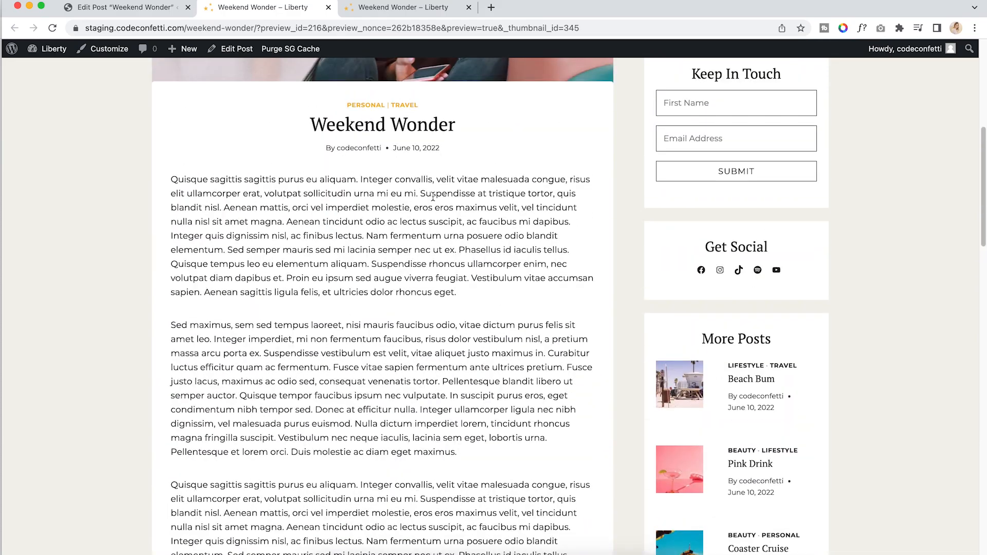
{"action": "left_click", "coordinate": [400, 10]}
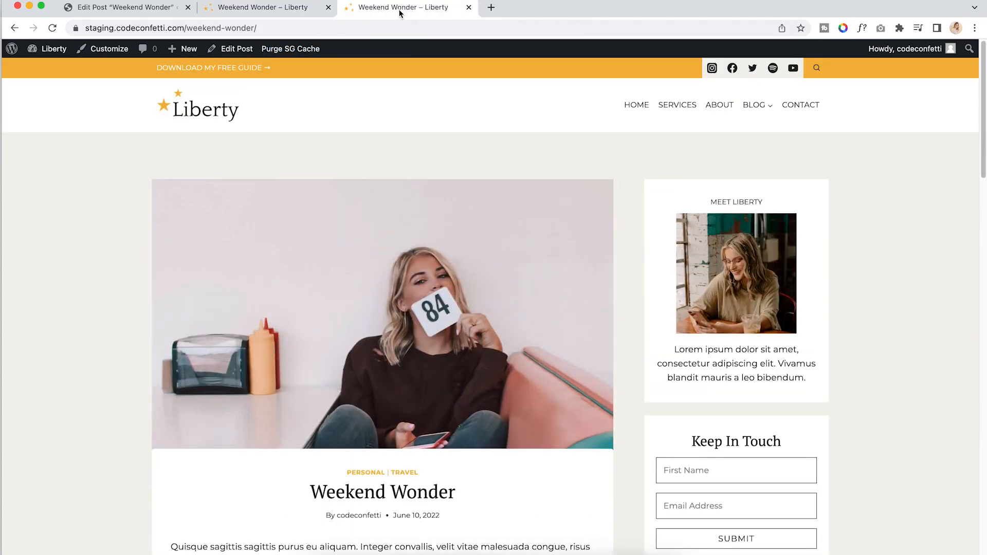
{"action": "left_click", "coordinate": [126, 8]}
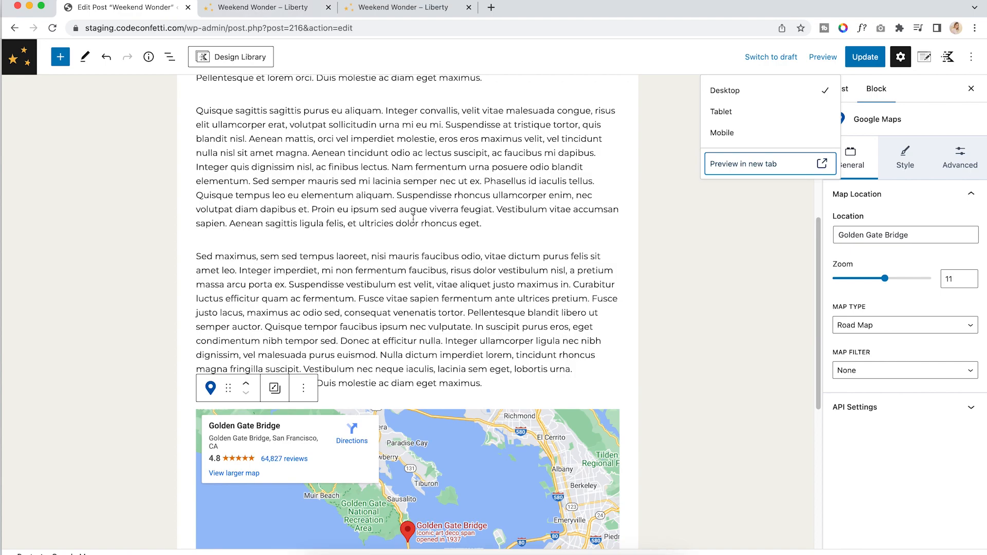
Insert an empty block after the third paragraph of the post
{"action": "left_click_drag", "start_coordinate": [494, 218], "coordinate": [332, 120]}
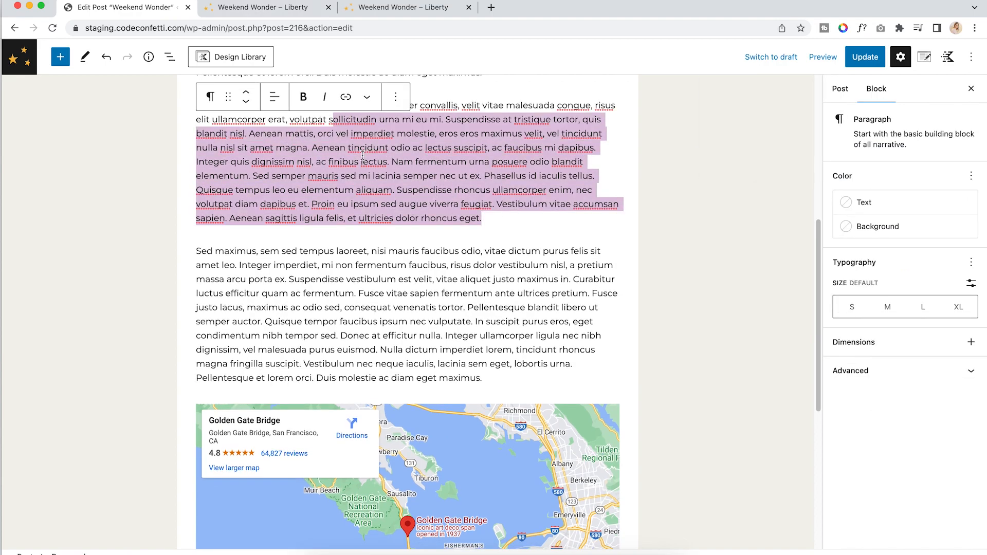
{"action": "scroll", "coordinate": [458, 226], "scroll_direction": "up", "scroll_amount": 2}
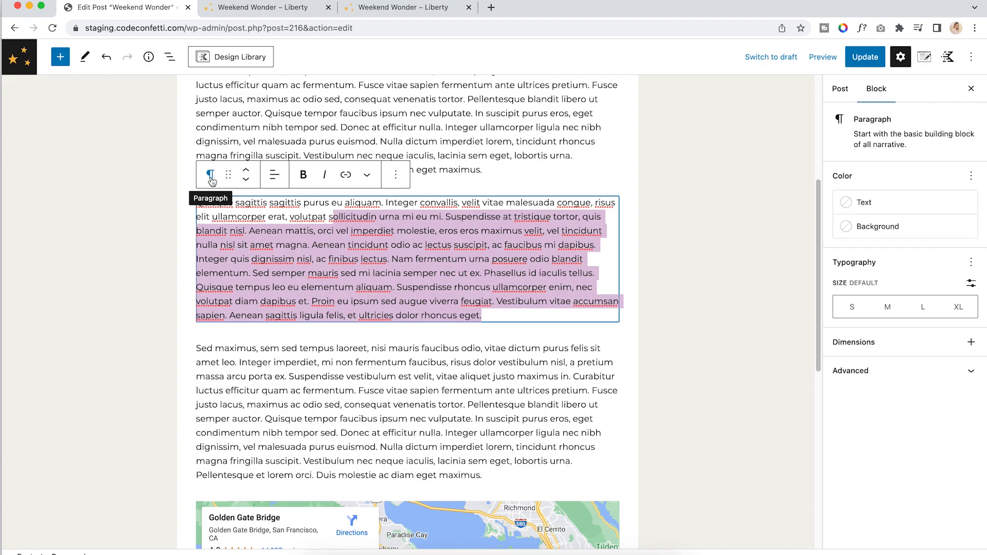
{"action": "left_click", "coordinate": [395, 175]}
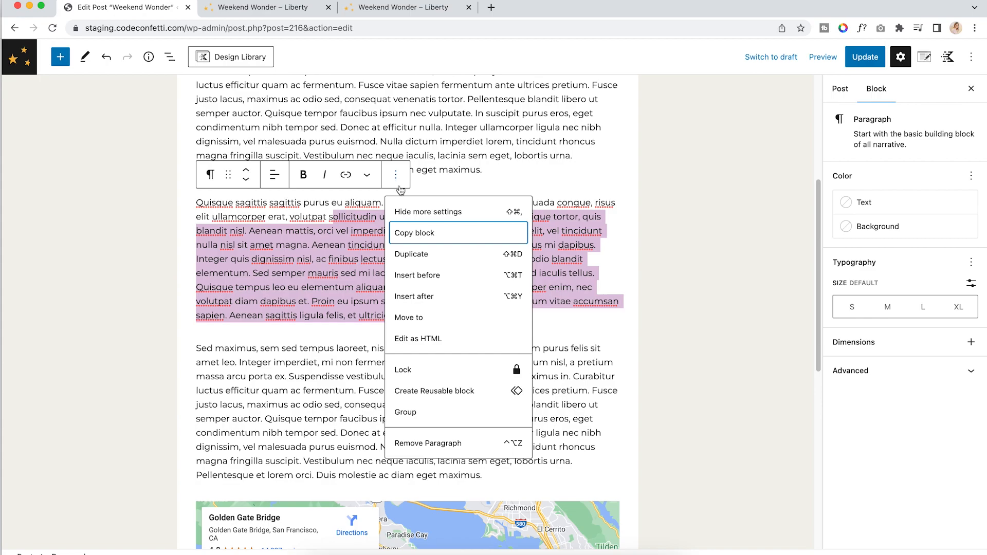
{"action": "left_click", "coordinate": [431, 299]}
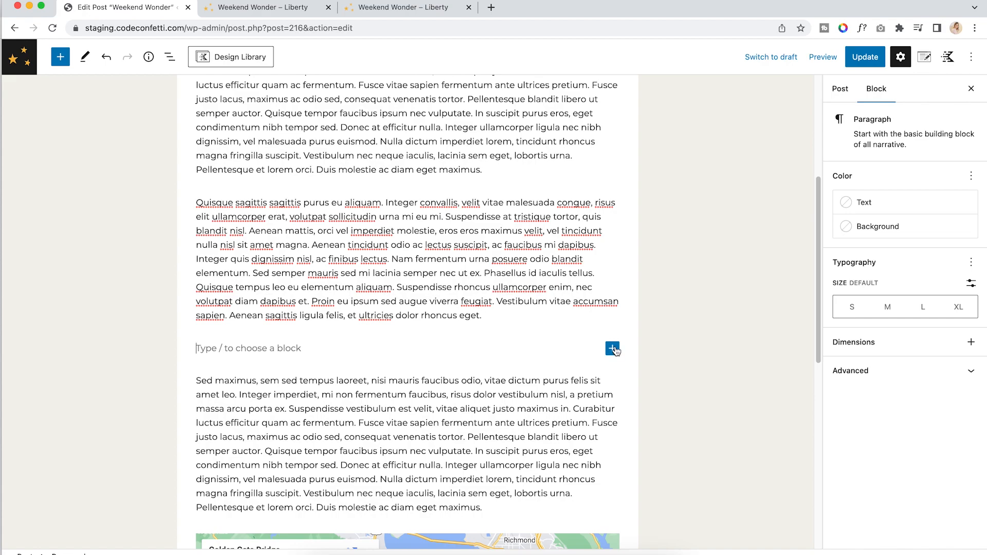
Show the list view and turn the empty block into a Kadence Row Layout with three equal columns
{"action": "left_click", "coordinate": [170, 58]}
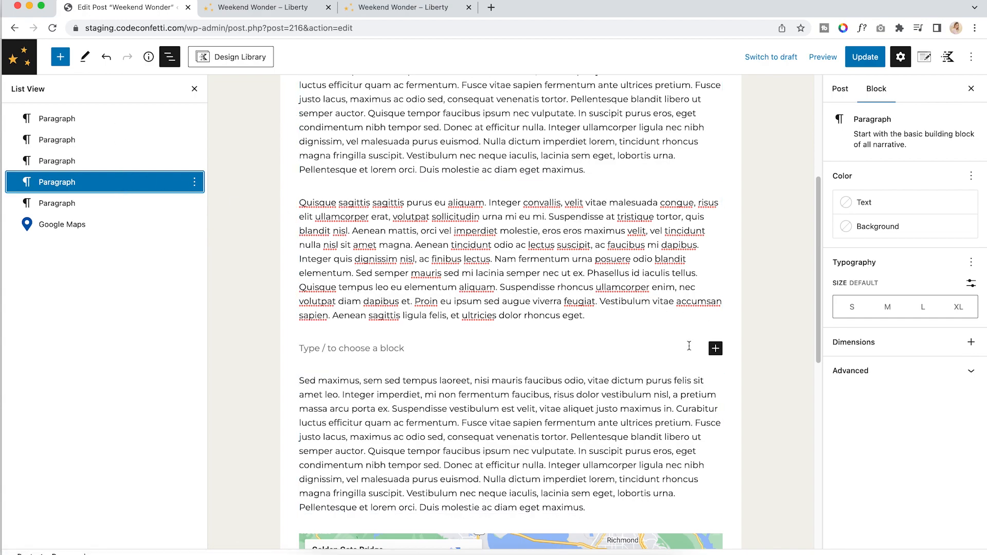
{"action": "left_click", "coordinate": [715, 349]}
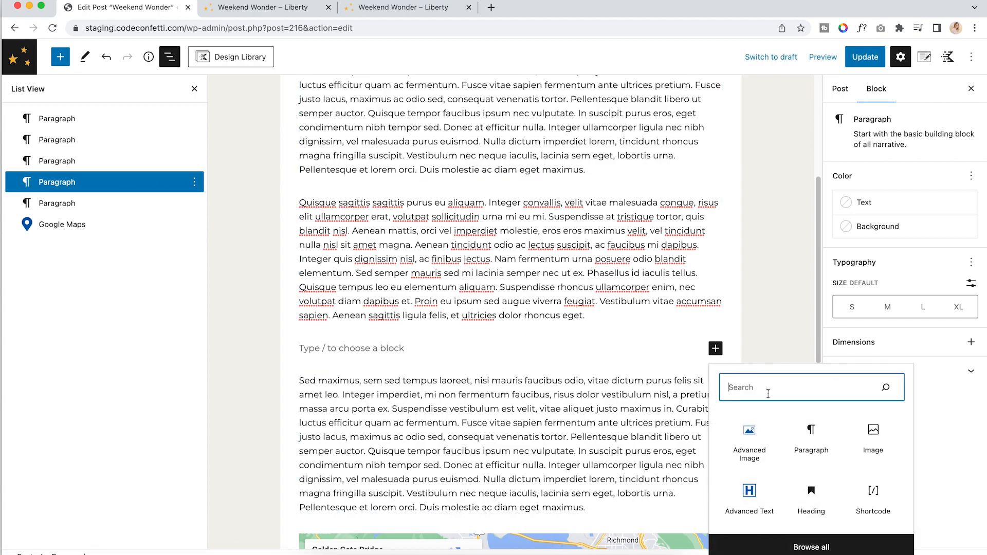
{"action": "type", "text": "row"}
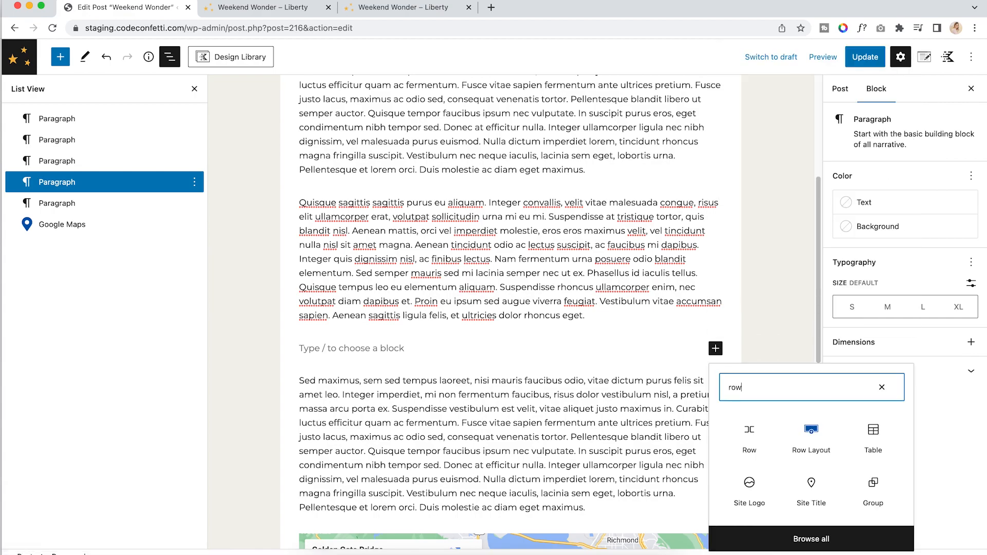
{"action": "left_click", "coordinate": [811, 437]}
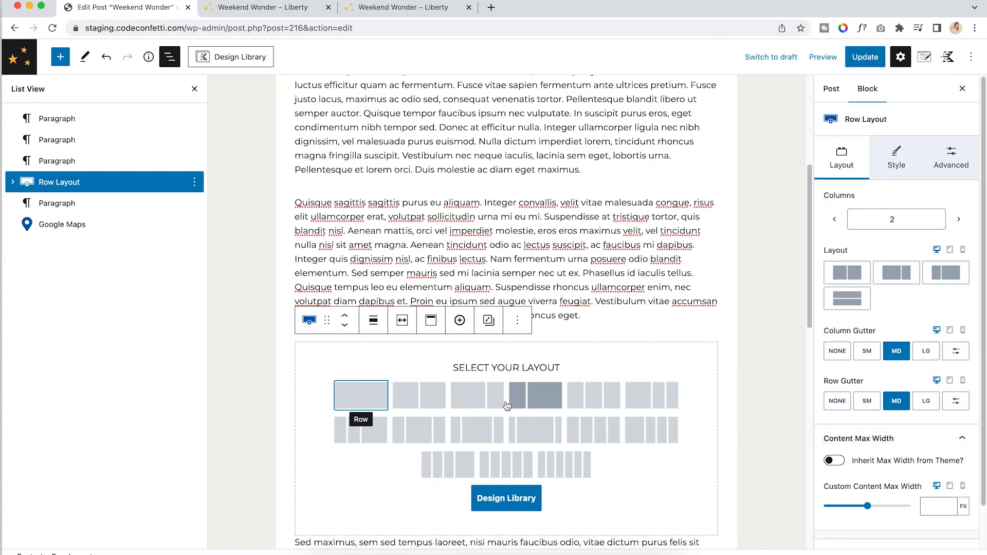
{"action": "left_click", "coordinate": [591, 402]}
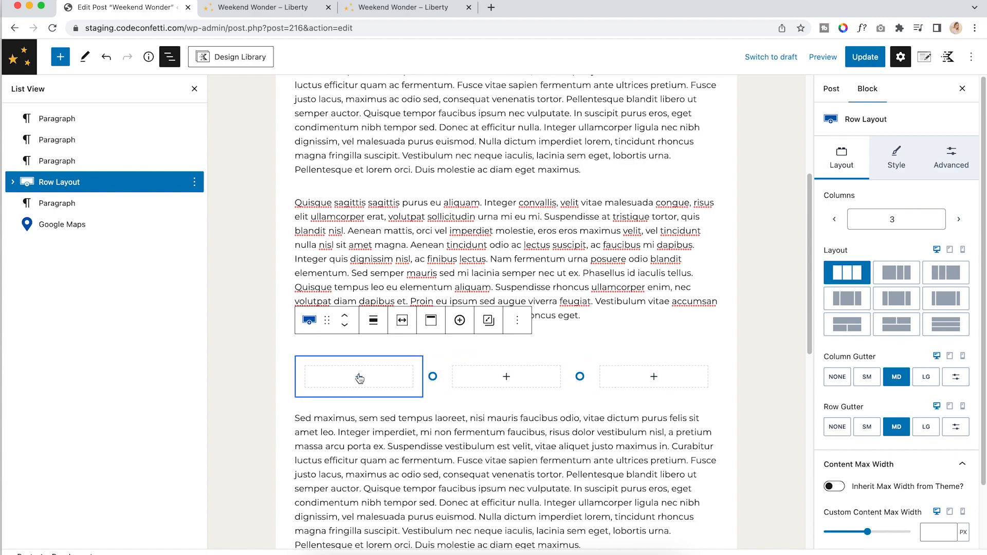
Add an Advanced Text block to the row's first column and change it from a heading to a paragraph
{"action": "left_click", "coordinate": [375, 377]}
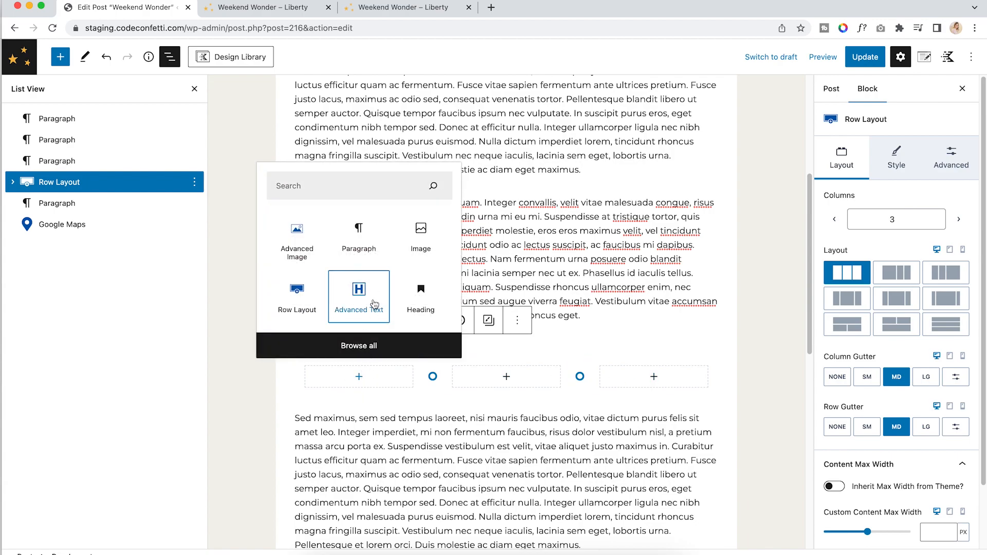
{"action": "left_click", "coordinate": [357, 304]}
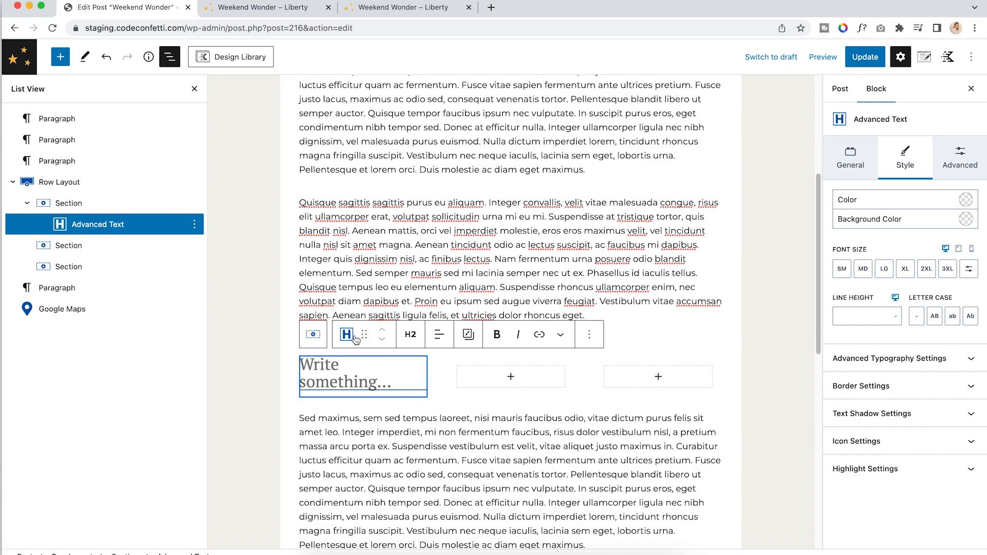
{"action": "left_click", "coordinate": [416, 335]}
{"action": "left_click", "coordinate": [434, 248]}
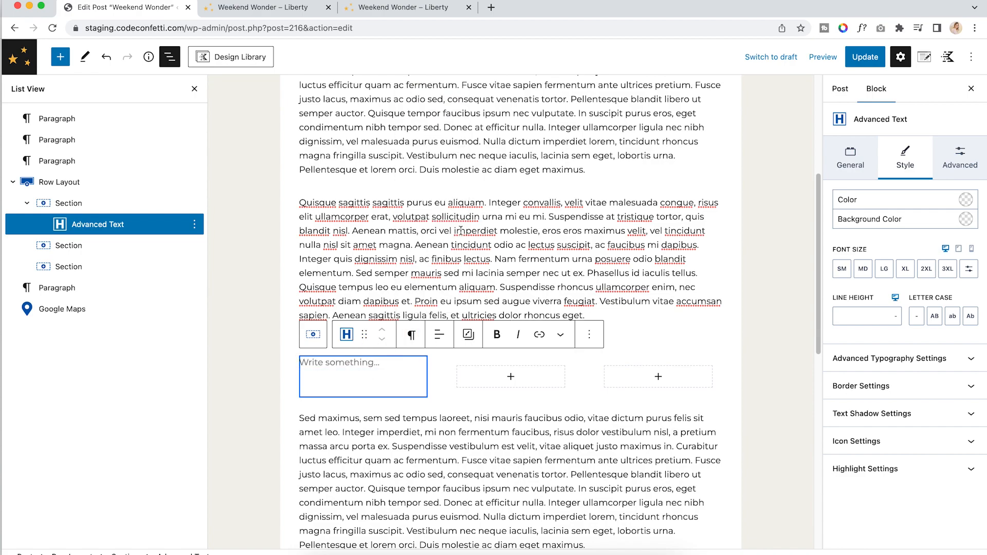
Copy a passage from the paragraph above the row and paste it into the Advanced Text block
{"action": "left_click_drag", "start_coordinate": [460, 230], "coordinate": [555, 286]}
{"action": "key", "text": "super+c"}
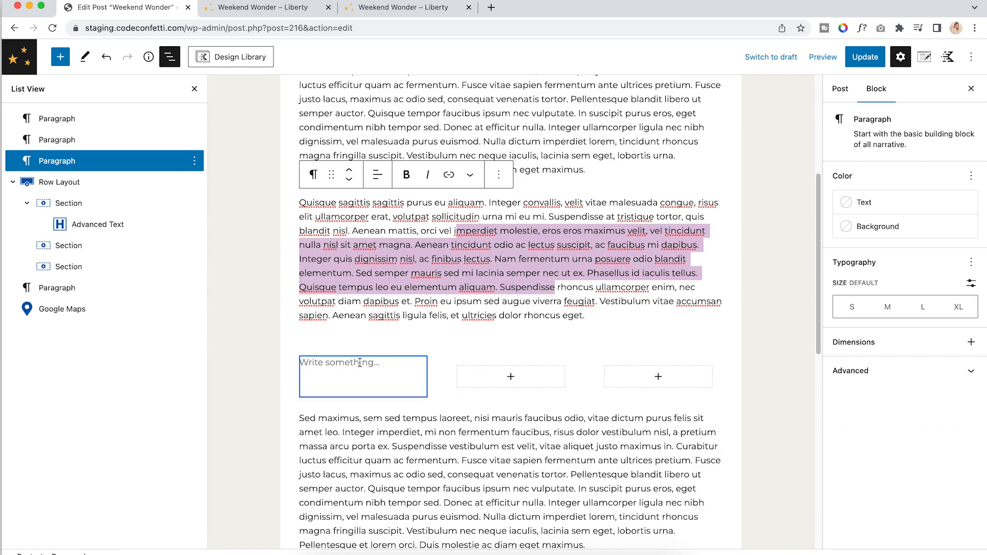
{"action": "left_click", "coordinate": [360, 364]}
{"action": "key", "text": "super+v"}
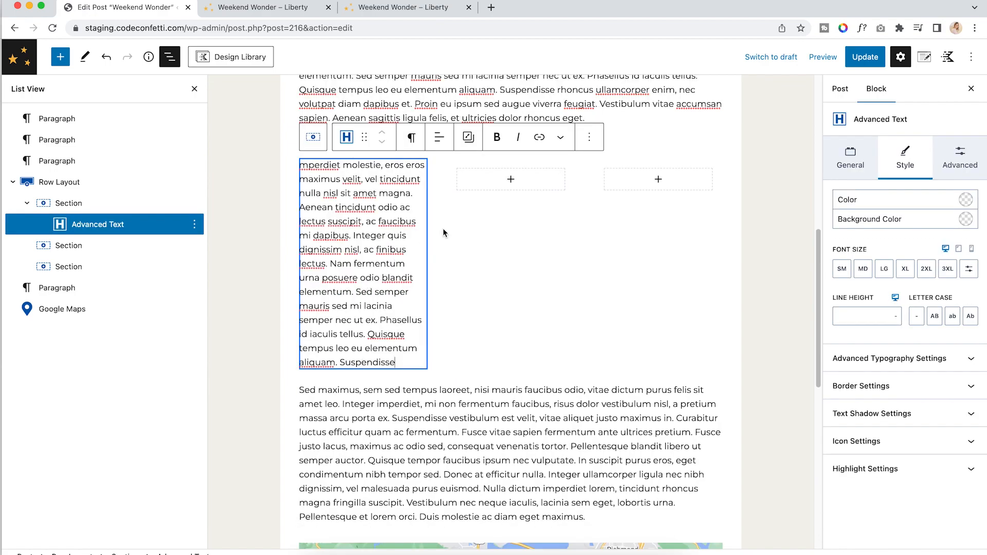
Reduce the Row Layout to 2 columns
{"action": "left_click", "coordinate": [510, 179]}
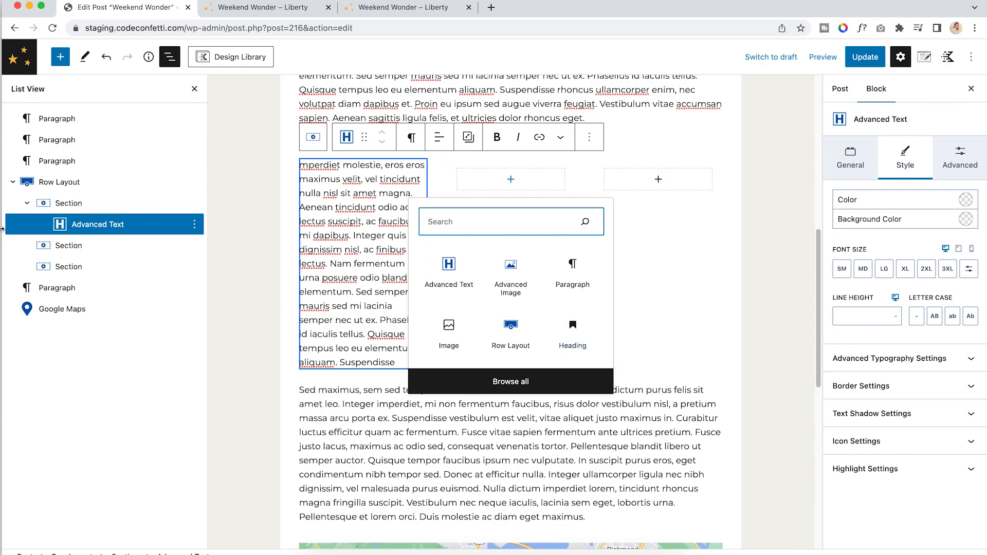
{"action": "left_click", "coordinate": [67, 203]}
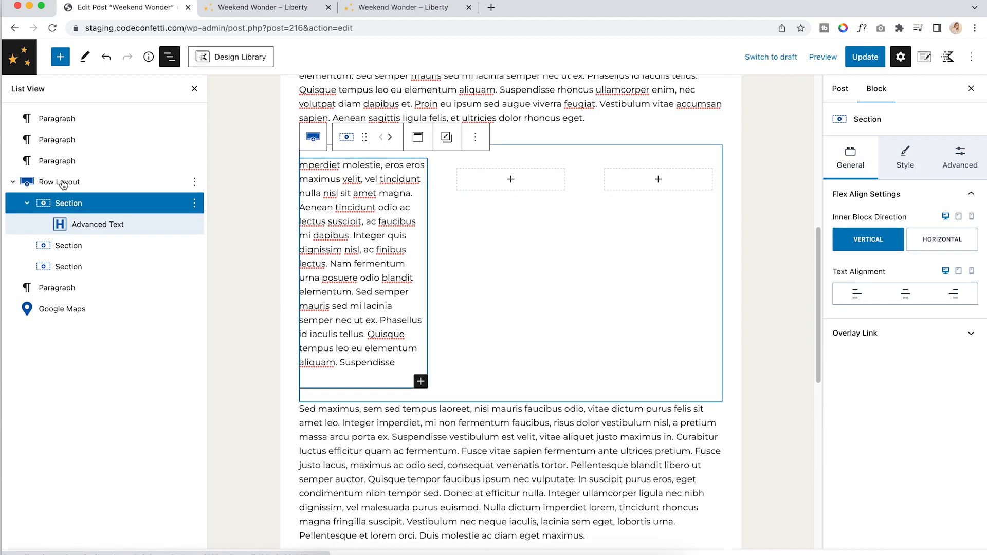
{"action": "left_click", "coordinate": [62, 183]}
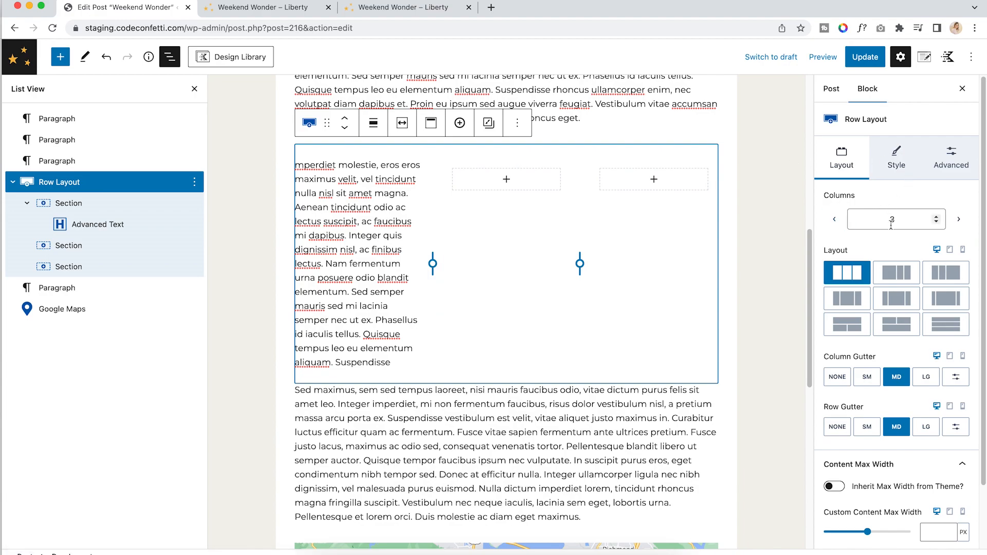
{"action": "left_click", "coordinate": [936, 222]}
{"action": "left_click", "coordinate": [636, 180]}
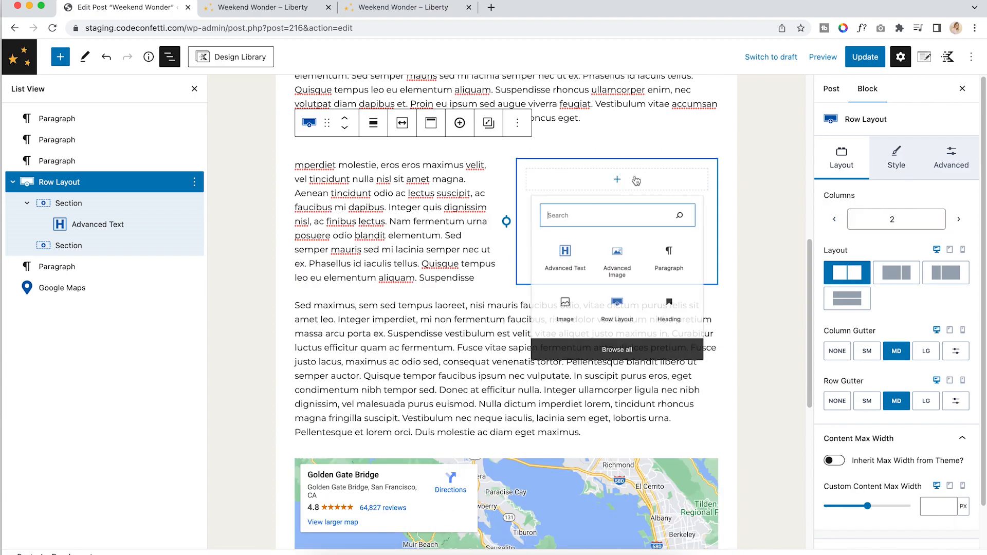
{"action": "left_click", "coordinate": [619, 181]}
{"action": "left_click", "coordinate": [617, 180]}
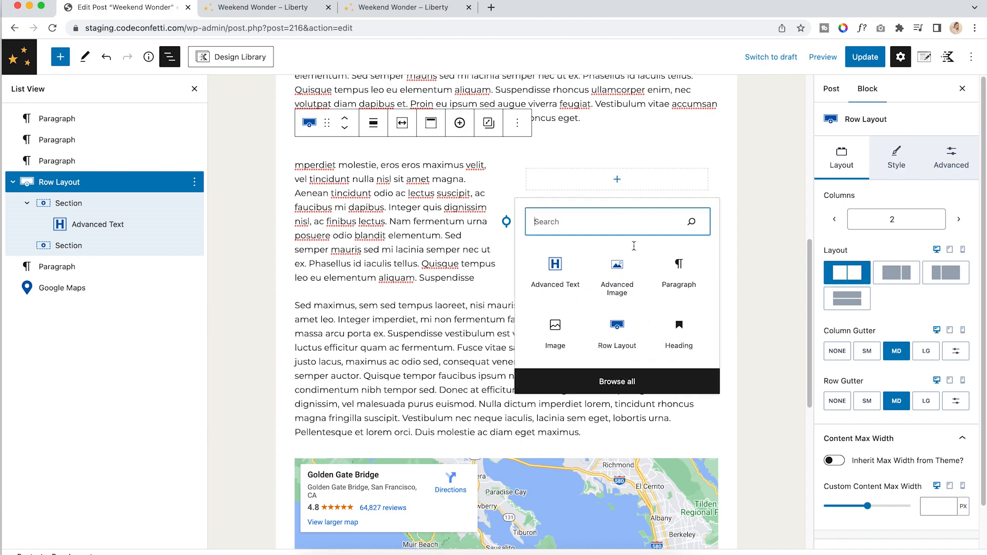
{"action": "left_click", "coordinate": [617, 278]}
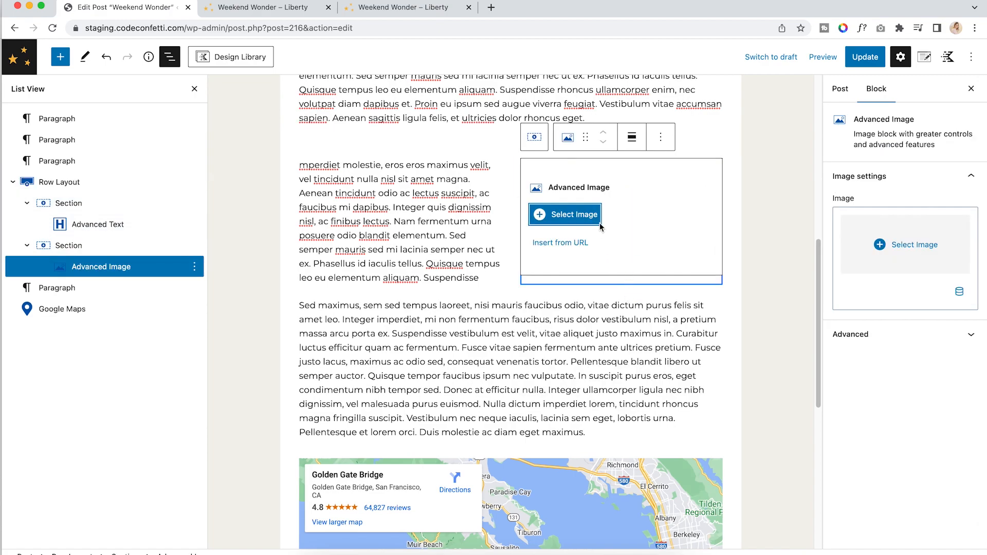
{"action": "left_click", "coordinate": [663, 138]}
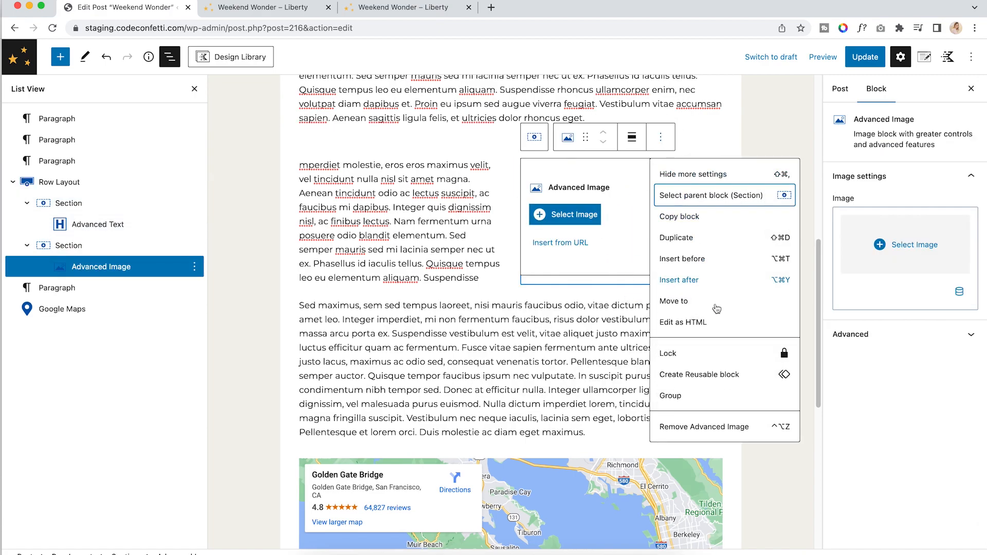
{"action": "left_click", "coordinate": [717, 427]}
Search the blocks for "advan" and insert an Advanced Gallery in the row's empty second column
{"action": "left_click", "coordinate": [622, 180]}
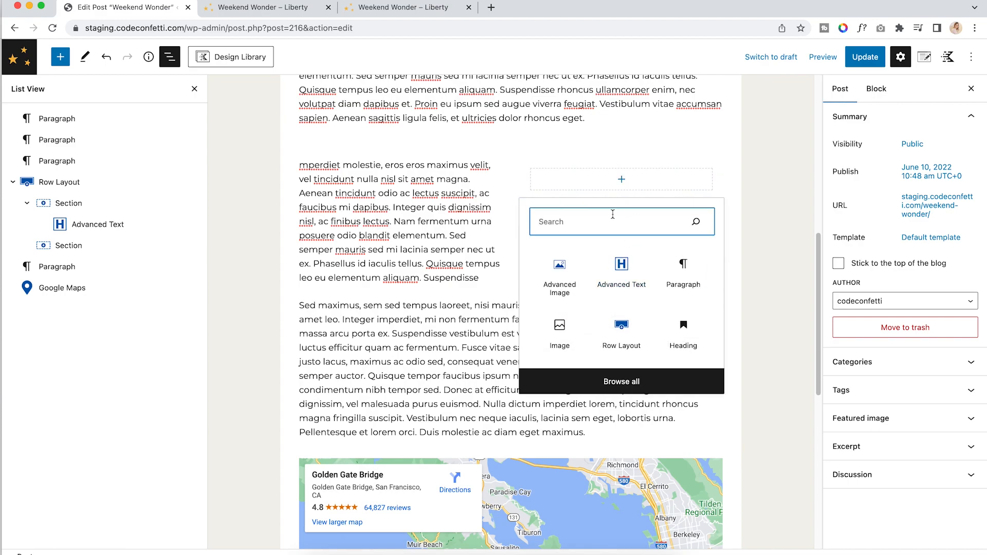
{"action": "type", "text": "advan"}
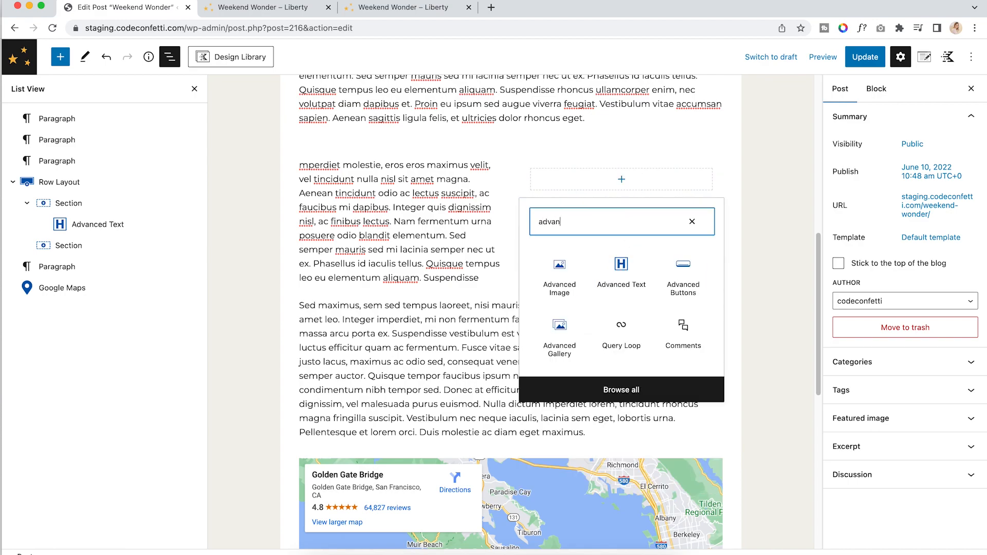
{"action": "left_click", "coordinate": [563, 352]}
Create the gallery from the flamingo float, pink cocktail and pink dinosaur images in the media library
{"action": "left_click", "coordinate": [586, 222]}
{"action": "left_click", "coordinate": [476, 296]}
{"action": "left_click", "coordinate": [550, 288]}
{"action": "left_click", "coordinate": [632, 290]}
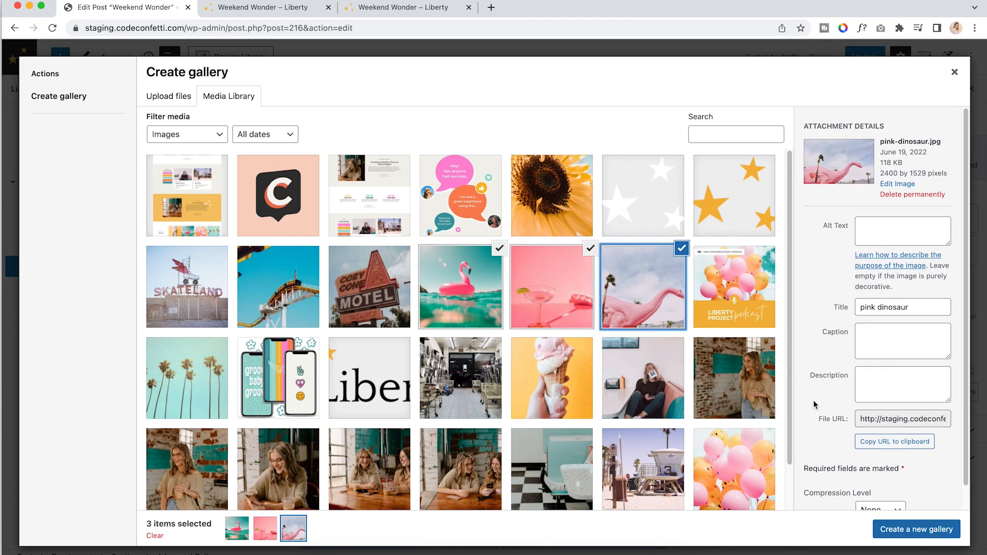
{"action": "left_click", "coordinate": [901, 528]}
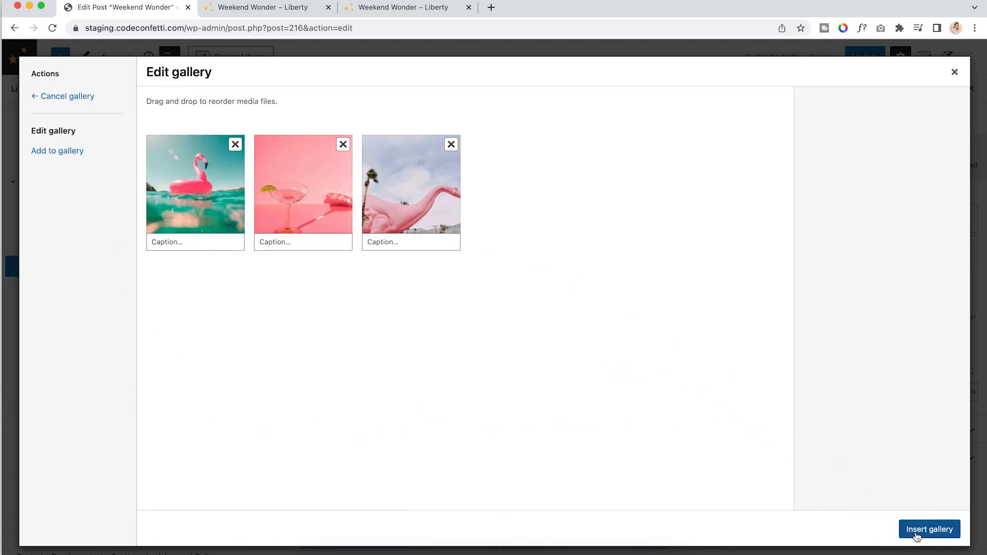
{"action": "left_click", "coordinate": [918, 531]}
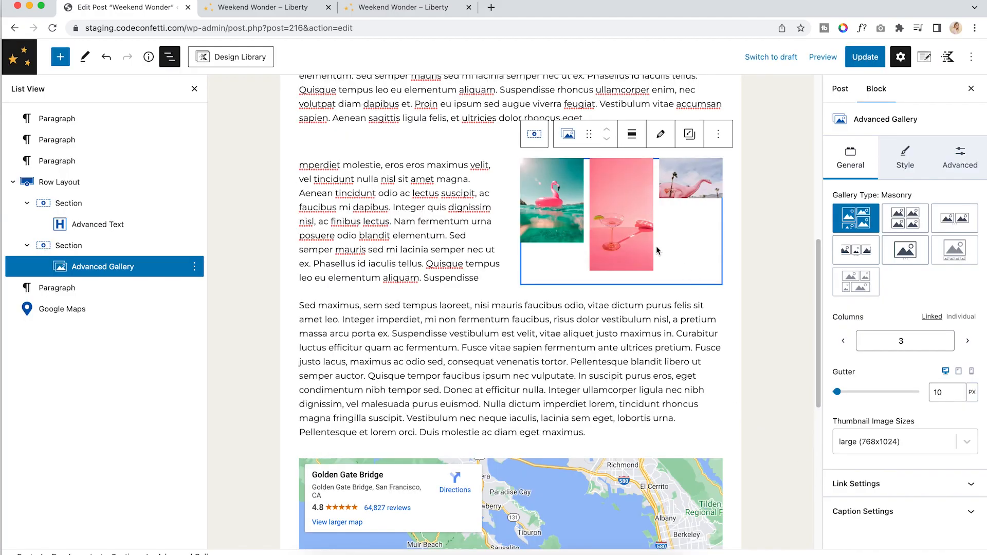
Try the Grid and Carousel gallery types, and set the gallery to Fluid Carousel
{"action": "left_click", "coordinate": [912, 218]}
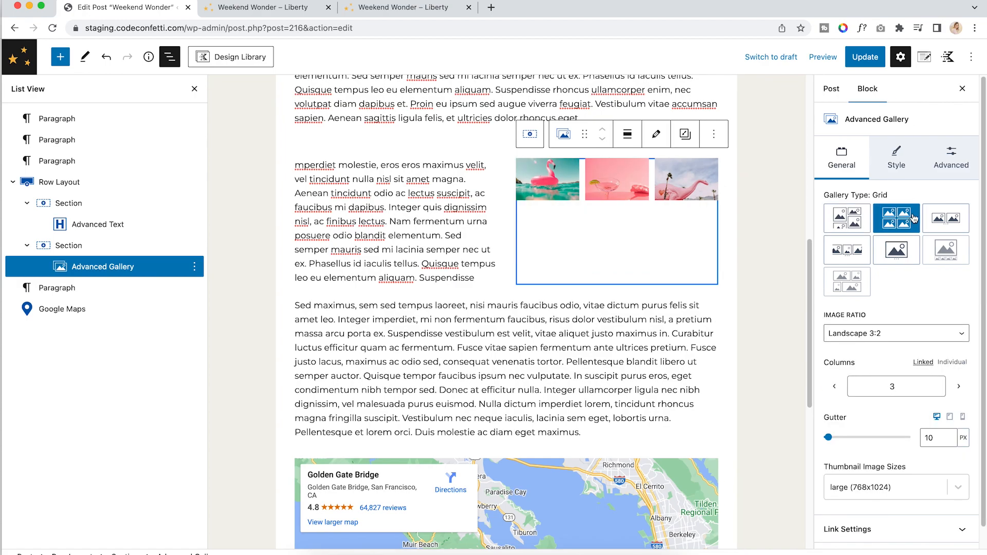
{"action": "left_click", "coordinate": [945, 219]}
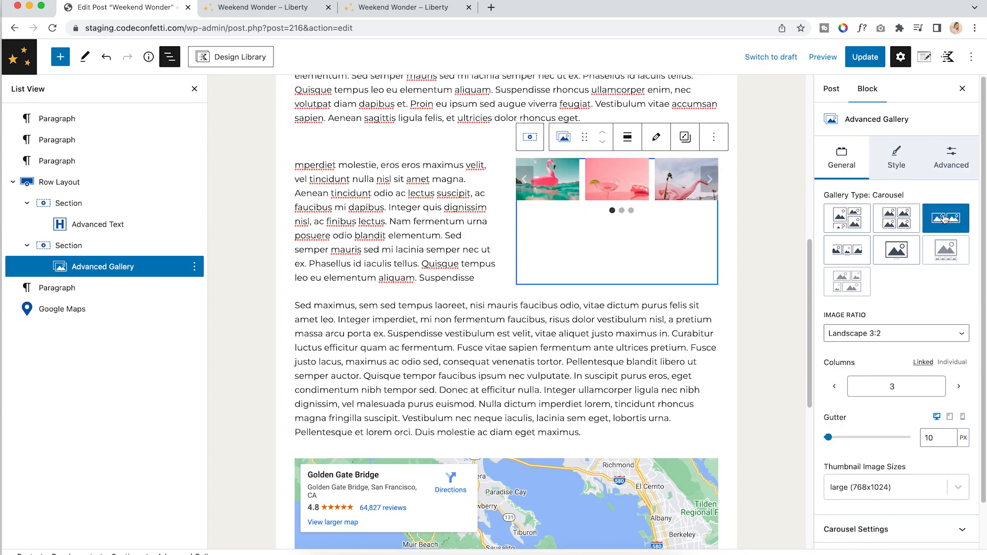
{"action": "left_click", "coordinate": [848, 252]}
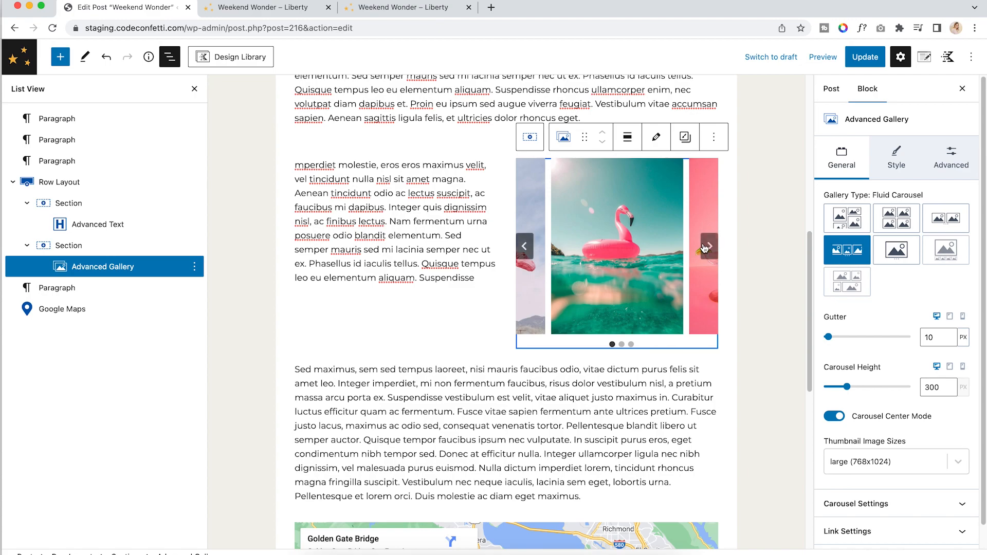
Page through the carousel's images and set the gallery's Top image border radius to 20 px
{"action": "left_click", "coordinate": [705, 246]}
{"action": "left_click", "coordinate": [704, 247]}
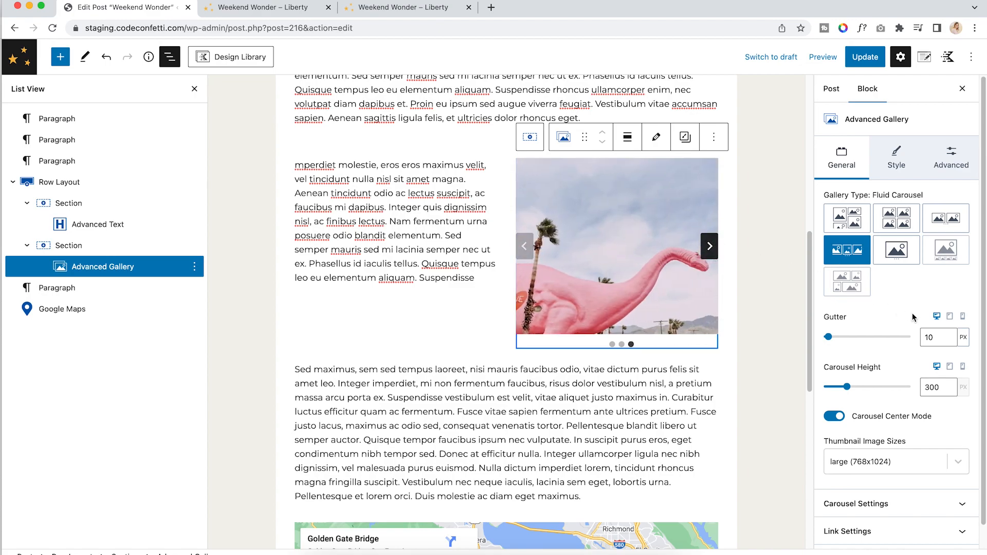
{"action": "scroll", "coordinate": [902, 363], "scroll_direction": "down", "scroll_amount": 1}
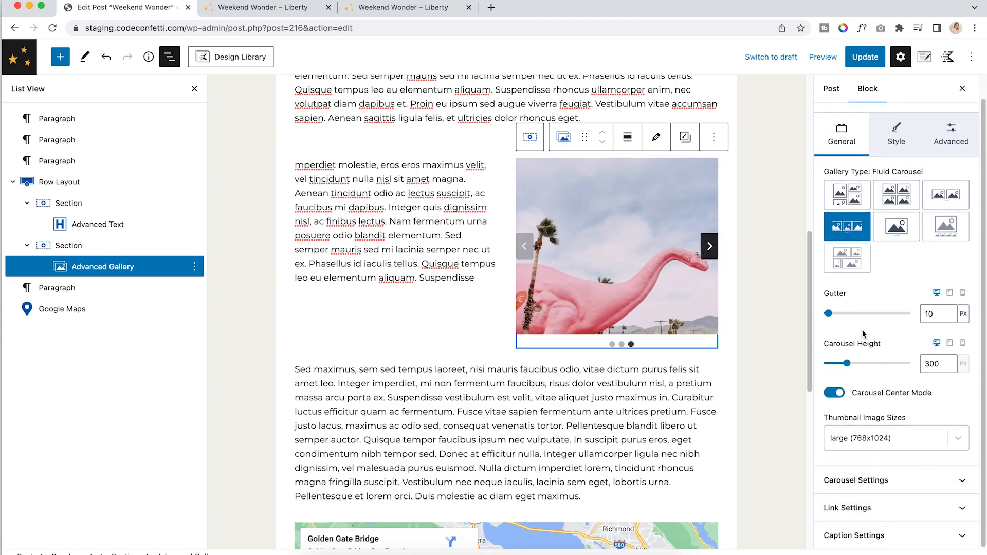
{"action": "scroll", "coordinate": [866, 330], "scroll_direction": "up", "scroll_amount": 2}
{"action": "left_click", "coordinate": [896, 157]}
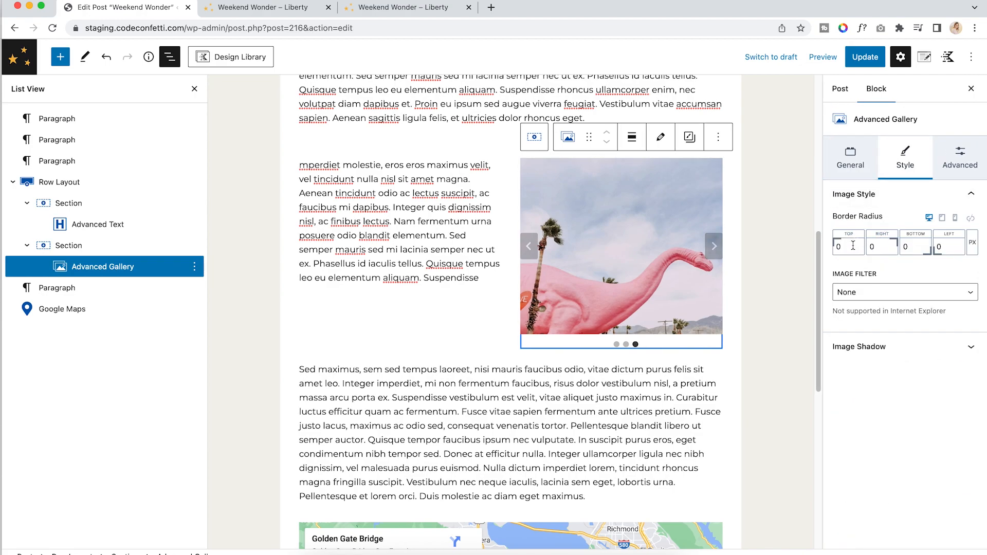
{"action": "left_click_drag", "start_coordinate": [852, 248], "coordinate": [824, 248]}
{"action": "type", "text": "20"}
Review the gallery's image filter options, keep None, and update the post
{"action": "left_click", "coordinate": [884, 295]}
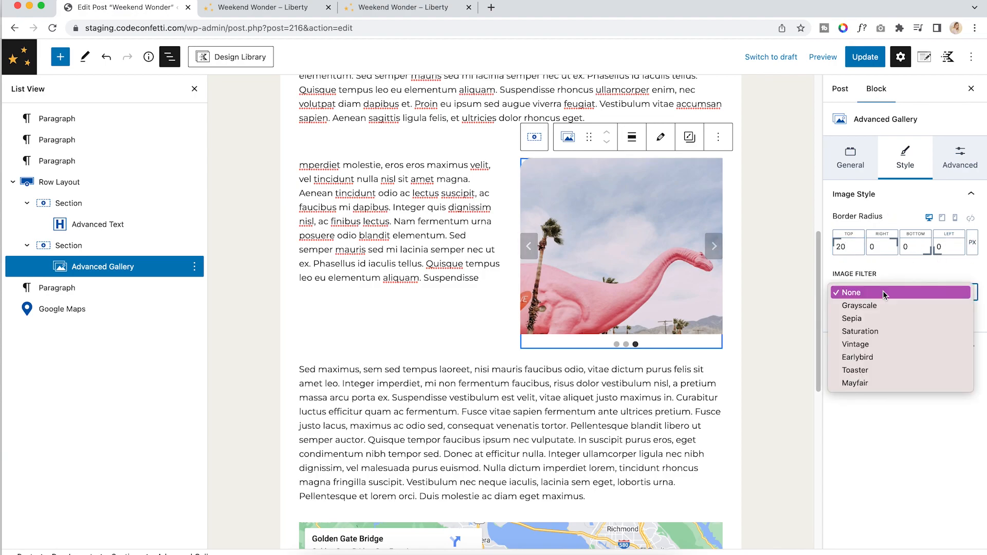
{"action": "left_click", "coordinate": [890, 268]}
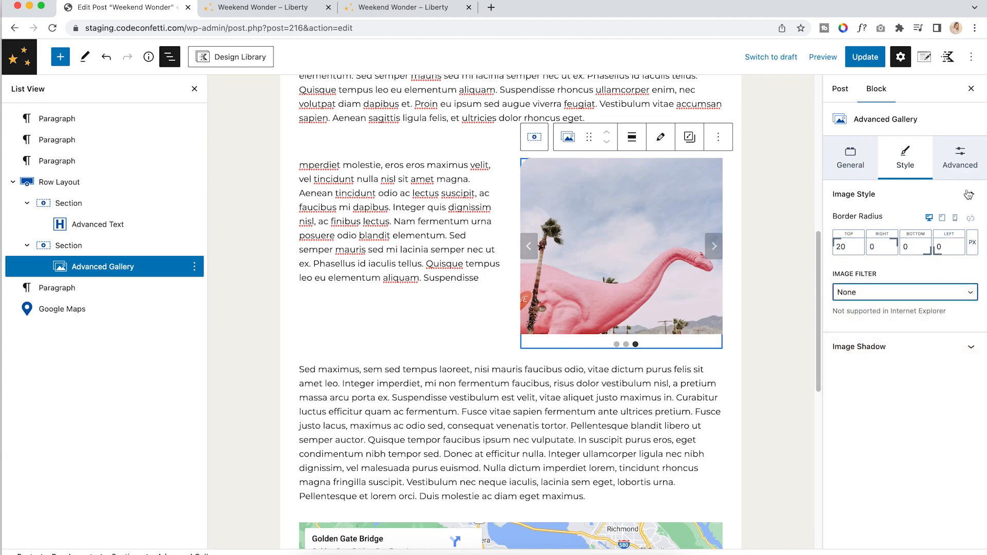
{"action": "left_click", "coordinate": [965, 165]}
{"action": "left_click", "coordinate": [905, 156]}
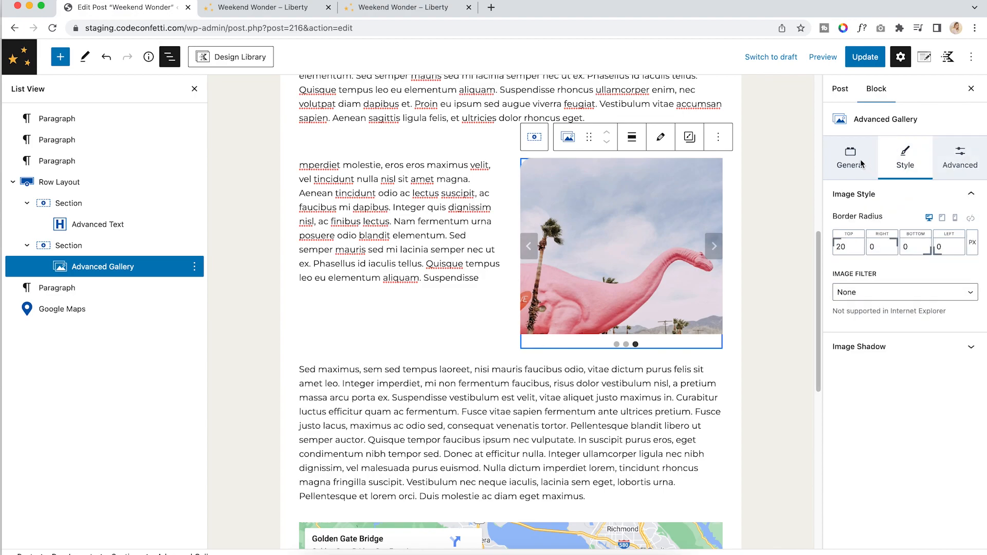
{"action": "left_click", "coordinate": [860, 163]}
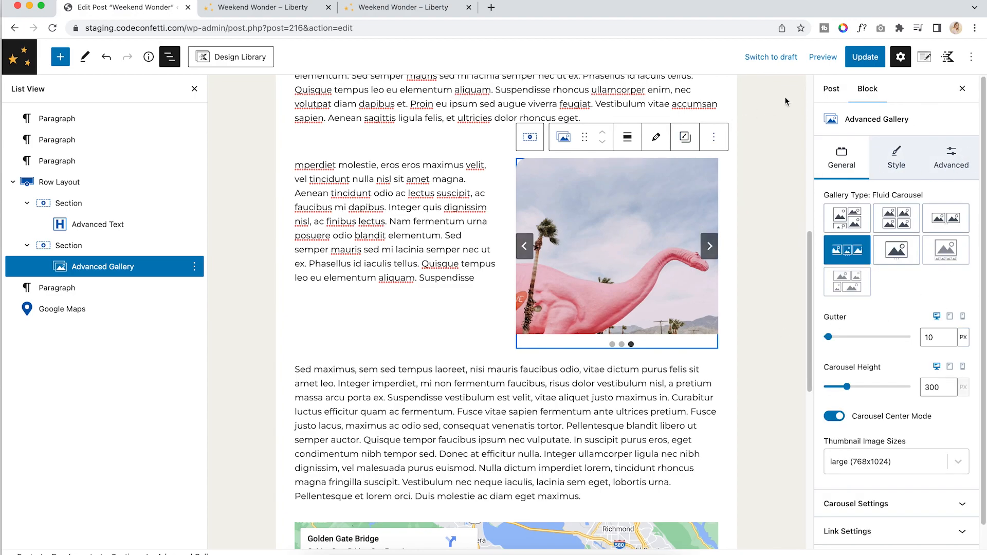
{"action": "left_click", "coordinate": [847, 61]}
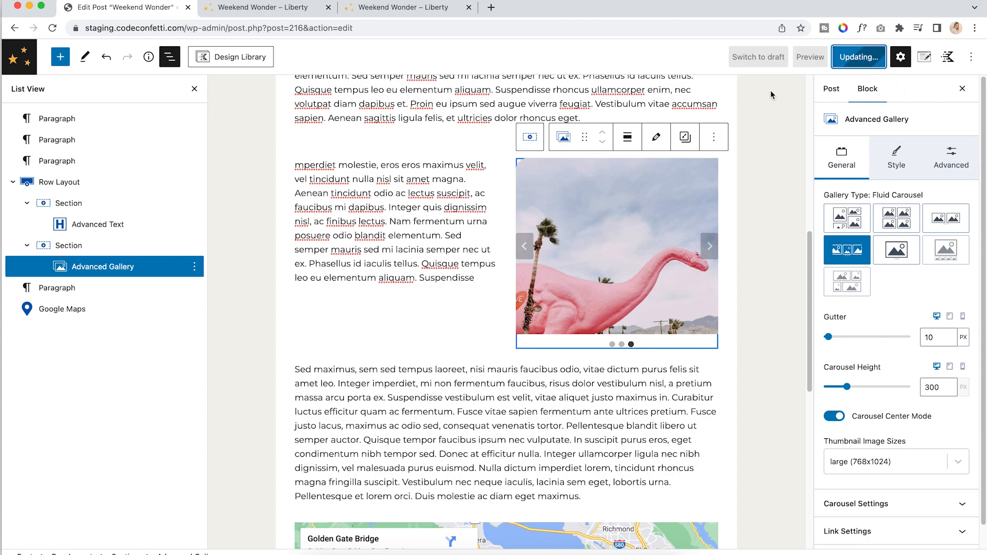
Reload the live Weekend Wonder post and examine the gallery row, advancing the carousel through its images
{"action": "left_click", "coordinate": [360, 8]}
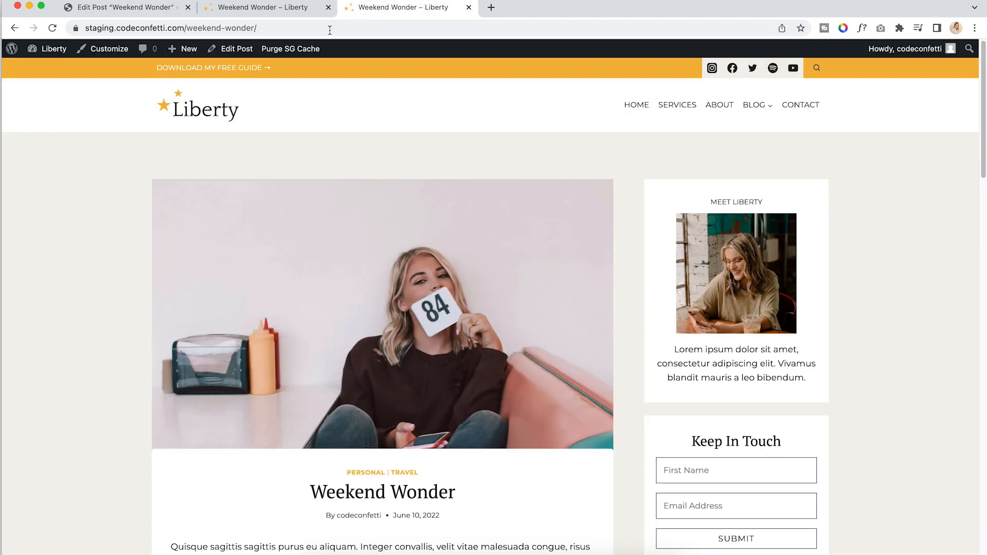
{"action": "left_click", "coordinate": [53, 28]}
{"action": "scroll", "coordinate": [591, 283], "scroll_direction": "down", "scroll_amount": 10}
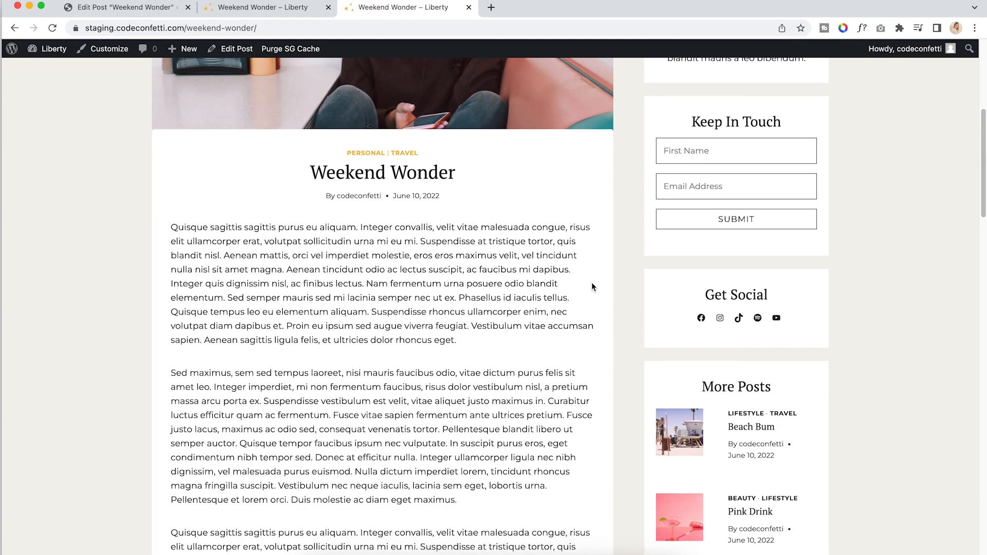
{"action": "scroll", "coordinate": [591, 283], "scroll_direction": "down", "scroll_amount": 6}
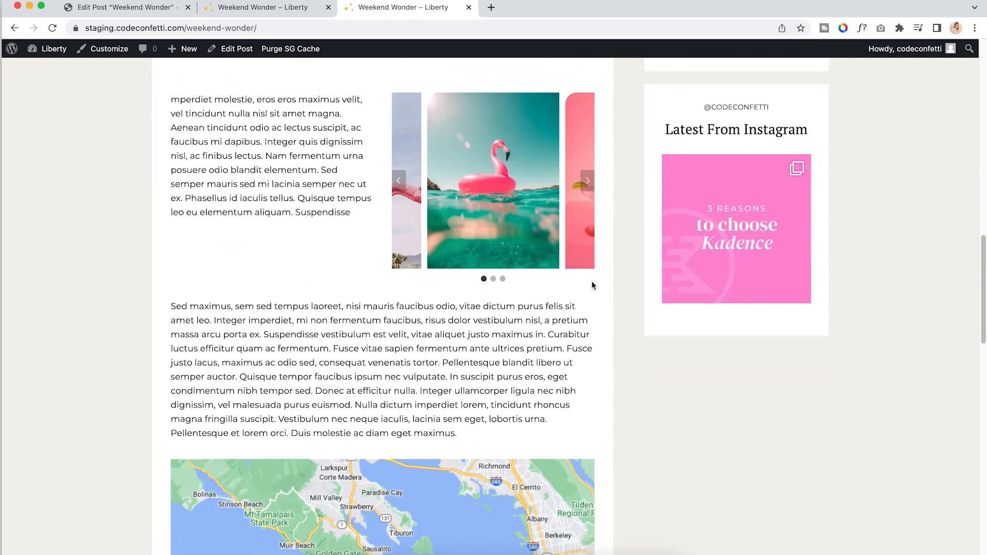
{"action": "left_click", "coordinate": [589, 181]}
{"action": "left_click", "coordinate": [588, 181]}
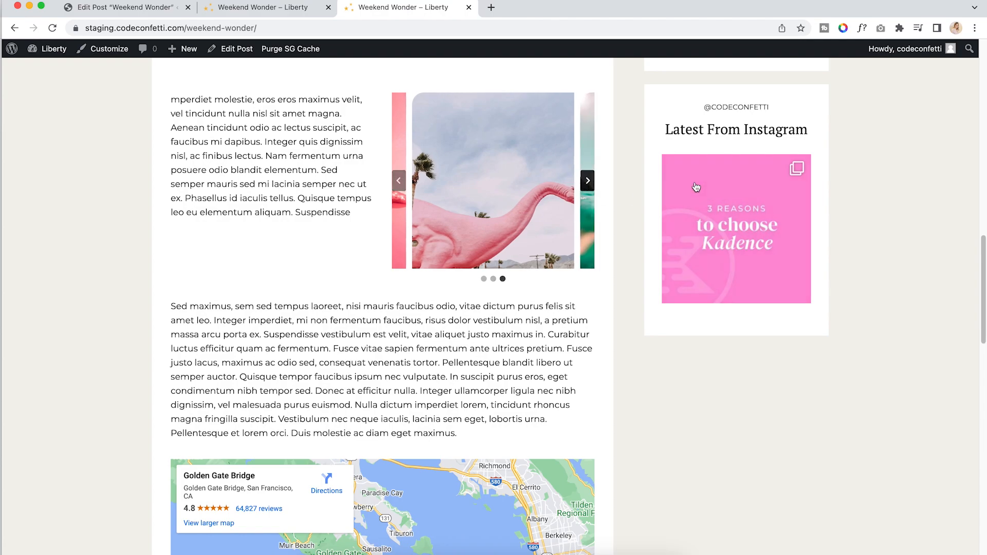
{"action": "scroll", "coordinate": [814, 231], "scroll_direction": "up", "scroll_amount": 4}
{"action": "scroll", "coordinate": [806, 235], "scroll_direction": "up", "scroll_amount": 10}
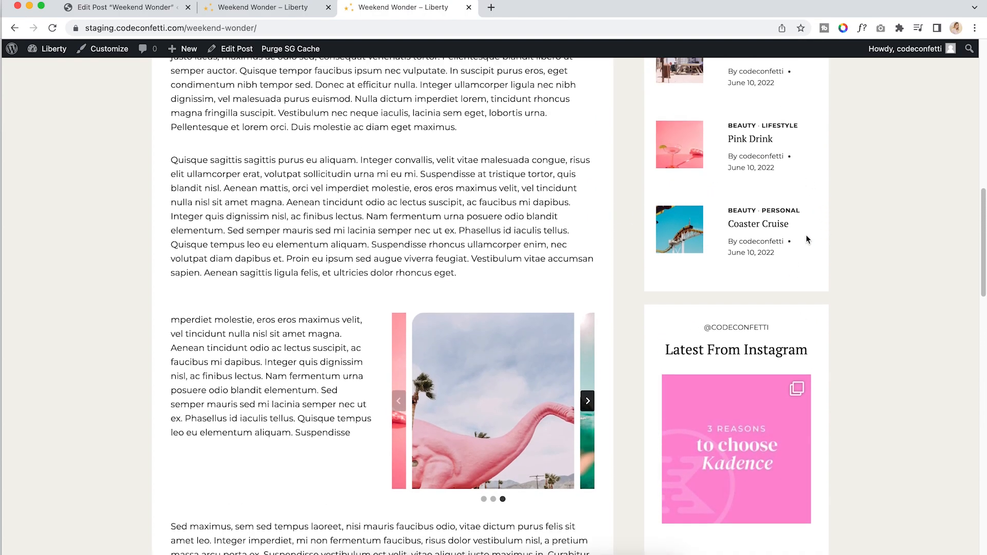
{"action": "scroll", "coordinate": [807, 233], "scroll_direction": "up", "scroll_amount": 4}
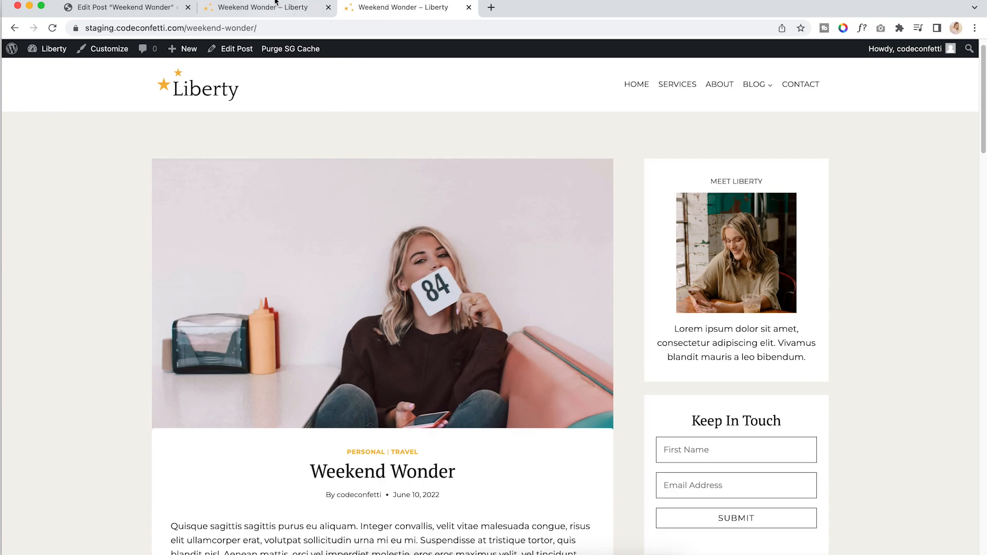
Return to the post editor and inspect the block settings of the Advanced Text, the paragraph above the row and the Advanced Gallery
{"action": "left_click", "coordinate": [133, 8]}
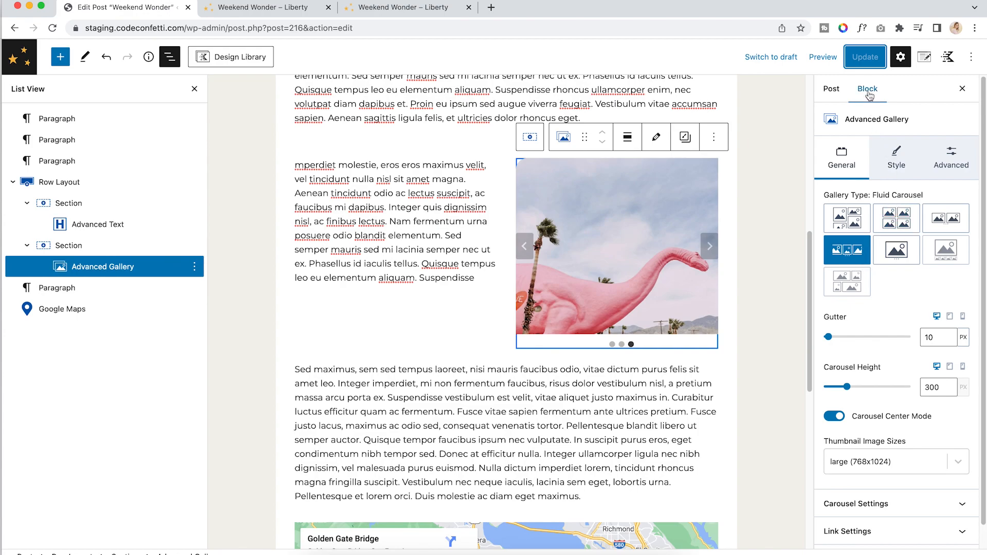
{"action": "left_click", "coordinate": [422, 193]}
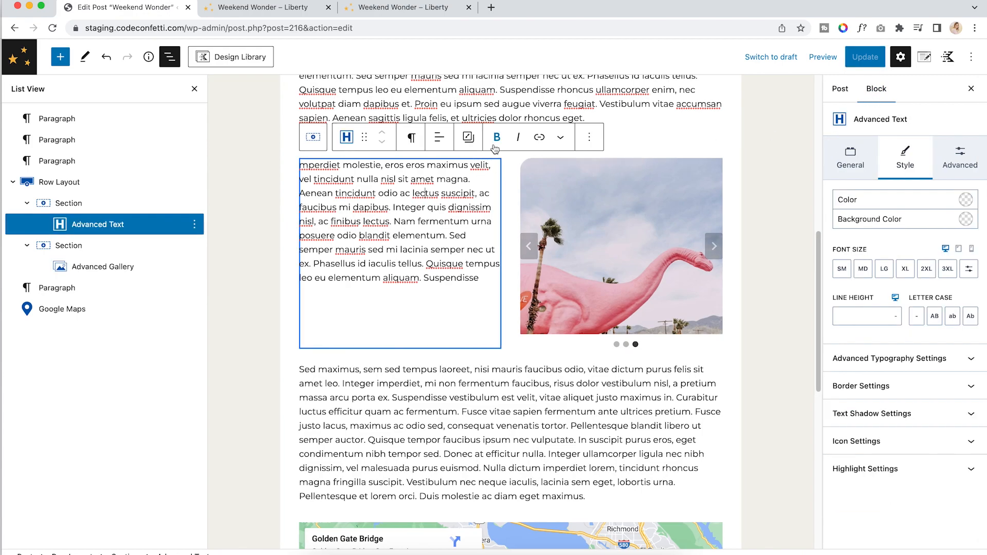
{"action": "left_click", "coordinate": [562, 103]}
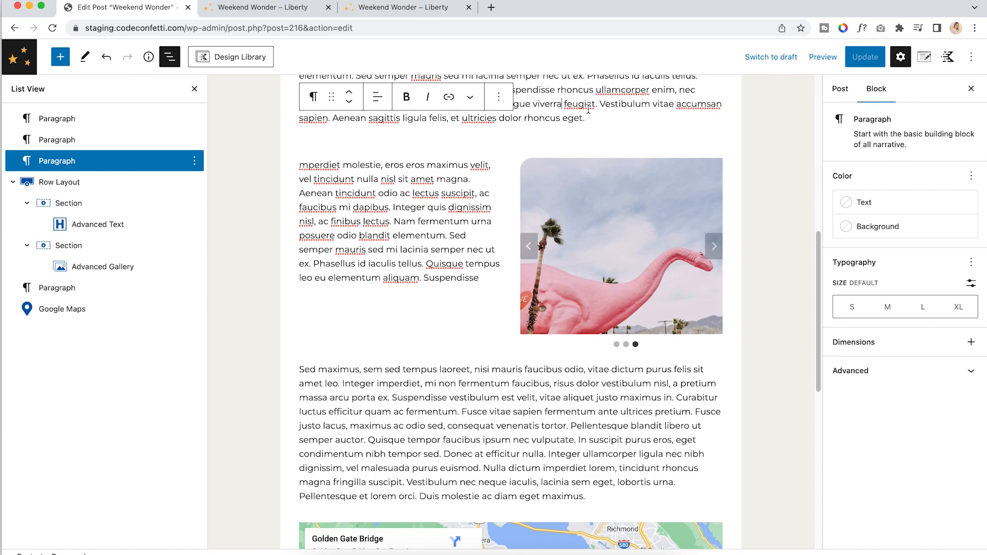
{"action": "left_click", "coordinate": [609, 206]}
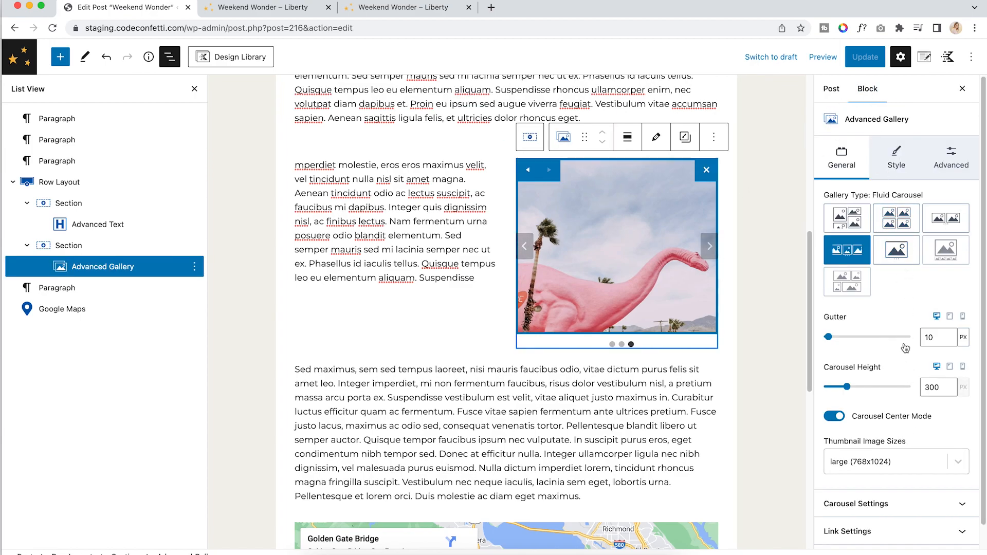
Replace the post's featured image with the sunflower picture from the media library
{"action": "left_click", "coordinate": [831, 90]}
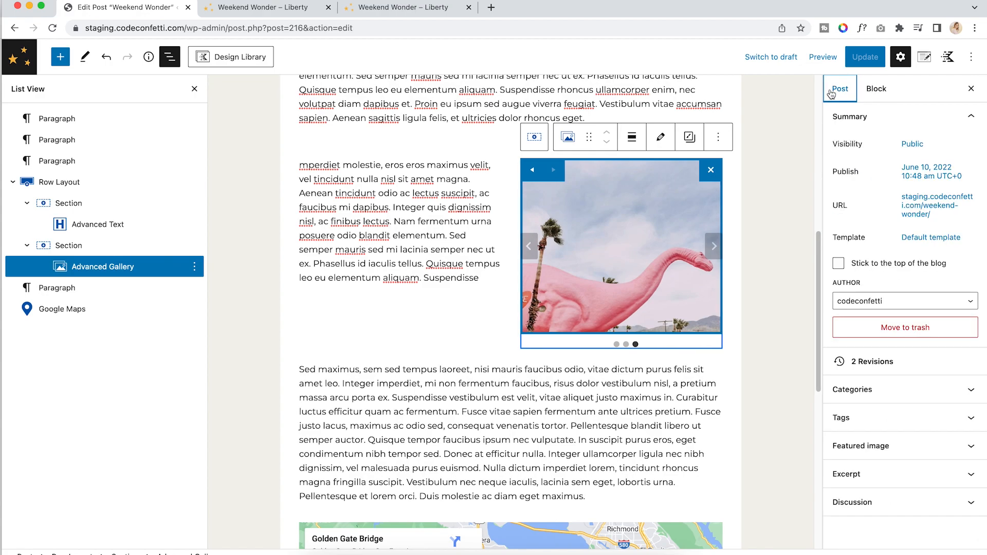
{"action": "left_click", "coordinate": [378, 8]}
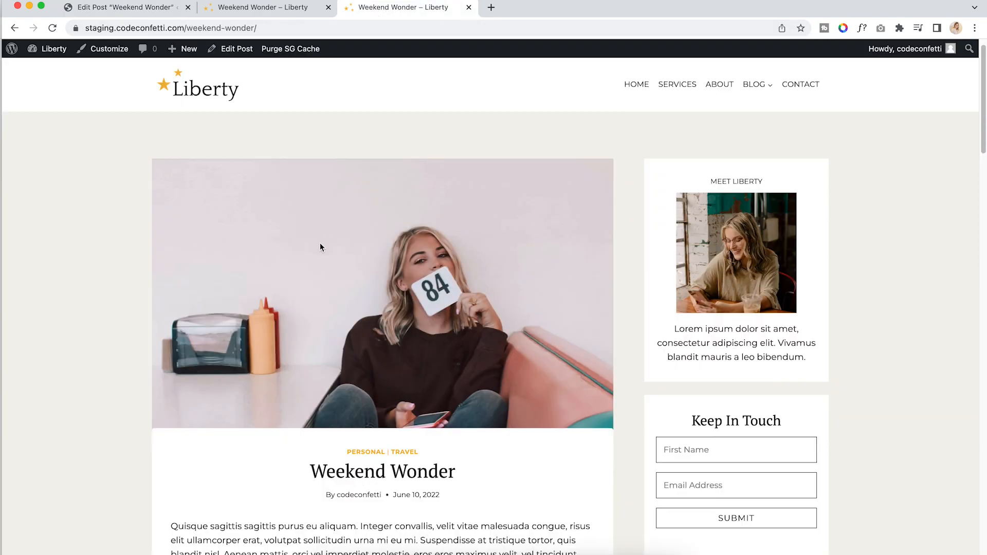
{"action": "left_click", "coordinate": [131, 8]}
{"action": "left_click", "coordinate": [936, 446]}
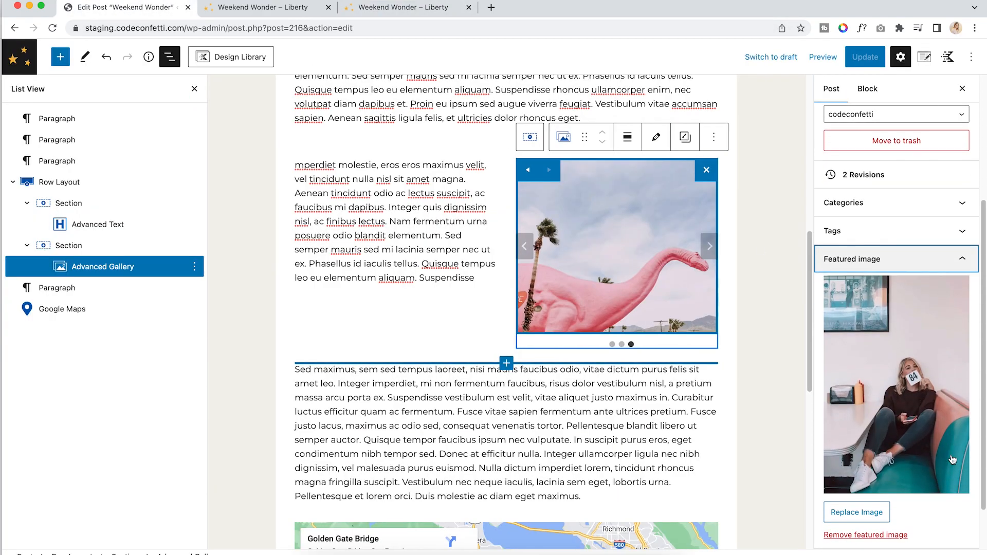
{"action": "left_click", "coordinate": [912, 388]}
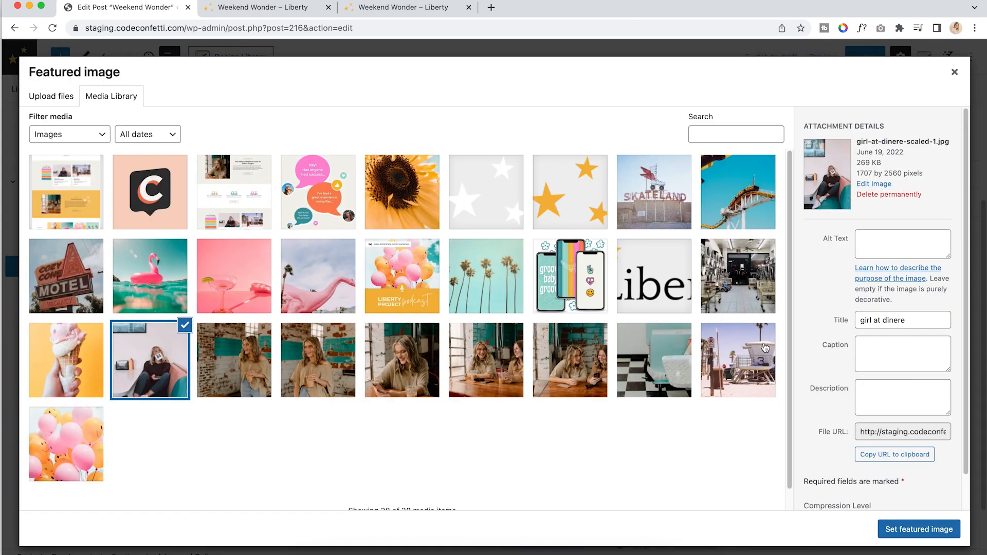
{"action": "left_click", "coordinate": [393, 184]}
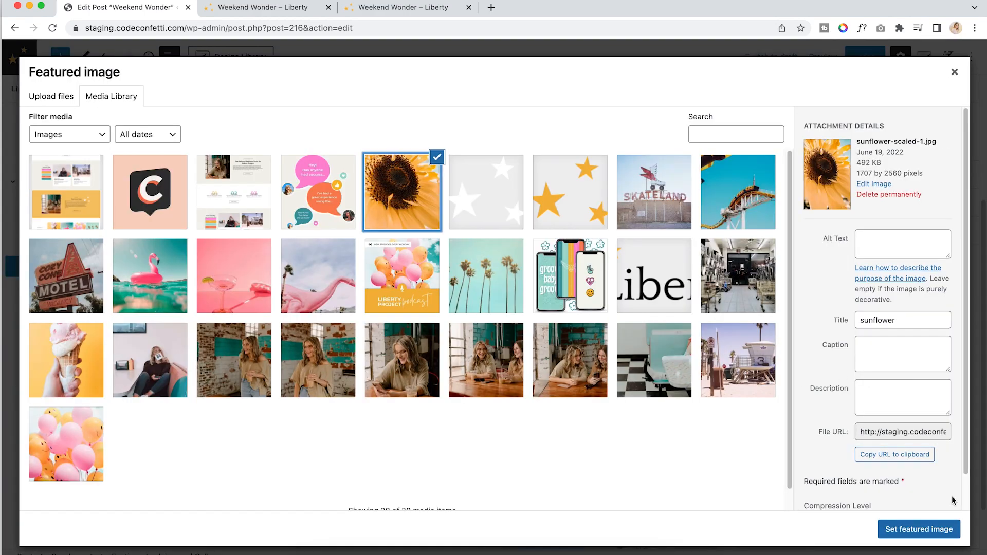
{"action": "left_click", "coordinate": [950, 532]}
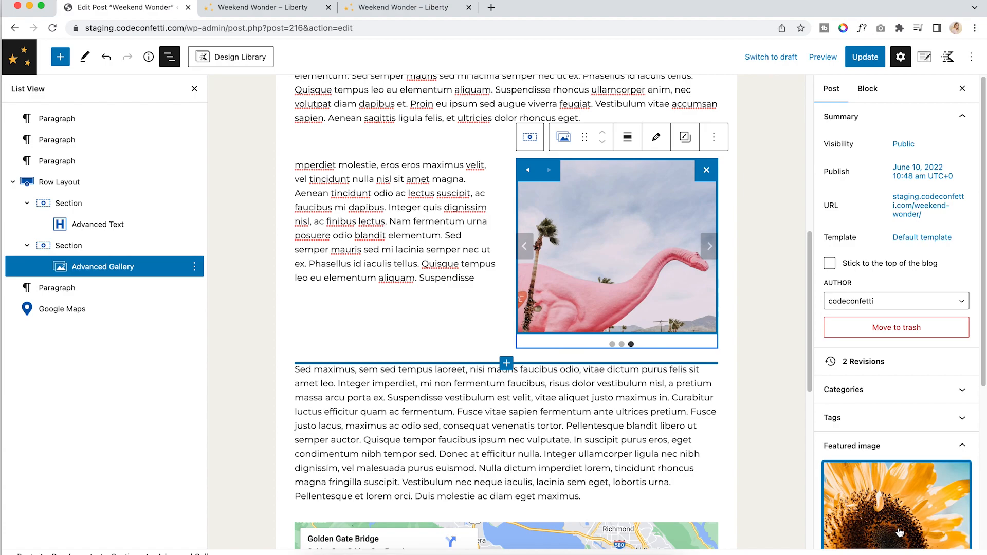
Change the post's categories by removing travel and adding beauty, and update the post
{"action": "left_click", "coordinate": [892, 395]}
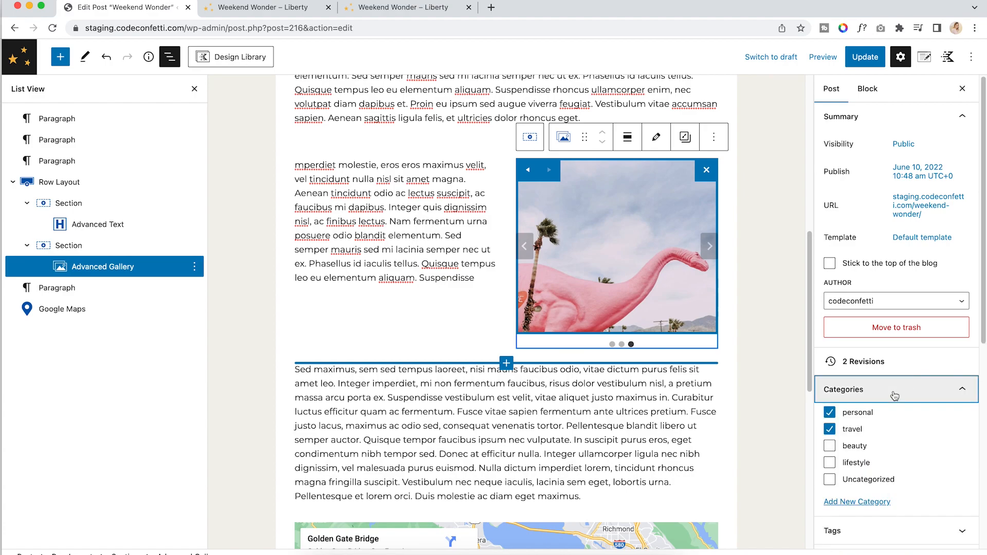
{"action": "scroll", "coordinate": [895, 395], "scroll_direction": "down", "scroll_amount": 3}
{"action": "left_click", "coordinate": [829, 296]}
{"action": "left_click", "coordinate": [829, 312]}
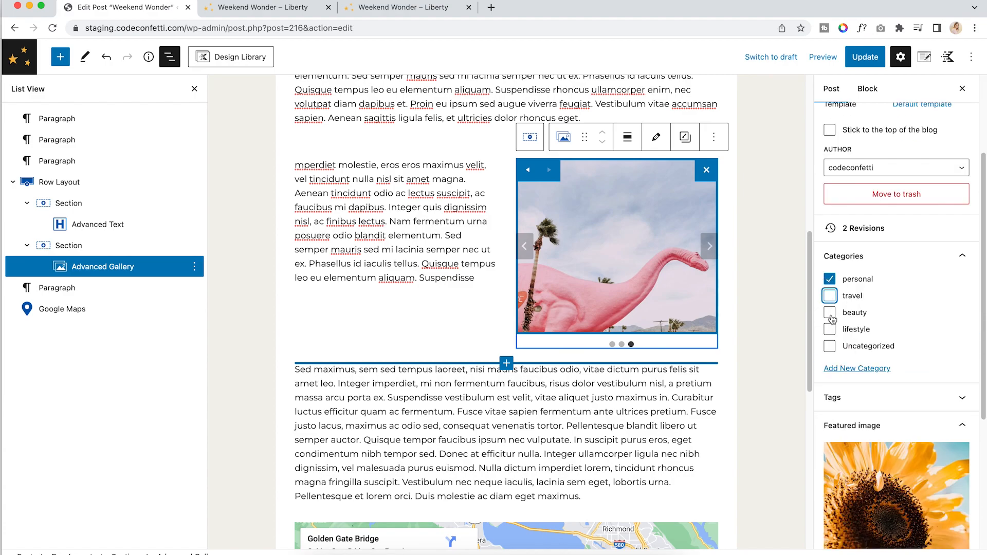
{"action": "left_click", "coordinate": [871, 59]}
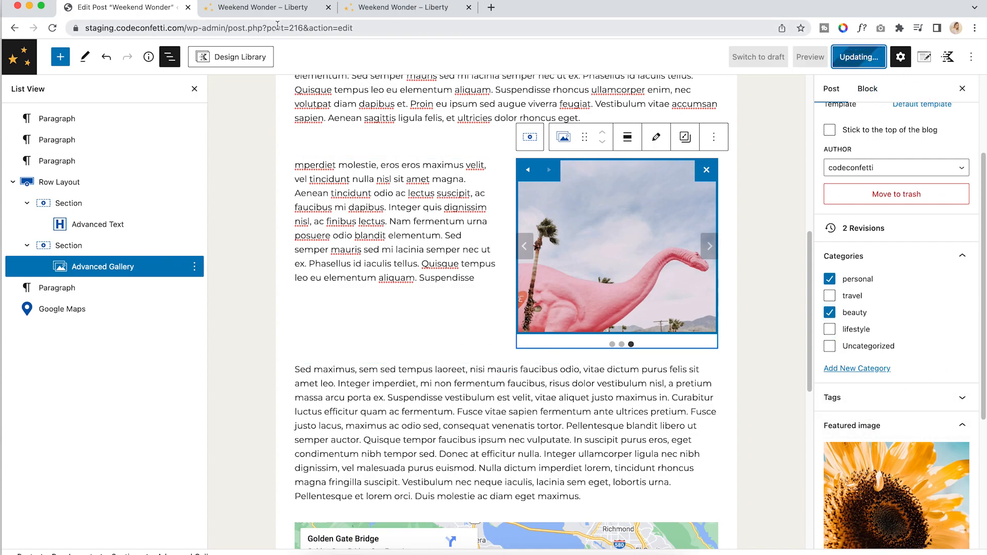
Reload the live Weekend Wonder post and check its featured image and category labels
{"action": "left_click", "coordinate": [387, 9]}
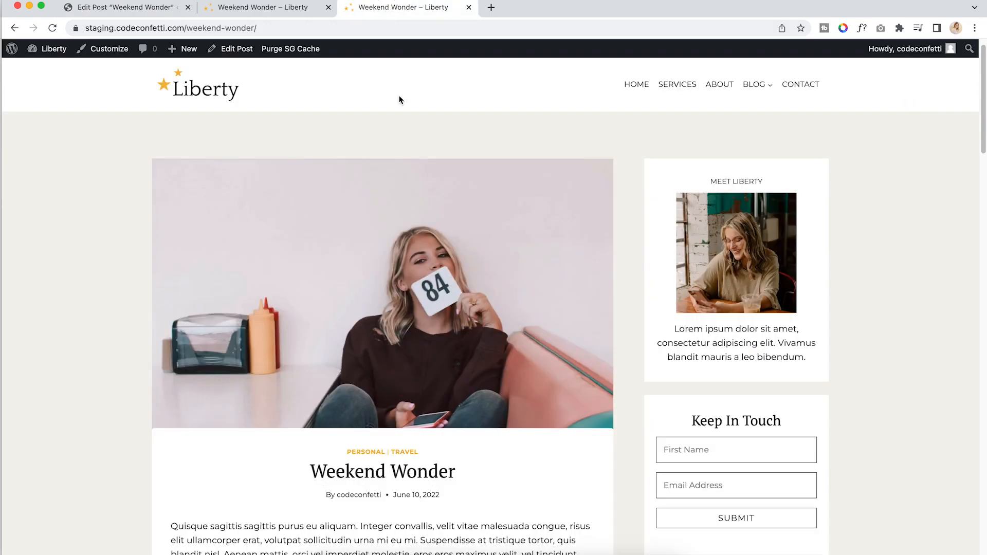
{"action": "scroll", "coordinate": [450, 383], "scroll_direction": "down", "scroll_amount": 5}
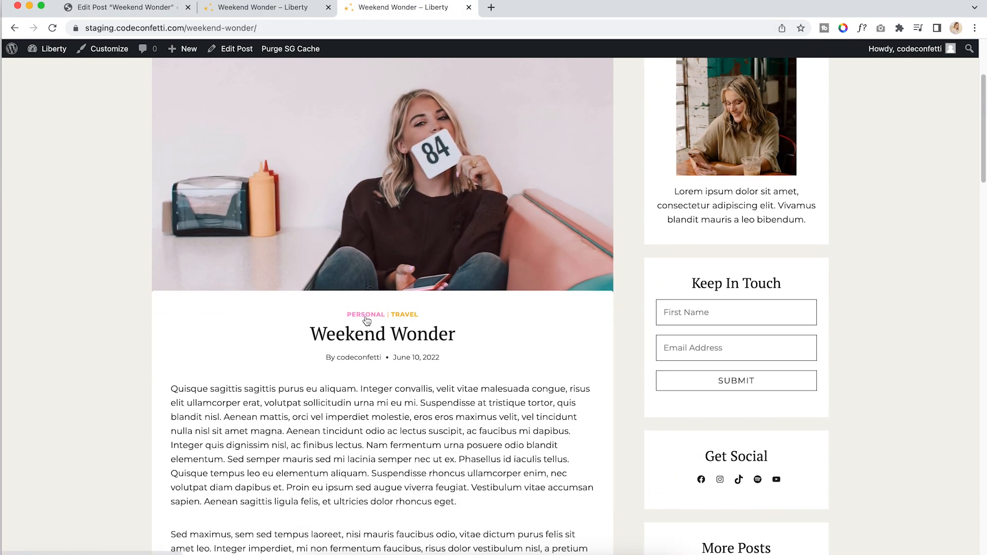
{"action": "left_click", "coordinate": [53, 28]}
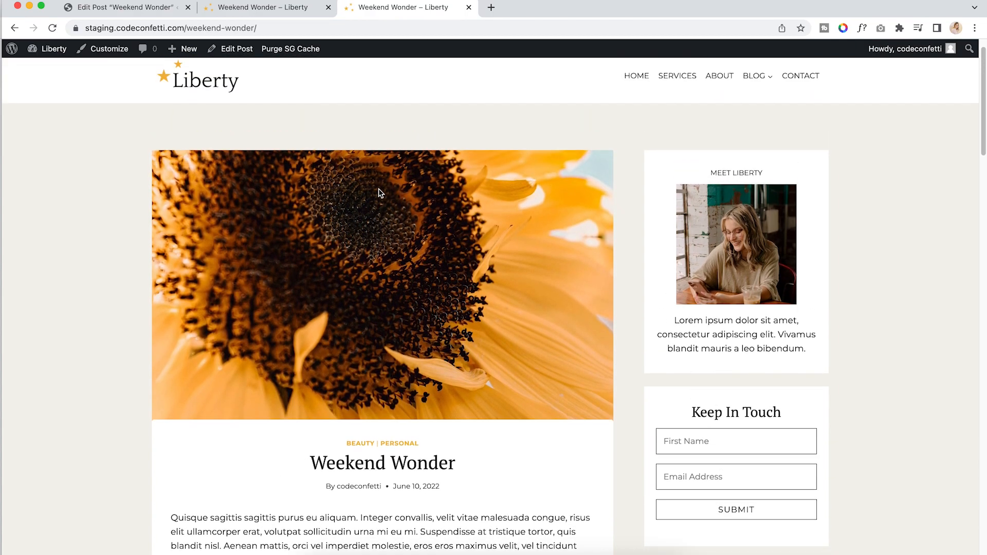
{"action": "scroll", "coordinate": [380, 193], "scroll_direction": "down", "scroll_amount": 3}
{"action": "scroll", "coordinate": [400, 242], "scroll_direction": "down", "scroll_amount": 2}
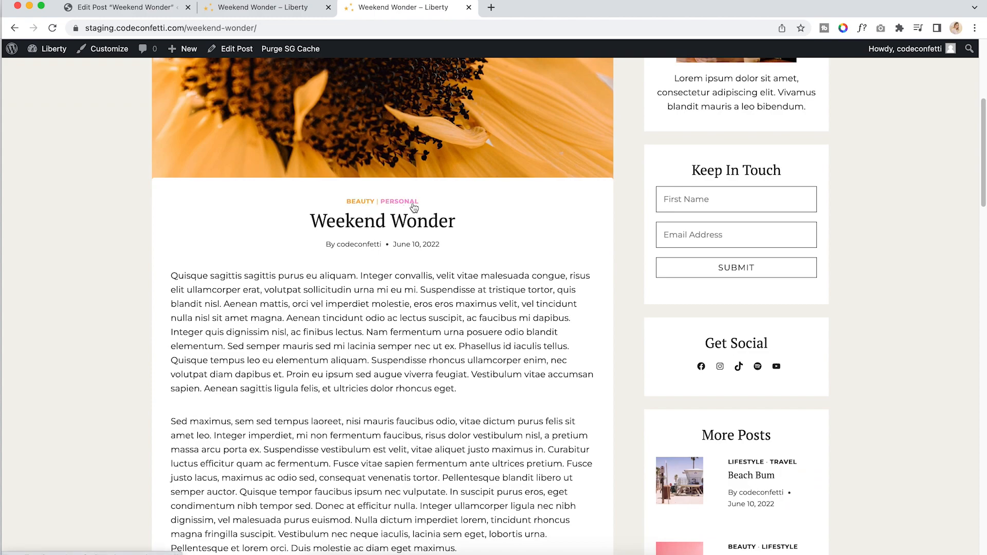
Return to the post editor and place the cursor at the end of the post title
{"action": "left_click", "coordinate": [262, 7]}
{"action": "left_click", "coordinate": [126, 7]}
{"action": "scroll", "coordinate": [301, 132], "scroll_direction": "up", "scroll_amount": 2}
{"action": "scroll", "coordinate": [301, 133], "scroll_direction": "up", "scroll_amount": 10}
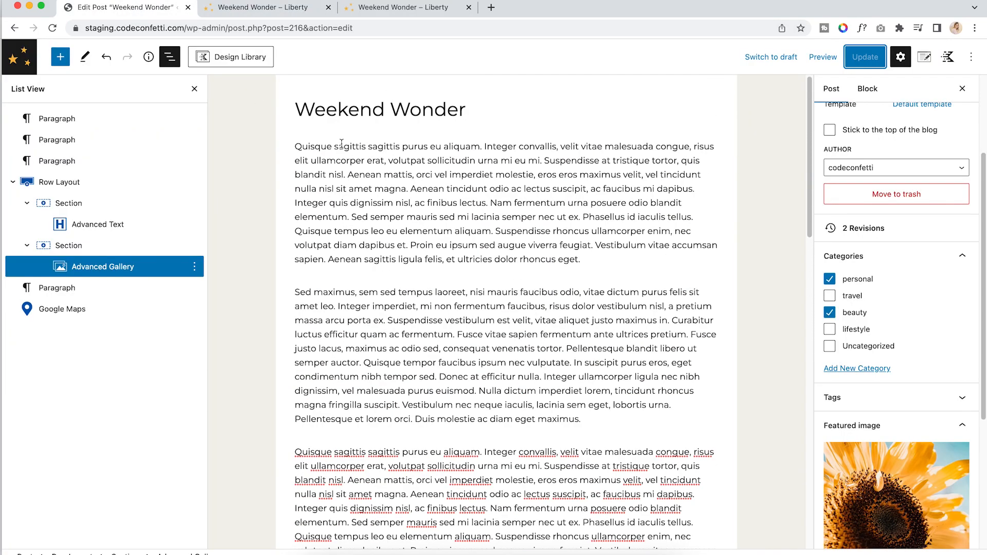
{"action": "left_click_drag", "start_coordinate": [315, 109], "coordinate": [489, 108]}
{"action": "left_click", "coordinate": [465, 108]}
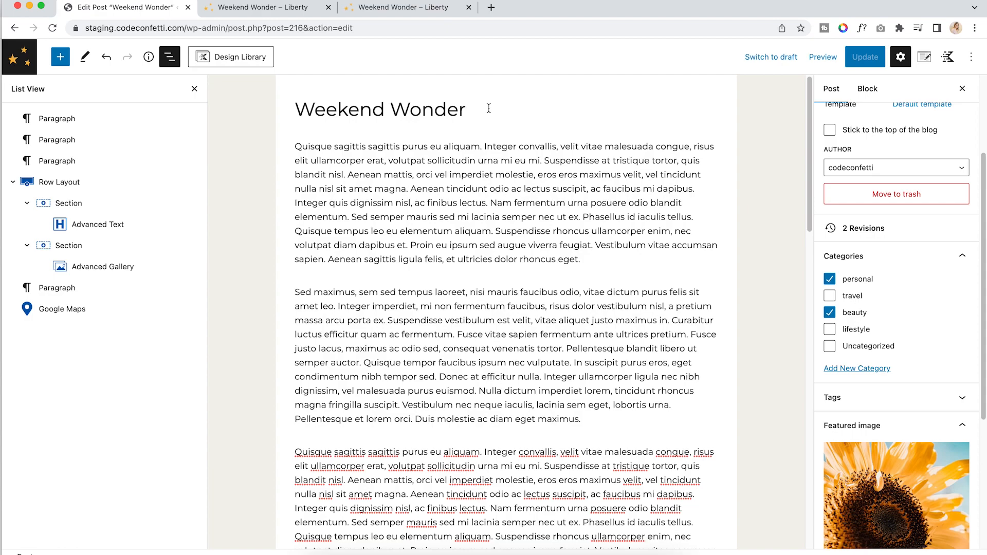